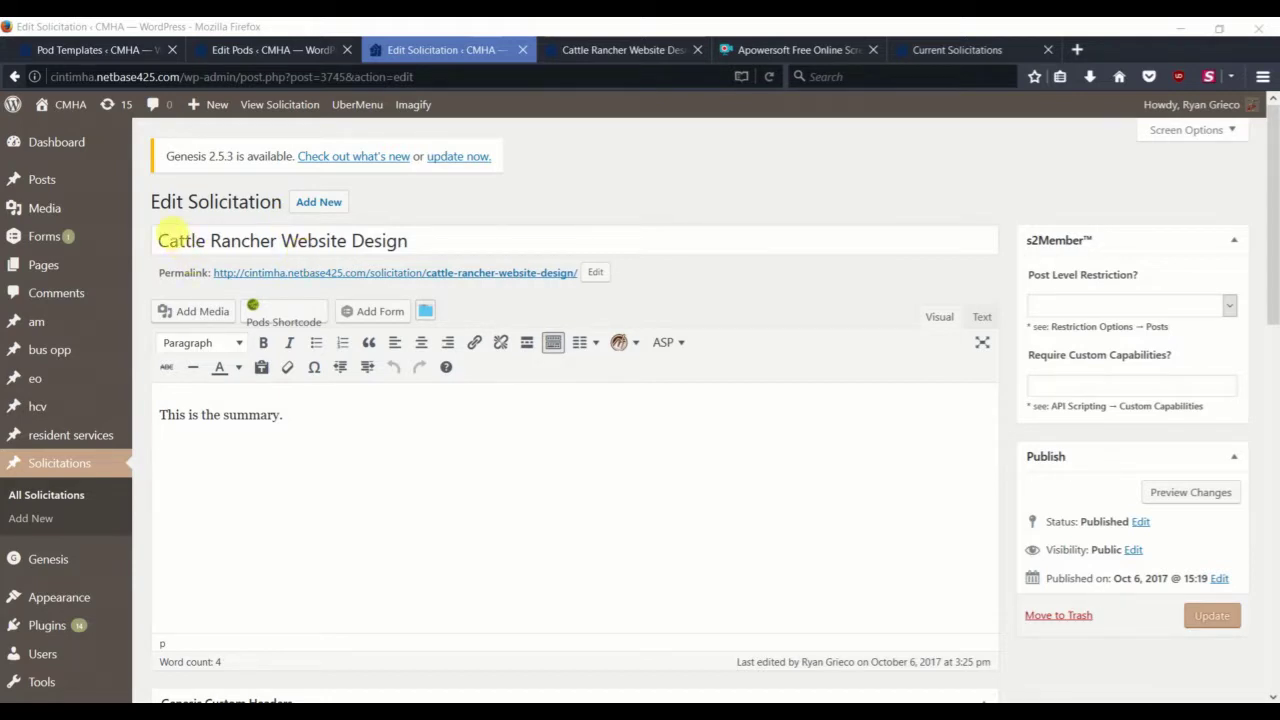
Step: Review the Cattle Rancher solicitation editor and its published Cattle Rancher Website Design page
{"action": "left_click_drag", "start_coordinate": [155, 201], "coordinate": [215, 201]}
{"action": "double_click", "coordinate": [240, 202]}
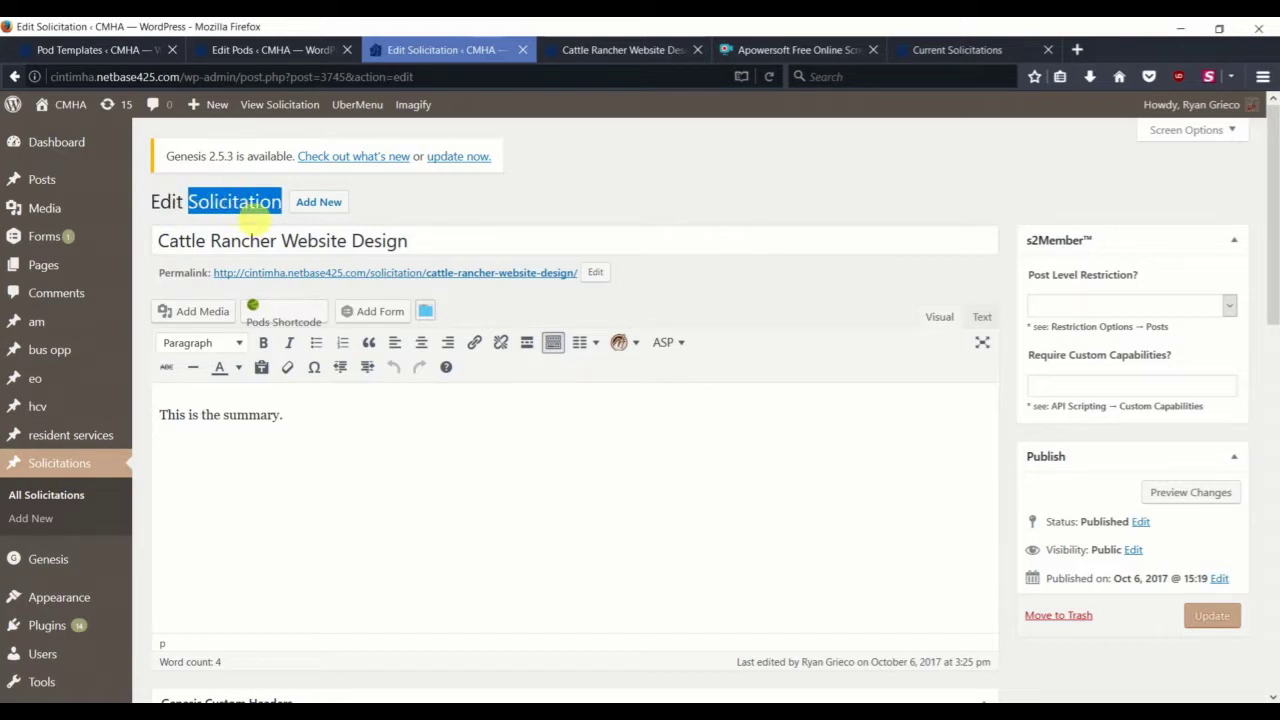
{"action": "left_click", "coordinate": [329, 428]}
{"action": "scroll", "coordinate": [329, 425], "scroll_direction": "down", "scroll_amount": 4}
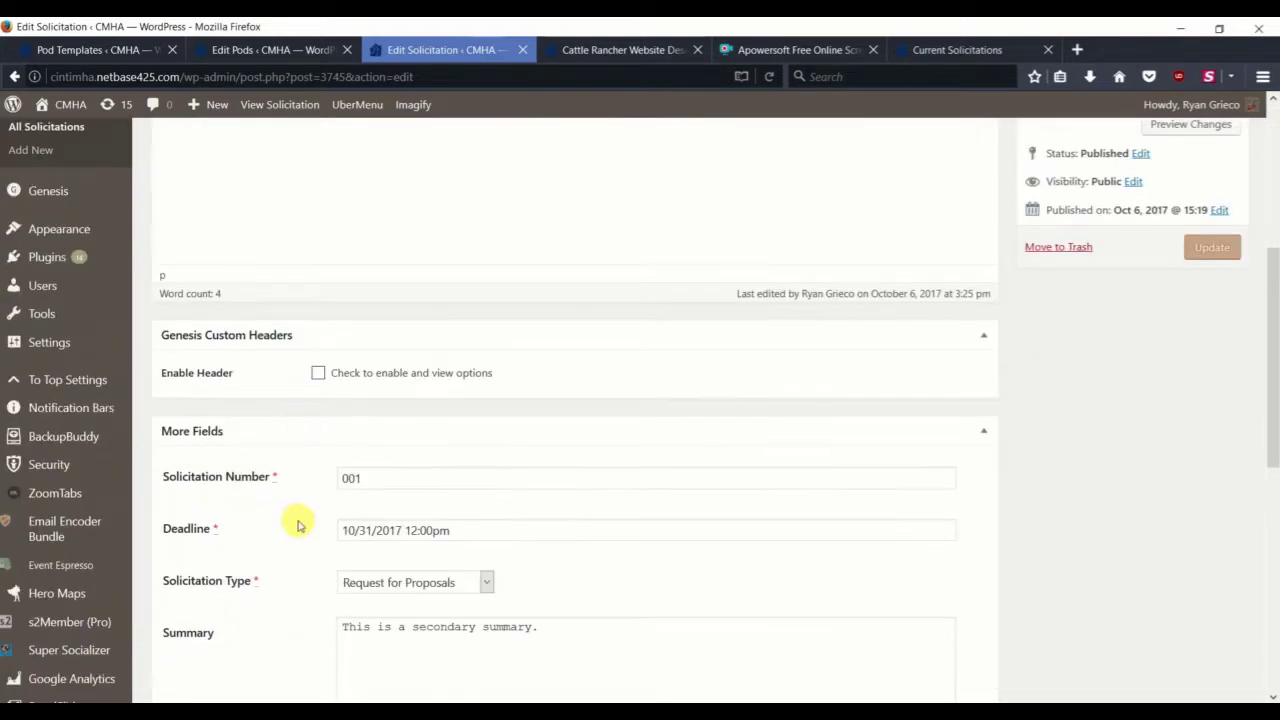
{"action": "left_click", "coordinate": [590, 50]}
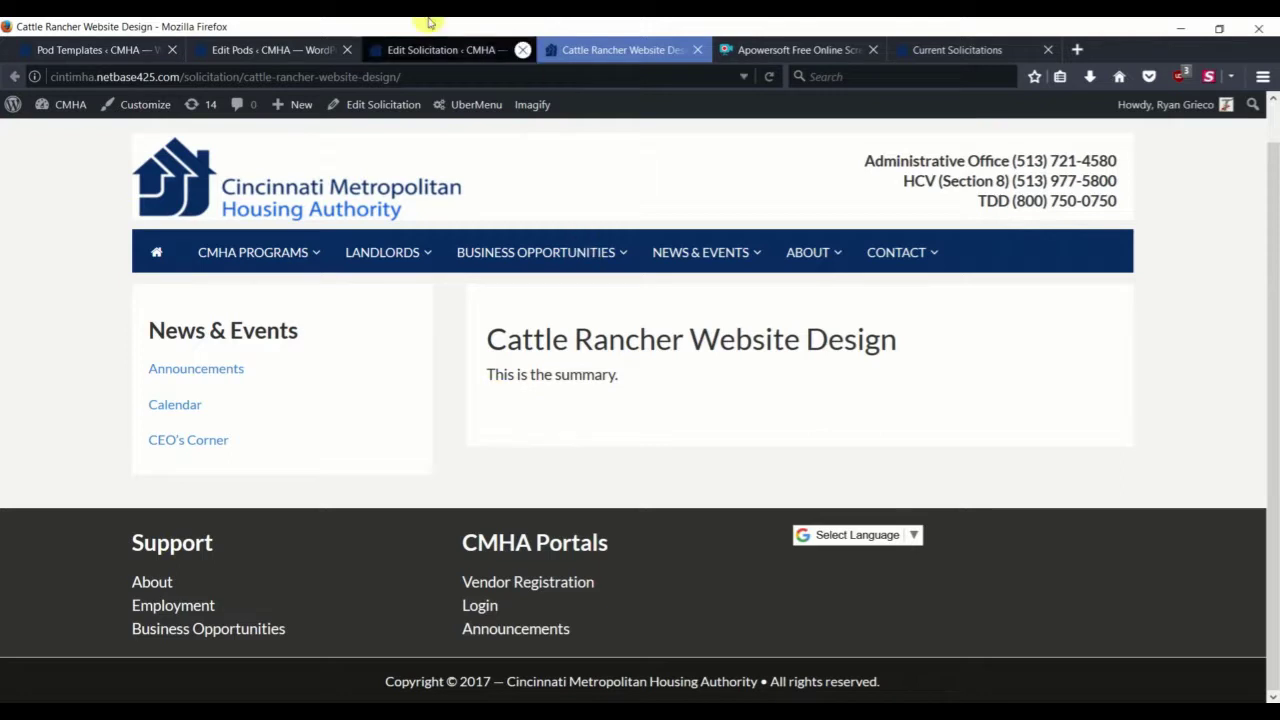
{"action": "left_click", "coordinate": [425, 50]}
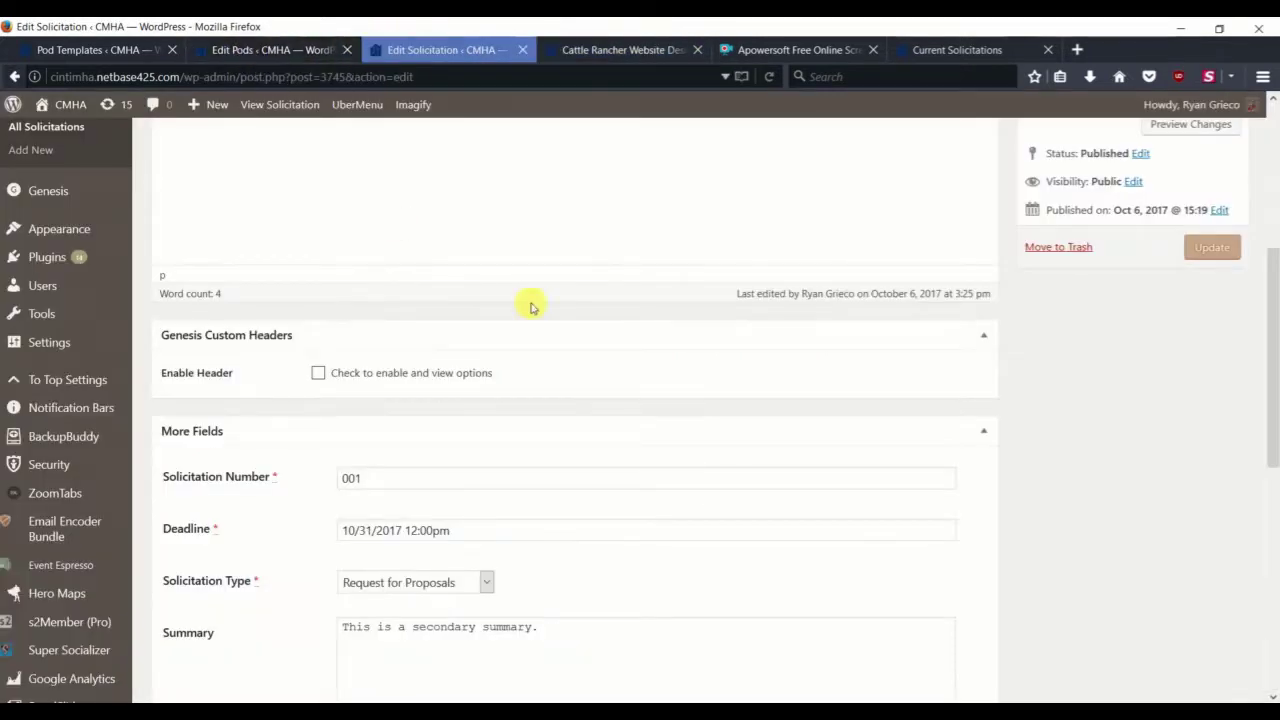
{"action": "scroll", "coordinate": [545, 305], "scroll_direction": "up", "scroll_amount": 5}
Step: Leave the solicitation field list for the Pods Admin list of all pods
{"action": "left_click", "coordinate": [266, 50]}
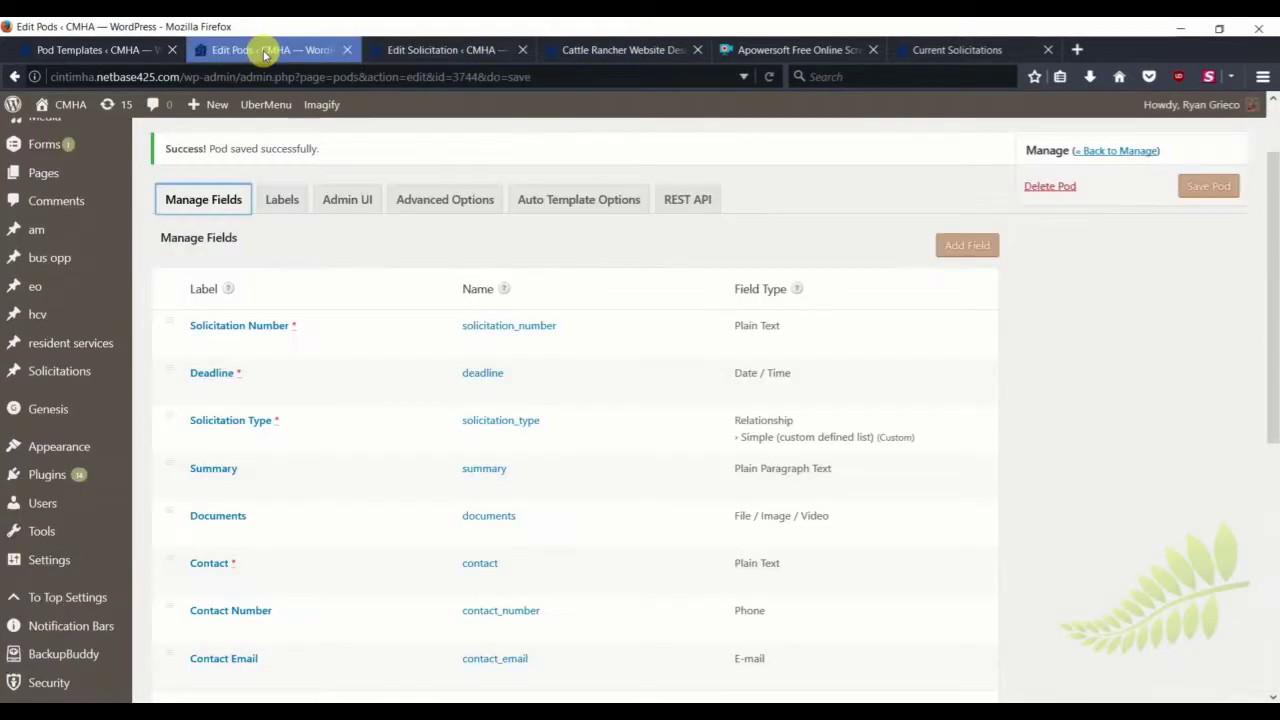
{"action": "scroll", "coordinate": [252, 472], "scroll_direction": "down", "scroll_amount": 3}
{"action": "scroll", "coordinate": [252, 472], "scroll_direction": "down", "scroll_amount": 4}
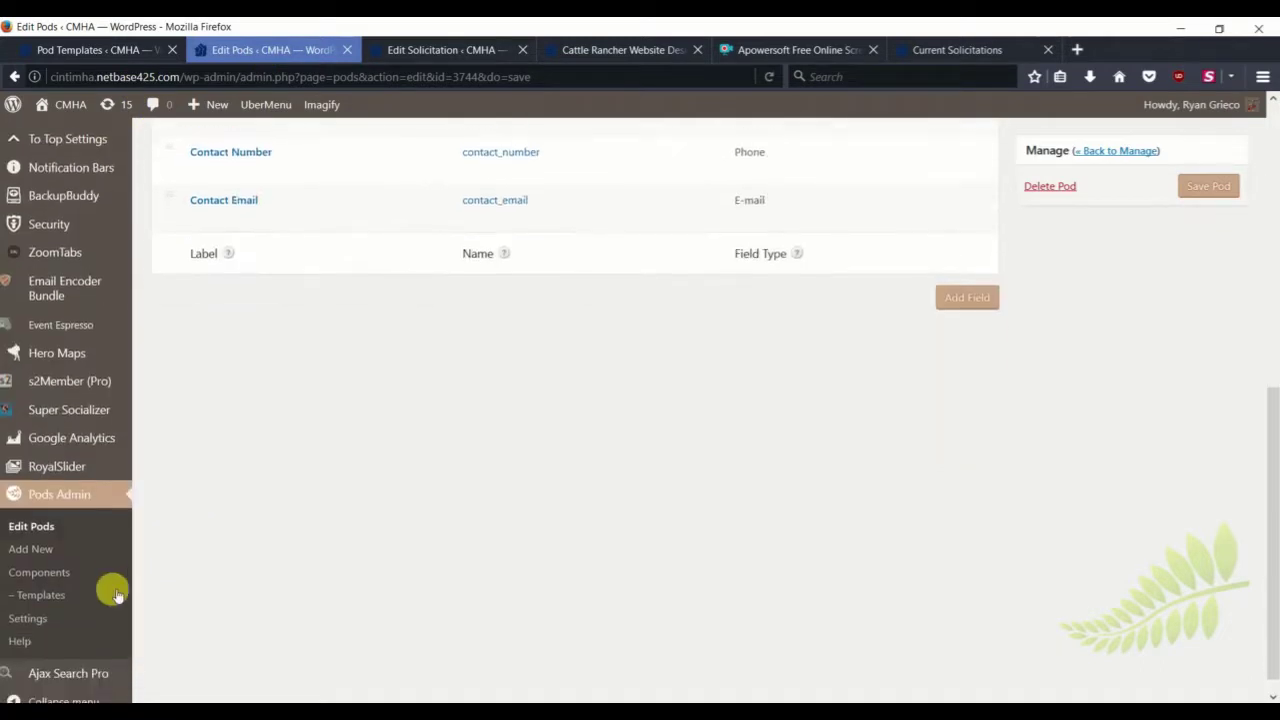
{"action": "left_click", "coordinate": [33, 525]}
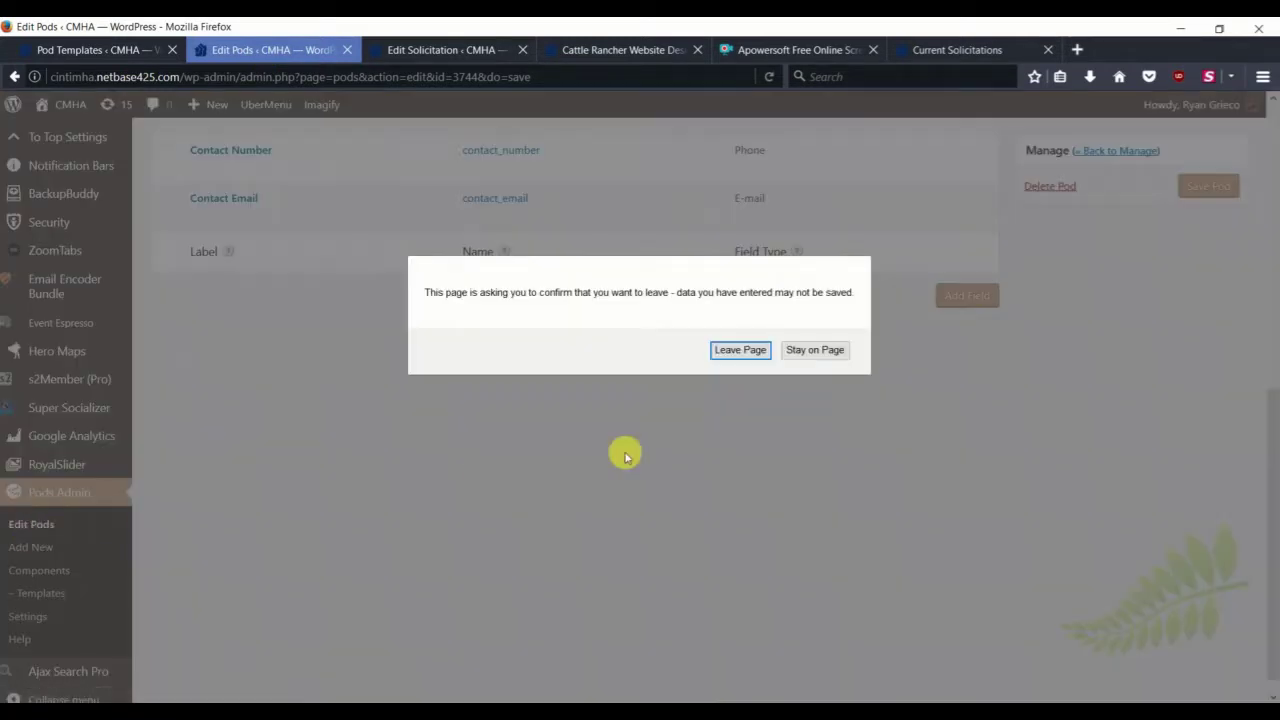
{"action": "left_click", "coordinate": [745, 355]}
Step: Open the Solicitations pod for editing
{"action": "left_click", "coordinate": [38, 526]}
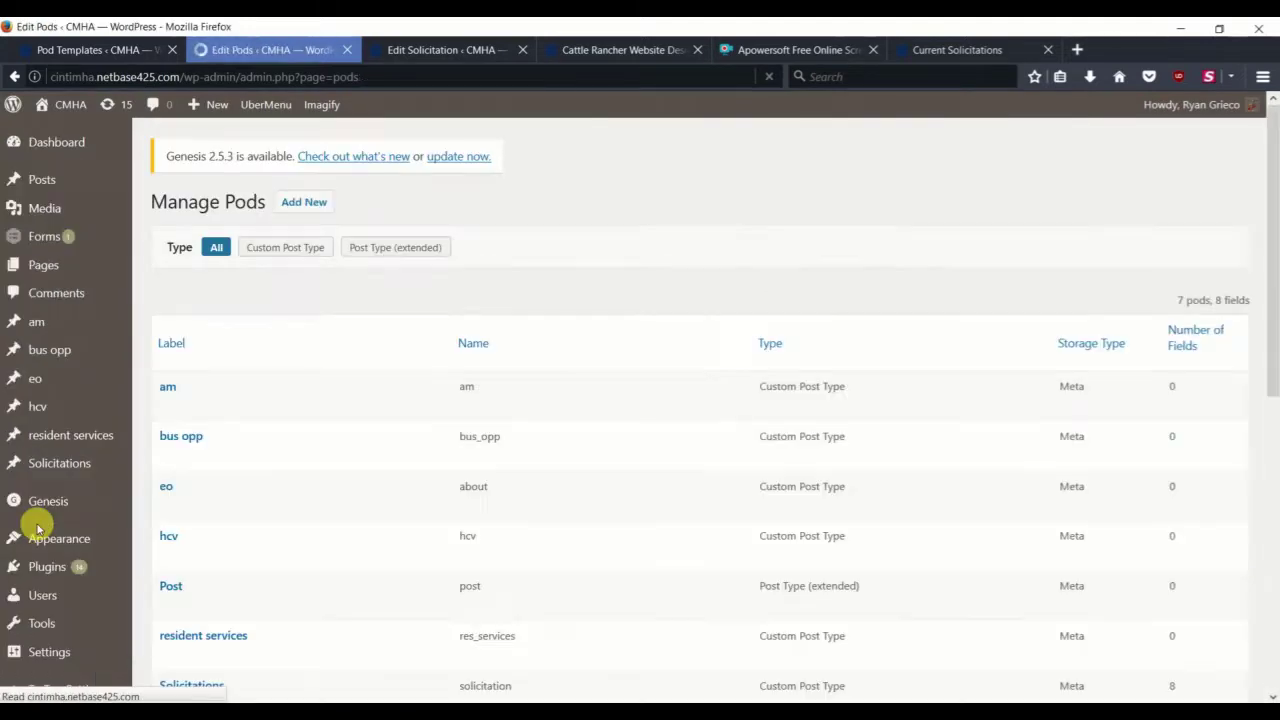
{"action": "scroll", "coordinate": [257, 371], "scroll_direction": "down", "scroll_amount": 1}
{"action": "scroll", "coordinate": [230, 390], "scroll_direction": "down", "scroll_amount": 3}
{"action": "mouse_move", "coordinate": [191, 410]}
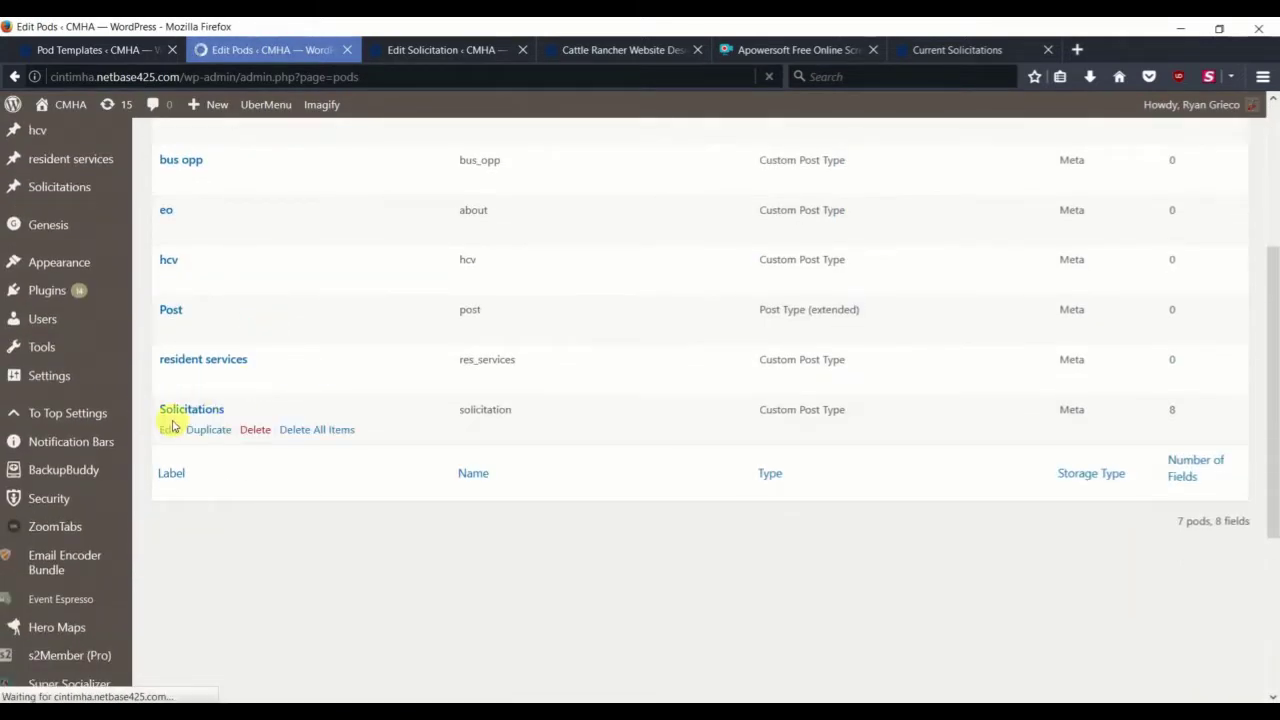
{"action": "left_click", "coordinate": [170, 430]}
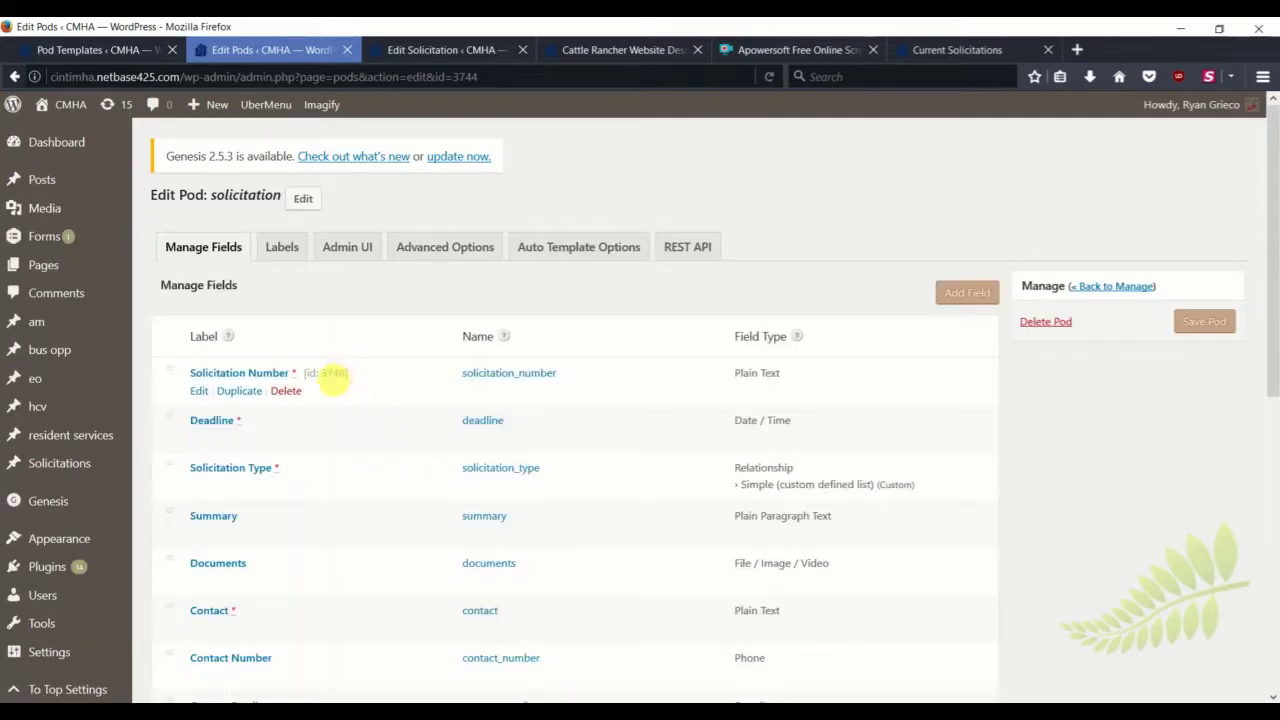
{"action": "scroll", "coordinate": [293, 396], "scroll_direction": "down", "scroll_amount": 3}
{"action": "scroll", "coordinate": [293, 396], "scroll_direction": "down", "scroll_amount": 2}
{"action": "scroll", "coordinate": [293, 396], "scroll_direction": "up", "scroll_amount": 5}
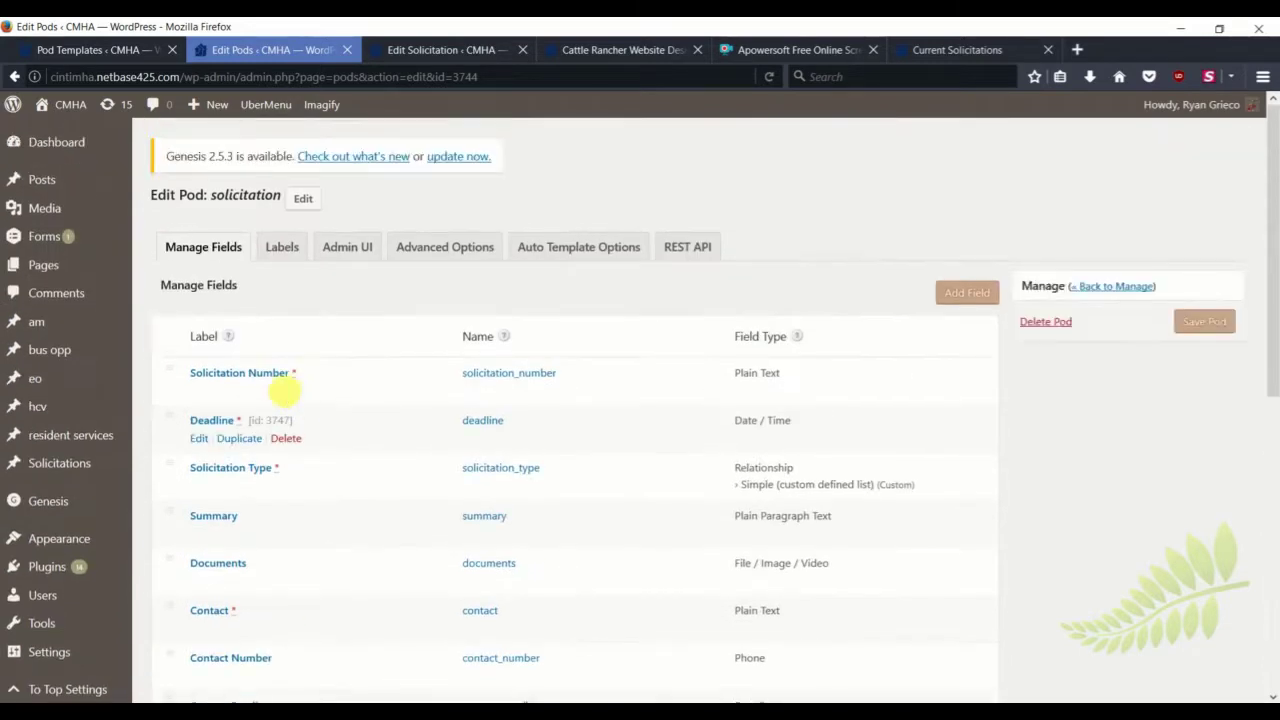
Step: Review the pod's Labels settings (Solicitations / Solicitation)
{"action": "left_click", "coordinate": [281, 250]}
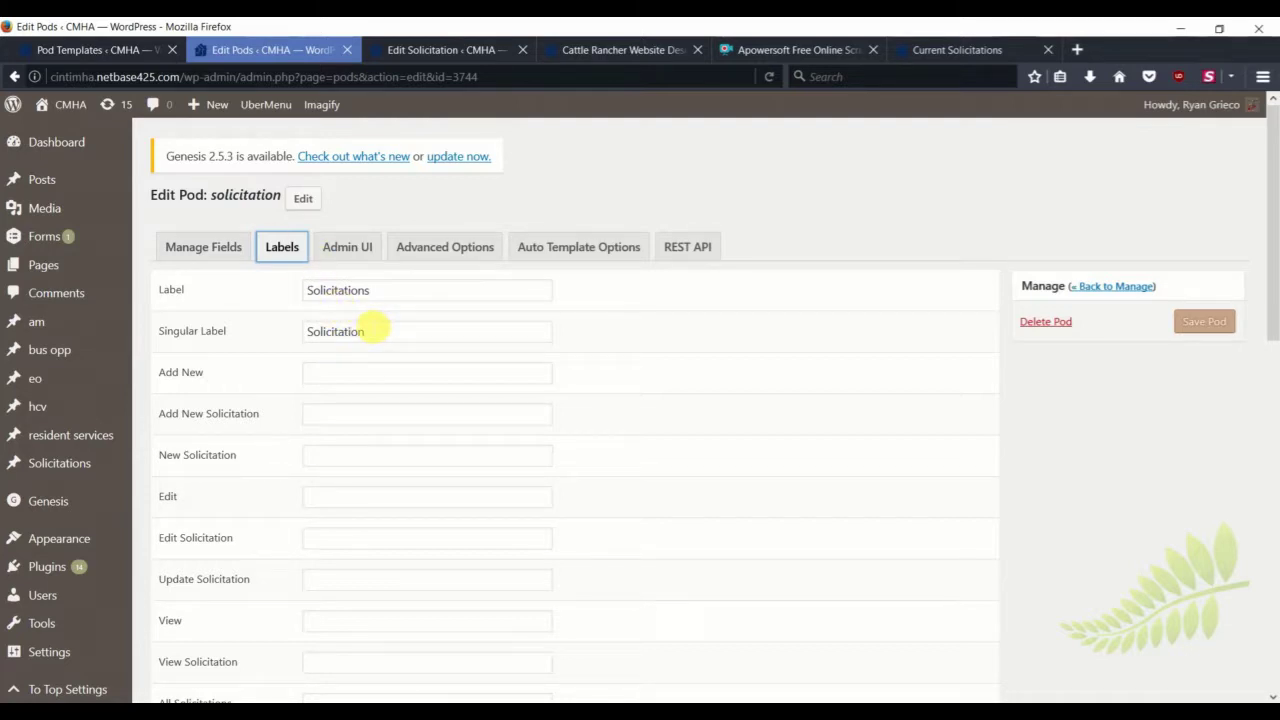
{"action": "scroll", "coordinate": [372, 330], "scroll_direction": "down", "scroll_amount": 3}
{"action": "scroll", "coordinate": [352, 502], "scroll_direction": "down", "scroll_amount": 1}
{"action": "scroll", "coordinate": [357, 503], "scroll_direction": "down", "scroll_amount": 2}
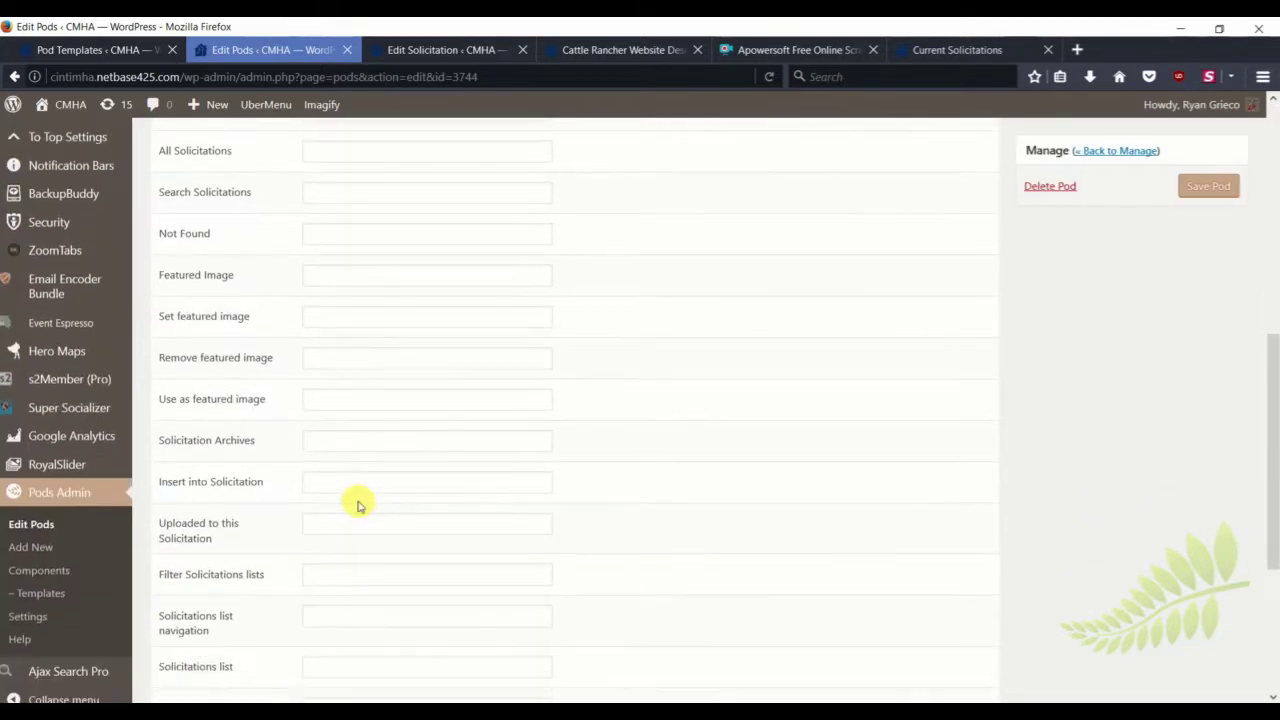
{"action": "scroll", "coordinate": [357, 503], "scroll_direction": "up", "scroll_amount": 10}
Step: Review the Admin UI settings, then the Advanced Options down to the Supports list
{"action": "left_click", "coordinate": [368, 247]}
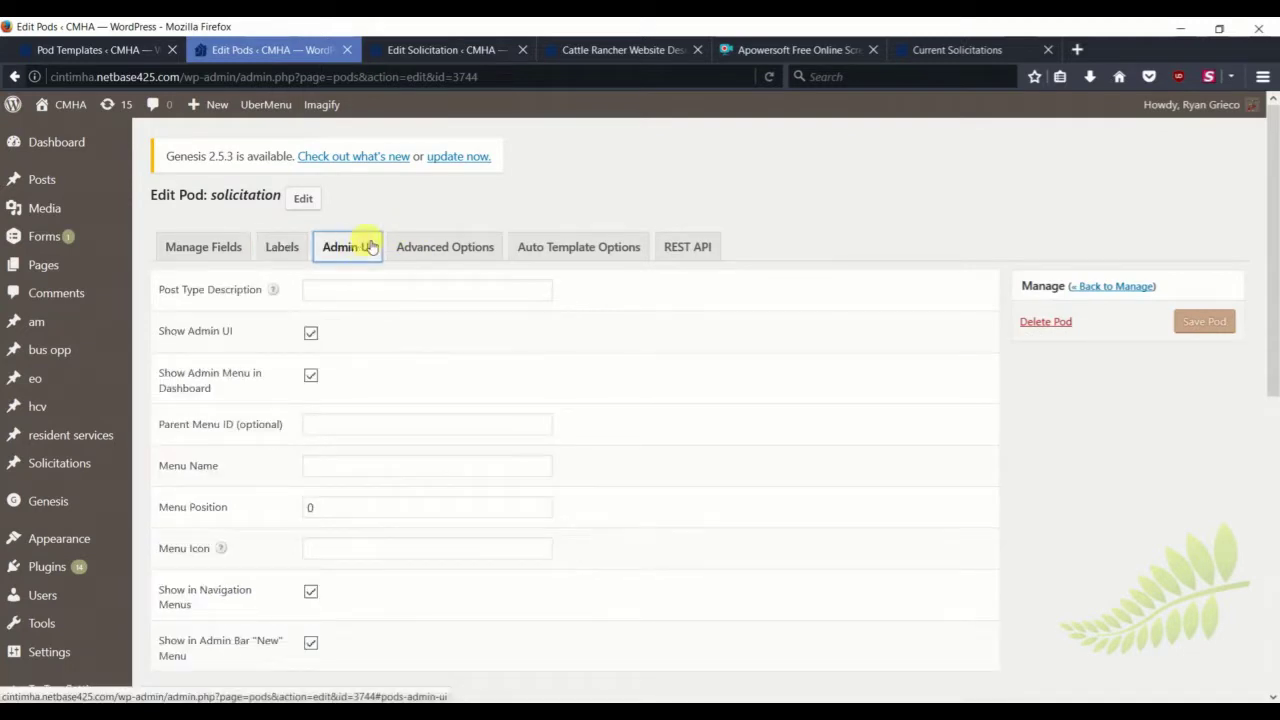
{"action": "left_click", "coordinate": [425, 260]}
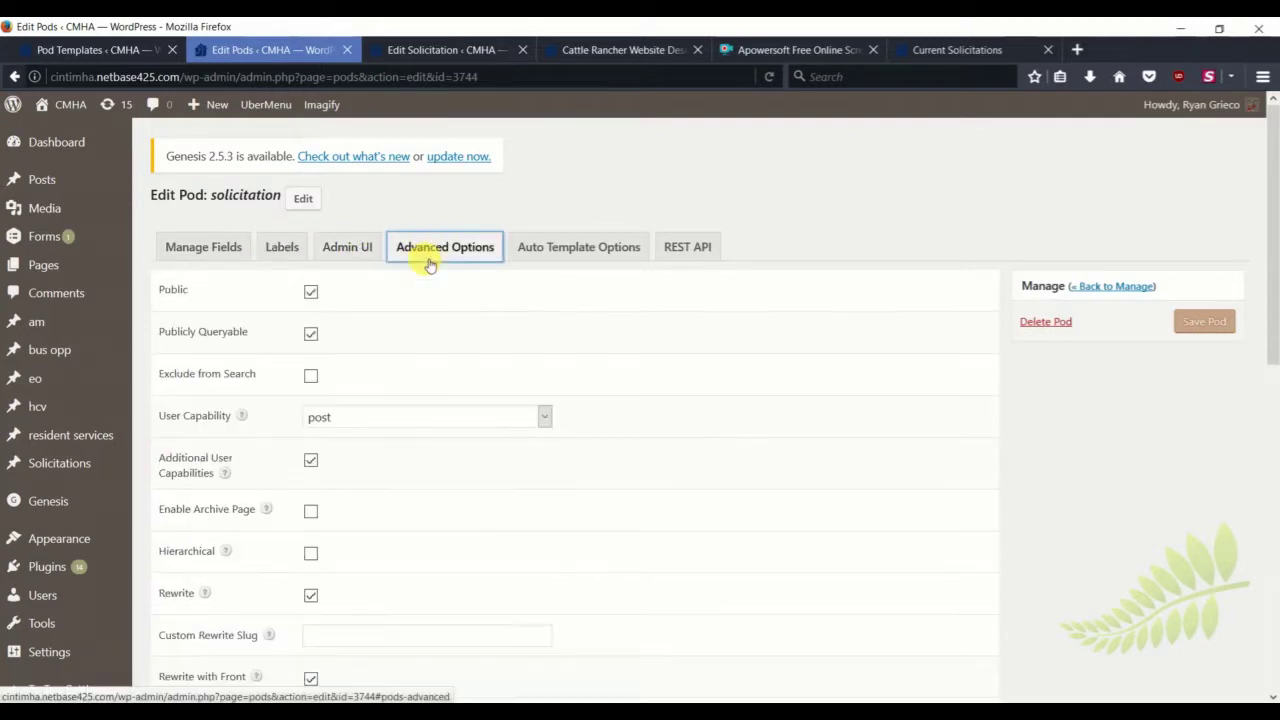
{"action": "scroll", "coordinate": [392, 382], "scroll_direction": "down", "scroll_amount": 2}
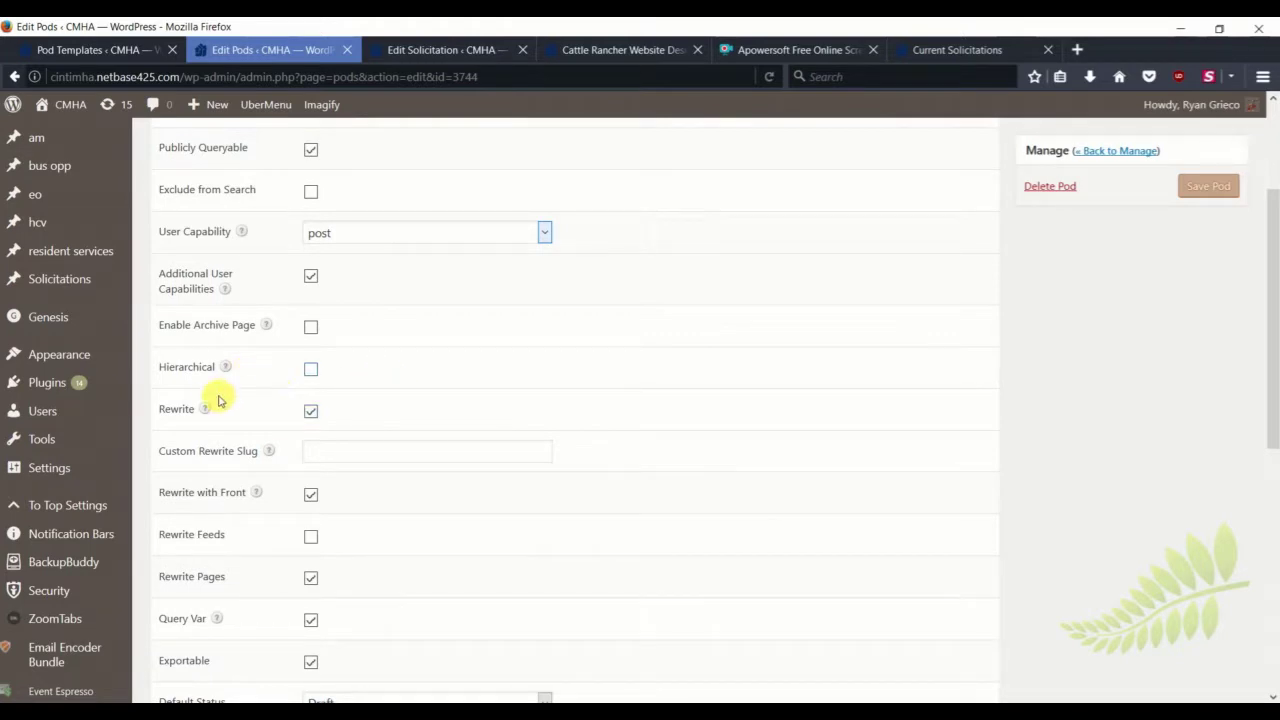
{"action": "mouse_move", "coordinate": [205, 593]}
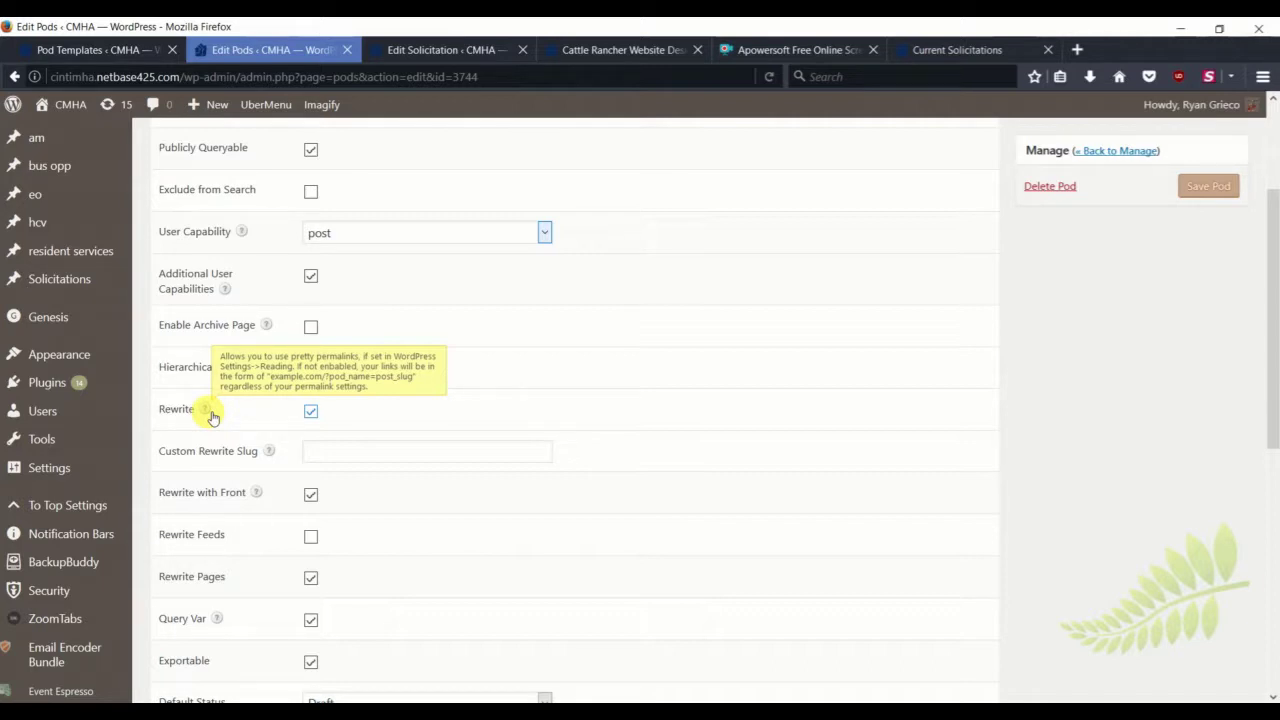
{"action": "scroll", "coordinate": [213, 418], "scroll_direction": "down", "scroll_amount": 1}
{"action": "scroll", "coordinate": [211, 414], "scroll_direction": "down", "scroll_amount": 3}
{"action": "scroll", "coordinate": [214, 406], "scroll_direction": "down", "scroll_amount": 2}
{"action": "scroll", "coordinate": [217, 408], "scroll_direction": "down", "scroll_amount": 2}
{"action": "double_click", "coordinate": [182, 285]}
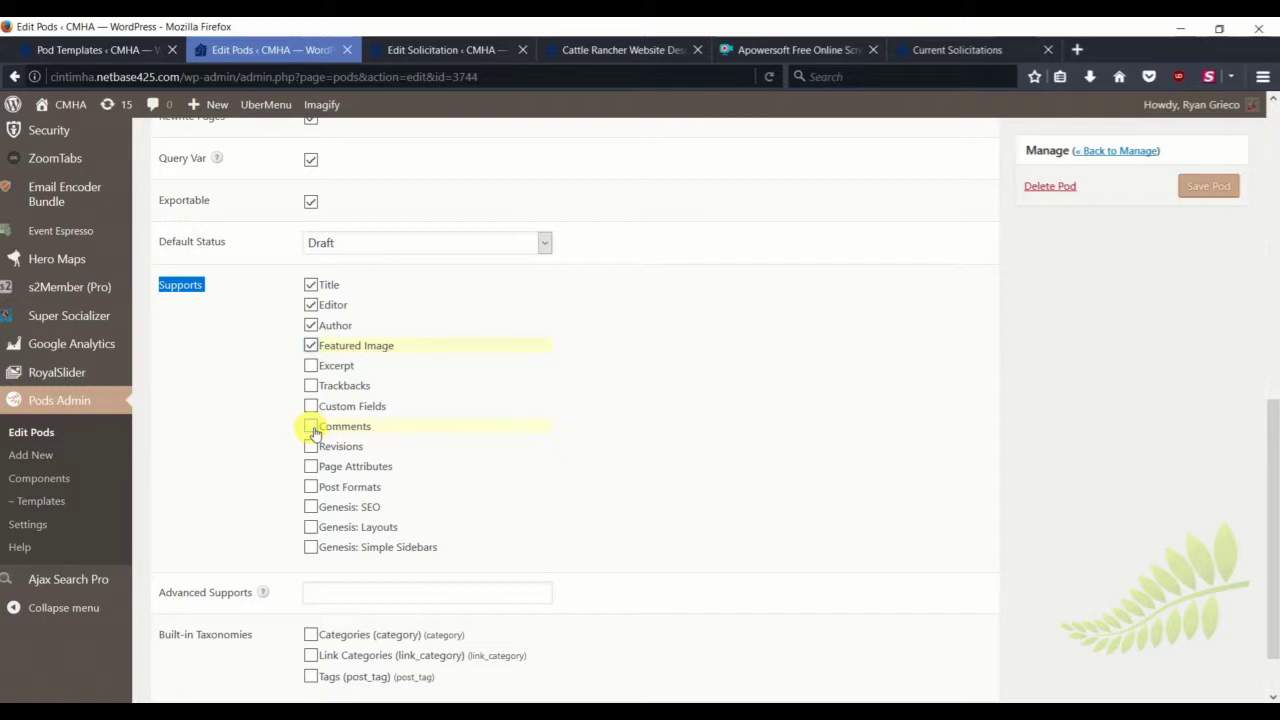
Step: Enable Comments, Post Formats, Genesis: SEO and Genesis: Simple Sidebars support and save the pod
{"action": "left_click", "coordinate": [312, 428]}
{"action": "left_click", "coordinate": [313, 549]}
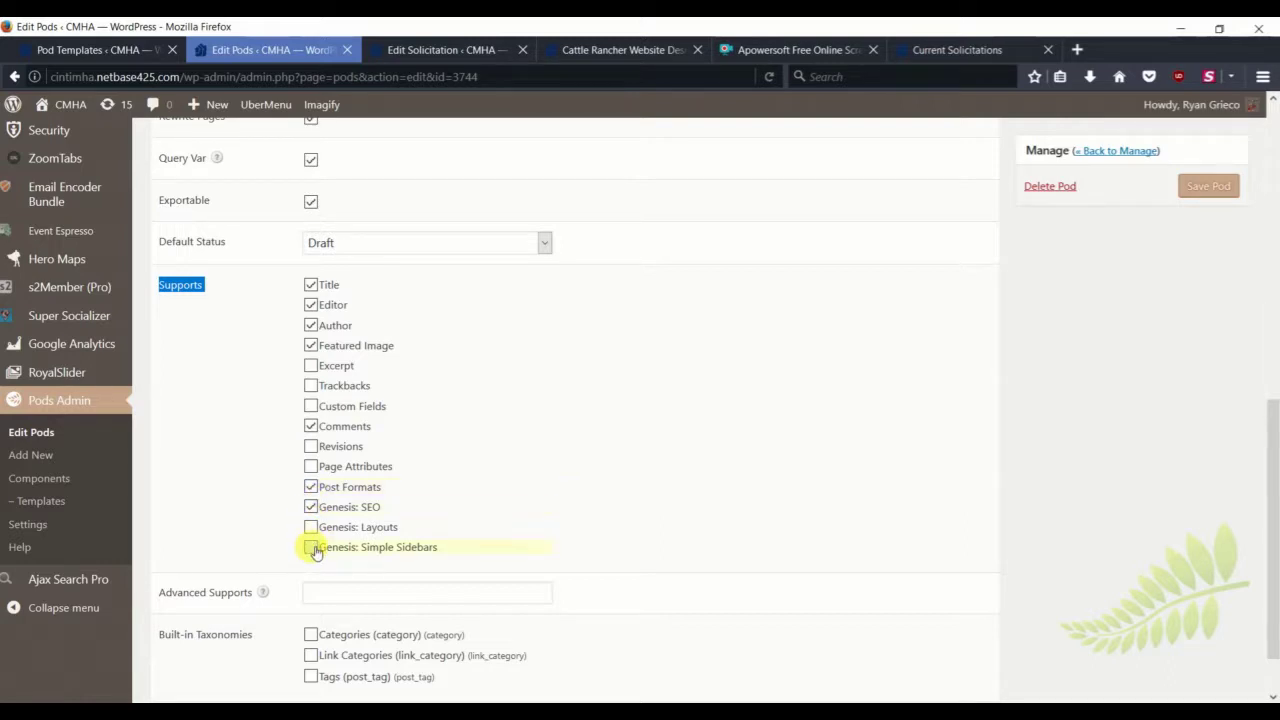
{"action": "left_click", "coordinate": [312, 549]}
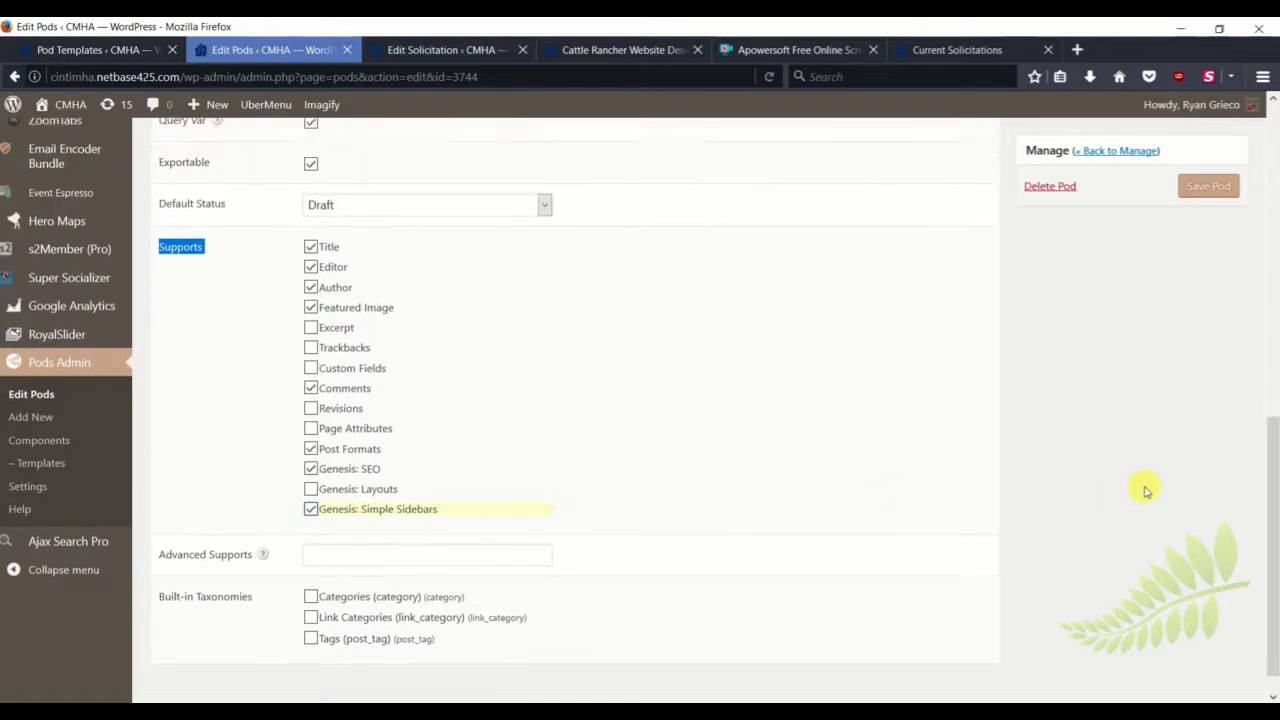
{"action": "scroll", "coordinate": [1000, 470], "scroll_direction": "up", "scroll_amount": 2}
{"action": "left_click", "coordinate": [1210, 190]}
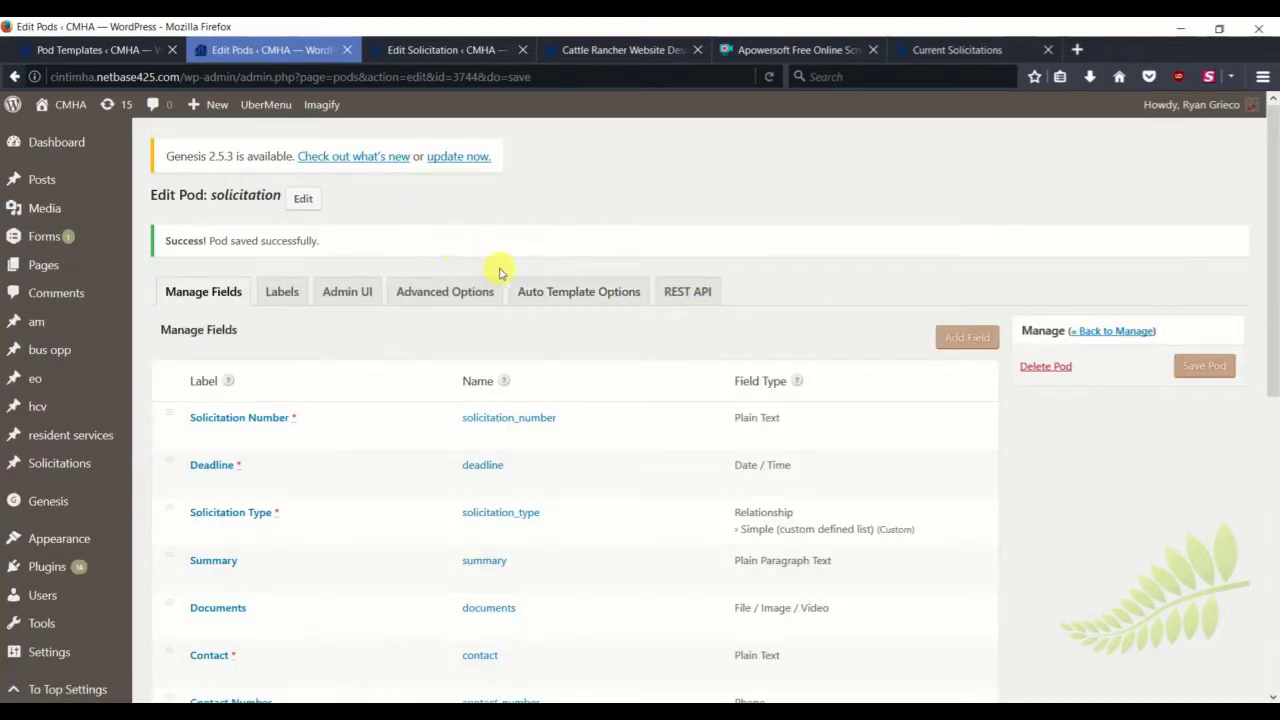
Step: Turn on automatic Pods templates with solicitation_detail as the single item template and save
{"action": "left_click", "coordinate": [563, 293]}
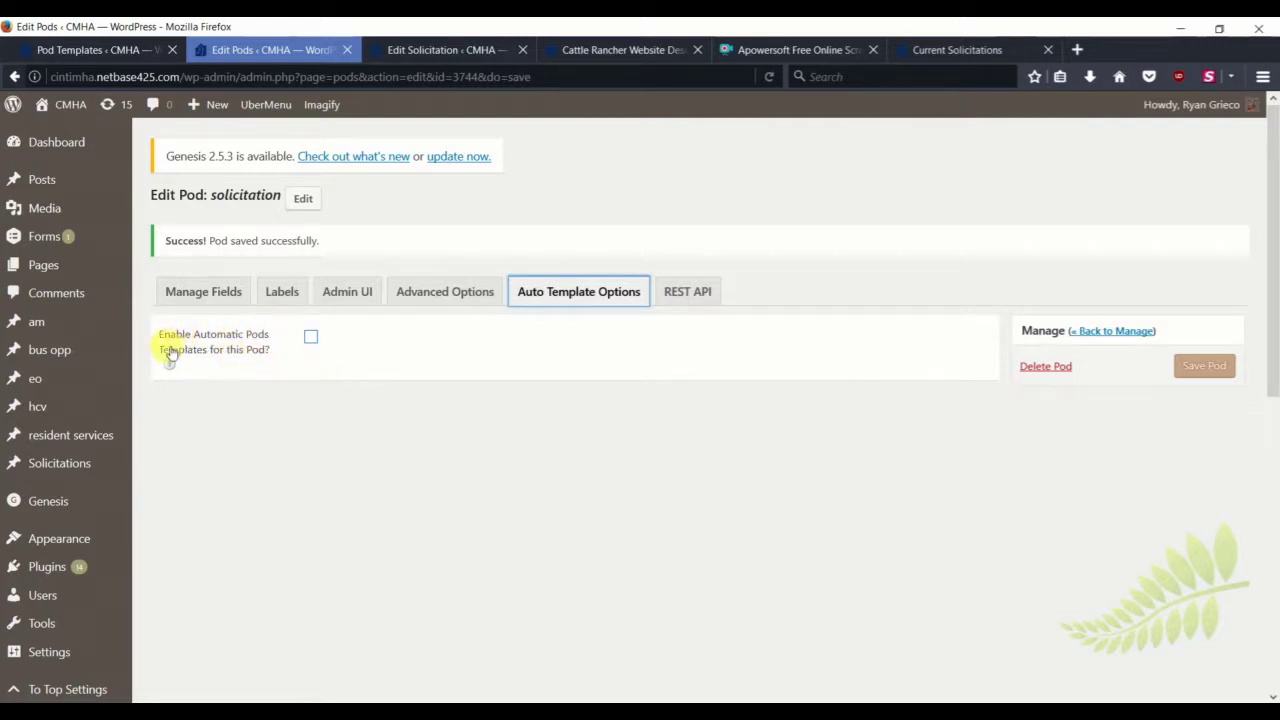
{"action": "left_click", "coordinate": [311, 340]}
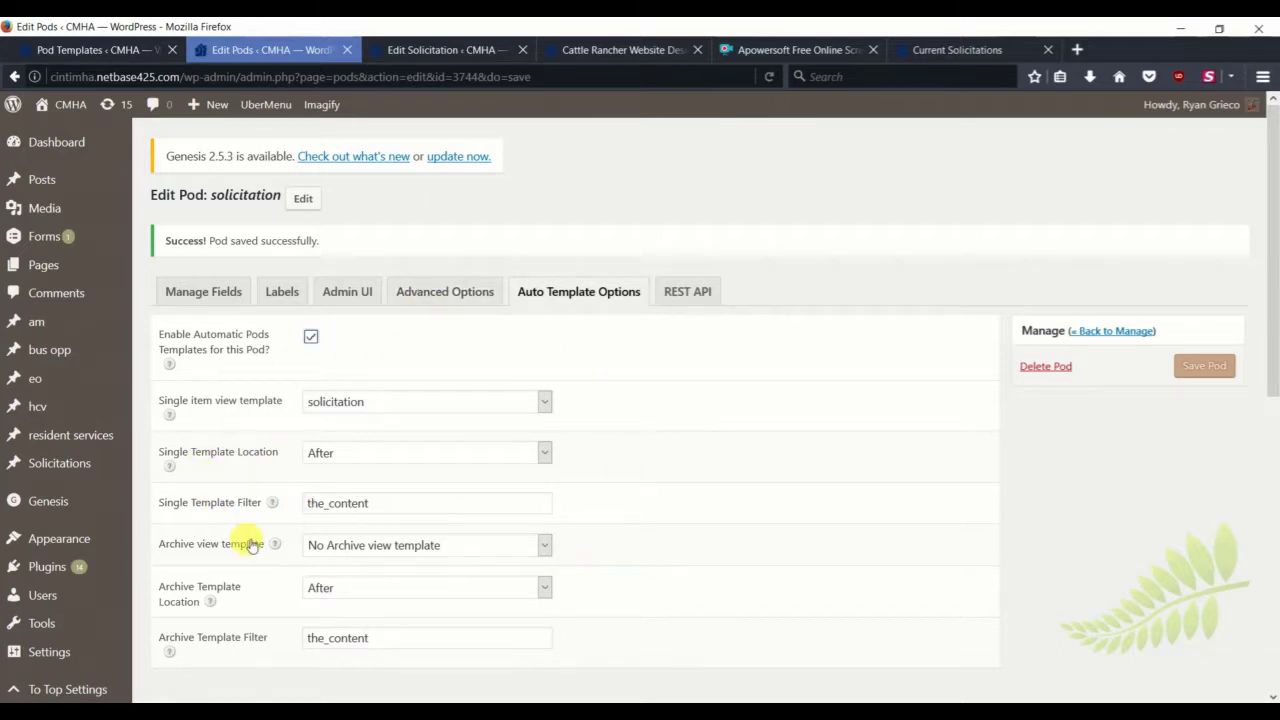
{"action": "scroll", "coordinate": [406, 414], "scroll_direction": "down", "scroll_amount": 2}
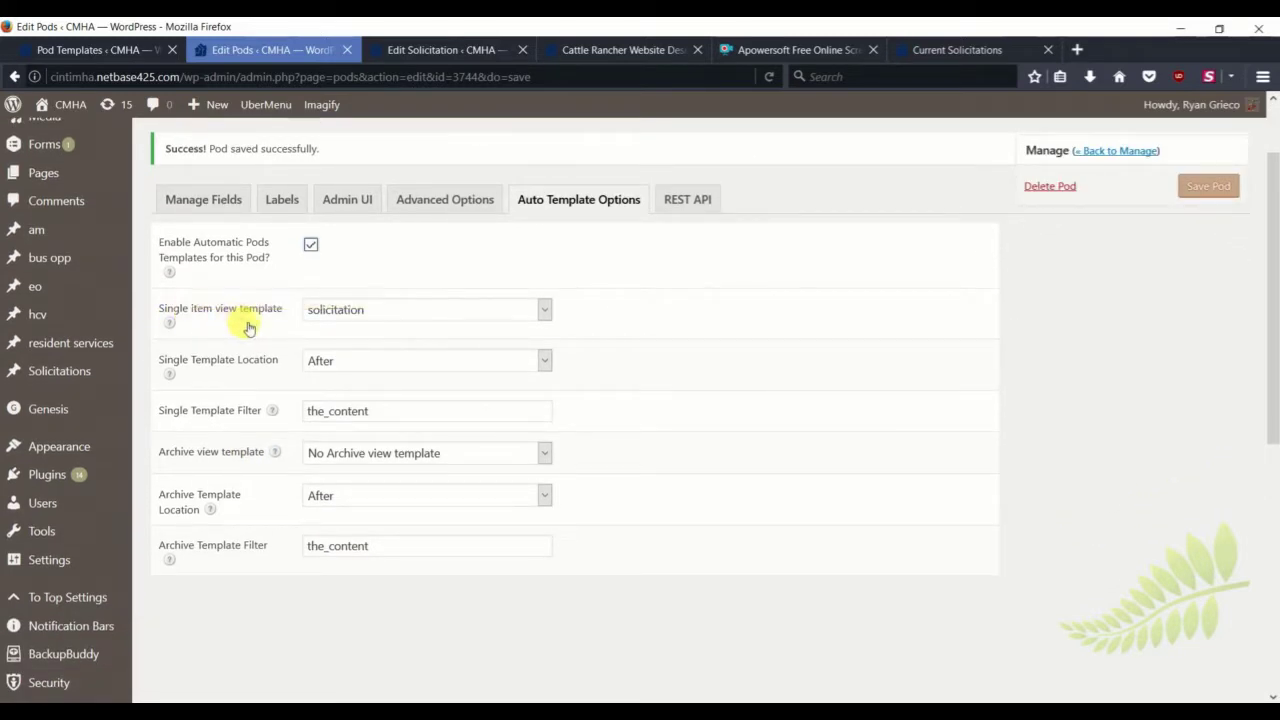
{"action": "left_click", "coordinate": [352, 315]}
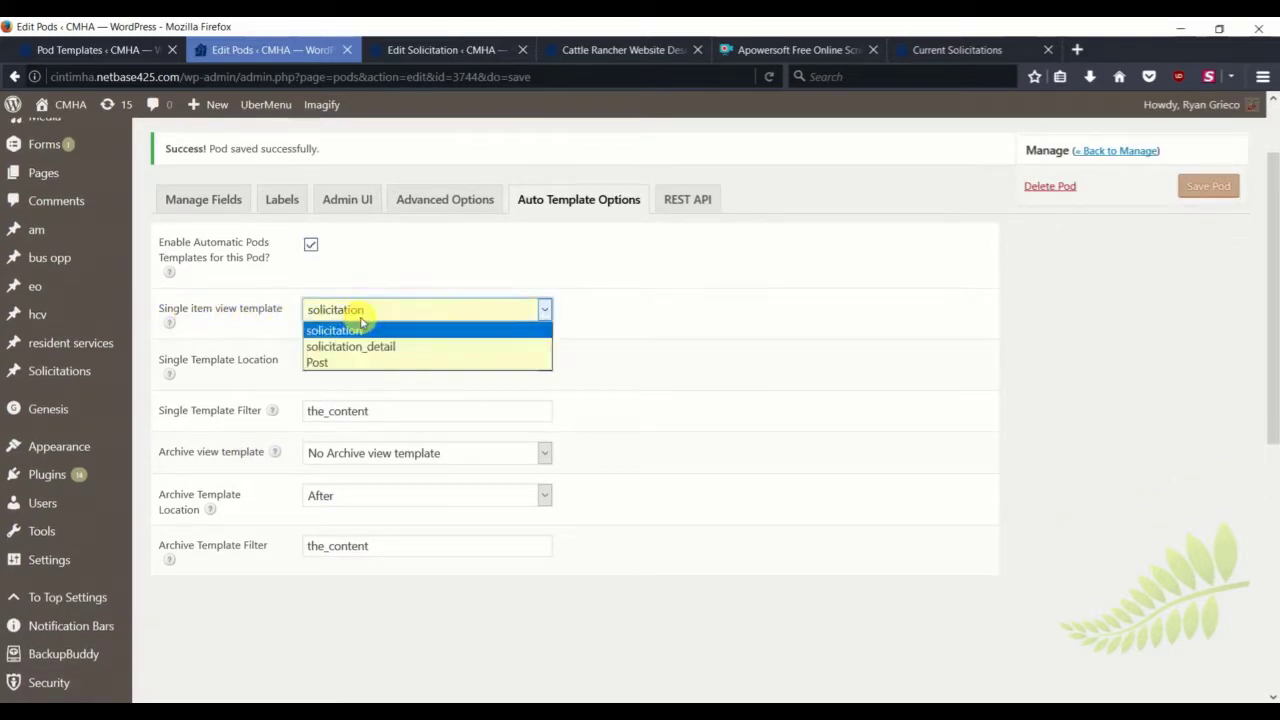
{"action": "left_click", "coordinate": [388, 350]}
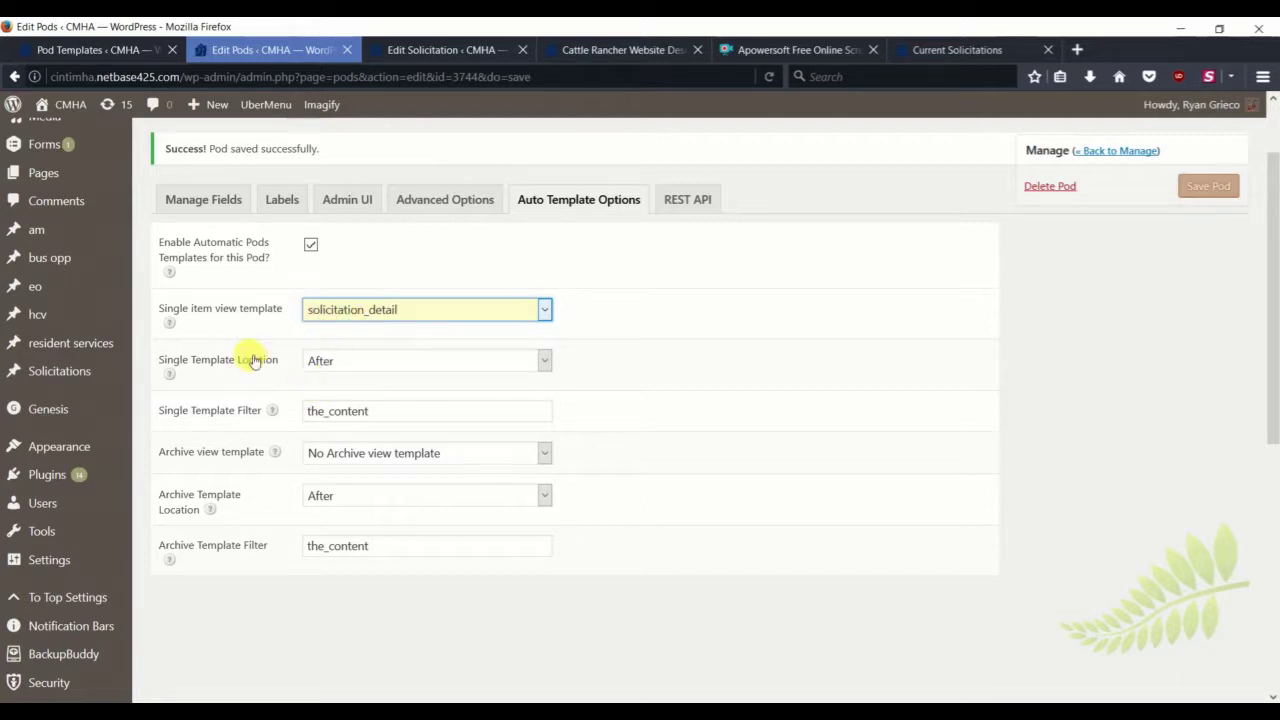
{"action": "scroll", "coordinate": [254, 361], "scroll_direction": "down", "scroll_amount": 2}
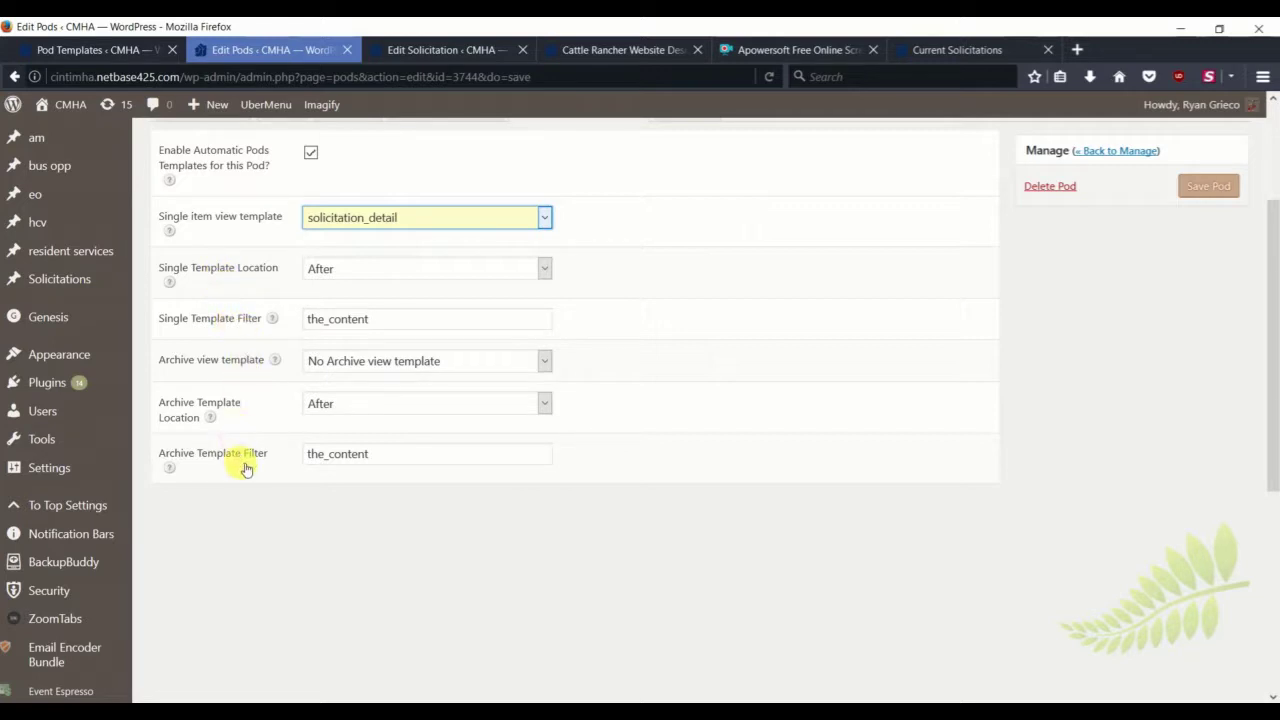
{"action": "scroll", "coordinate": [1199, 221], "scroll_direction": "up", "scroll_amount": 3}
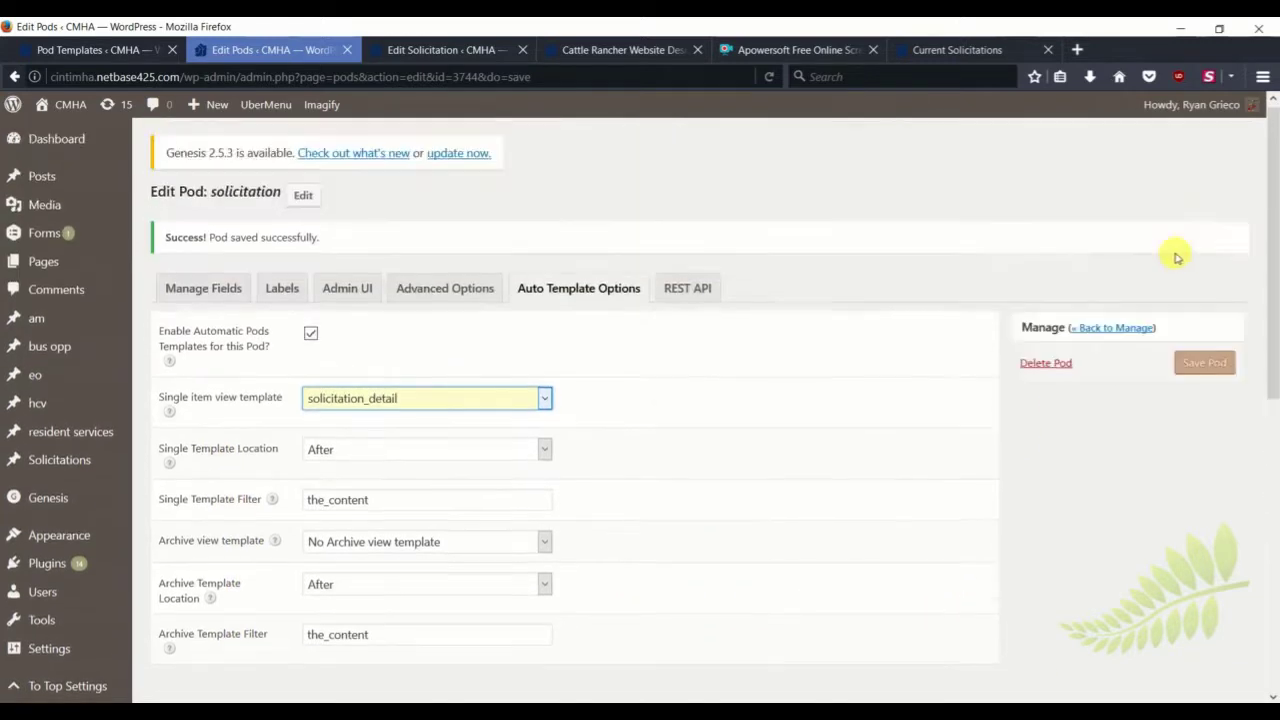
{"action": "left_click", "coordinate": [1208, 368]}
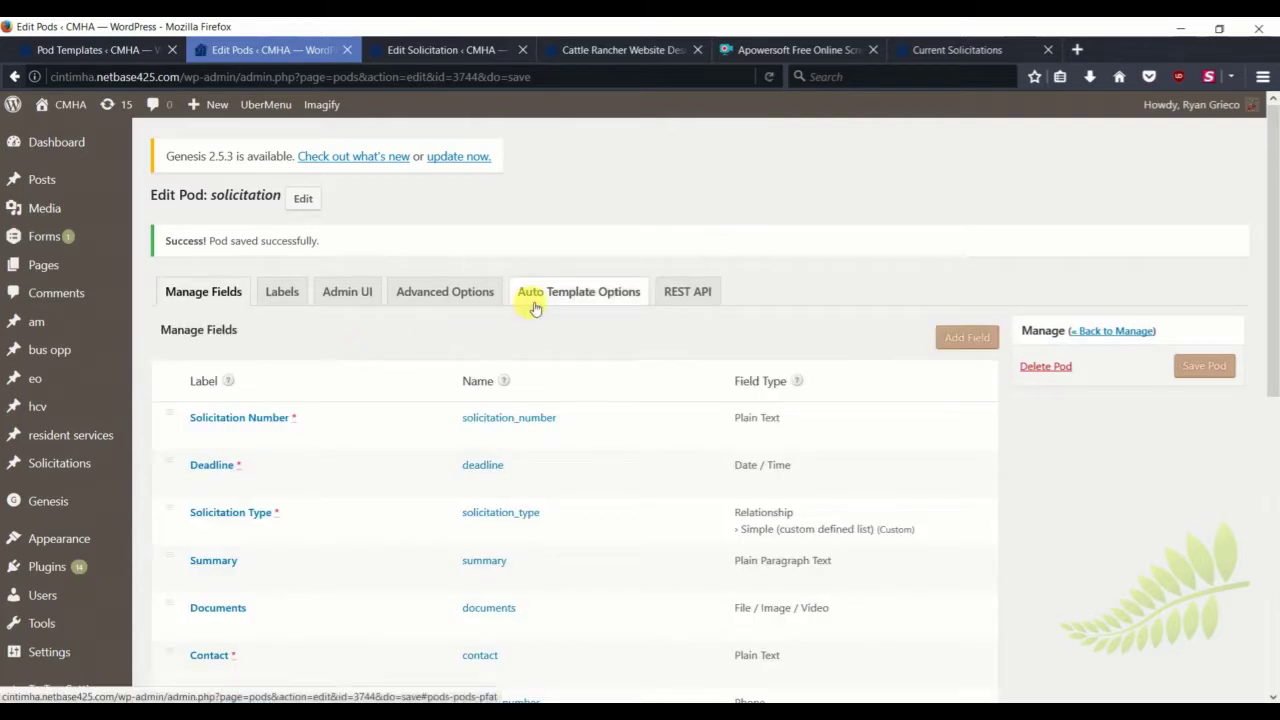
Step: Verify the saved auto template settings and open Pod Templates in a new tab
{"action": "left_click", "coordinate": [531, 296]}
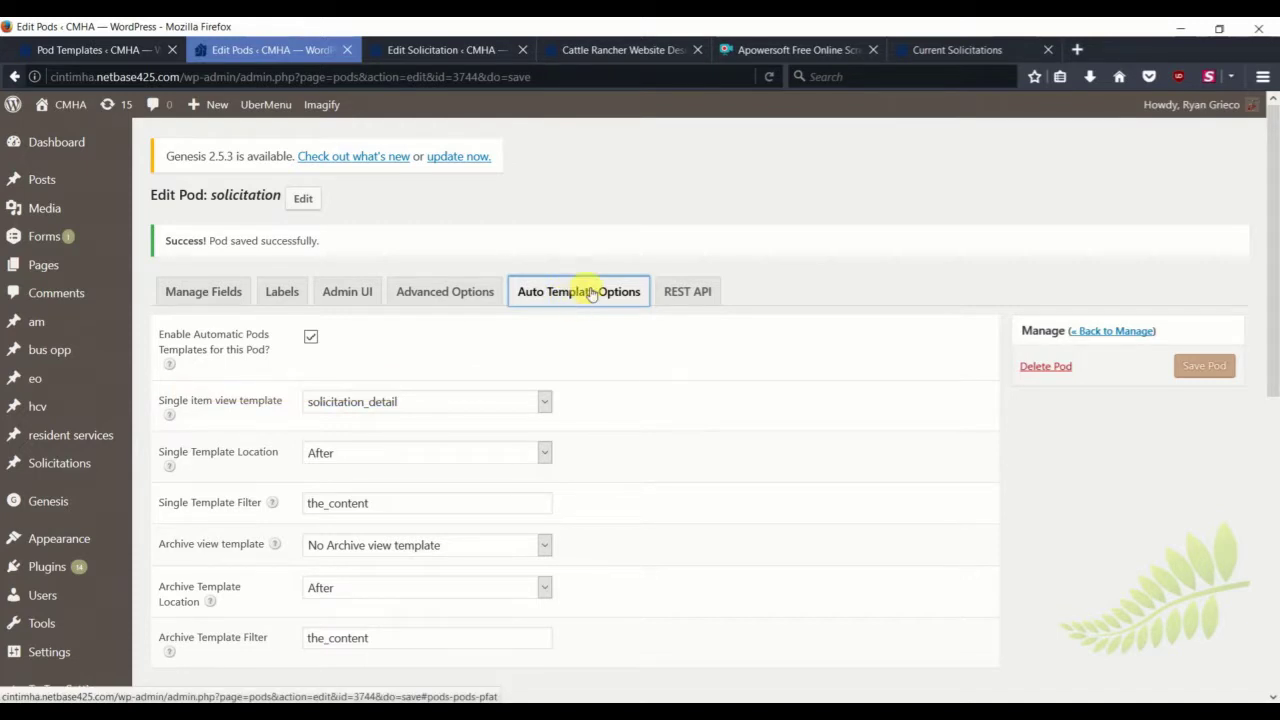
{"action": "scroll", "coordinate": [590, 293], "scroll_direction": "down", "scroll_amount": 2}
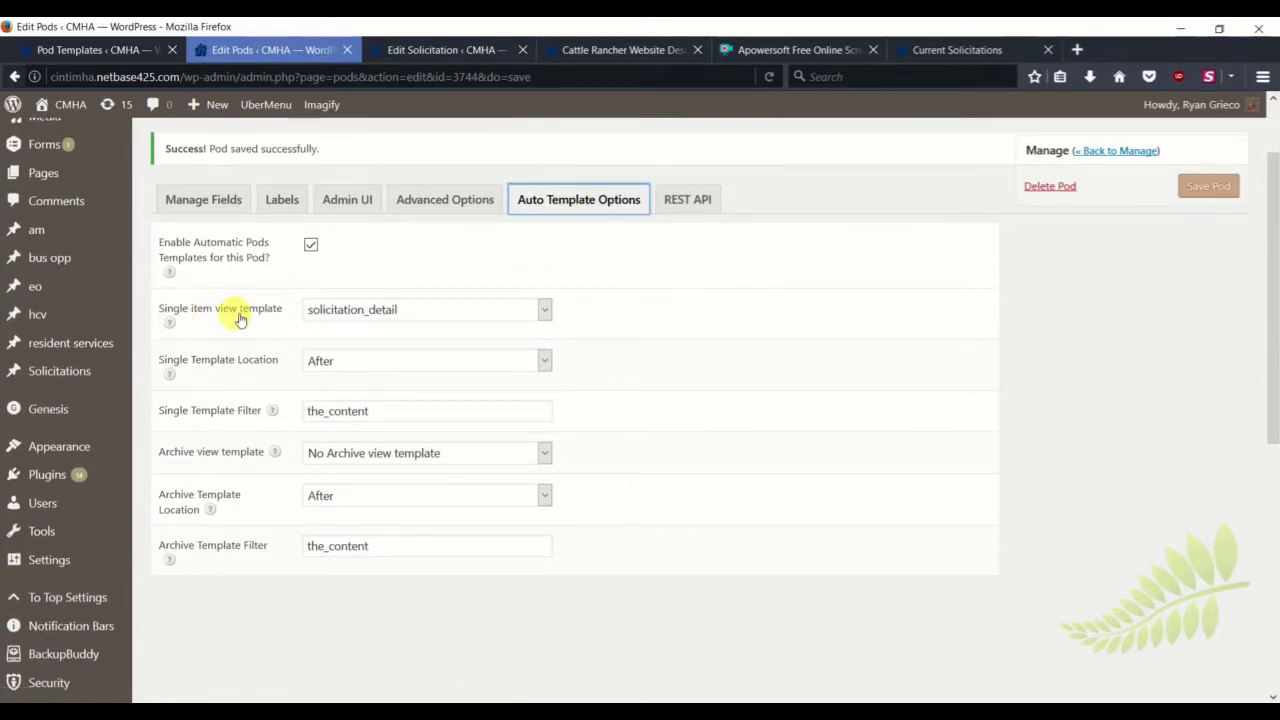
{"action": "scroll", "coordinate": [200, 315], "scroll_direction": "down", "scroll_amount": 1}
{"action": "scroll", "coordinate": [349, 571], "scroll_direction": "down", "scroll_amount": 5}
{"action": "scroll", "coordinate": [330, 563], "scroll_direction": "down", "scroll_amount": 2}
{"action": "scroll", "coordinate": [83, 556], "scroll_direction": "down", "scroll_amount": 2}
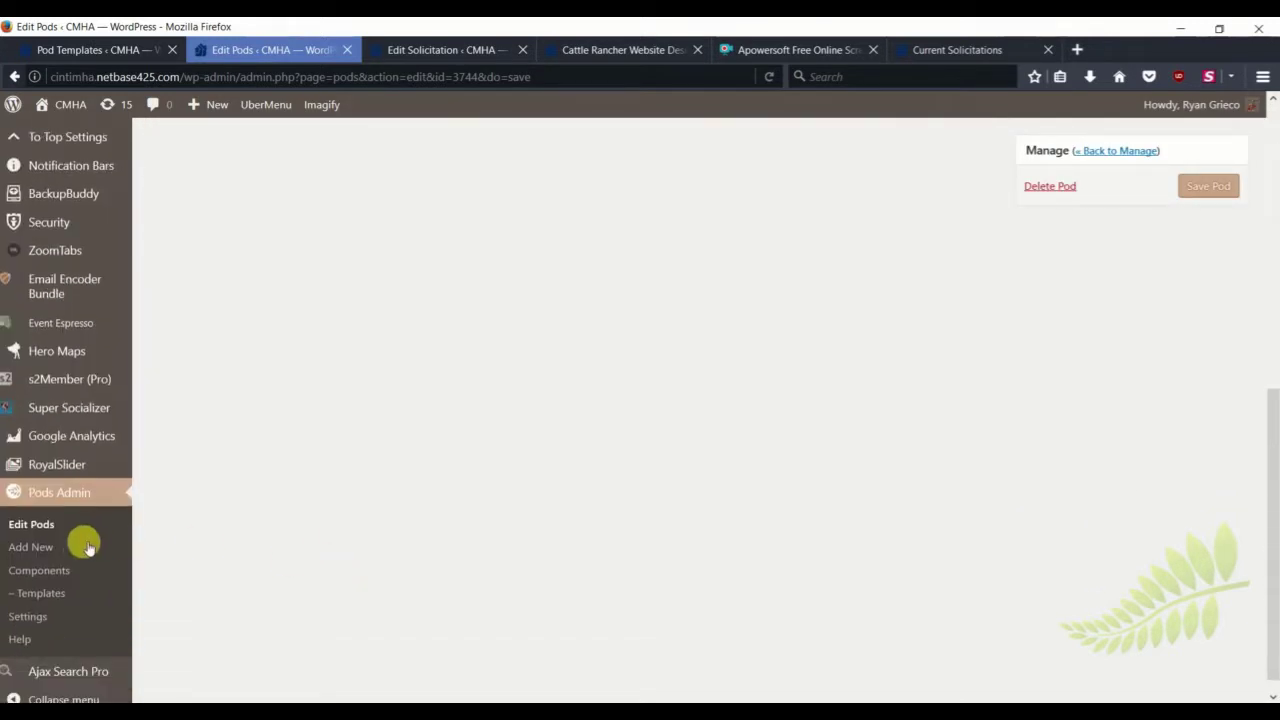
{"action": "right_click", "coordinate": [42, 600]}
{"action": "left_click", "coordinate": [123, 408]}
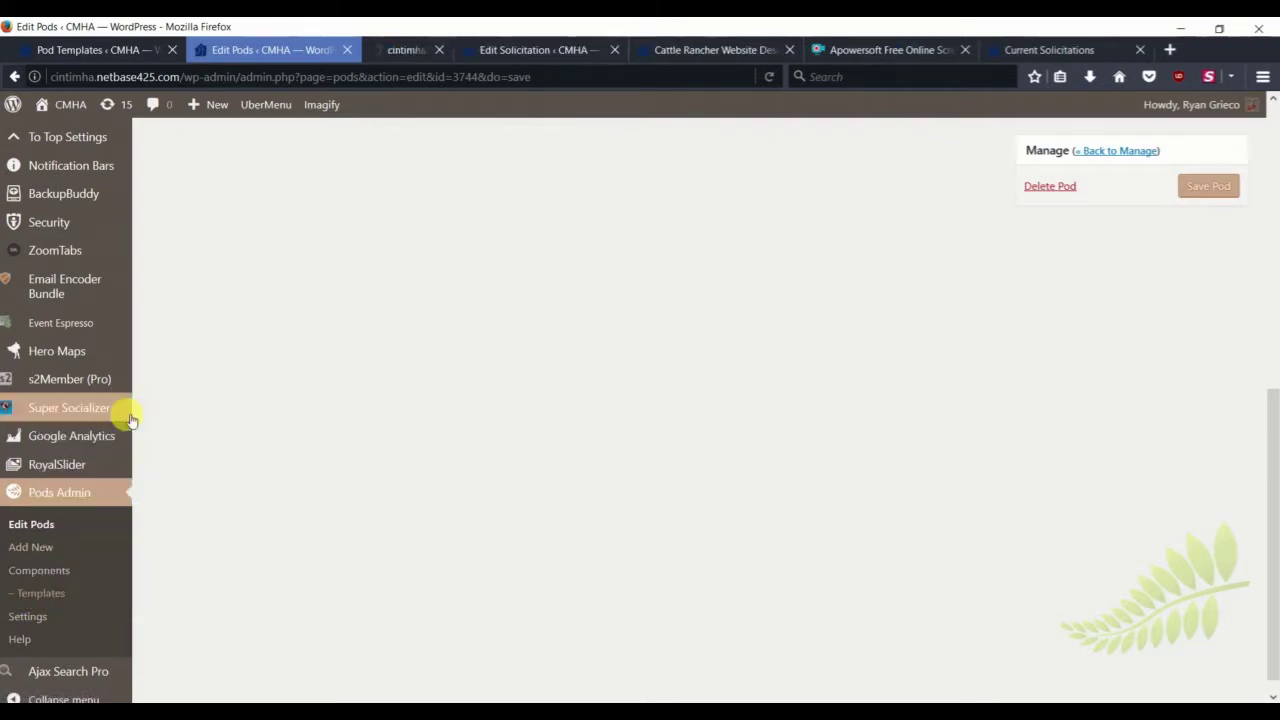
Step: In the Pod Templates tab, try a blank new template, then return to the templates list
{"action": "left_click", "coordinate": [430, 50]}
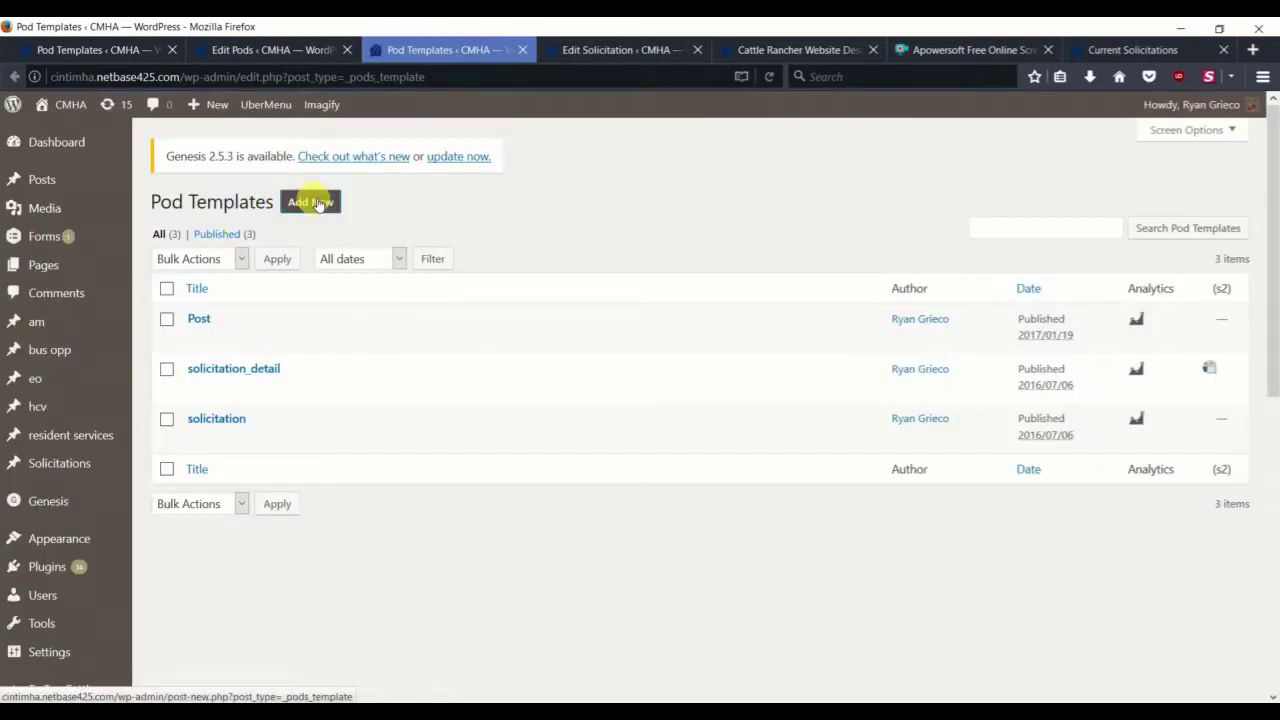
{"action": "left_click", "coordinate": [330, 212]}
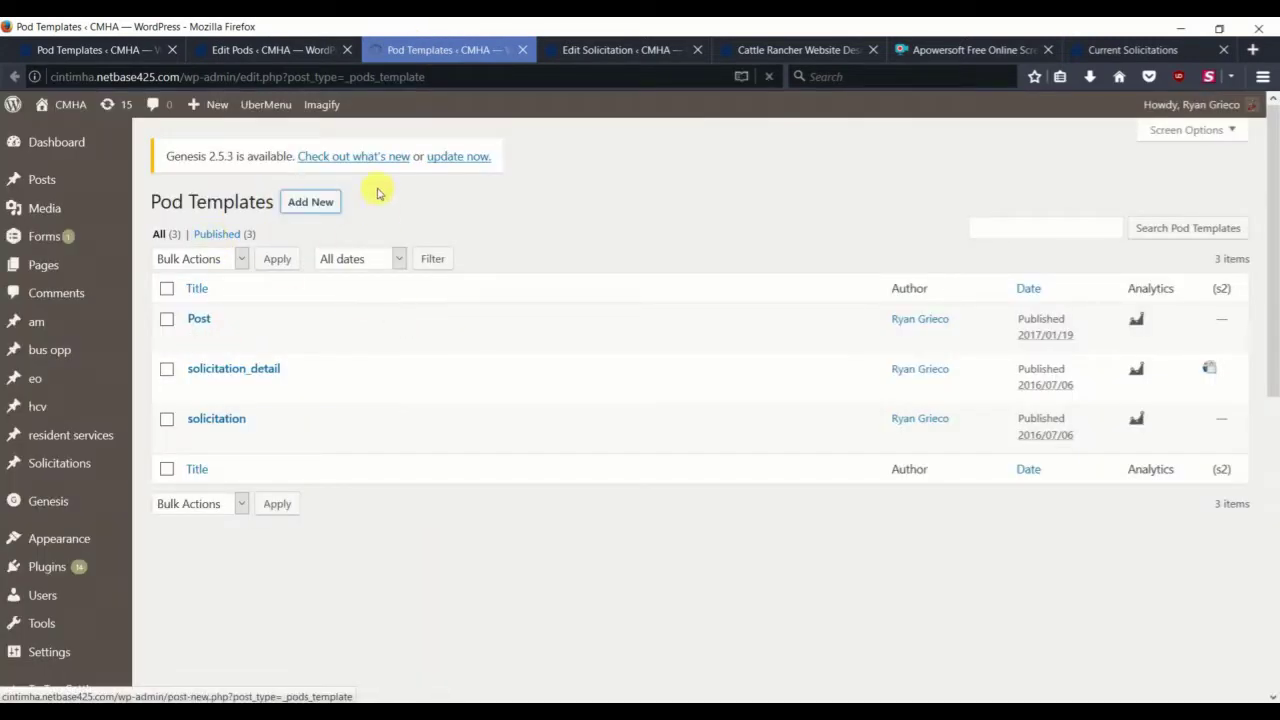
{"action": "left_click", "coordinate": [345, 199]}
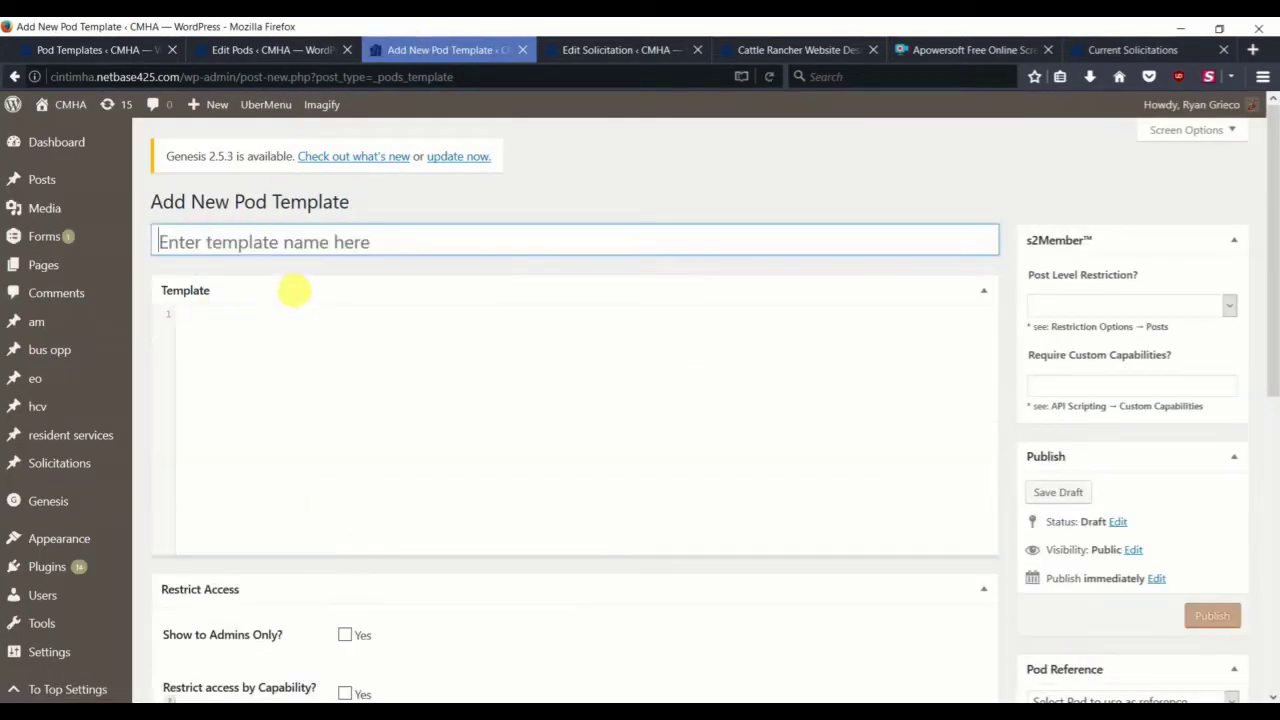
{"action": "scroll", "coordinate": [260, 355], "scroll_direction": "down", "scroll_amount": 2}
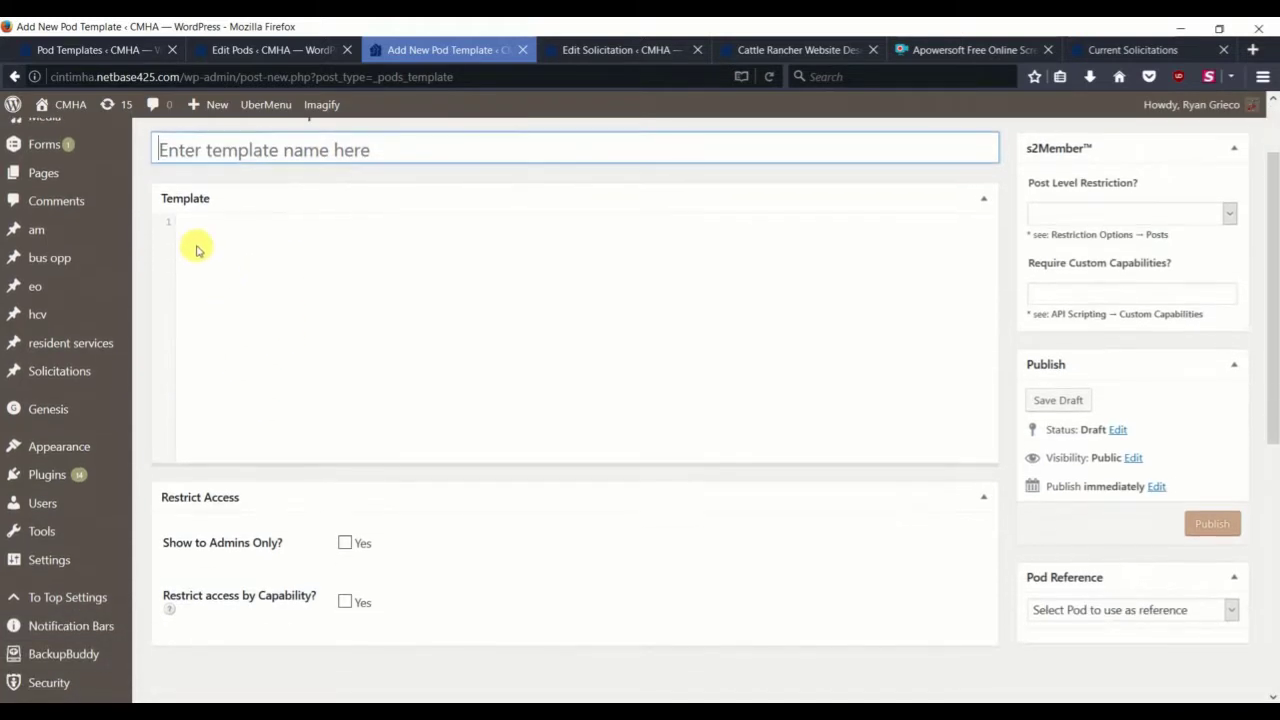
{"action": "left_click", "coordinate": [190, 228]}
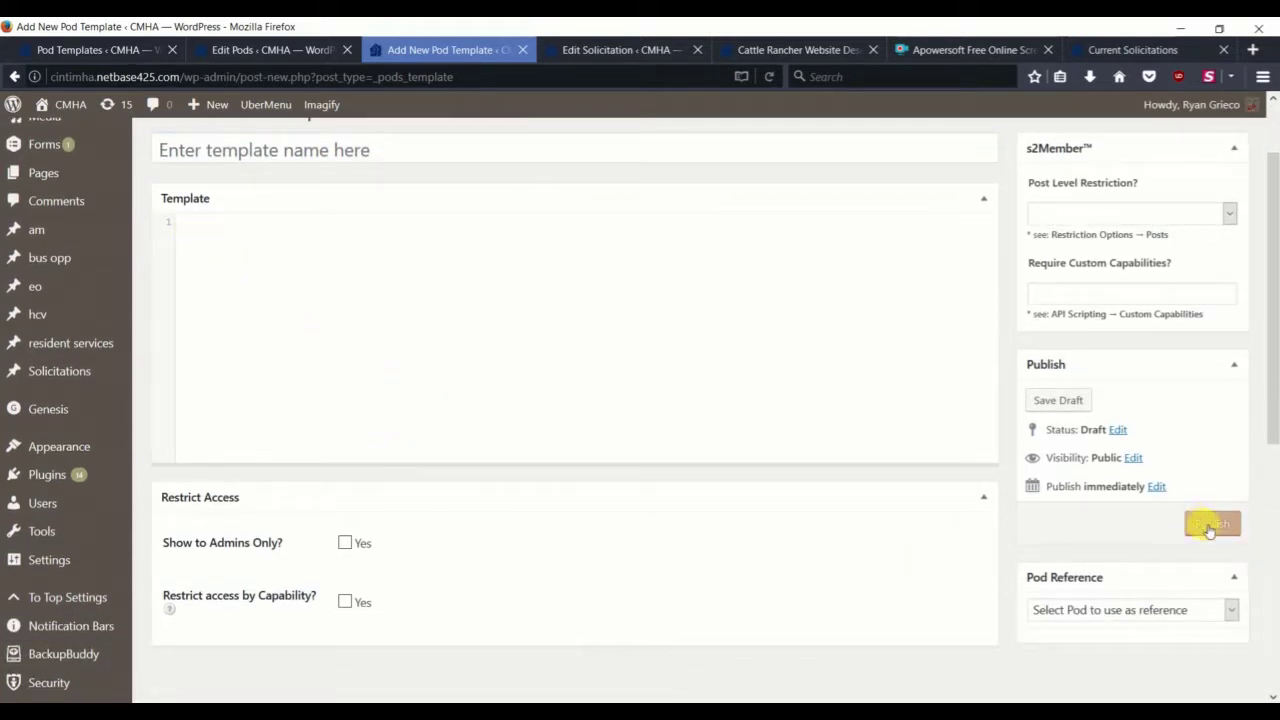
{"action": "left_click", "coordinate": [14, 78]}
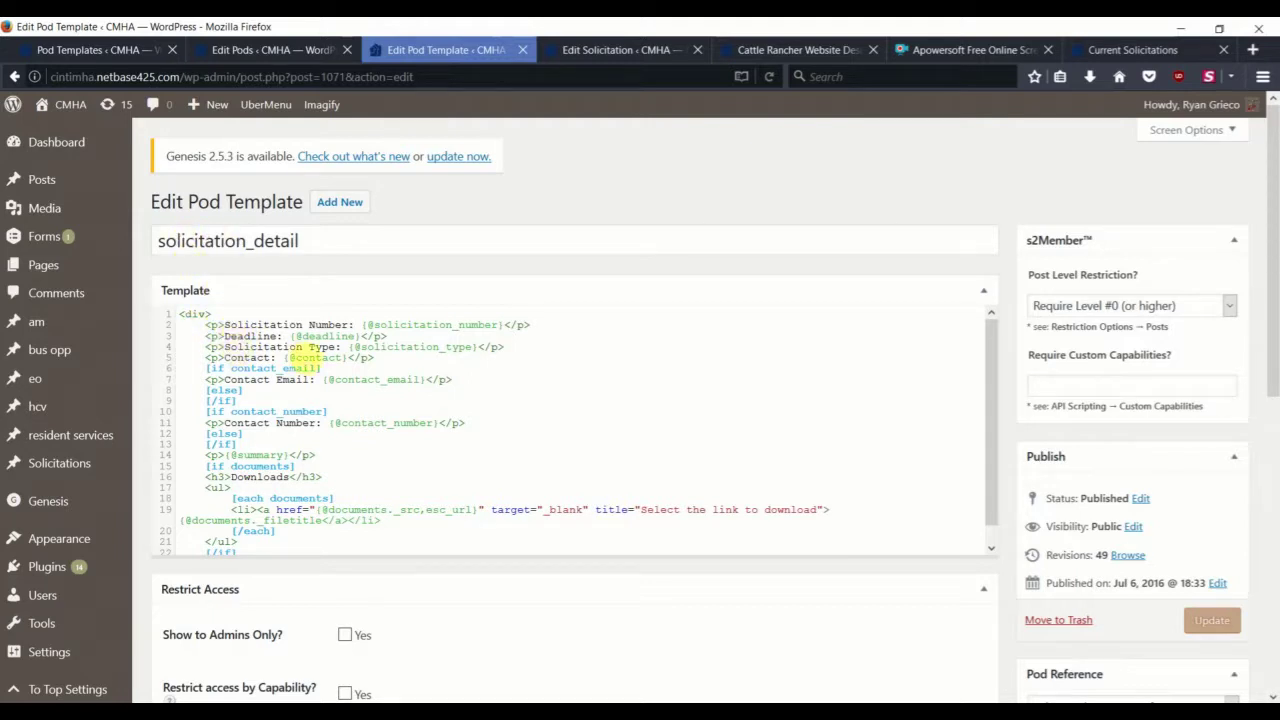
Step: Review the solicitation_detail code: field tags, document download link and Downloads section
{"action": "left_click_drag", "start_coordinate": [355, 348], "coordinate": [472, 348]}
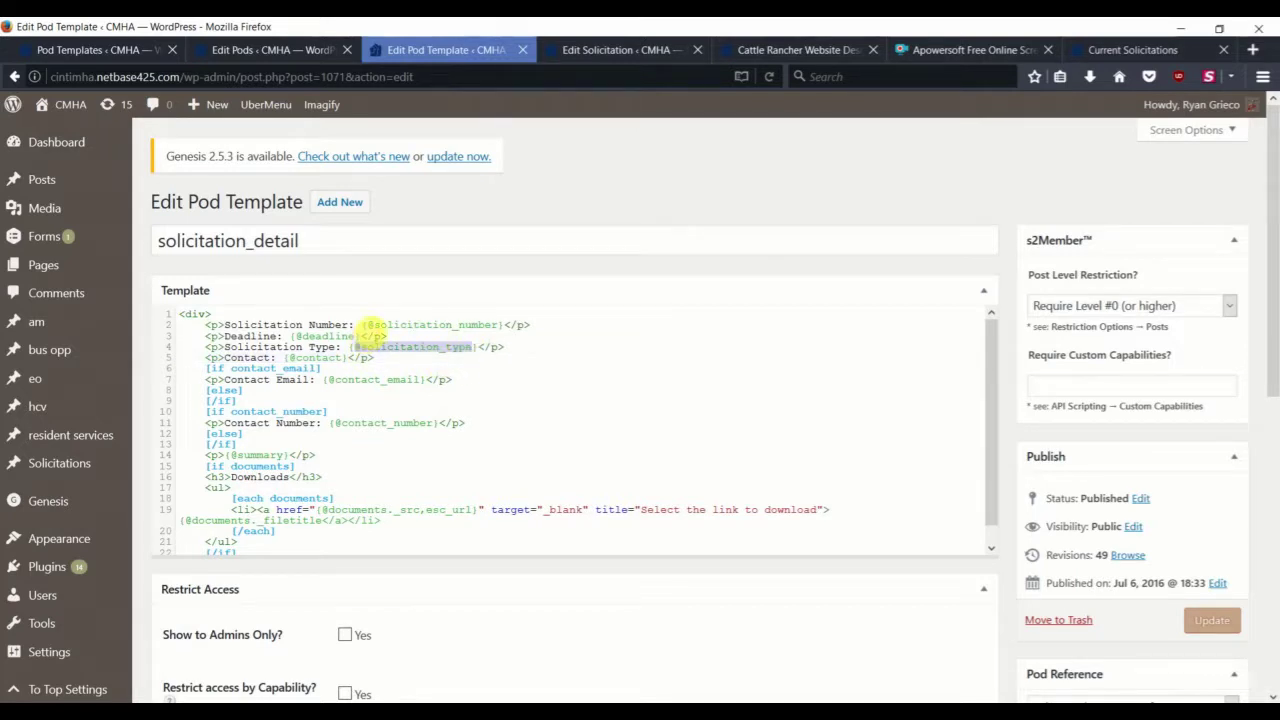
{"action": "left_click_drag", "start_coordinate": [368, 325], "coordinate": [495, 325]}
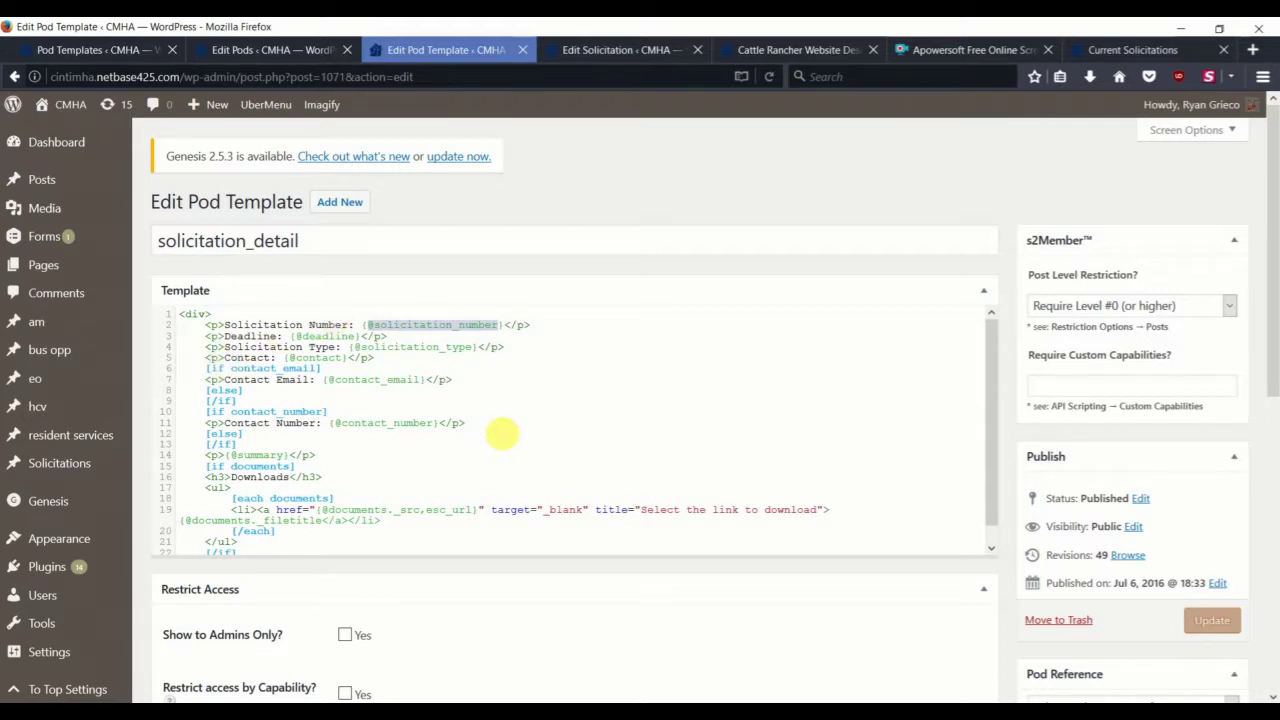
{"action": "scroll", "coordinate": [260, 440], "scroll_direction": "down", "scroll_amount": 1}
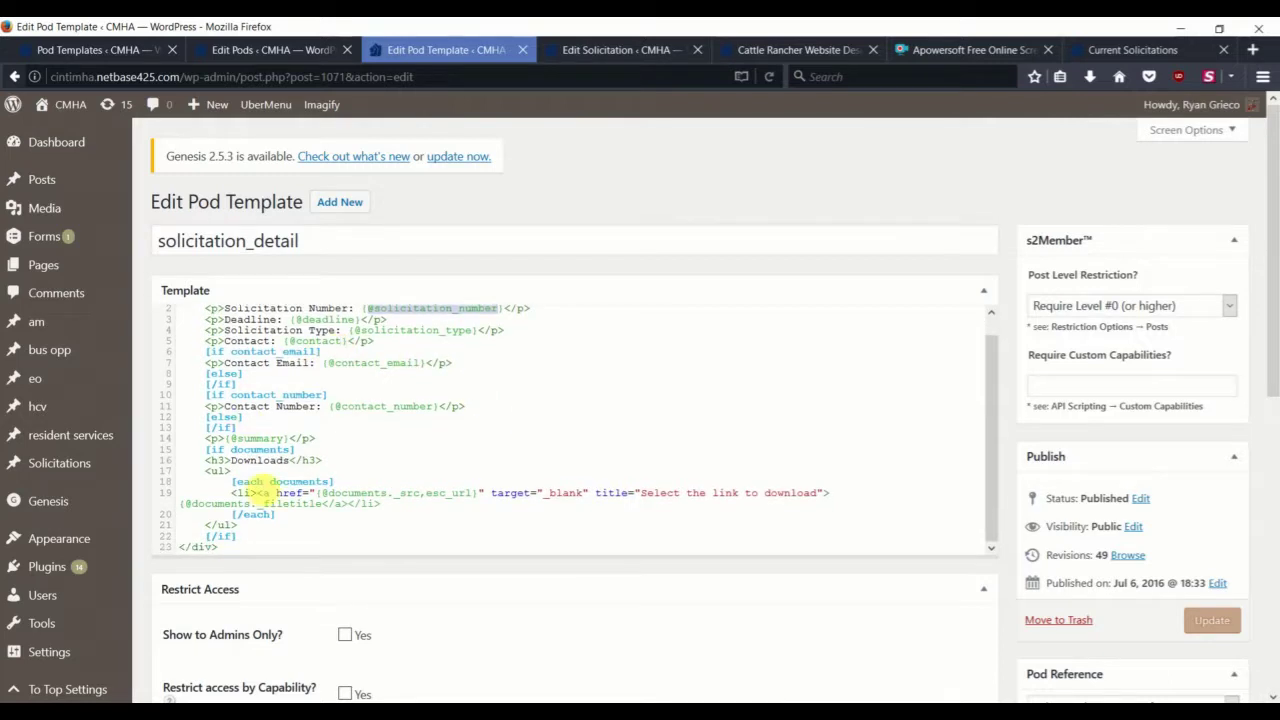
{"action": "scroll", "coordinate": [255, 492], "scroll_direction": "down", "scroll_amount": 2}
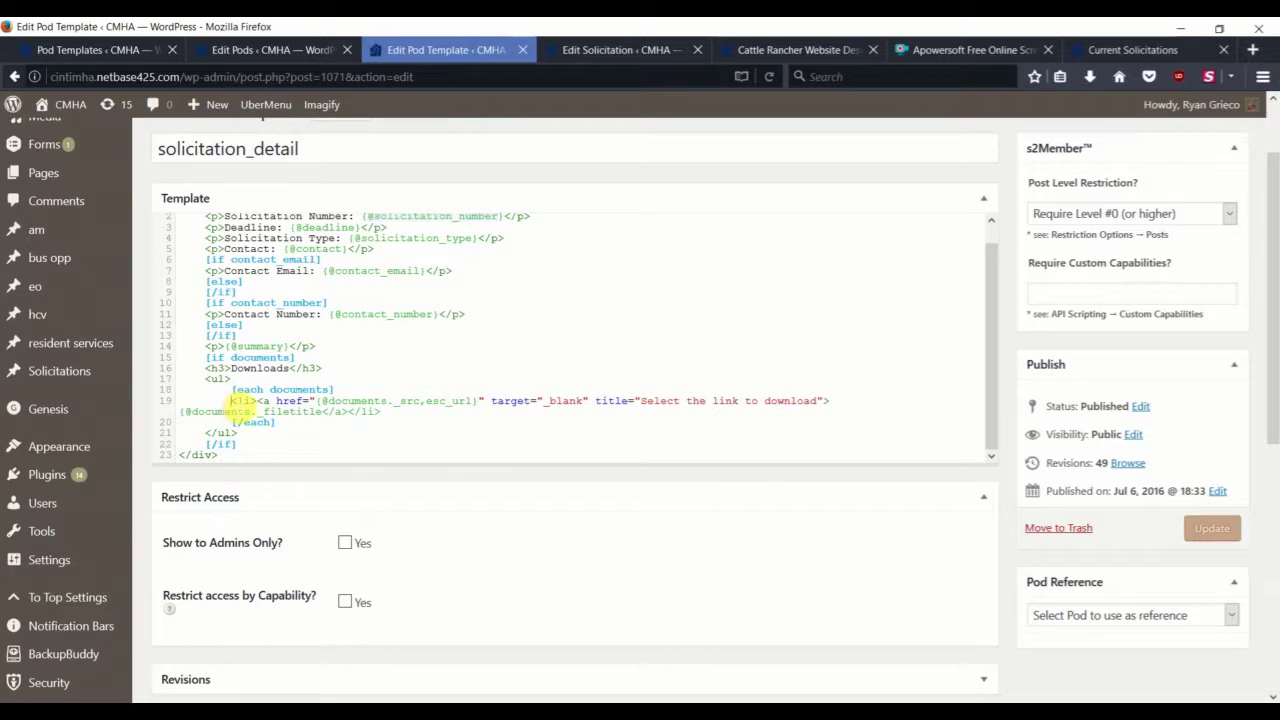
{"action": "triple_click", "coordinate": [243, 405]}
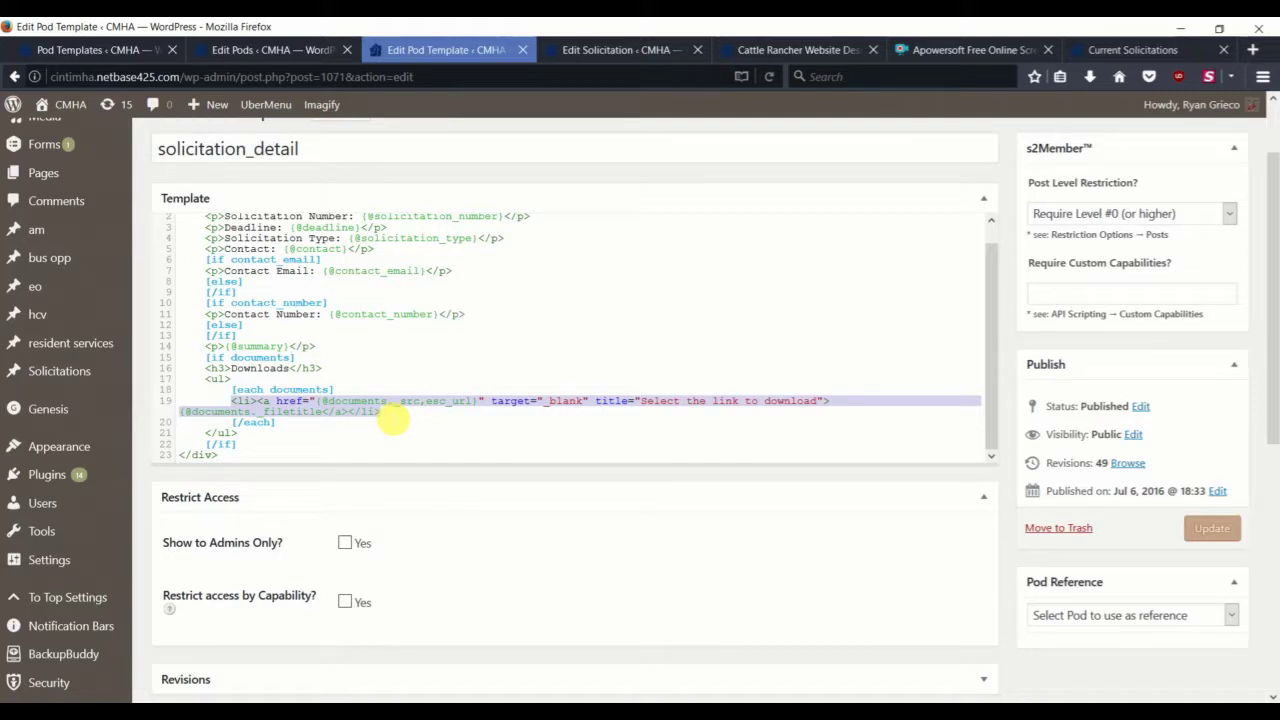
{"action": "left_click_drag", "start_coordinate": [393, 419], "coordinate": [160, 395]}
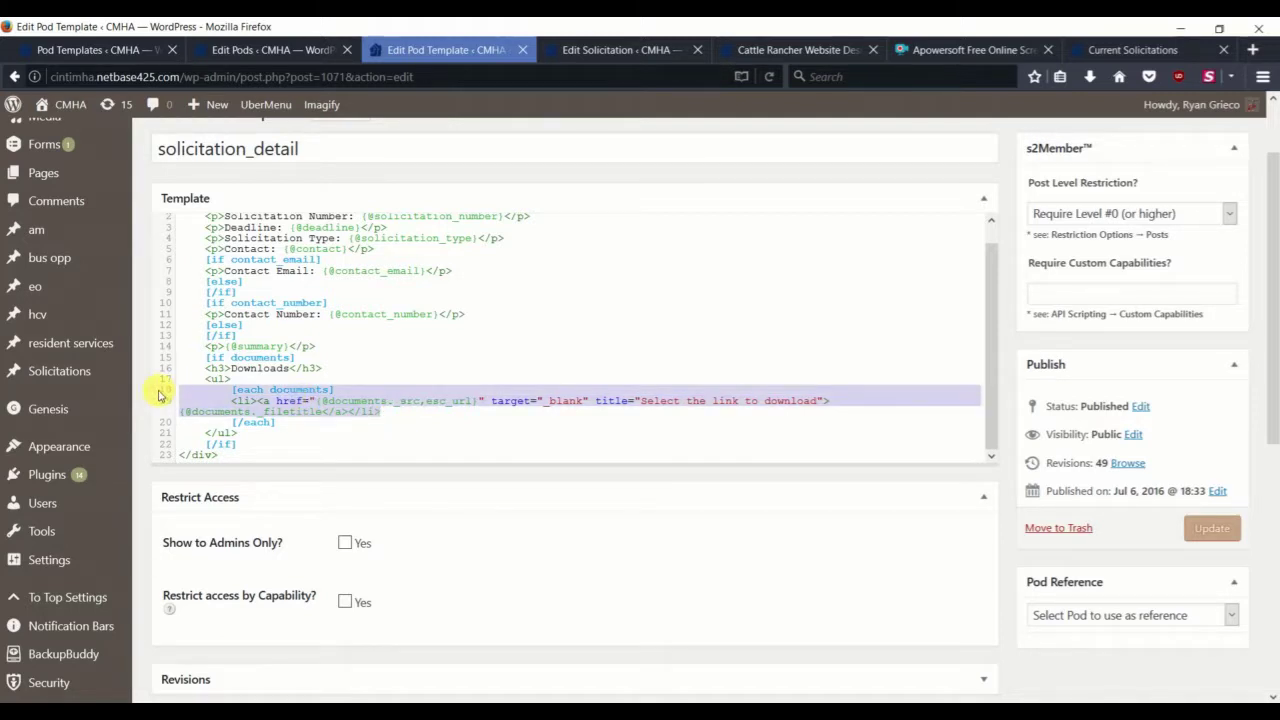
{"action": "double_click", "coordinate": [259, 368]}
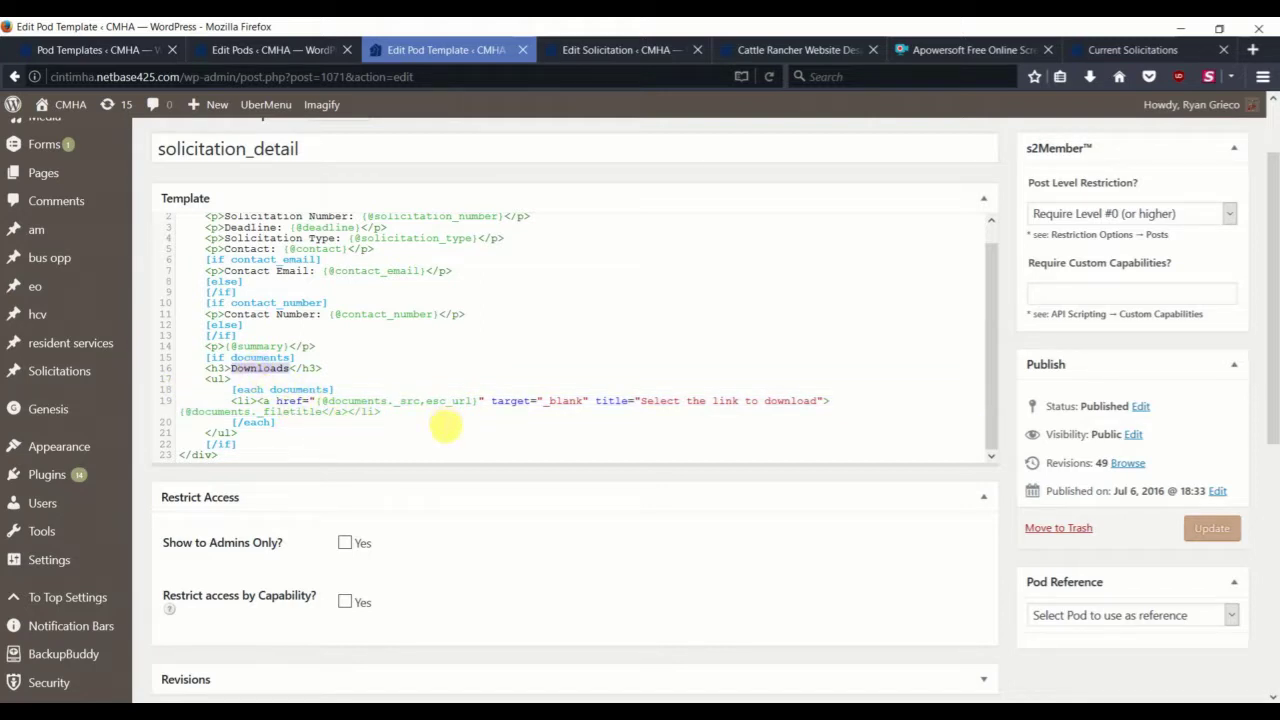
Step: Enlarge the editor to show all 23 template lines and update solicitation_detail
{"action": "left_click", "coordinate": [571, 418]}
{"action": "scroll", "coordinate": [571, 420], "scroll_direction": "down", "scroll_amount": 3}
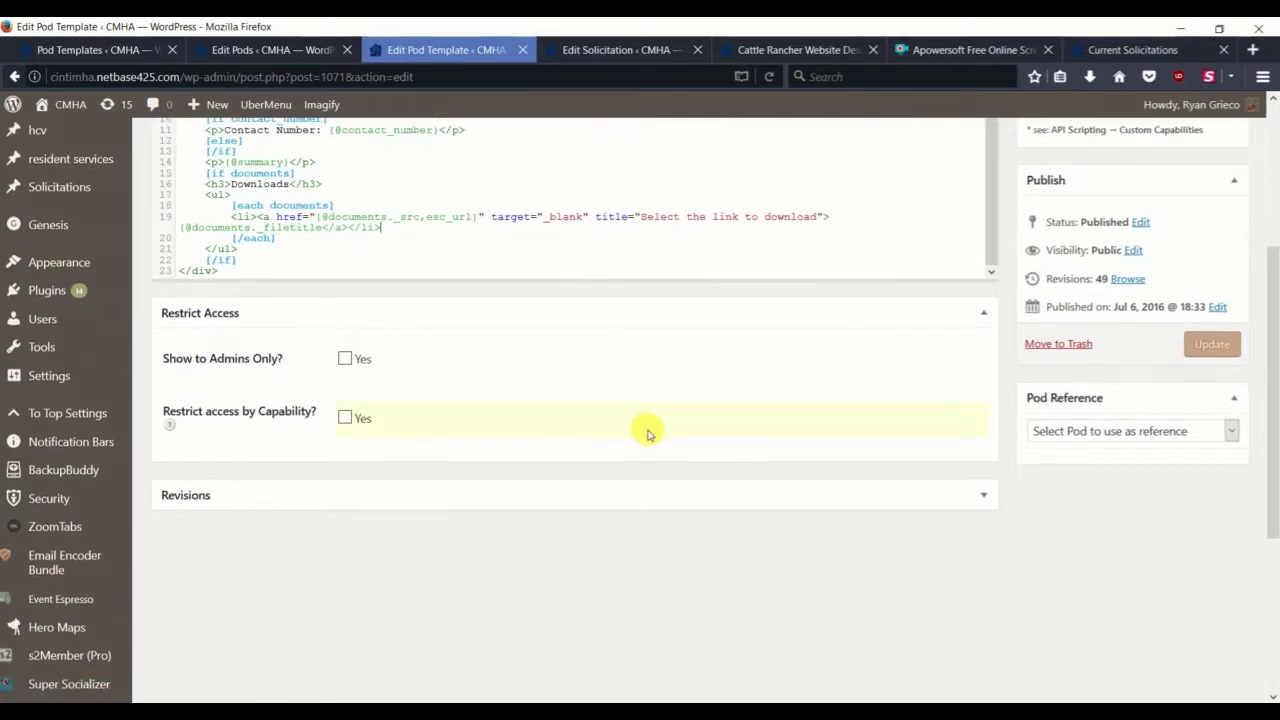
{"action": "scroll", "coordinate": [650, 430], "scroll_direction": "up", "scroll_amount": 5}
{"action": "scroll", "coordinate": [415, 355], "scroll_direction": "up", "scroll_amount": 1}
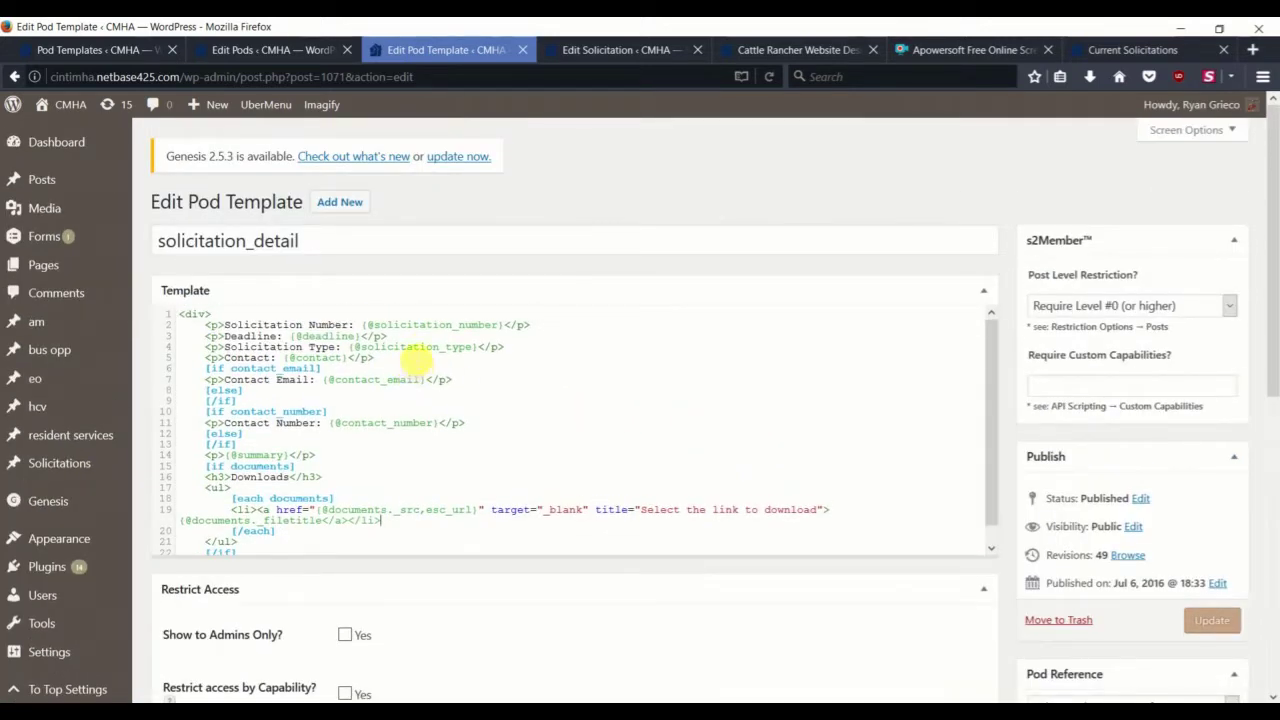
{"action": "left_click_drag", "start_coordinate": [993, 567], "coordinate": [986, 629]}
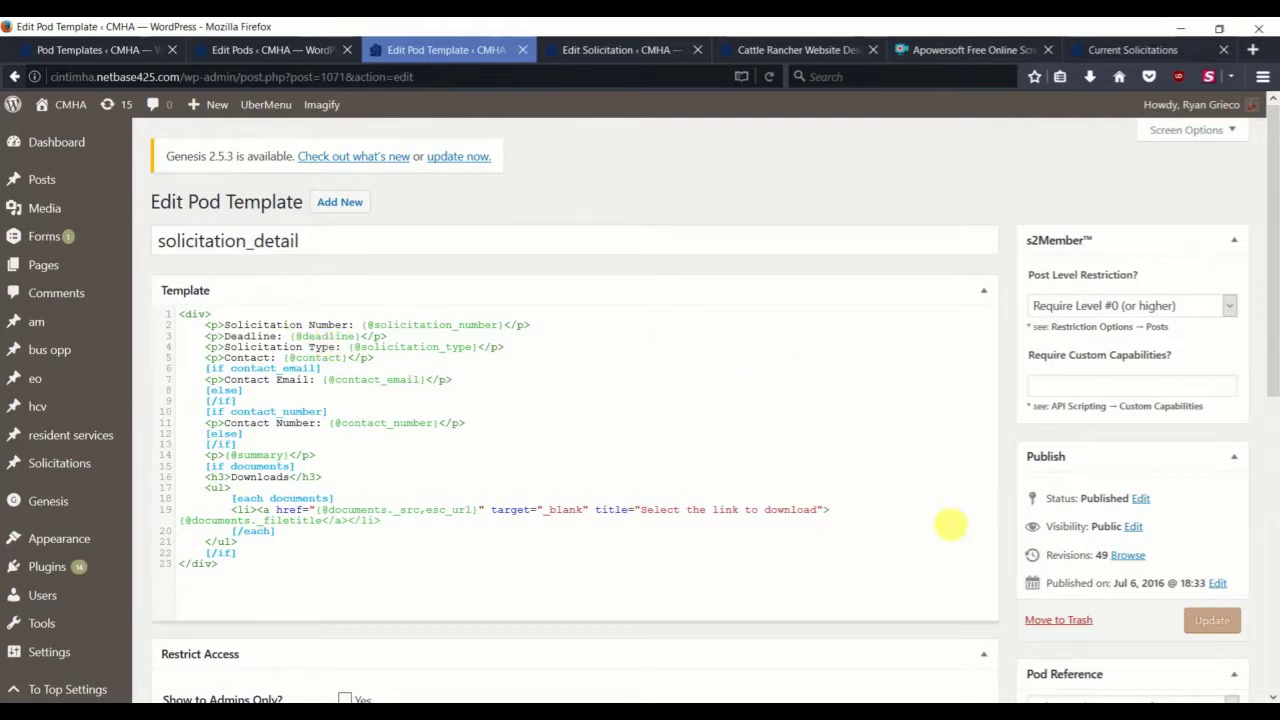
{"action": "left_click", "coordinate": [1208, 621]}
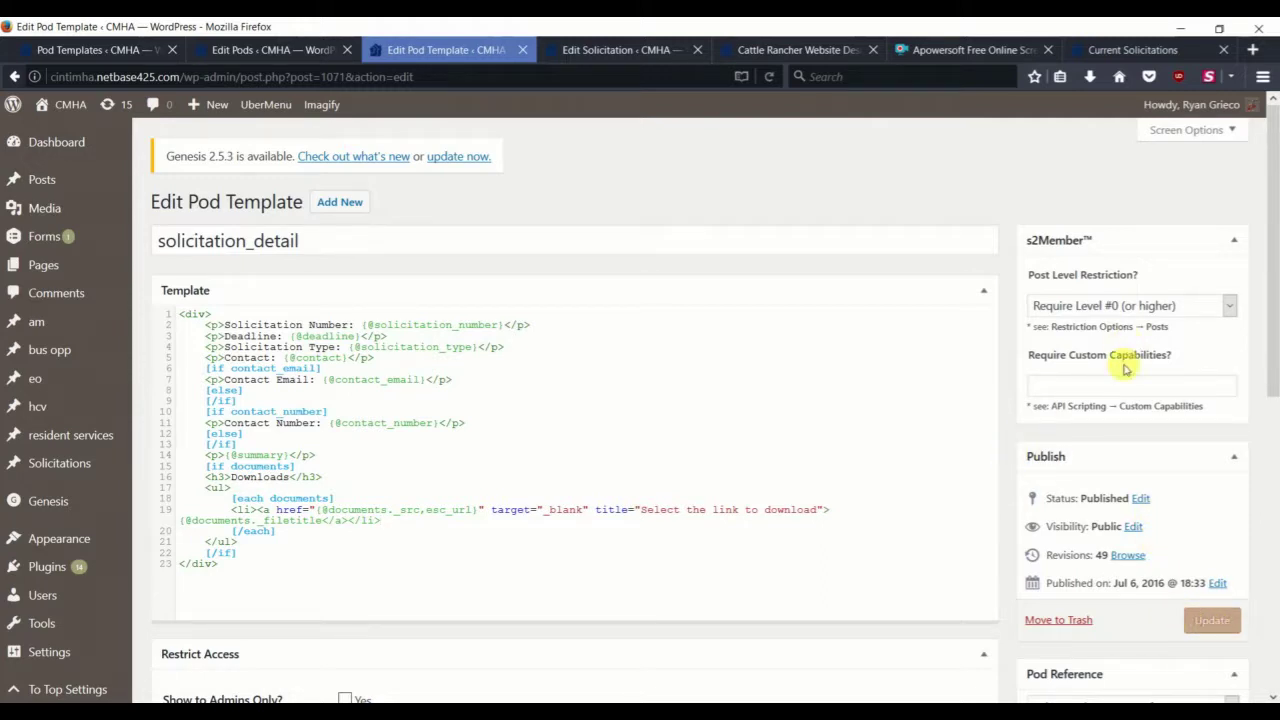
{"action": "left_click", "coordinate": [1212, 620]}
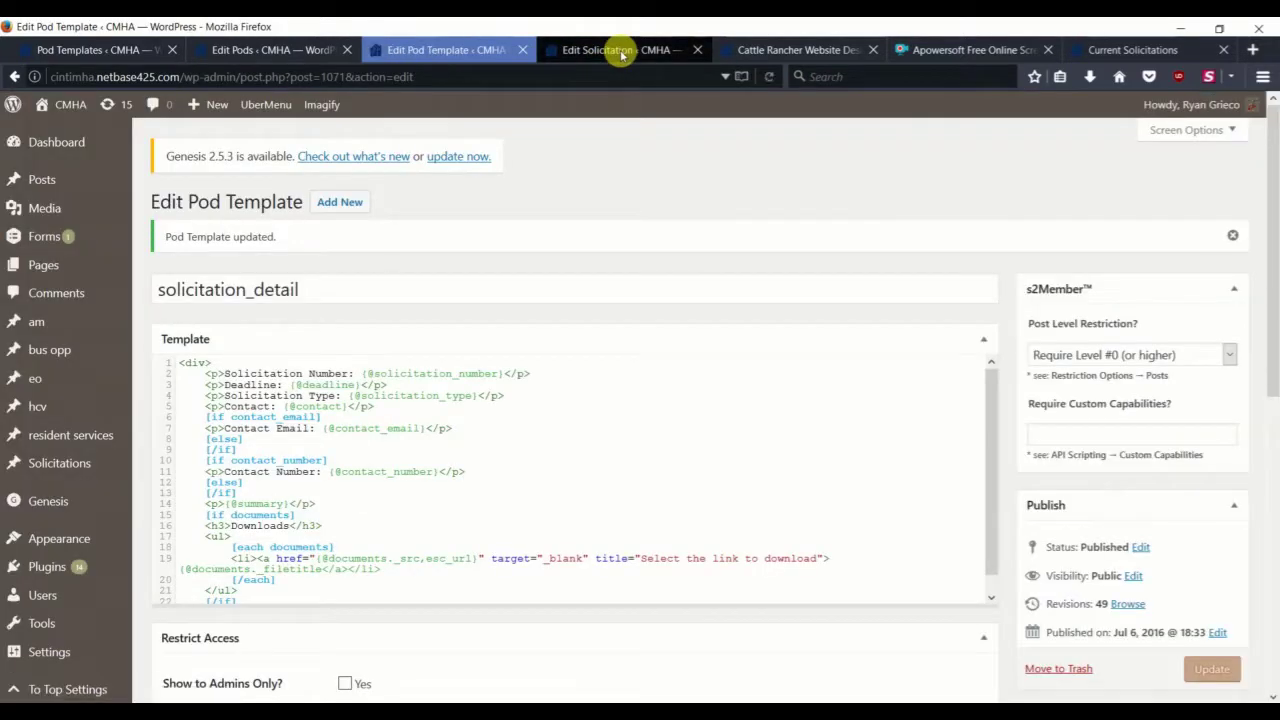
Step: Confirm in Edit Pods that the solicitation pod's single item template is solicitation_detail
{"action": "left_click", "coordinate": [621, 52]}
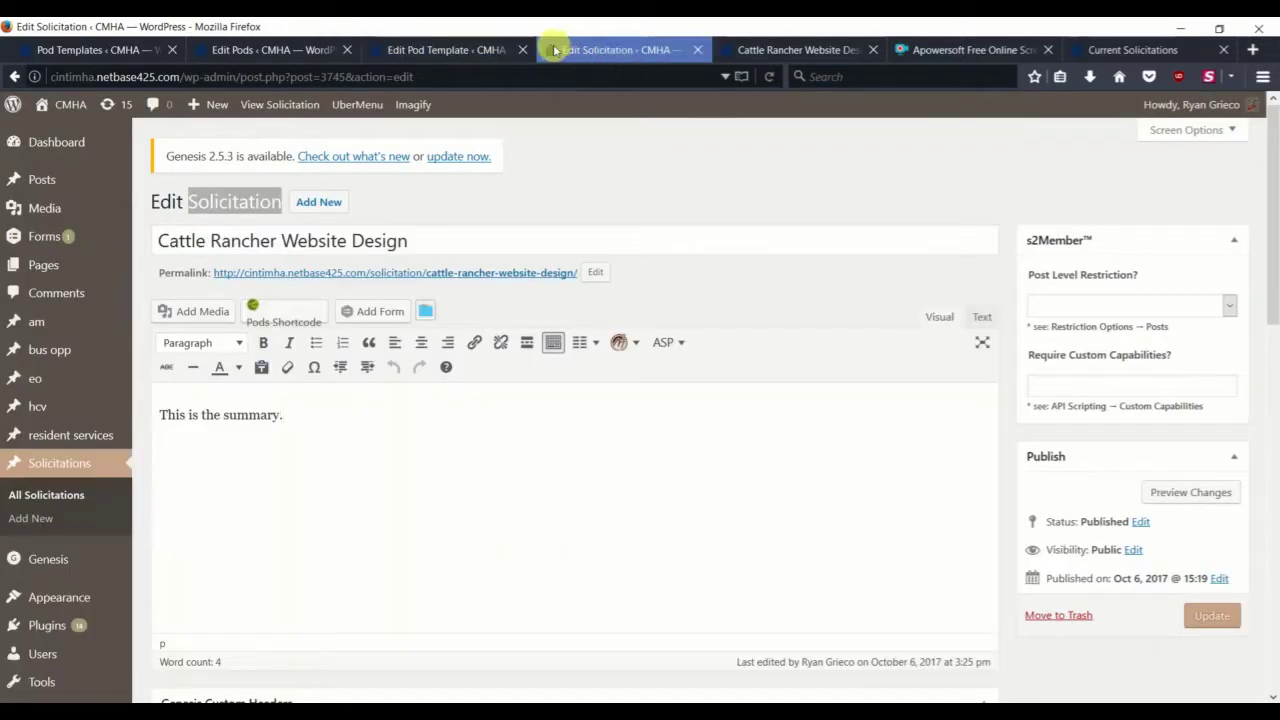
{"action": "left_click", "coordinate": [257, 50]}
{"action": "left_click", "coordinate": [102, 52]}
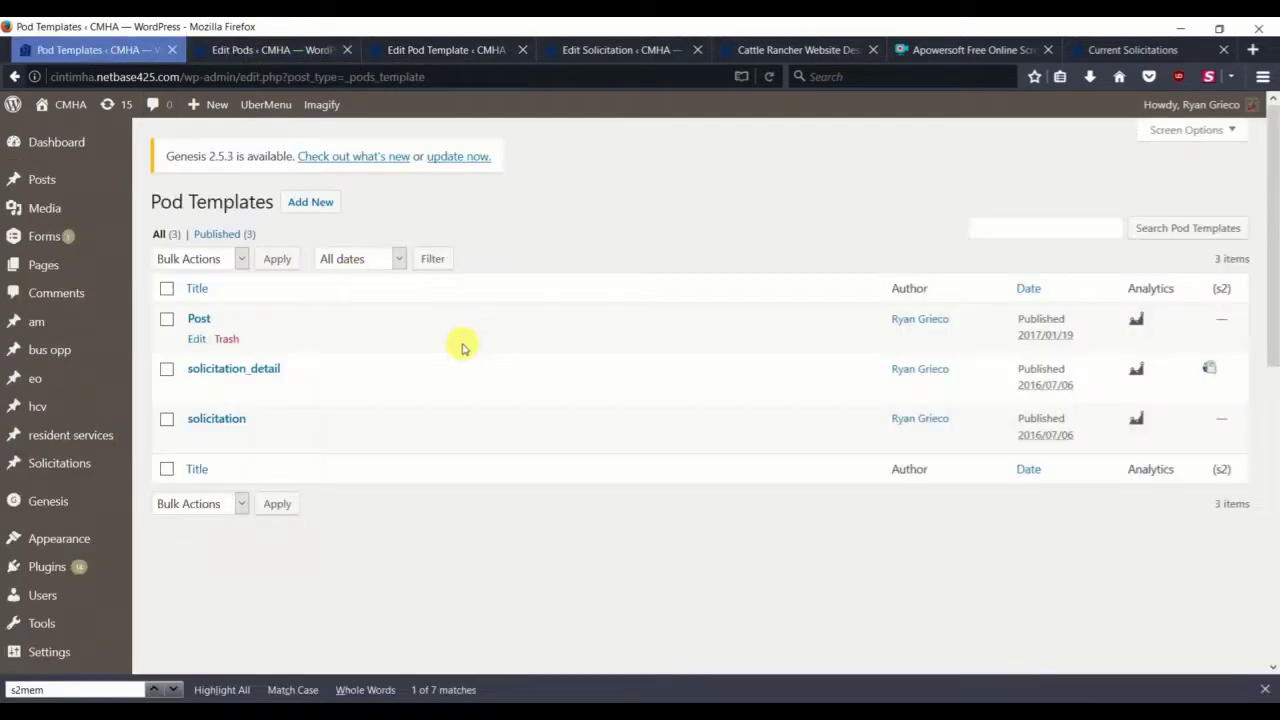
{"action": "scroll", "coordinate": [350, 518], "scroll_direction": "down", "scroll_amount": 1}
{"action": "scroll", "coordinate": [109, 551], "scroll_direction": "down", "scroll_amount": 4}
{"action": "scroll", "coordinate": [126, 569], "scroll_direction": "down", "scroll_amount": 1}
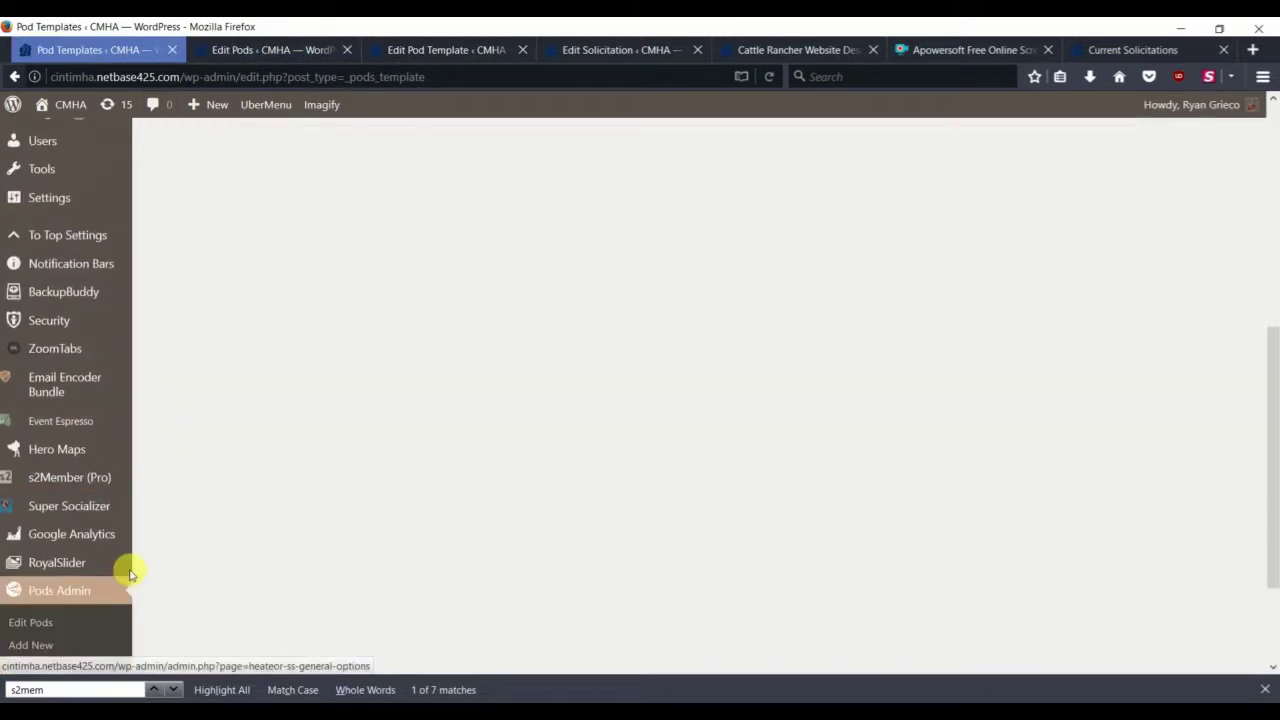
{"action": "scroll", "coordinate": [34, 534], "scroll_direction": "down", "scroll_amount": 1}
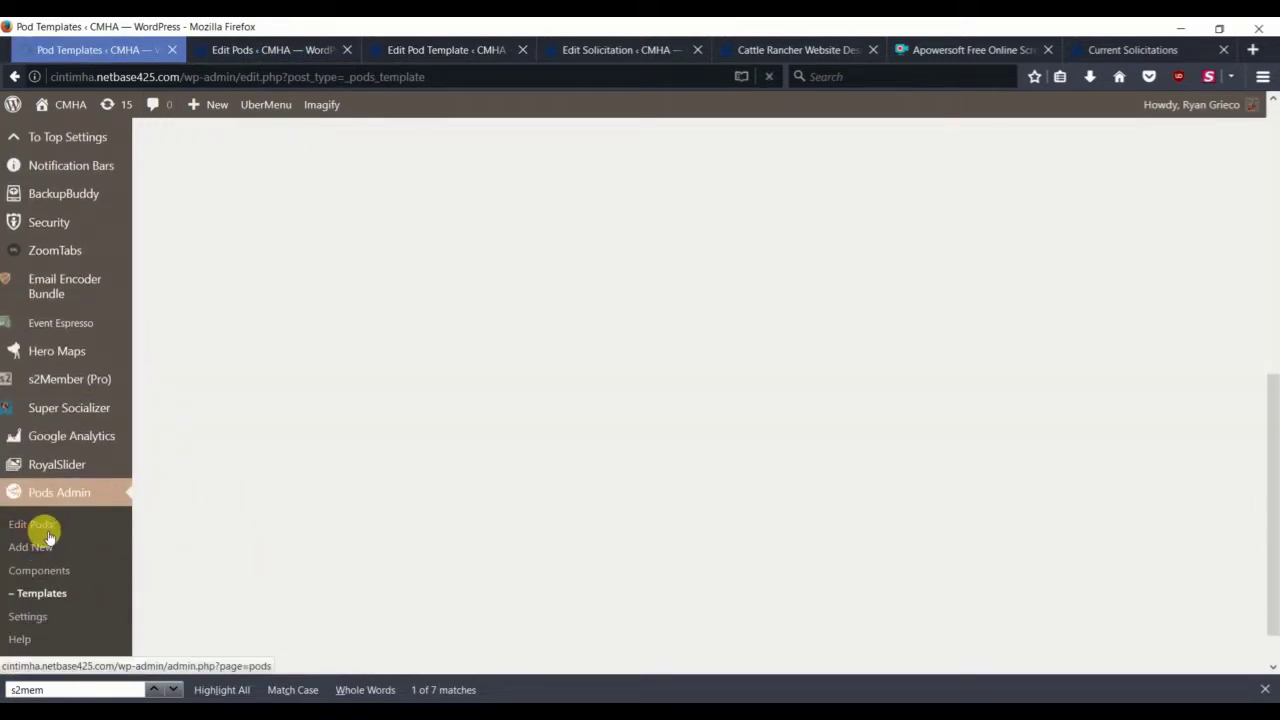
{"action": "left_click", "coordinate": [53, 535]}
{"action": "scroll", "coordinate": [233, 500], "scroll_direction": "down", "scroll_amount": 2}
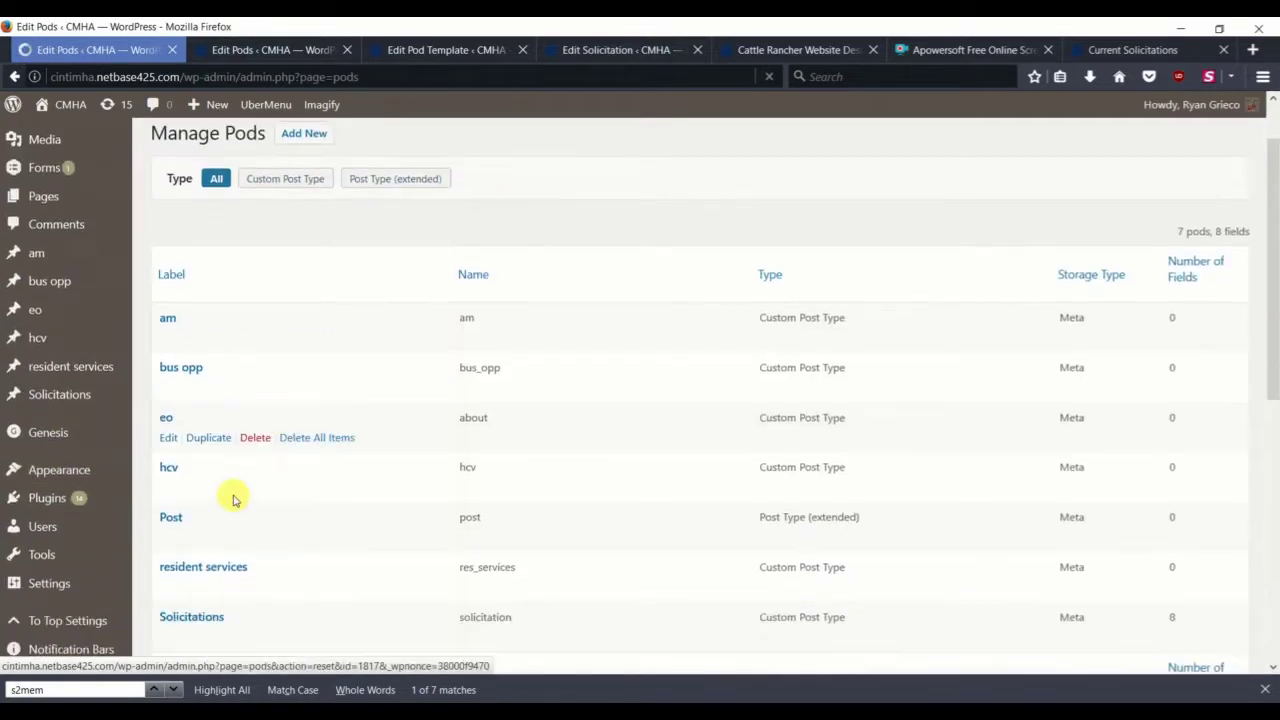
{"action": "scroll", "coordinate": [233, 500], "scroll_direction": "down", "scroll_amount": 2}
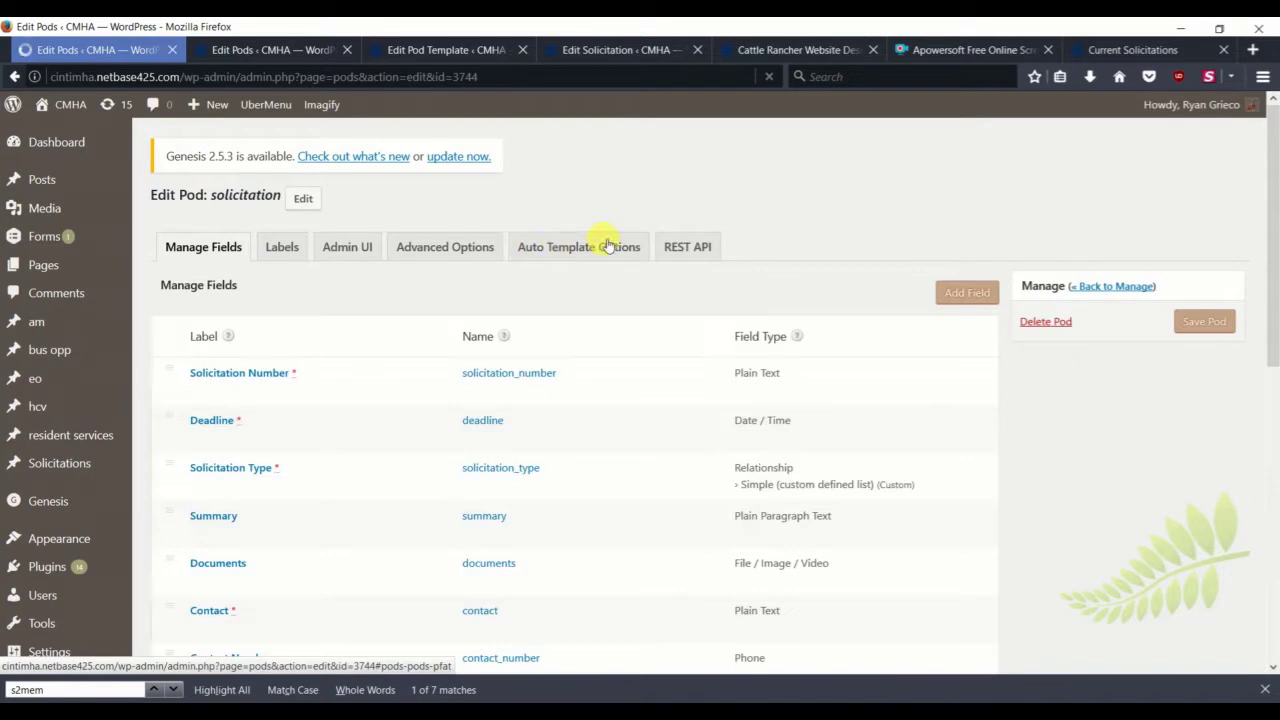
{"action": "left_click", "coordinate": [603, 248]}
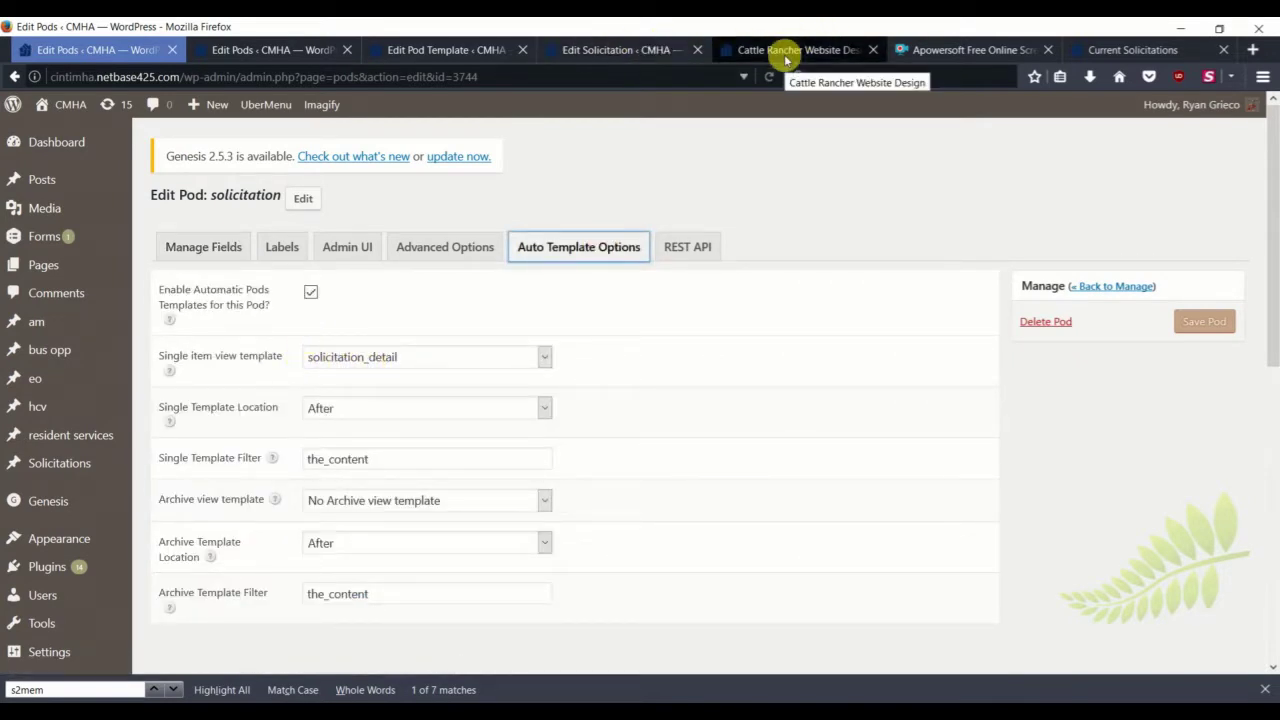
{"action": "mouse_move", "coordinate": [402, 50]}
{"action": "left_mouse_down"}
{"action": "mouse_move", "coordinate": [491, 52]}
{"action": "mouse_move", "coordinate": [430, 48]}
{"action": "left_mouse_up"}
Step: Scroll the Cattle Rancher solicitation editor, then view its published page showing only the summary
{"action": "left_click", "coordinate": [567, 52]}
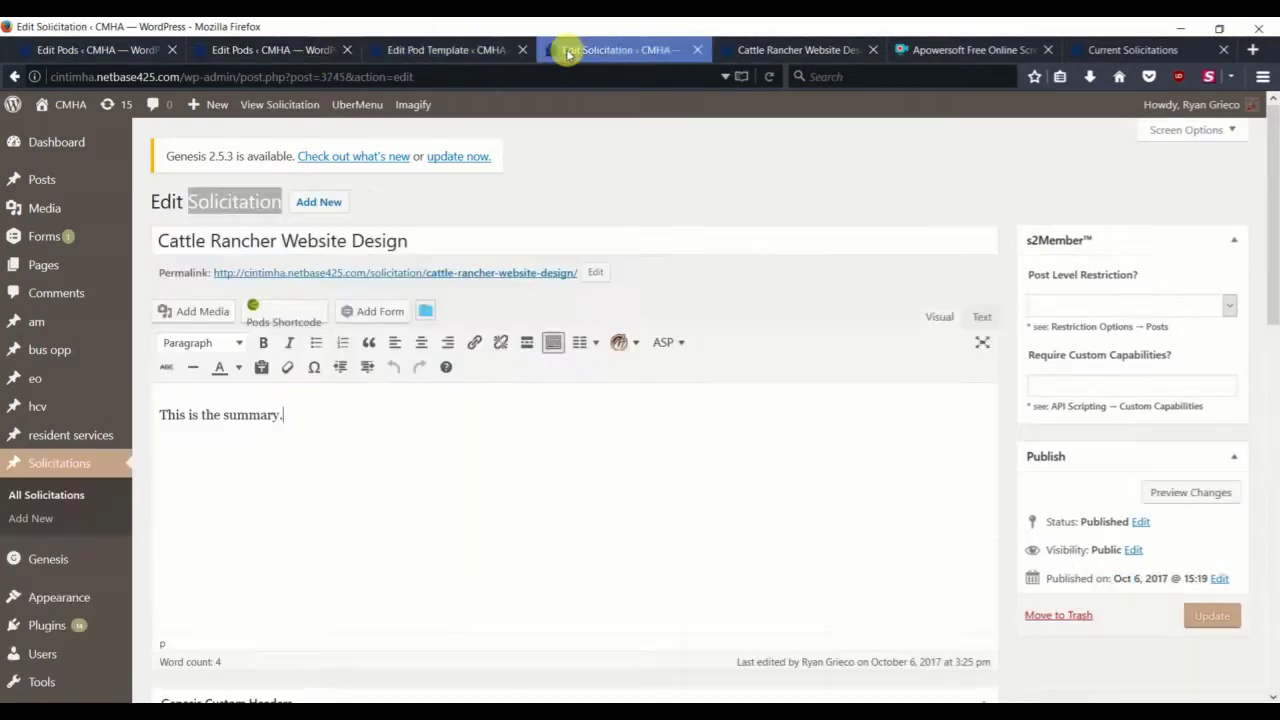
{"action": "left_click", "coordinate": [316, 202]}
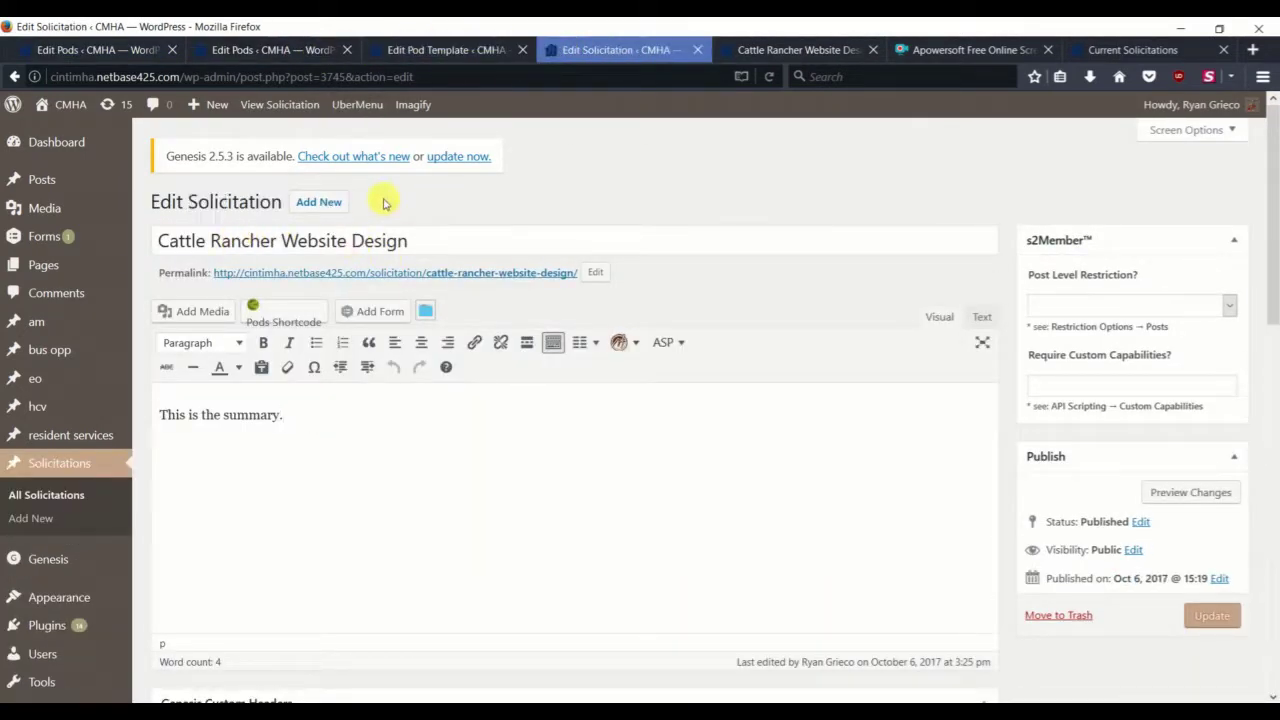
{"action": "scroll", "coordinate": [230, 255], "scroll_direction": "down", "scroll_amount": 2}
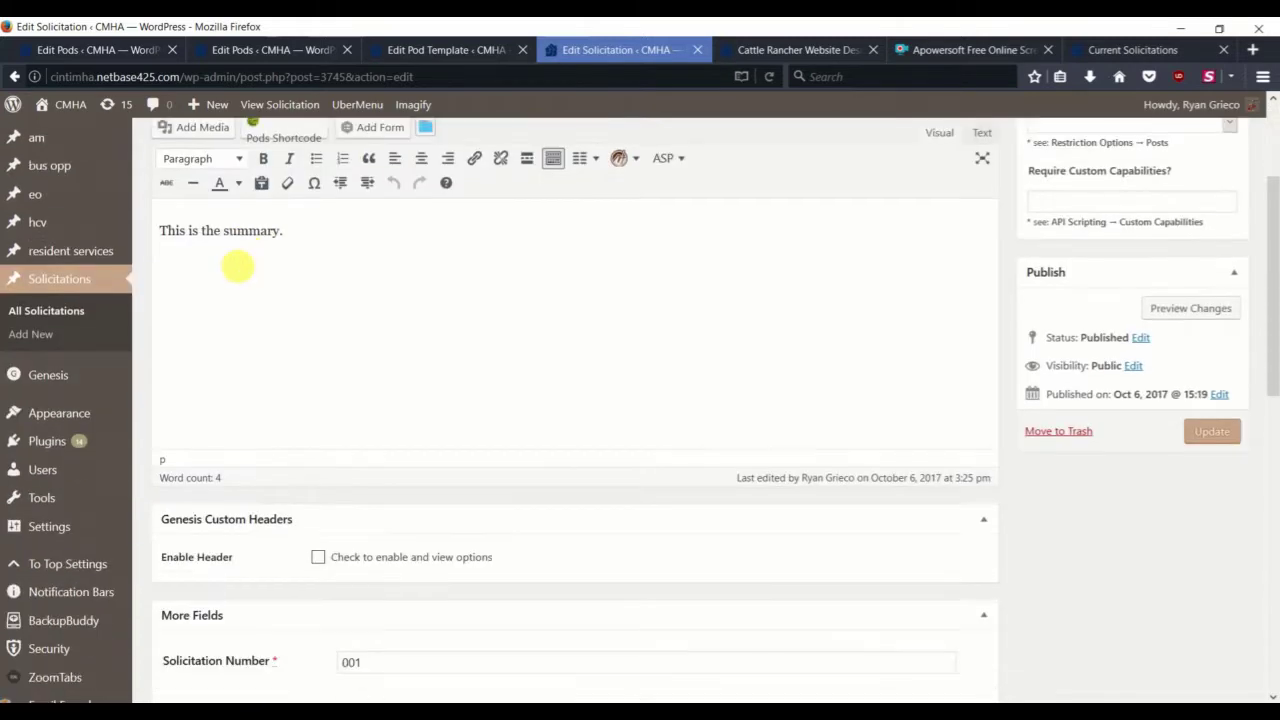
{"action": "scroll", "coordinate": [280, 300], "scroll_direction": "down", "scroll_amount": 2}
{"action": "scroll", "coordinate": [350, 350], "scroll_direction": "down", "scroll_amount": 2}
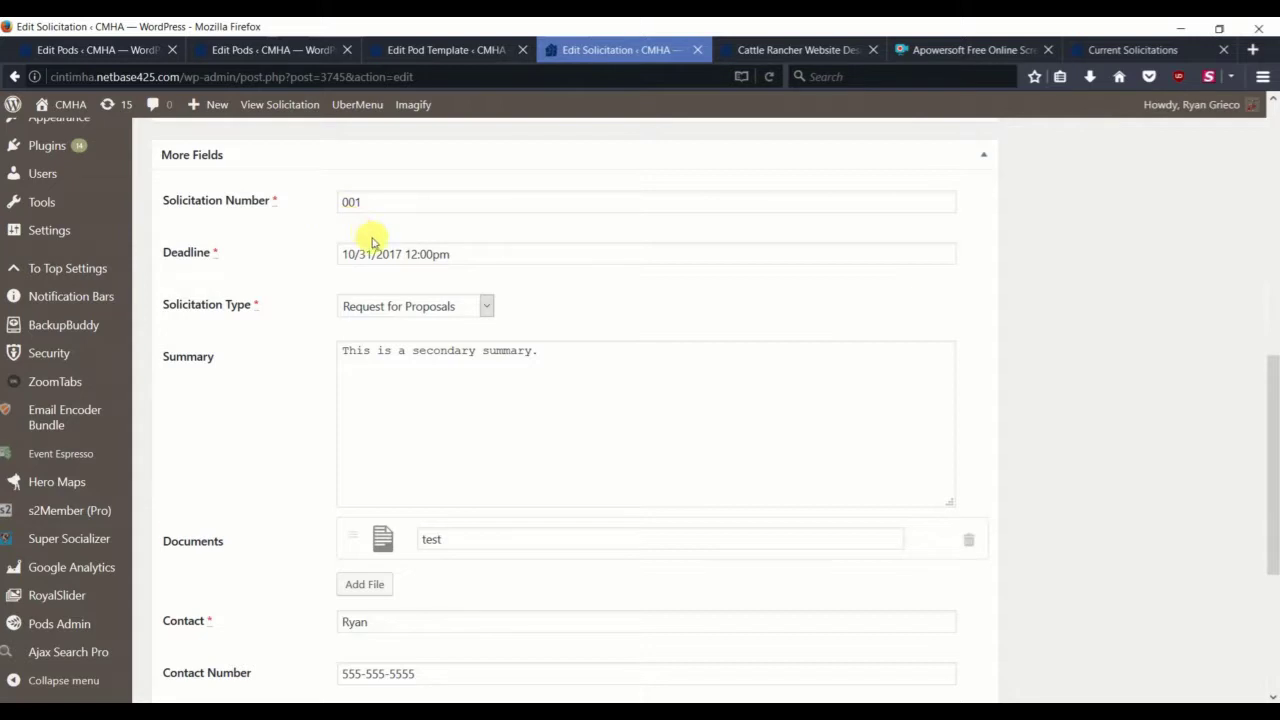
{"action": "scroll", "coordinate": [470, 275], "scroll_direction": "down", "scroll_amount": 3}
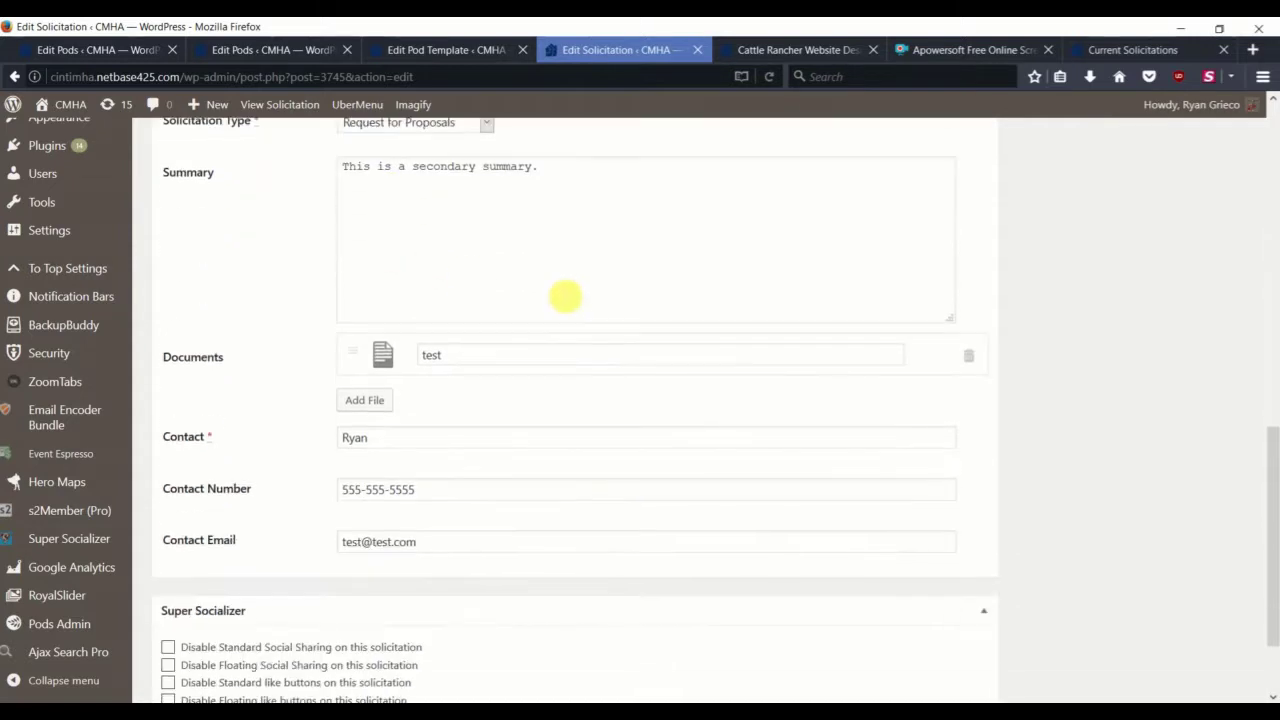
{"action": "left_click", "coordinate": [745, 50]}
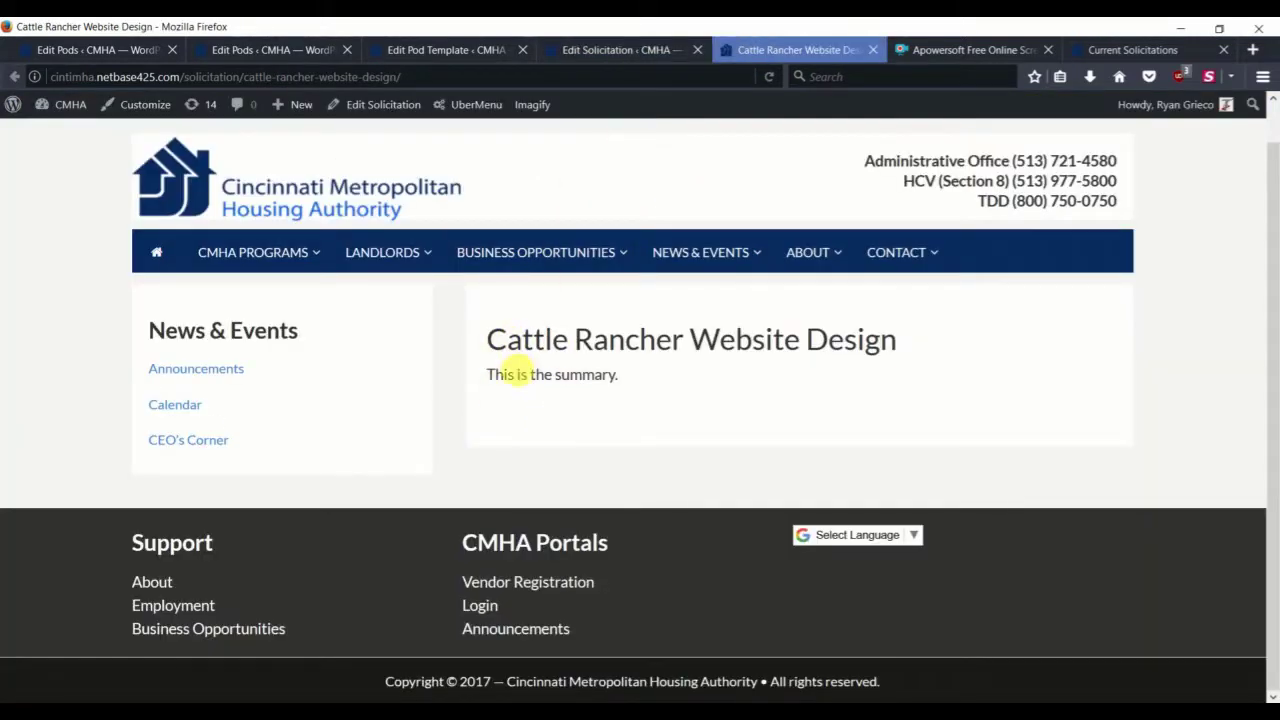
Step: Reload the public page and check Solicitation Number 001 and the test.txt download
{"action": "left_click", "coordinate": [769, 77]}
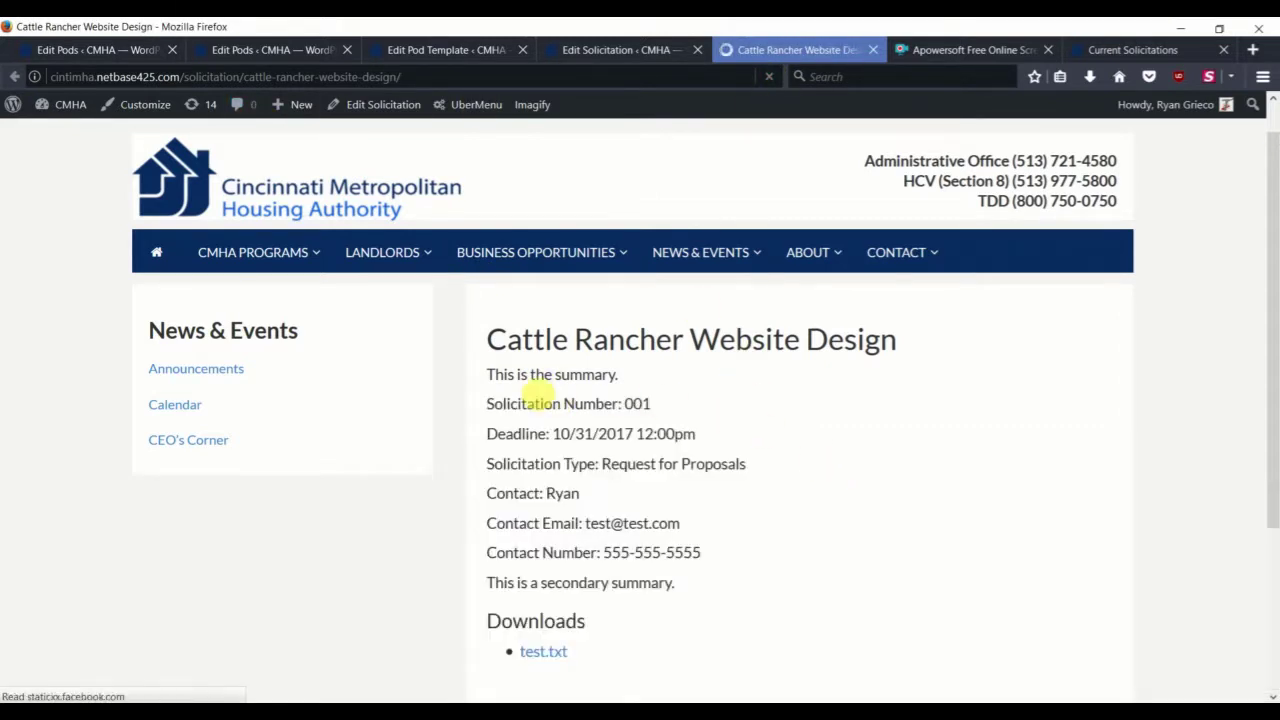
{"action": "scroll", "coordinate": [535, 390], "scroll_direction": "down", "scroll_amount": 3}
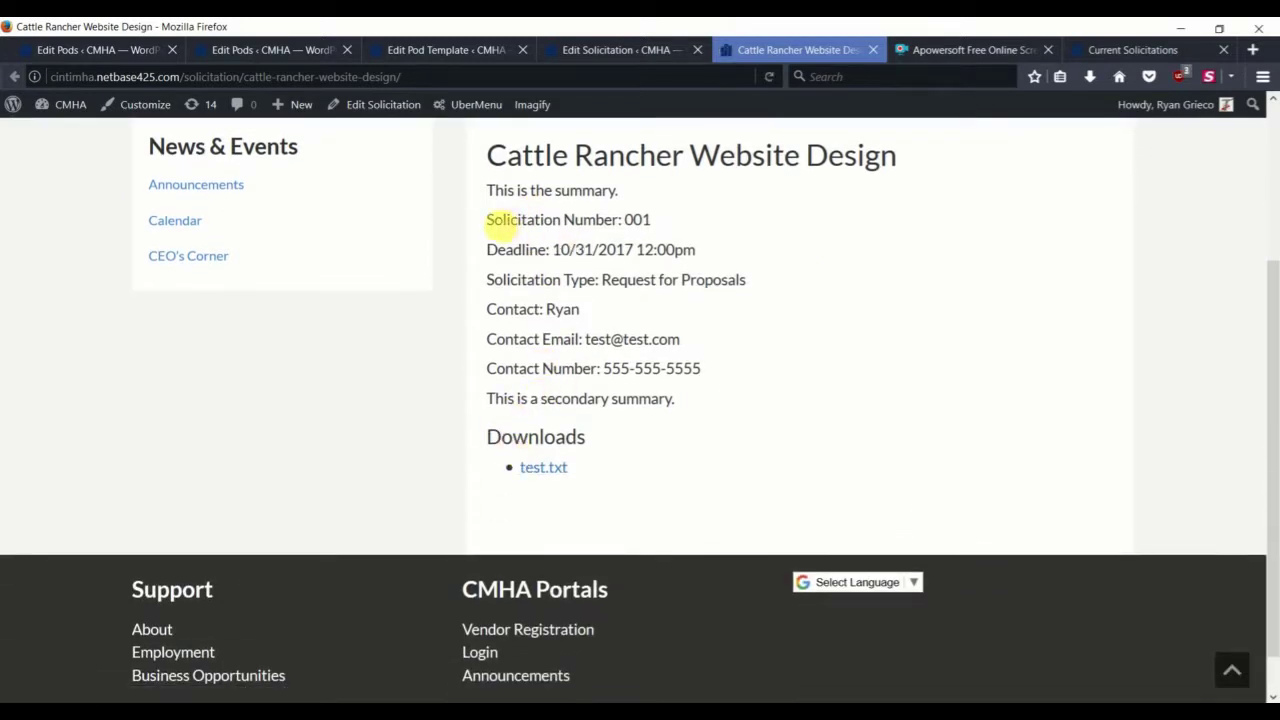
{"action": "left_click_drag", "start_coordinate": [500, 222], "coordinate": [689, 234]}
{"action": "left_click", "coordinate": [689, 234]}
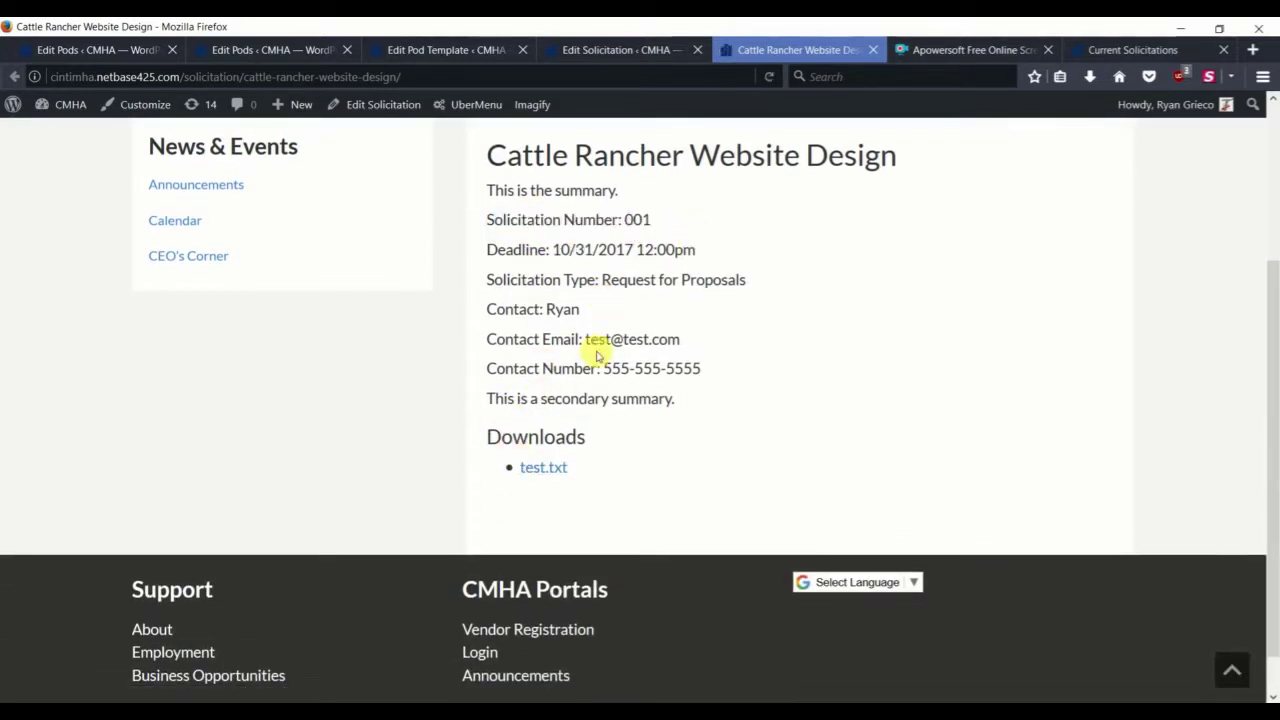
{"action": "left_click_drag", "start_coordinate": [486, 437], "coordinate": [585, 458]}
{"action": "left_click", "coordinate": [551, 469]}
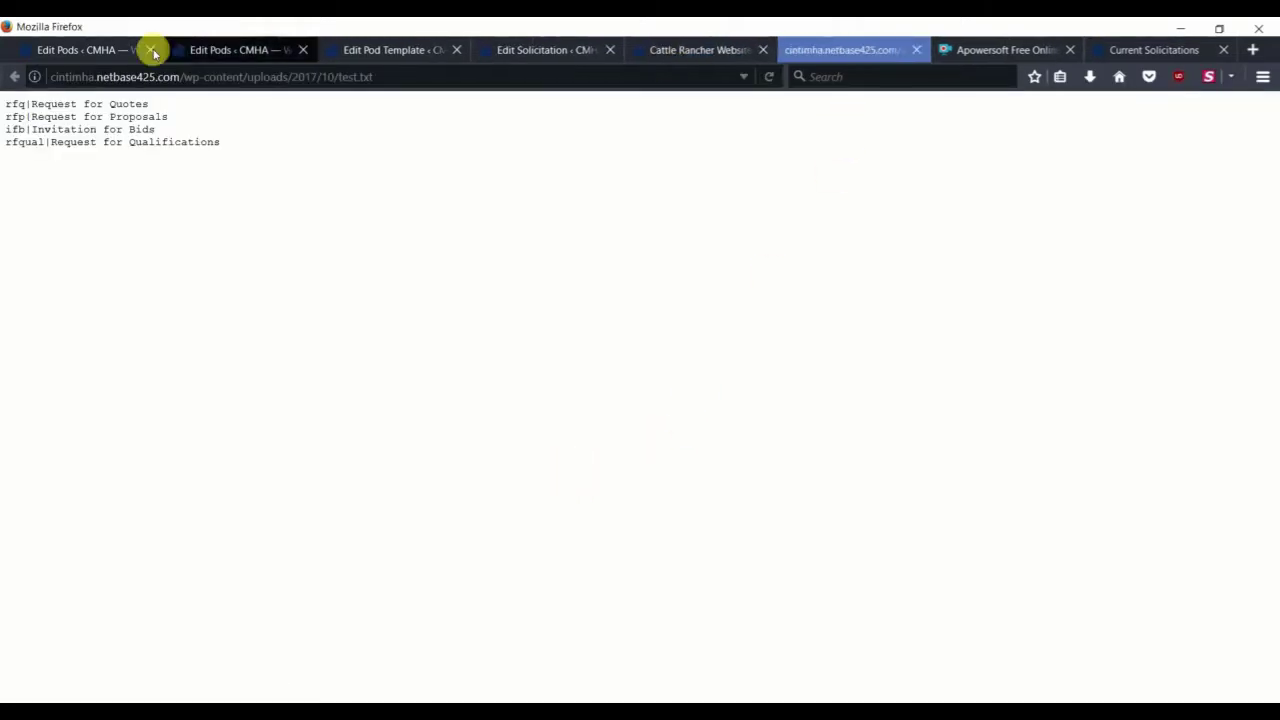
{"action": "left_click", "coordinate": [916, 49]}
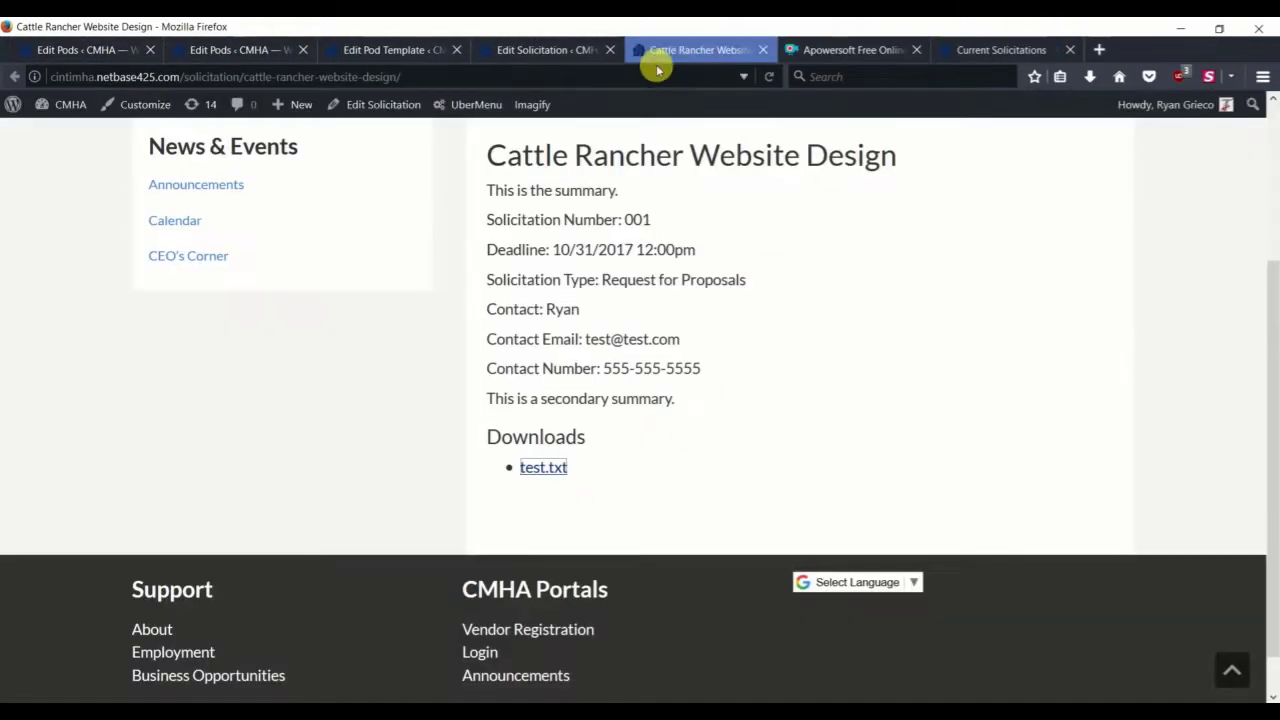
{"action": "scroll", "coordinate": [615, 340], "scroll_direction": "up", "scroll_amount": 3}
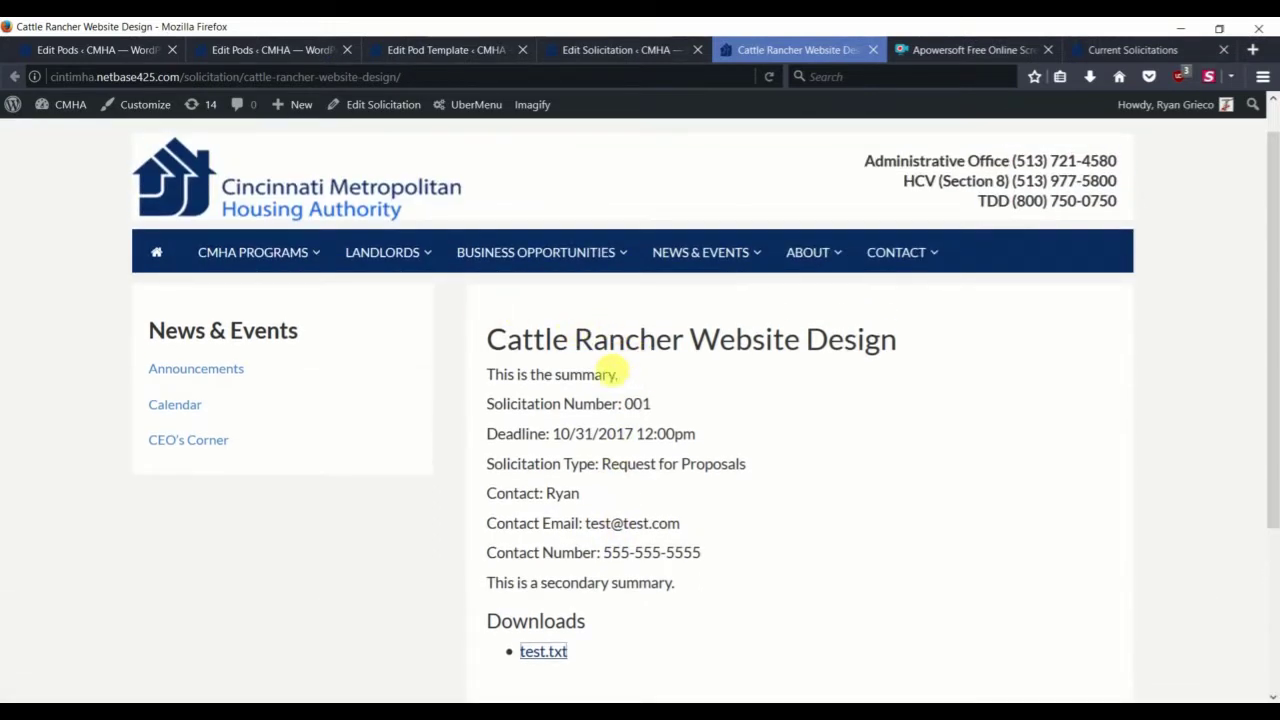
Step: Compare the published page against the Edit Solicitation editor
{"action": "left_click", "coordinate": [622, 50]}
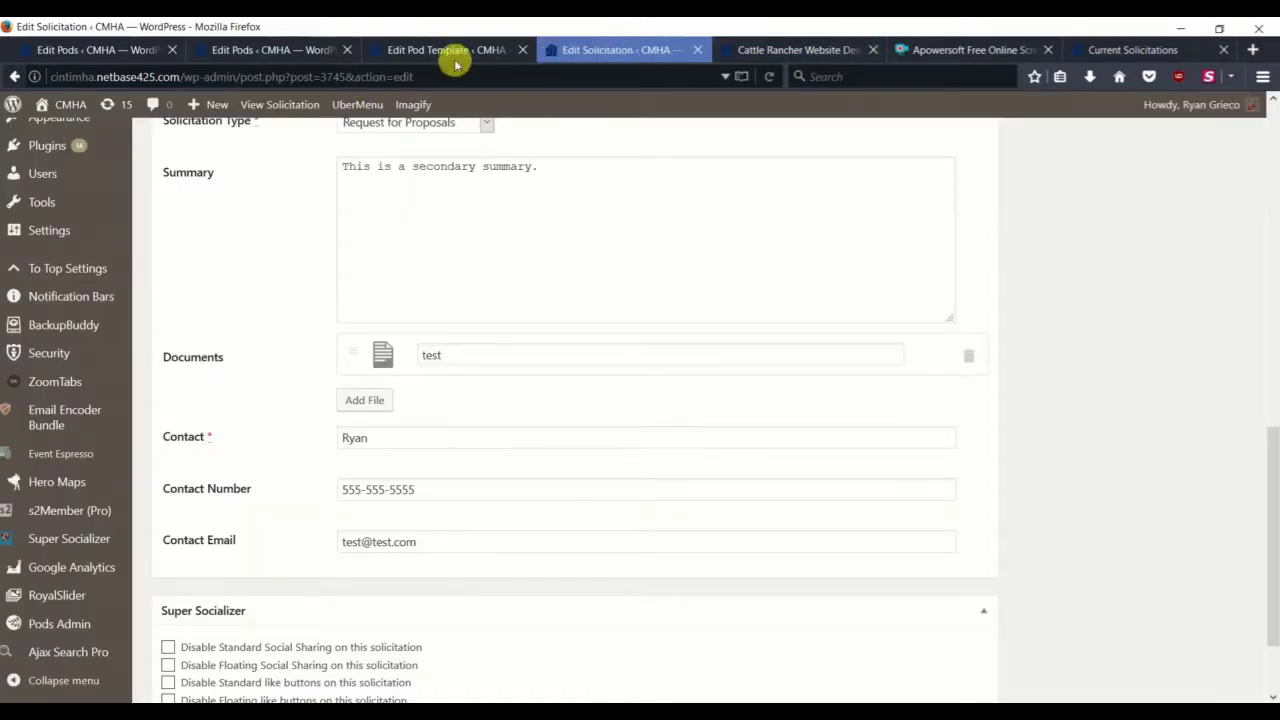
{"action": "left_click", "coordinate": [790, 50]}
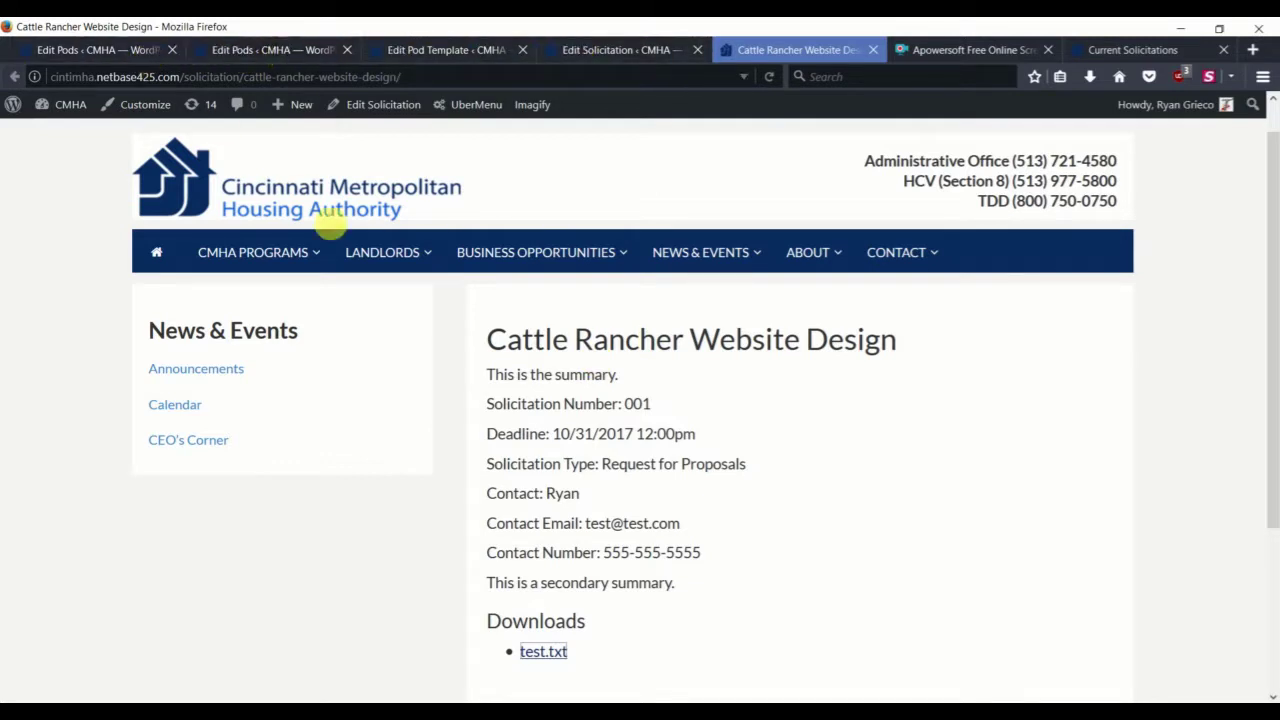
{"action": "left_click", "coordinate": [579, 50]}
{"action": "scroll", "coordinate": [489, 405], "scroll_direction": "up", "scroll_amount": 3}
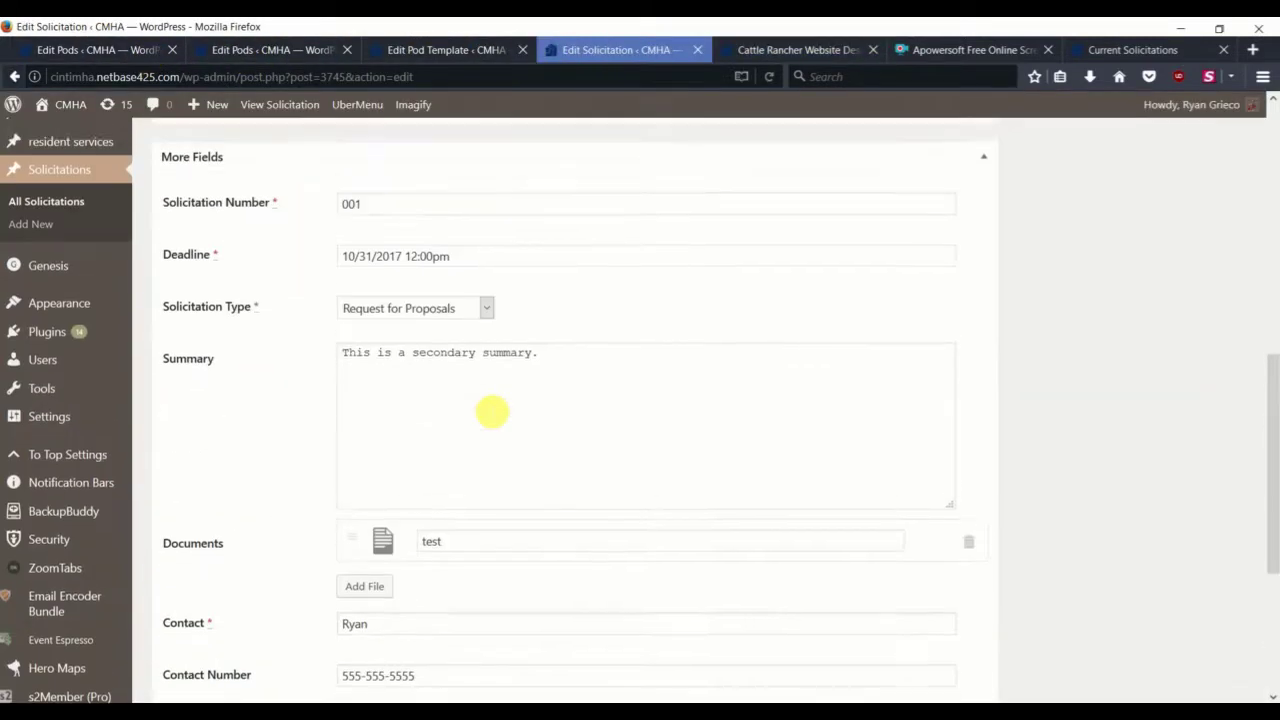
{"action": "scroll", "coordinate": [362, 425], "scroll_direction": "up", "scroll_amount": 2}
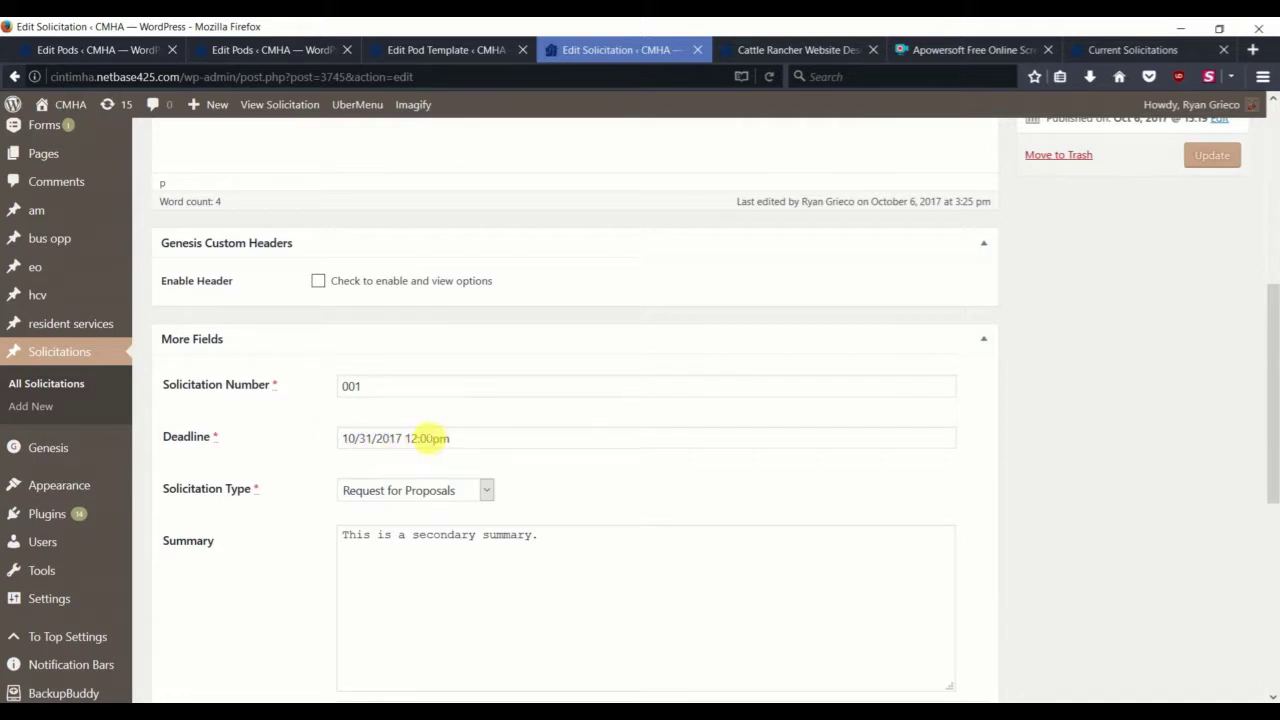
{"action": "scroll", "coordinate": [640, 300], "scroll_direction": "up", "scroll_amount": 2}
{"action": "left_click", "coordinate": [757, 49]}
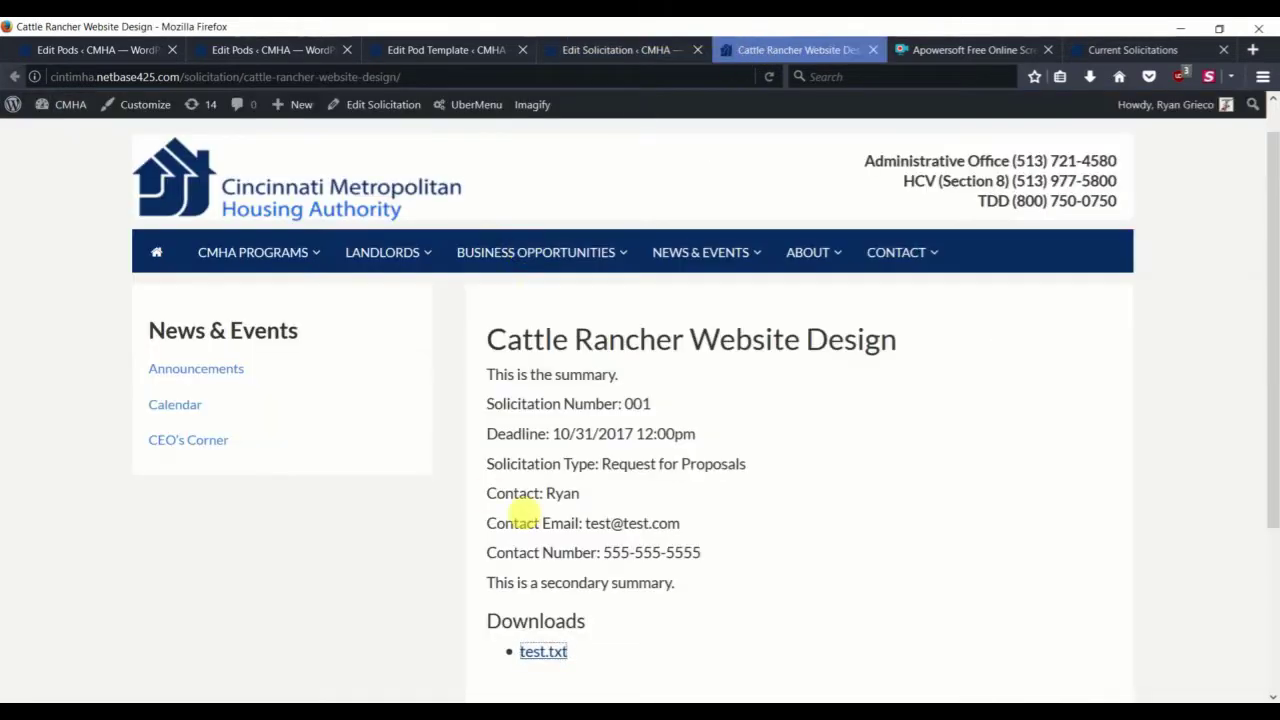
{"action": "mouse_move", "coordinate": [400, 76]}
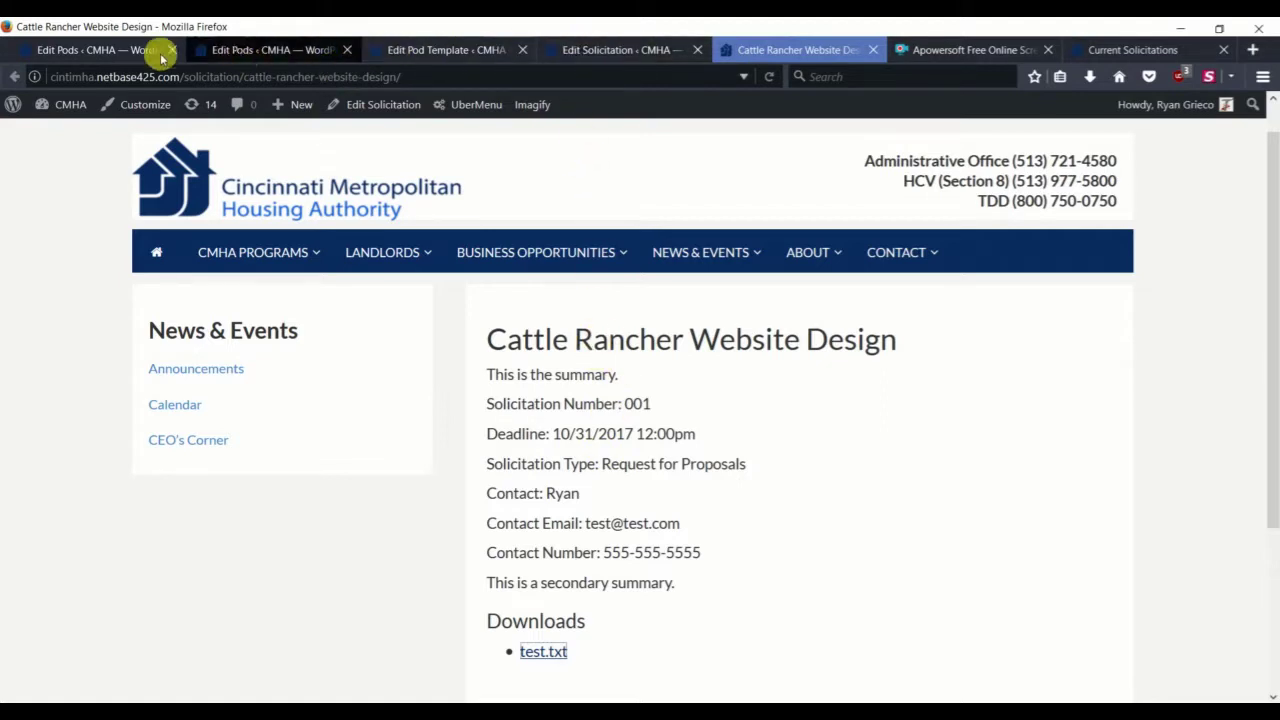
Step: Activate the Post Expirator plugin, located on the Plugins page by searching 'ost exp'
{"action": "left_click", "coordinate": [88, 50]}
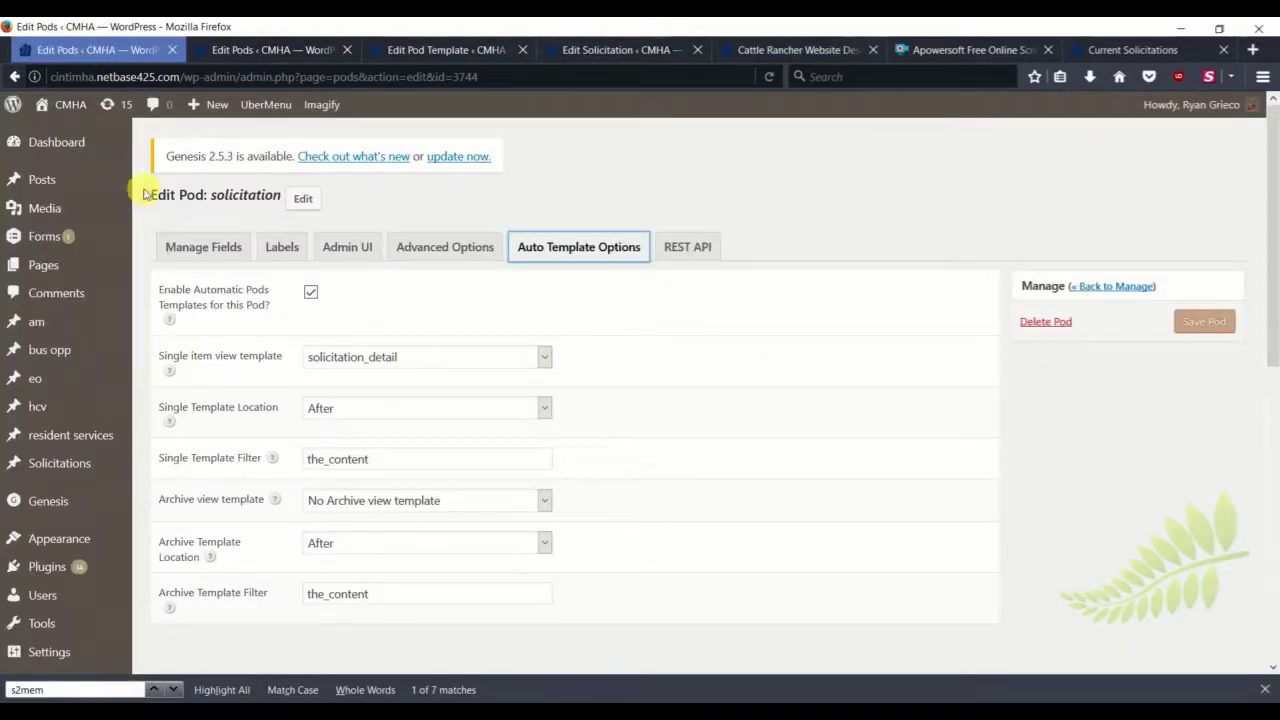
{"action": "left_click", "coordinate": [70, 570]}
{"action": "left_click", "coordinate": [740, 341]}
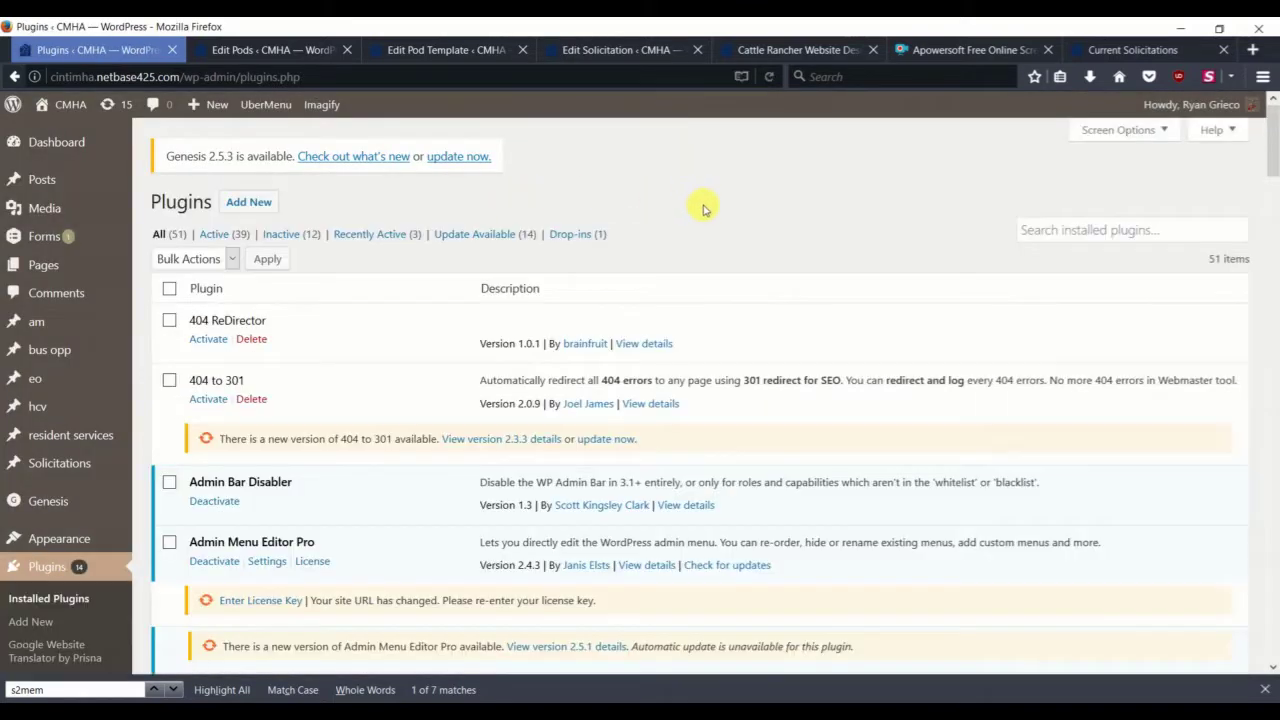
{"action": "key", "text": "ctrl+f"}
{"action": "type", "text": "post"}
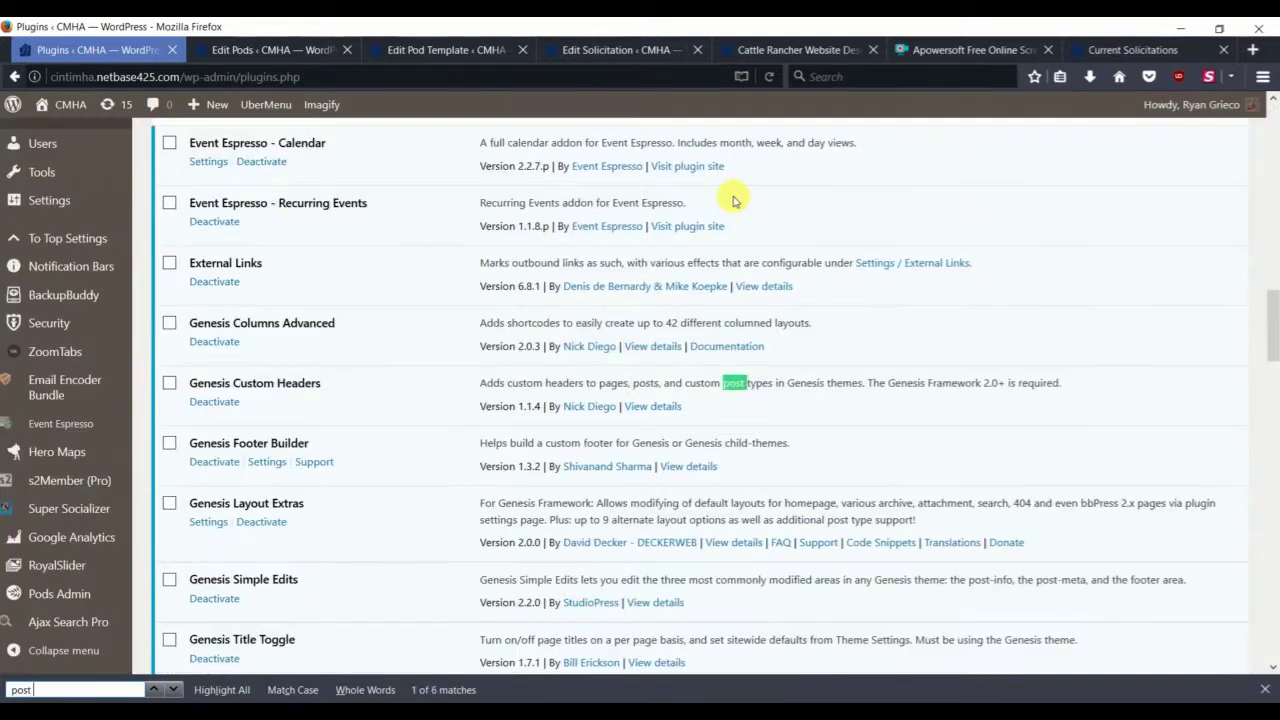
{"action": "type", "text": " ex"}
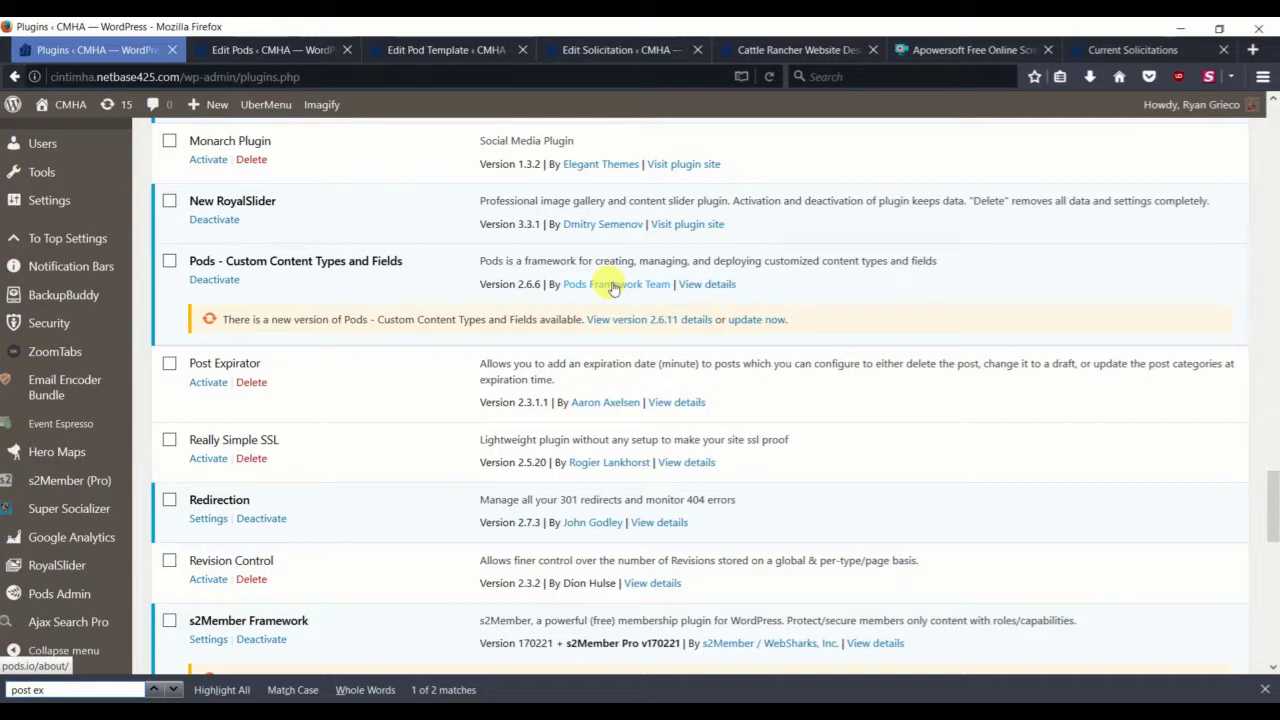
{"action": "type", "text": "p"}
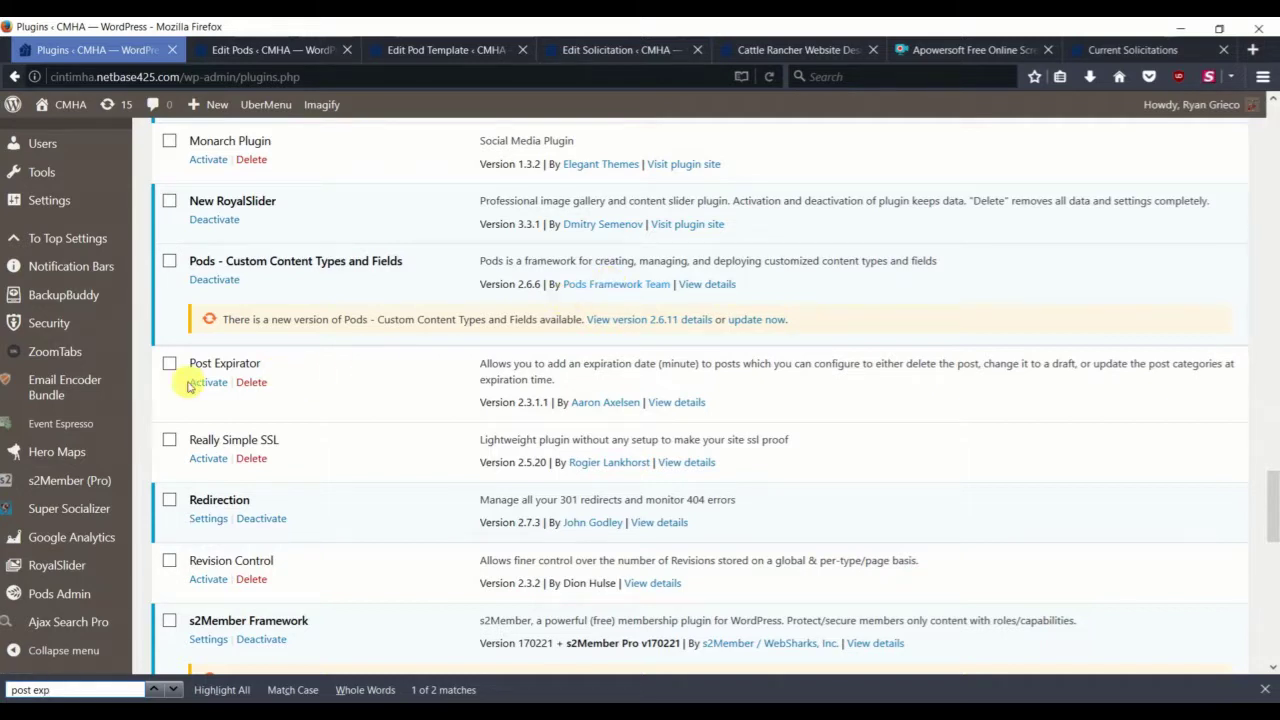
{"action": "left_click", "coordinate": [205, 382]}
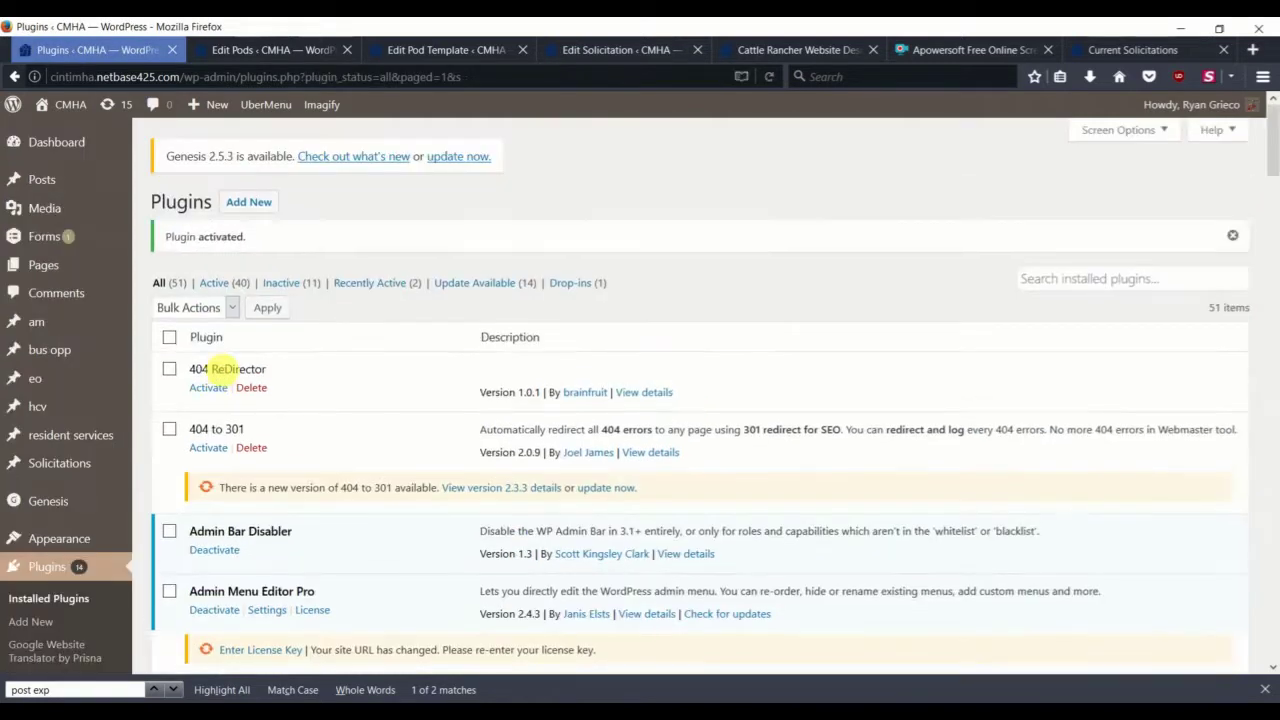
{"action": "left_click", "coordinate": [587, 55]}
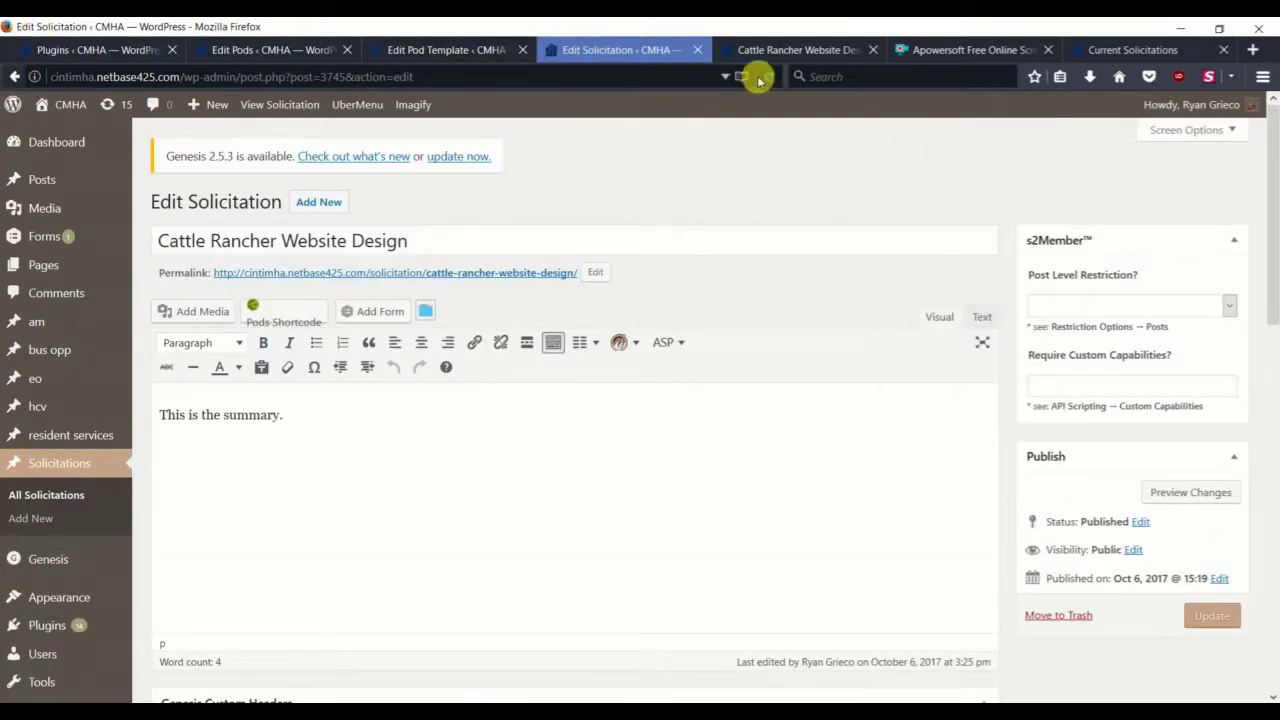
Step: Enable post expiration on the solicitation, enter day 6 and update the post
{"action": "left_click", "coordinate": [768, 77]}
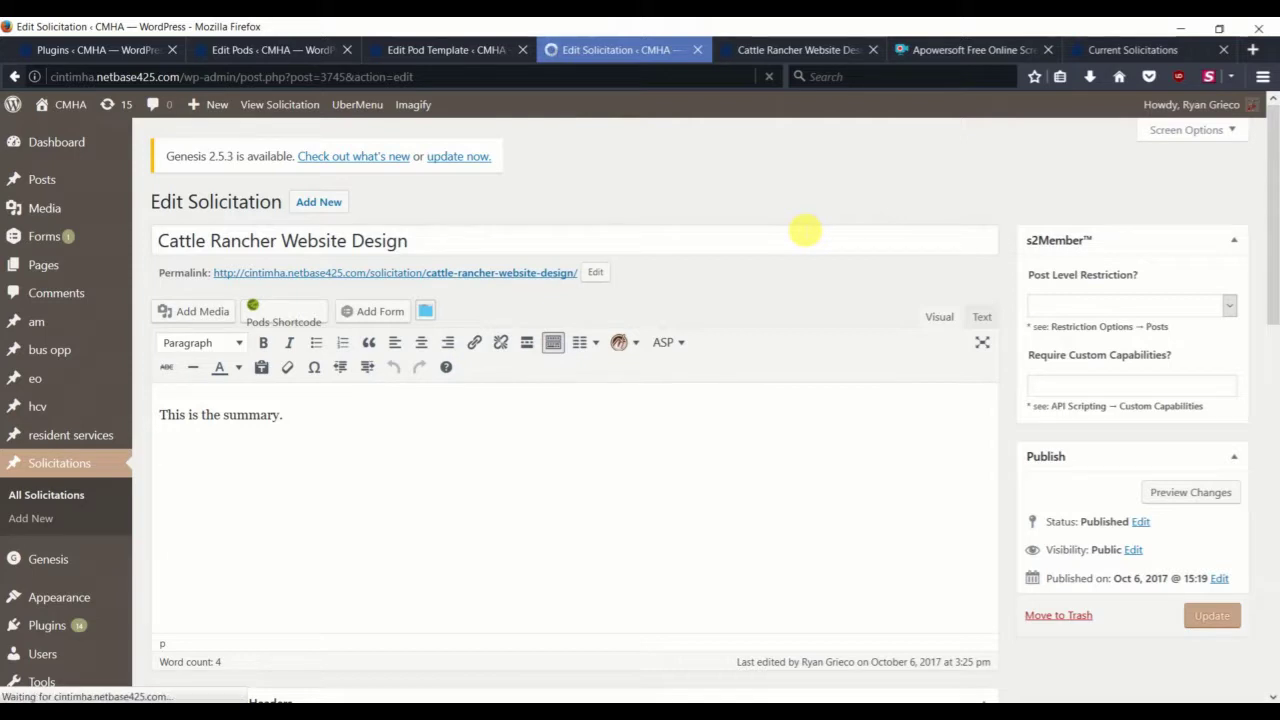
{"action": "scroll", "coordinate": [900, 320], "scroll_direction": "down", "scroll_amount": 3}
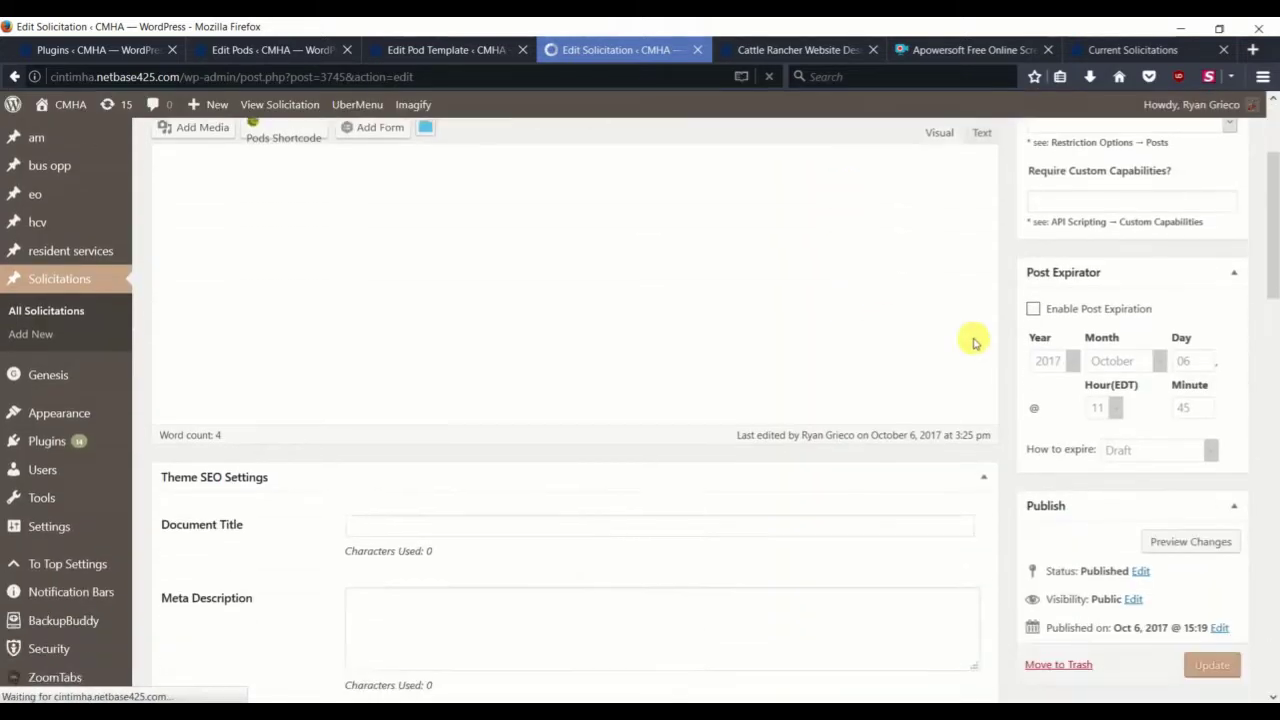
{"action": "left_click", "coordinate": [1036, 311]}
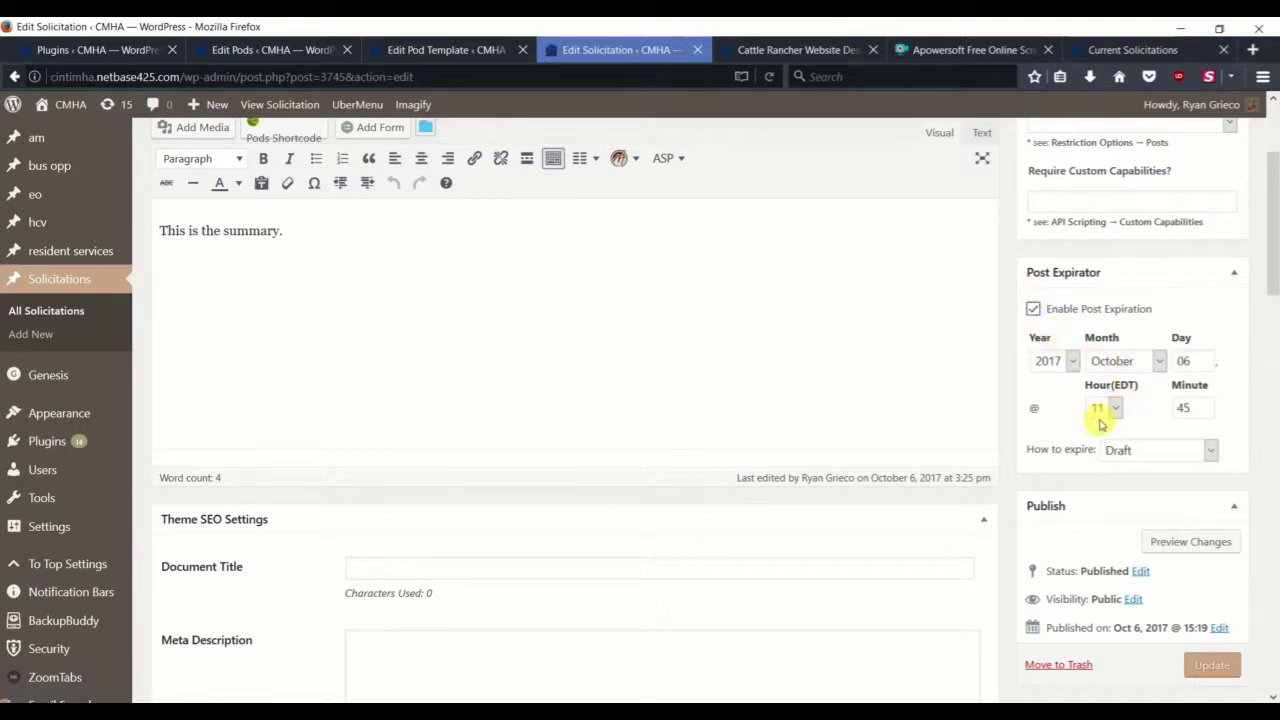
{"action": "scroll", "coordinate": [1171, 363], "scroll_direction": "down", "scroll_amount": 2}
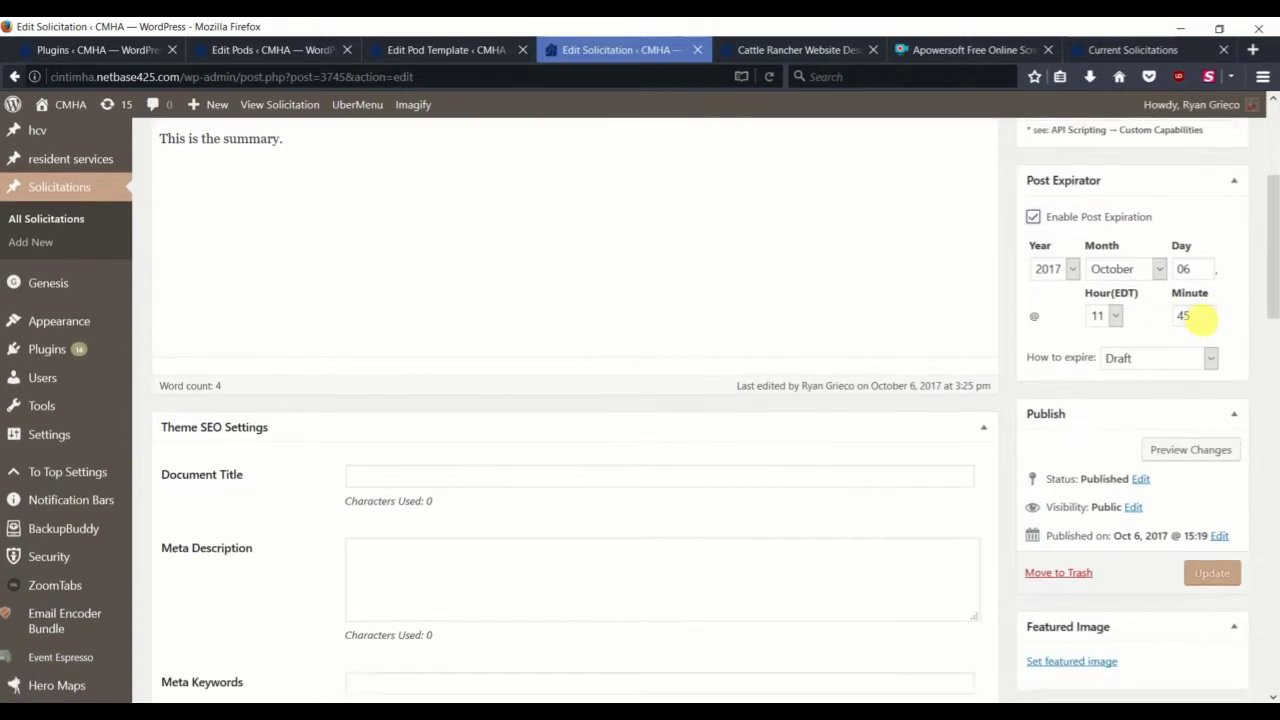
{"action": "type", "text": "6"}
{"action": "left_click", "coordinate": [1211, 572]}
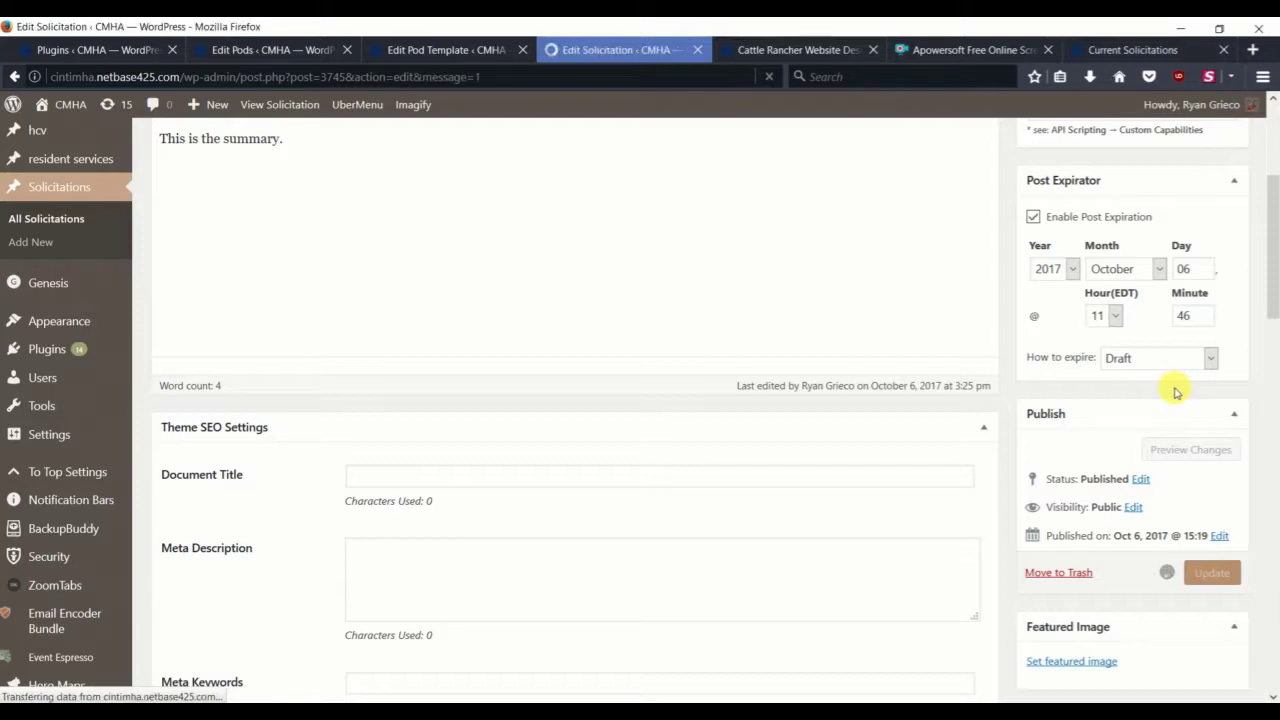
Step: Check the public page, then collapse the Theme SEO Settings box in the editor
{"action": "scroll", "coordinate": [1113, 435], "scroll_direction": "down", "scroll_amount": 4}
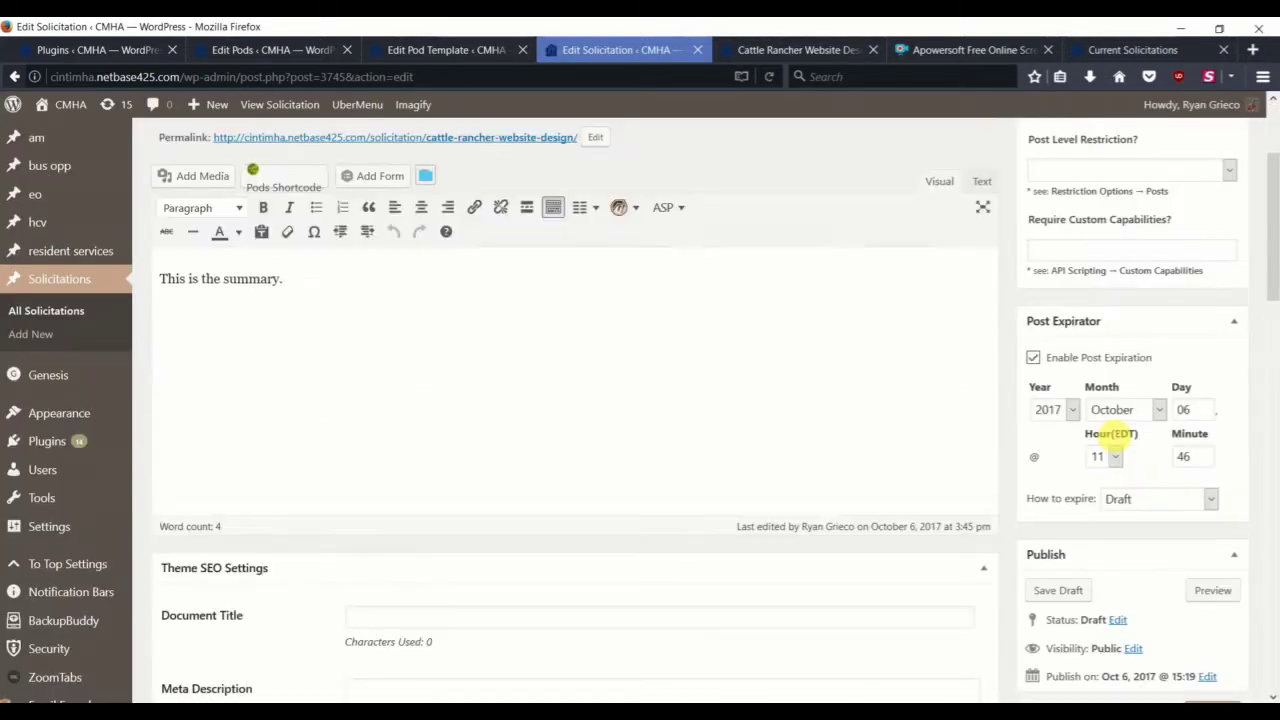
{"action": "scroll", "coordinate": [1113, 435], "scroll_direction": "down", "scroll_amount": 3}
{"action": "scroll", "coordinate": [1108, 434], "scroll_direction": "down", "scroll_amount": 2}
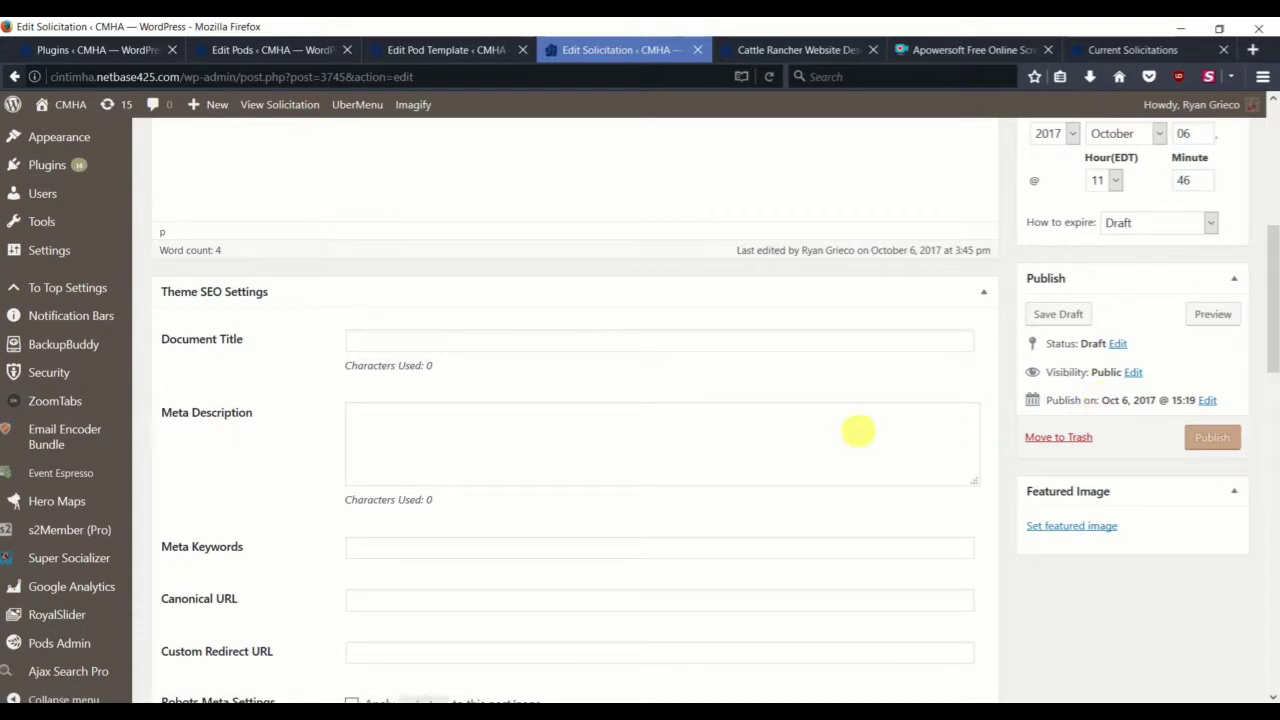
{"action": "left_click", "coordinate": [735, 49]}
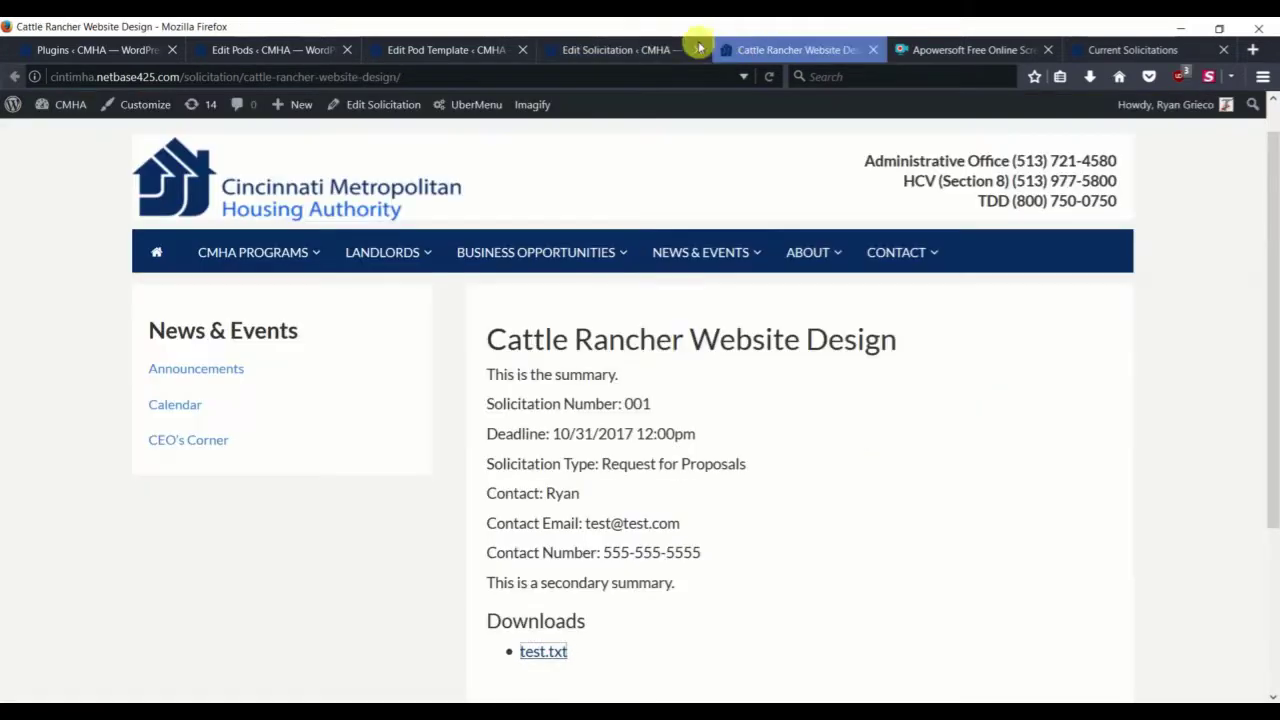
{"action": "left_click", "coordinate": [632, 55]}
{"action": "scroll", "coordinate": [494, 460], "scroll_direction": "down", "scroll_amount": 1}
{"action": "scroll", "coordinate": [490, 474], "scroll_direction": "down", "scroll_amount": 2}
{"action": "scroll", "coordinate": [490, 472], "scroll_direction": "up", "scroll_amount": 5}
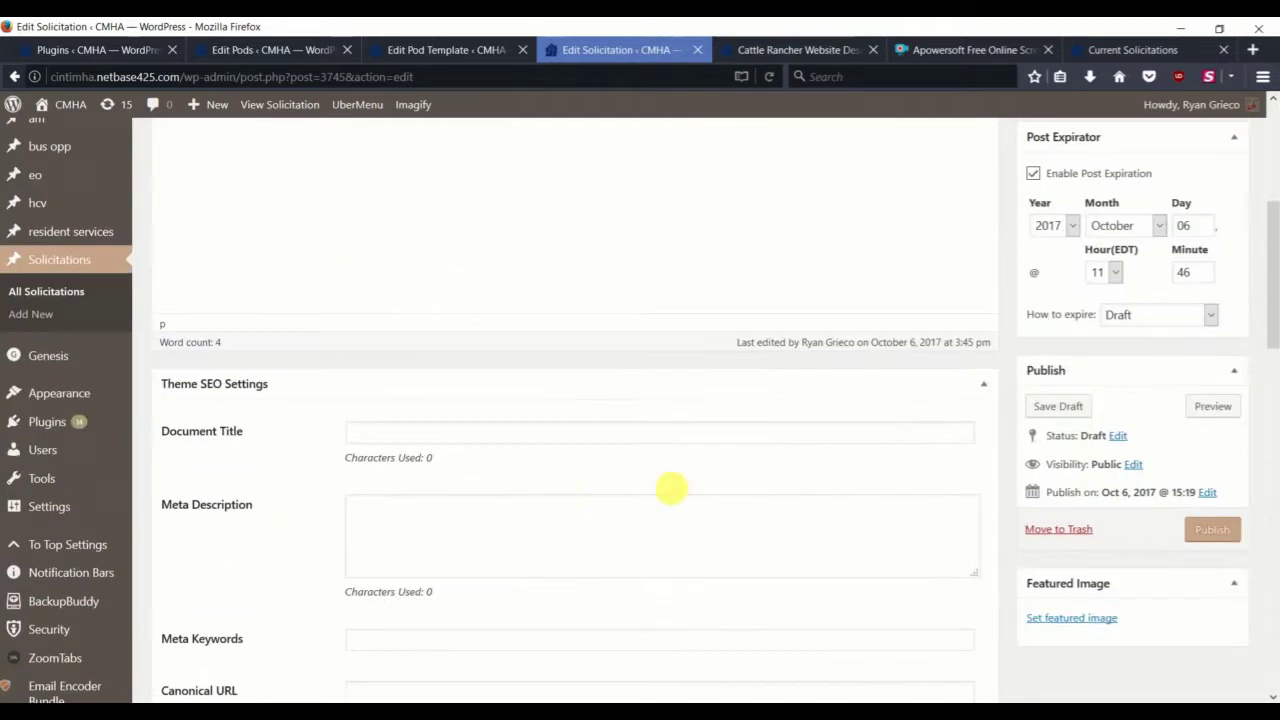
{"action": "left_click", "coordinate": [982, 384]}
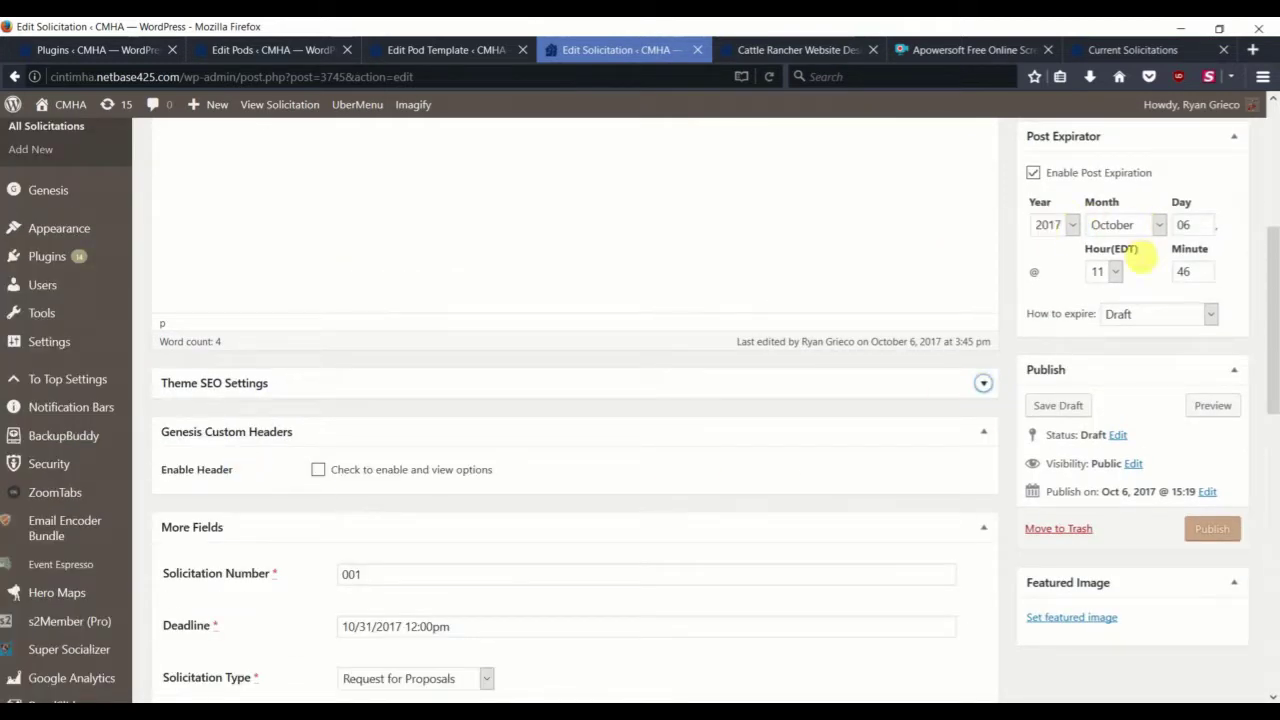
{"action": "scroll", "coordinate": [643, 529], "scroll_direction": "down", "scroll_amount": 3}
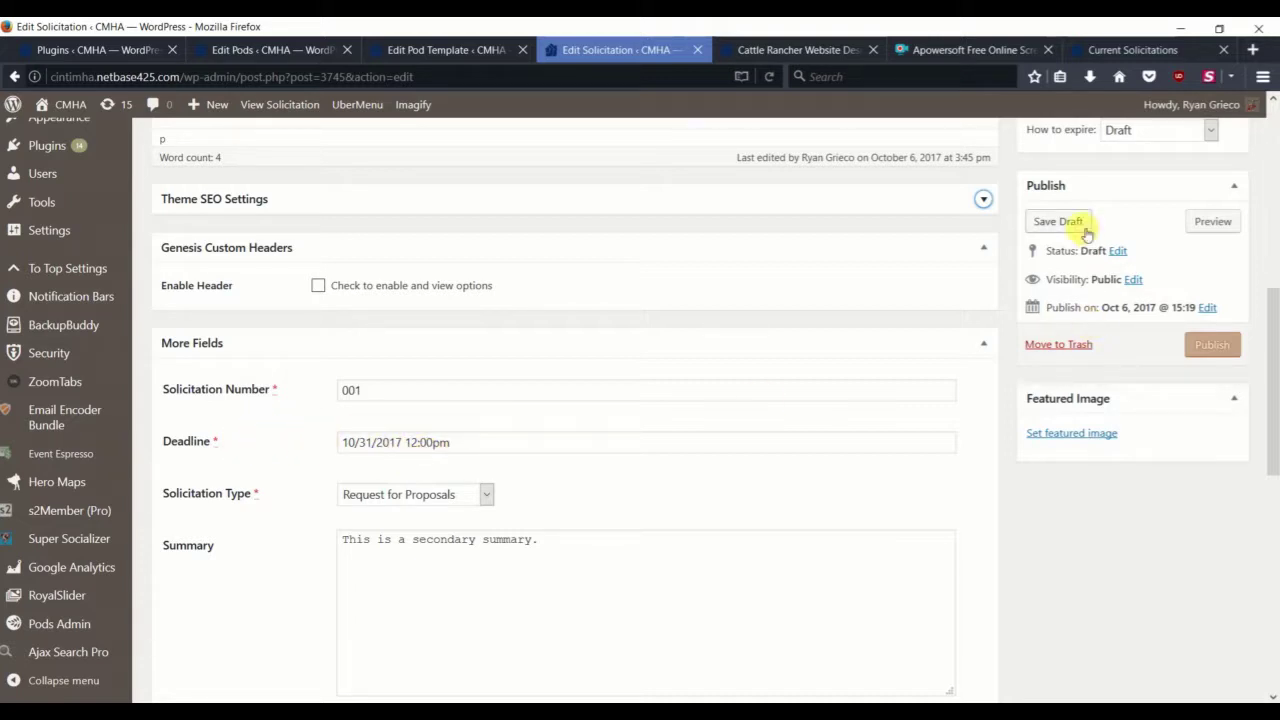
{"action": "scroll", "coordinate": [1092, 339], "scroll_direction": "up", "scroll_amount": 2}
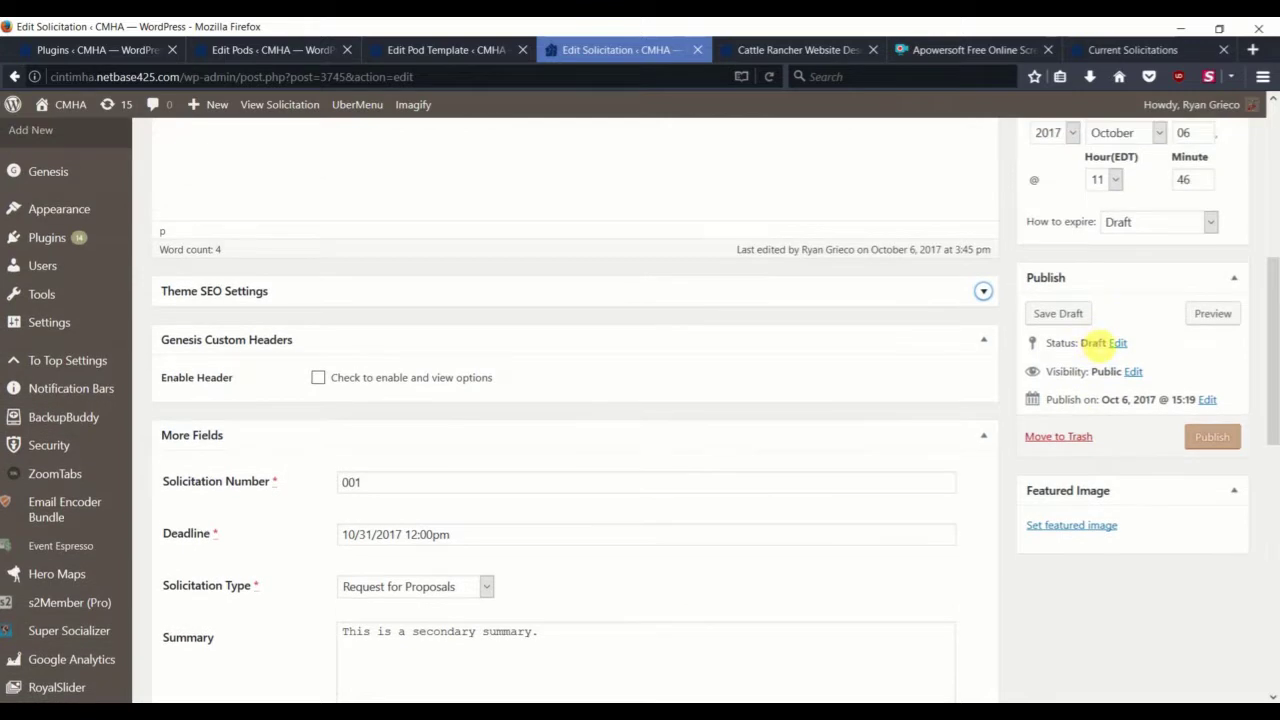
Step: Leave Draft as the Post Expirator 'How to expire' action
{"action": "left_click", "coordinate": [1150, 220]}
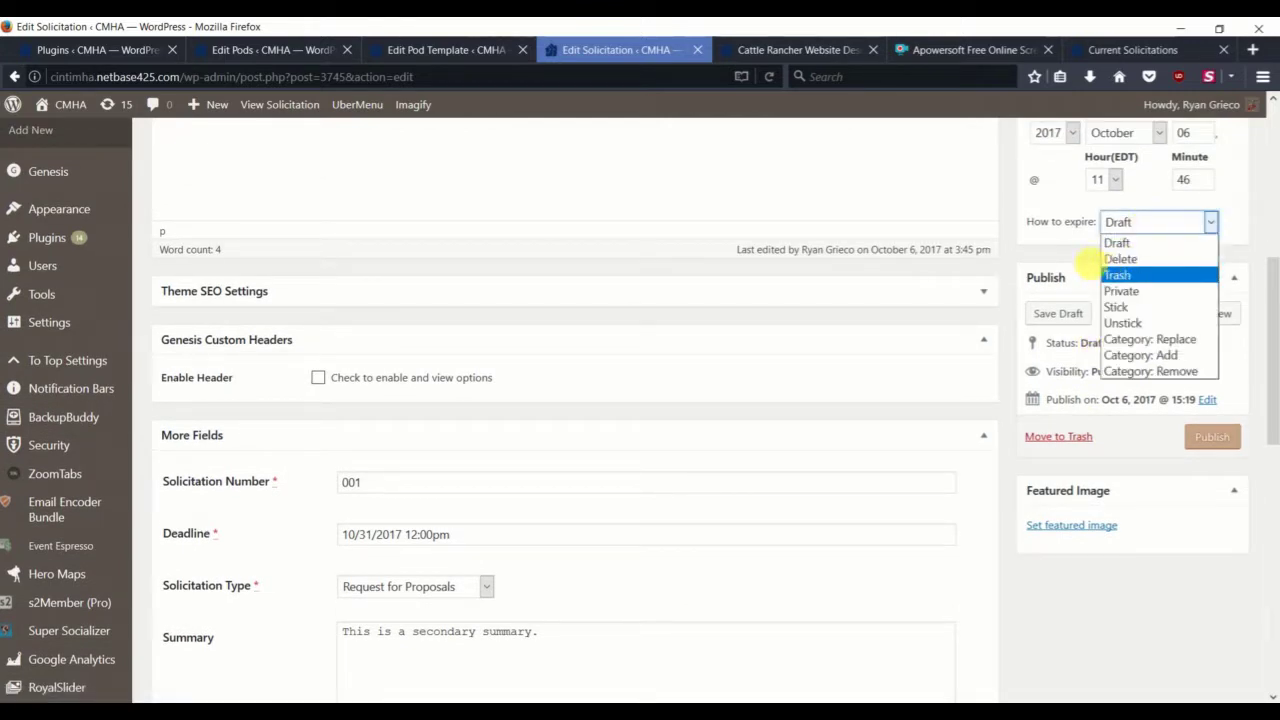
{"action": "left_click", "coordinate": [1080, 265]}
{"action": "scroll", "coordinate": [1070, 400], "scroll_direction": "up", "scroll_amount": 2}
{"action": "scroll", "coordinate": [1063, 420], "scroll_direction": "up", "scroll_amount": 2}
{"action": "scroll", "coordinate": [1063, 420], "scroll_direction": "up", "scroll_amount": 2}
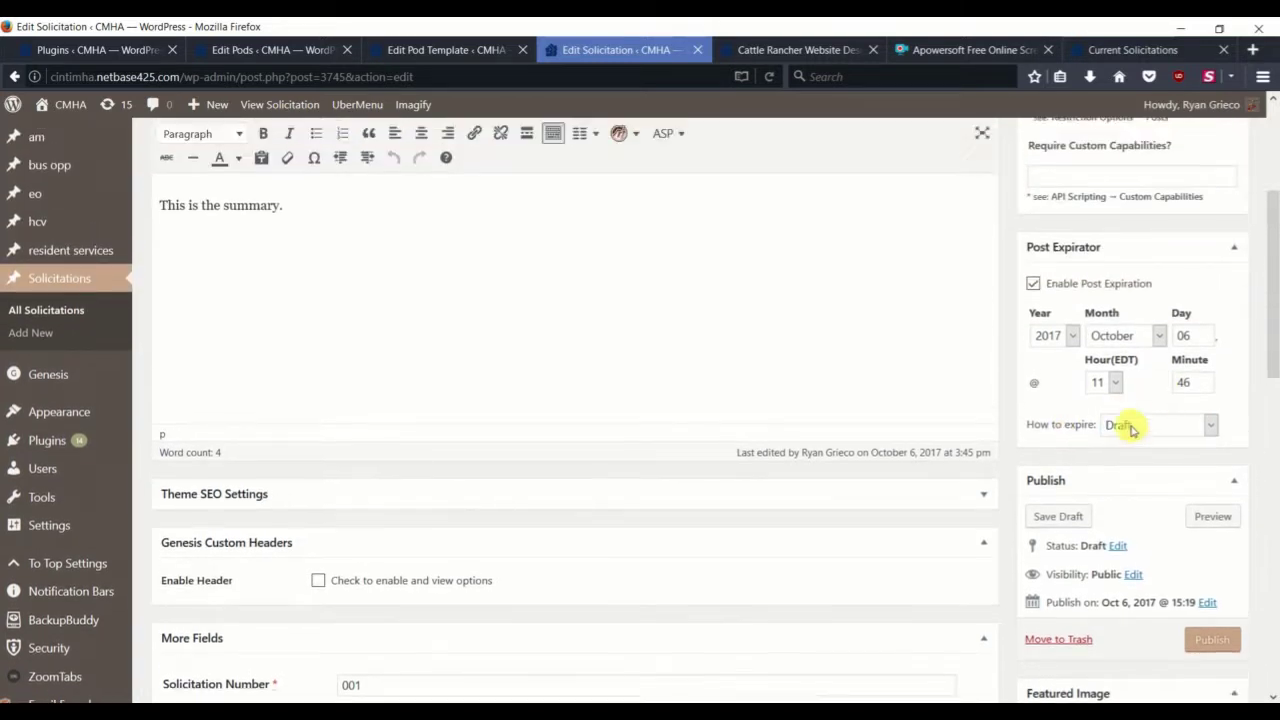
{"action": "left_click", "coordinate": [1148, 506]}
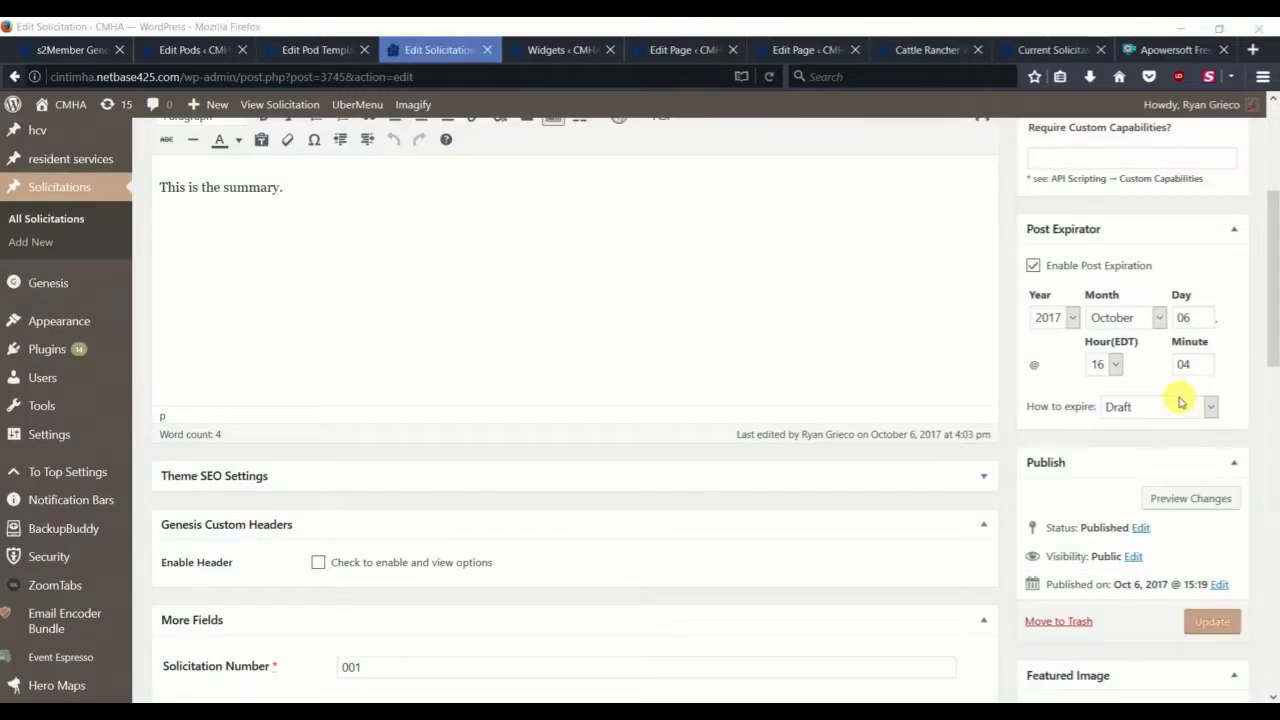
Step: Open the solicitation's permalink in a new browser tab
{"action": "scroll", "coordinate": [1181, 402], "scroll_direction": "up", "scroll_amount": 2}
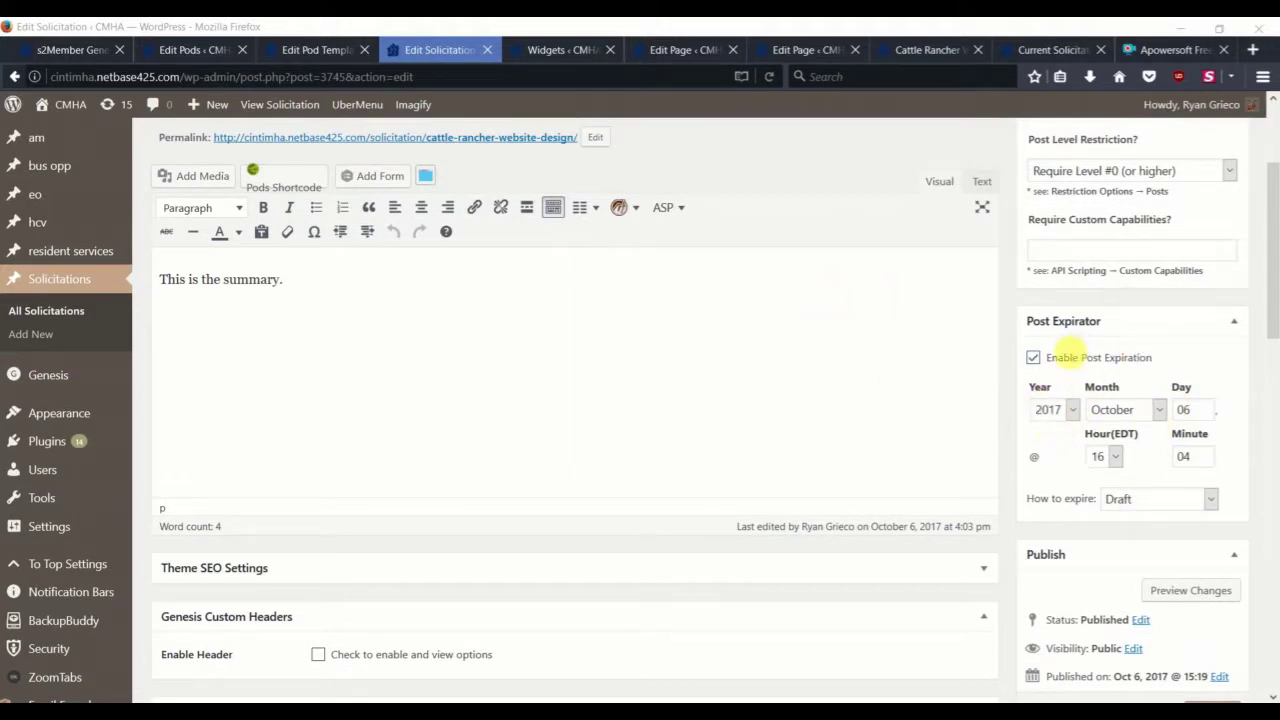
{"action": "scroll", "coordinate": [1190, 460], "scroll_direction": "down", "scroll_amount": 2}
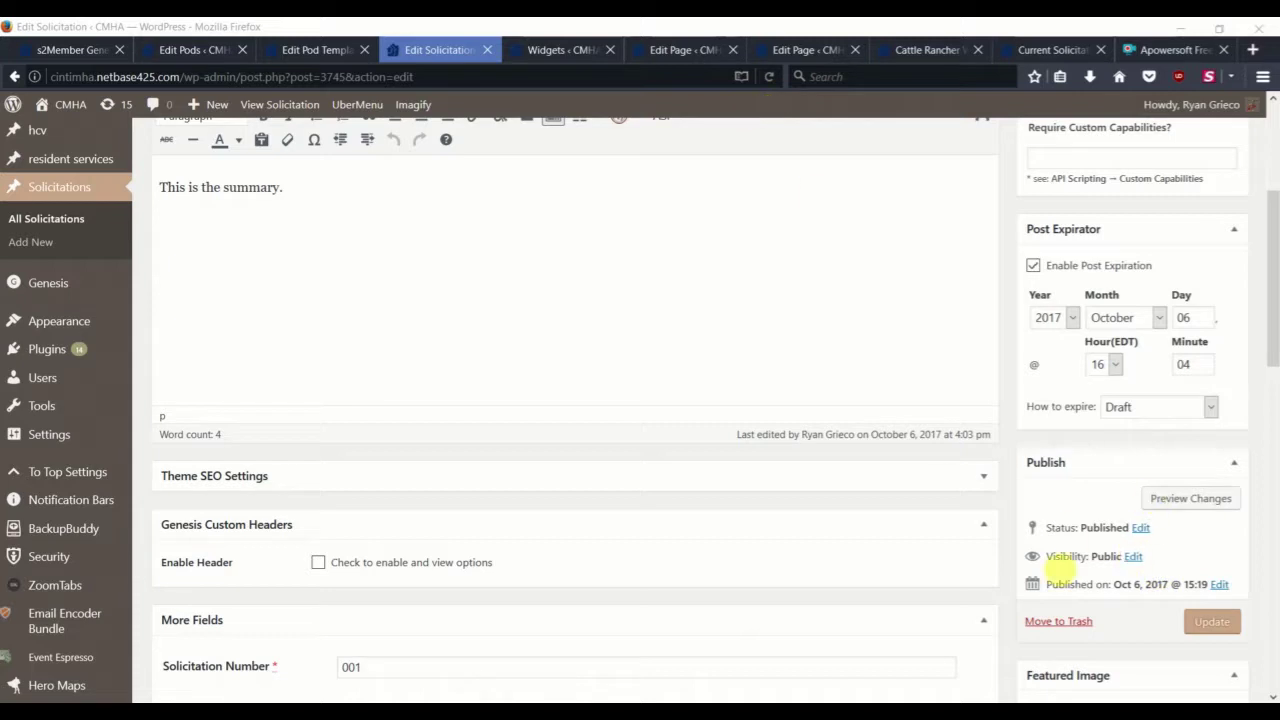
{"action": "scroll", "coordinate": [701, 218], "scroll_direction": "down", "scroll_amount": 1}
{"action": "scroll", "coordinate": [701, 218], "scroll_direction": "down", "scroll_amount": 3}
{"action": "scroll", "coordinate": [701, 220], "scroll_direction": "down", "scroll_amount": 3}
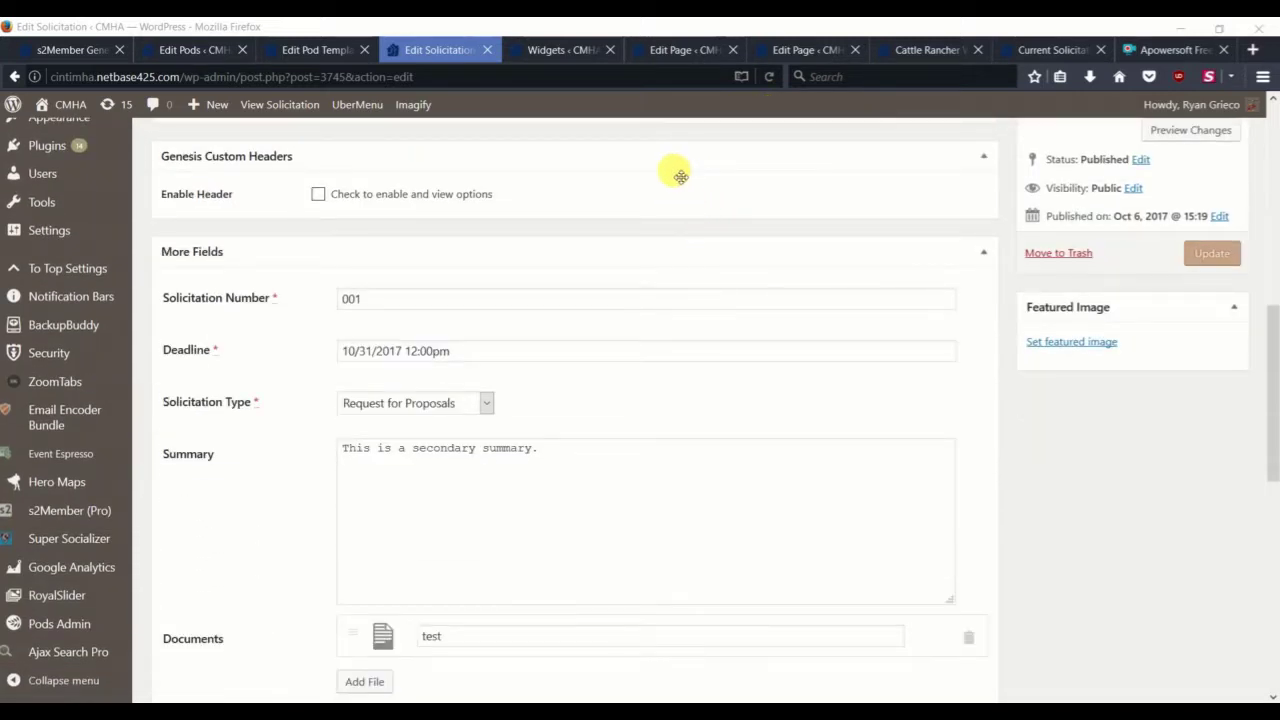
{"action": "scroll", "coordinate": [677, 174], "scroll_direction": "up", "scroll_amount": 5}
{"action": "scroll", "coordinate": [648, 172], "scroll_direction": "up", "scroll_amount": 2}
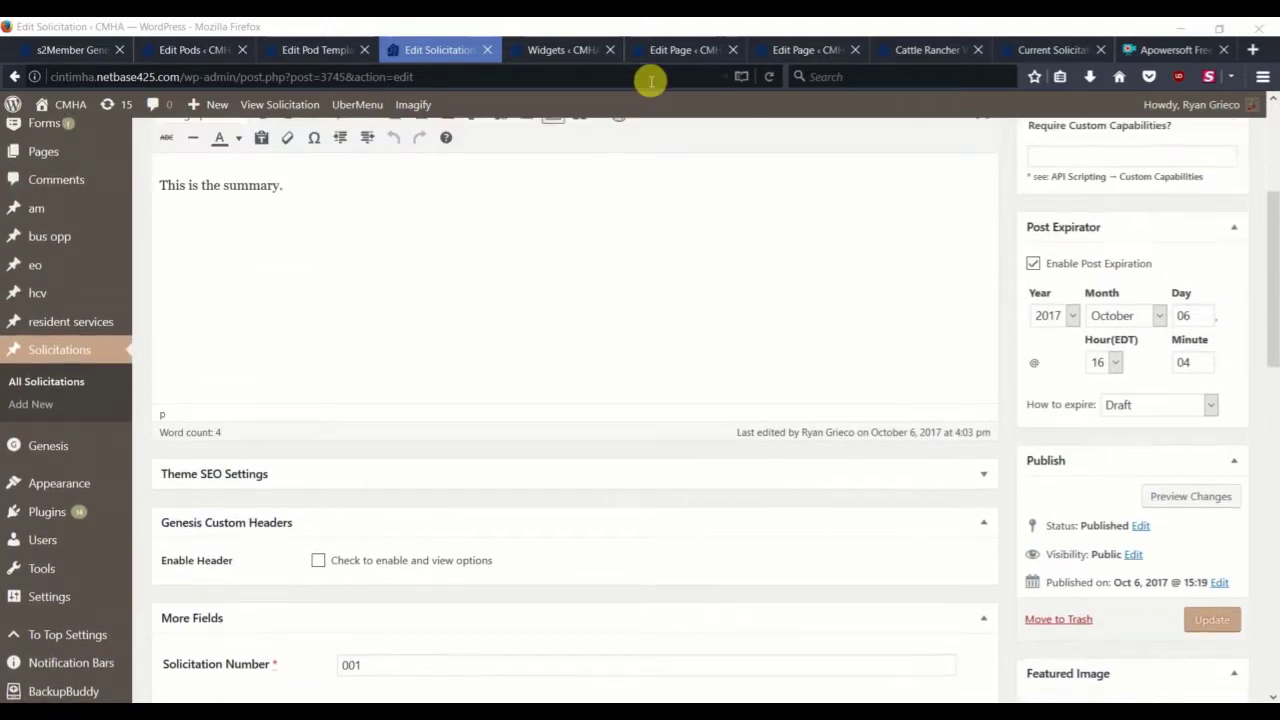
{"action": "scroll", "coordinate": [352, 214], "scroll_direction": "up", "scroll_amount": 1}
{"action": "scroll", "coordinate": [352, 214], "scroll_direction": "up", "scroll_amount": 3}
{"action": "right_click", "coordinate": [445, 230]}
{"action": "left_click", "coordinate": [488, 243]}
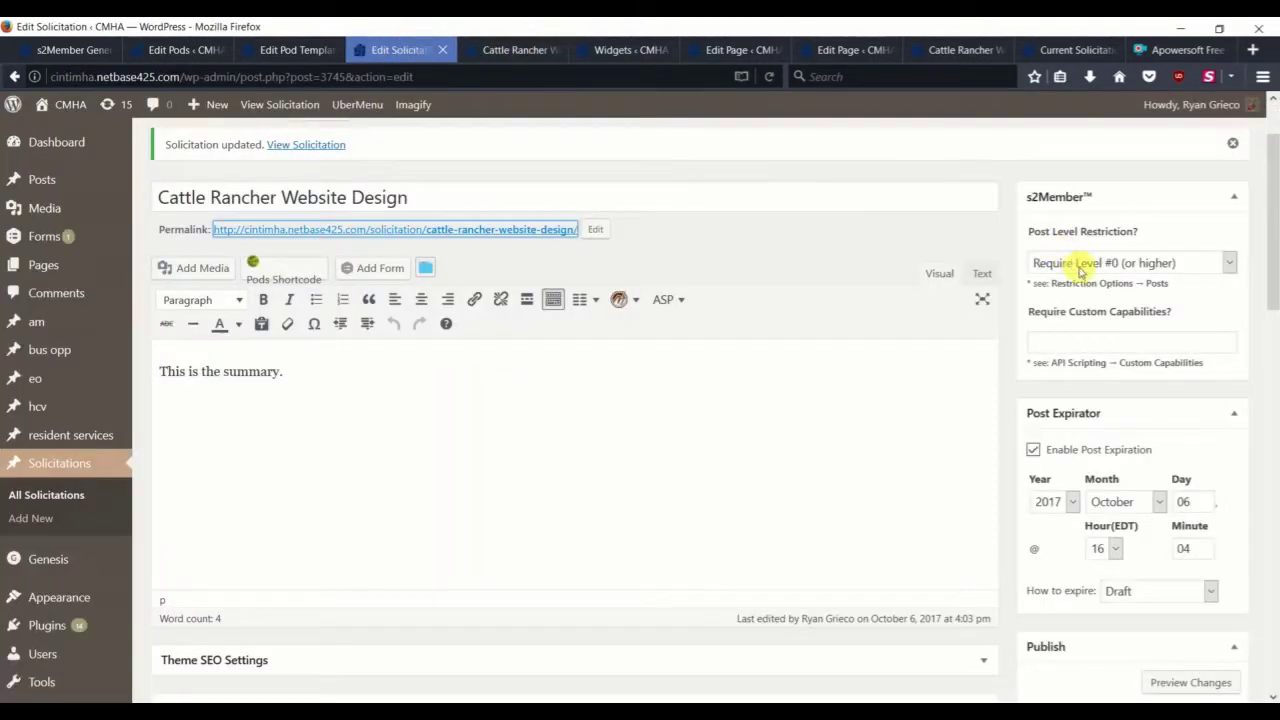
Step: Set Post Level Restriction to Require Level #0 and update the solicitation
{"action": "left_click", "coordinate": [1082, 263]}
{"action": "left_click", "coordinate": [1085, 285]}
{"action": "scroll", "coordinate": [1157, 443], "scroll_direction": "down", "scroll_amount": 3}
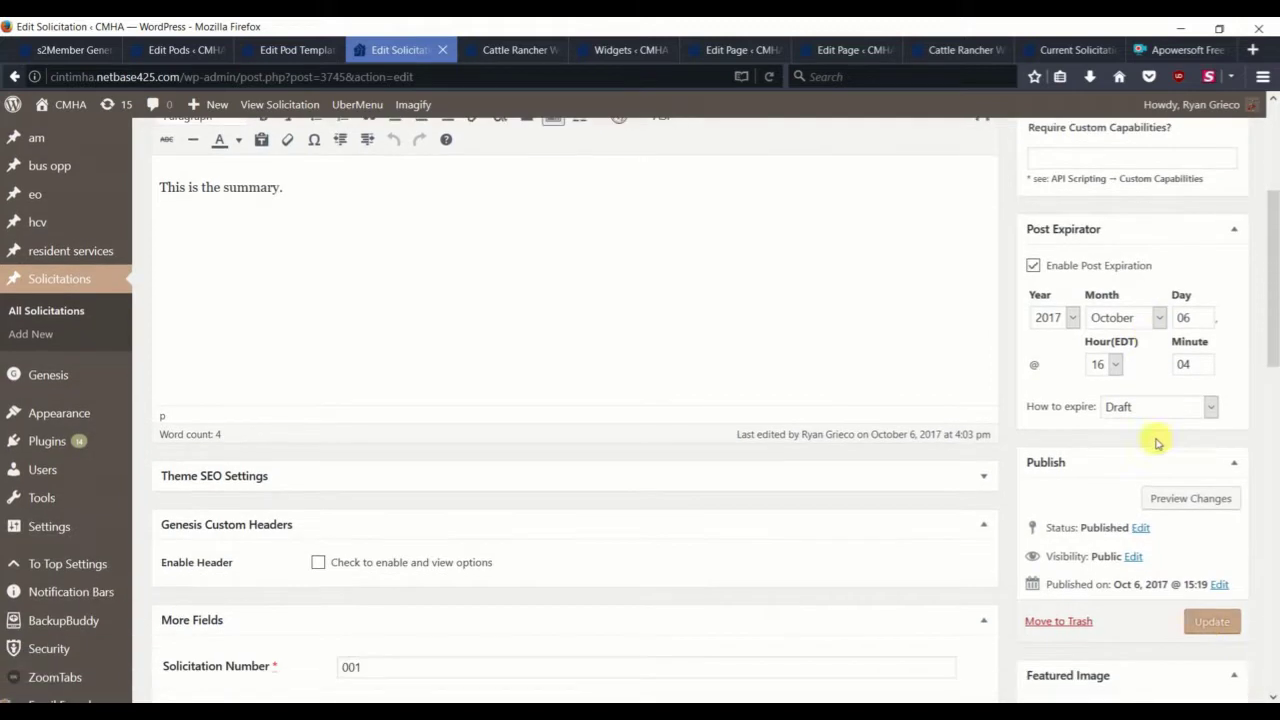
{"action": "left_click", "coordinate": [1211, 622]}
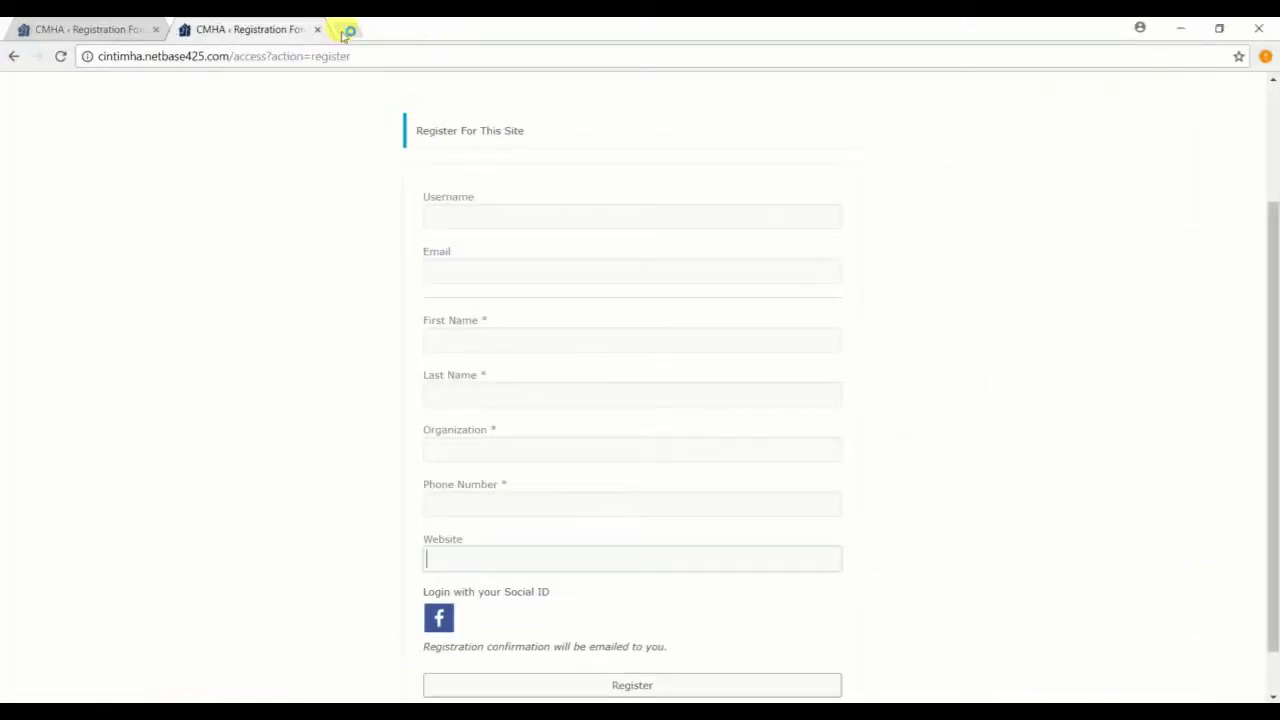
Step: Load the copied solicitation URL in a new Chrome tab, then return to Firefox's Cattle Rancher tab
{"action": "left_click", "coordinate": [348, 30]}
{"action": "type", "text": "http://cintimha.netbase425.com/solicitation/cattle-rancher-website-design/"}
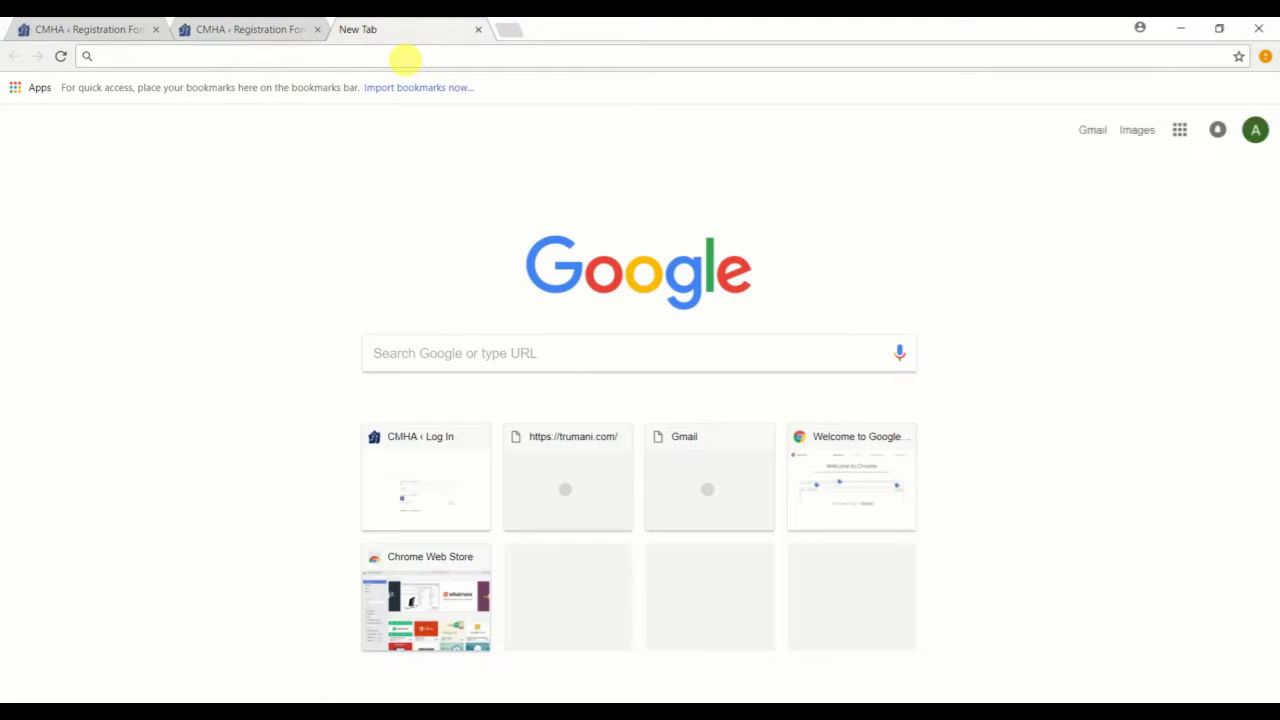
{"action": "key", "text": "Return"}
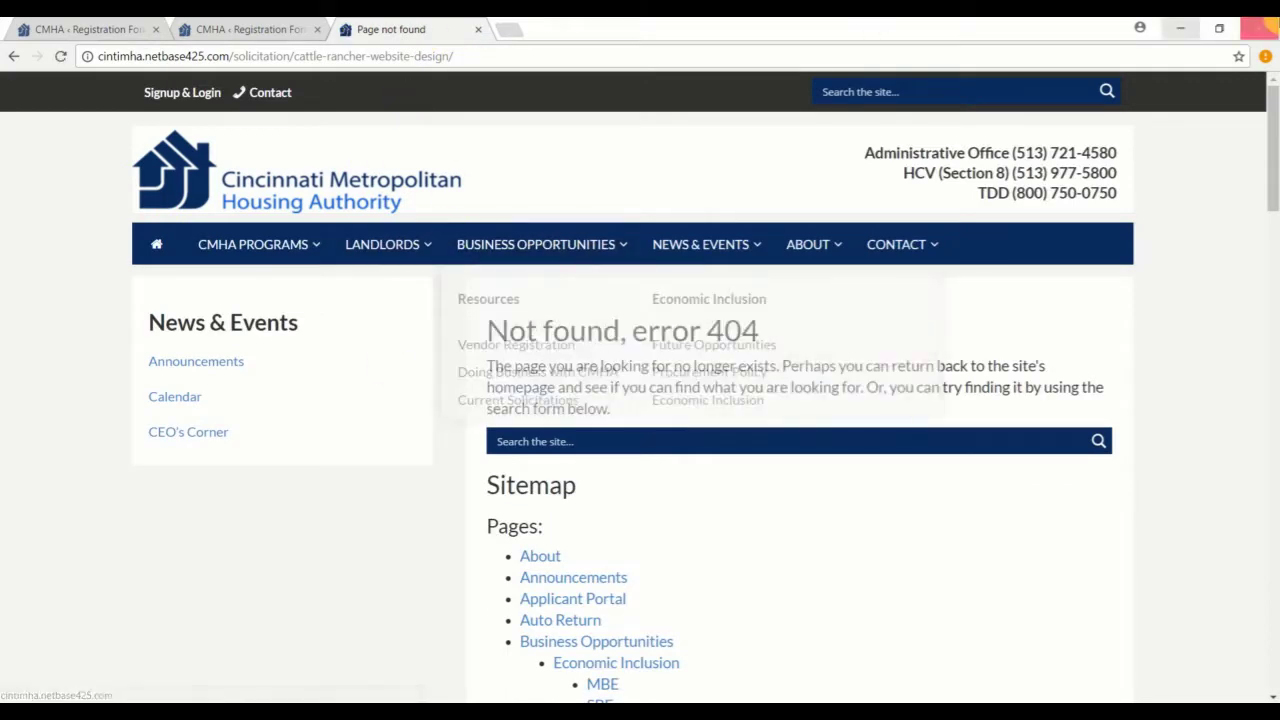
{"action": "left_click", "coordinate": [1180, 28]}
{"action": "left_click", "coordinate": [518, 50]}
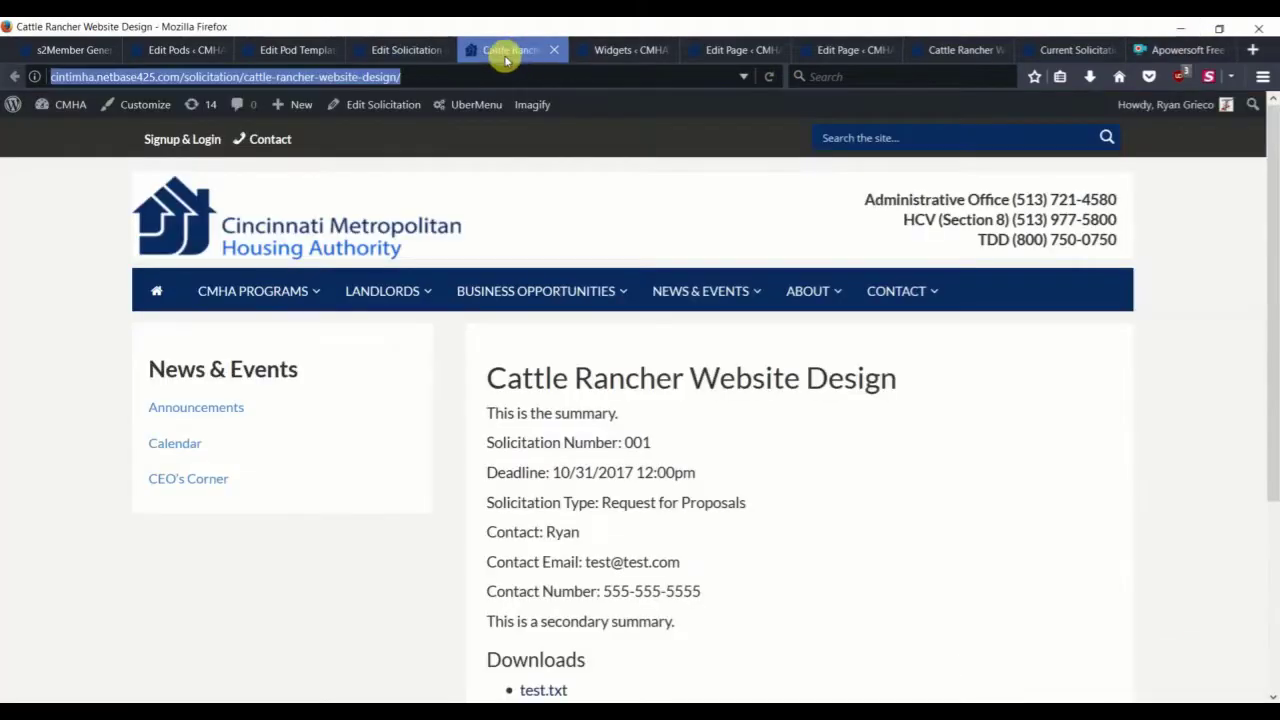
Step: Change the Post Expirator day to 31, hour 12, minute 00, and republish the solicitation
{"action": "left_click", "coordinate": [390, 50]}
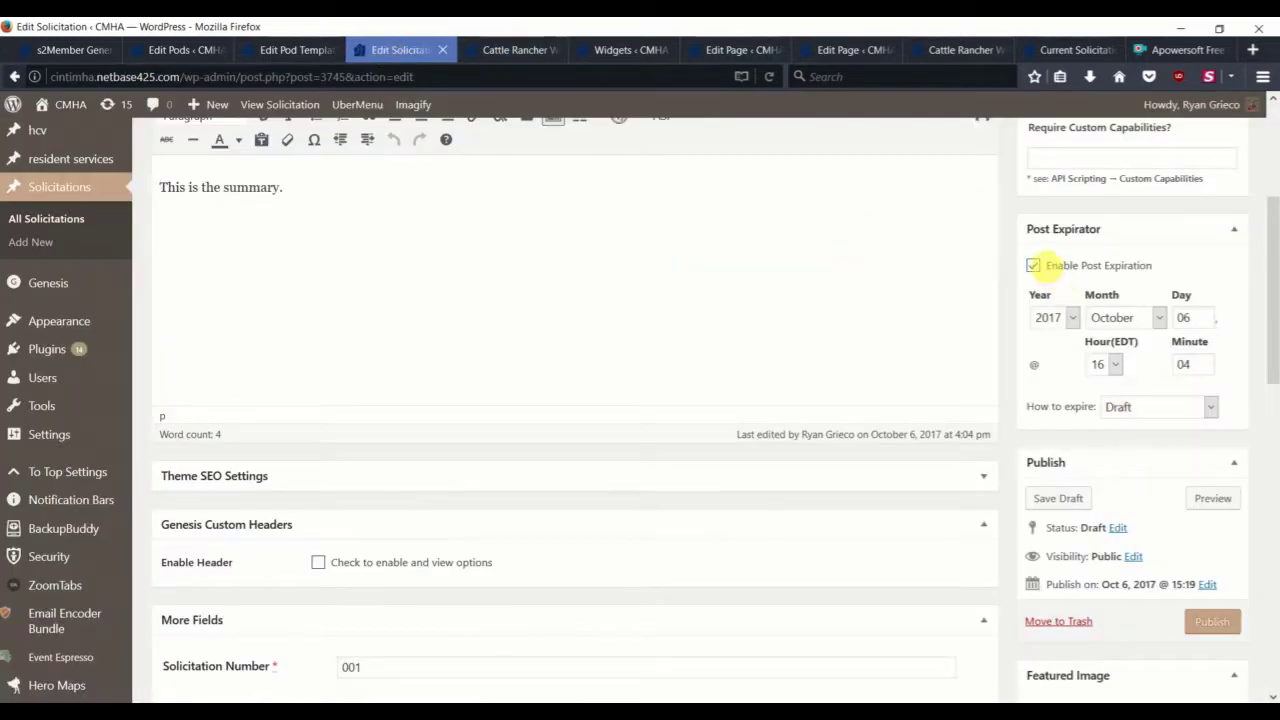
{"action": "double_click", "coordinate": [1190, 317]}
{"action": "type", "text": "31"}
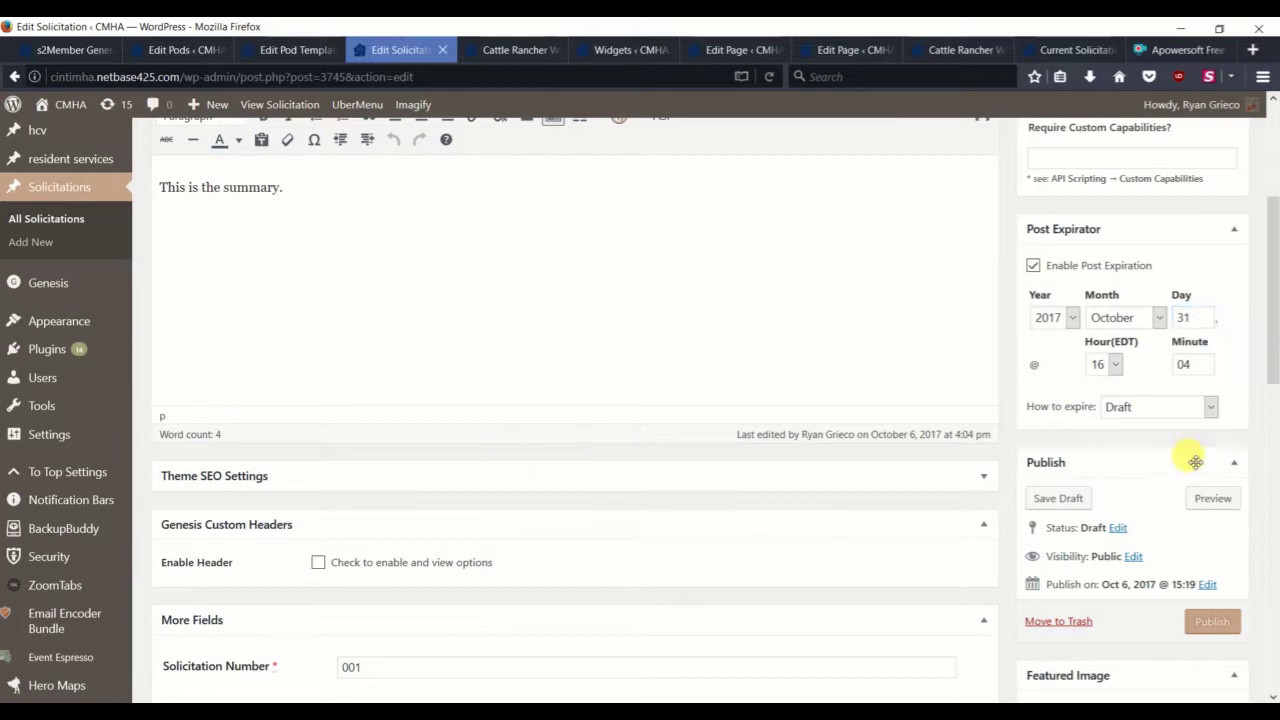
{"action": "left_click", "coordinate": [1106, 364]}
{"action": "left_click", "coordinate": [1100, 561]}
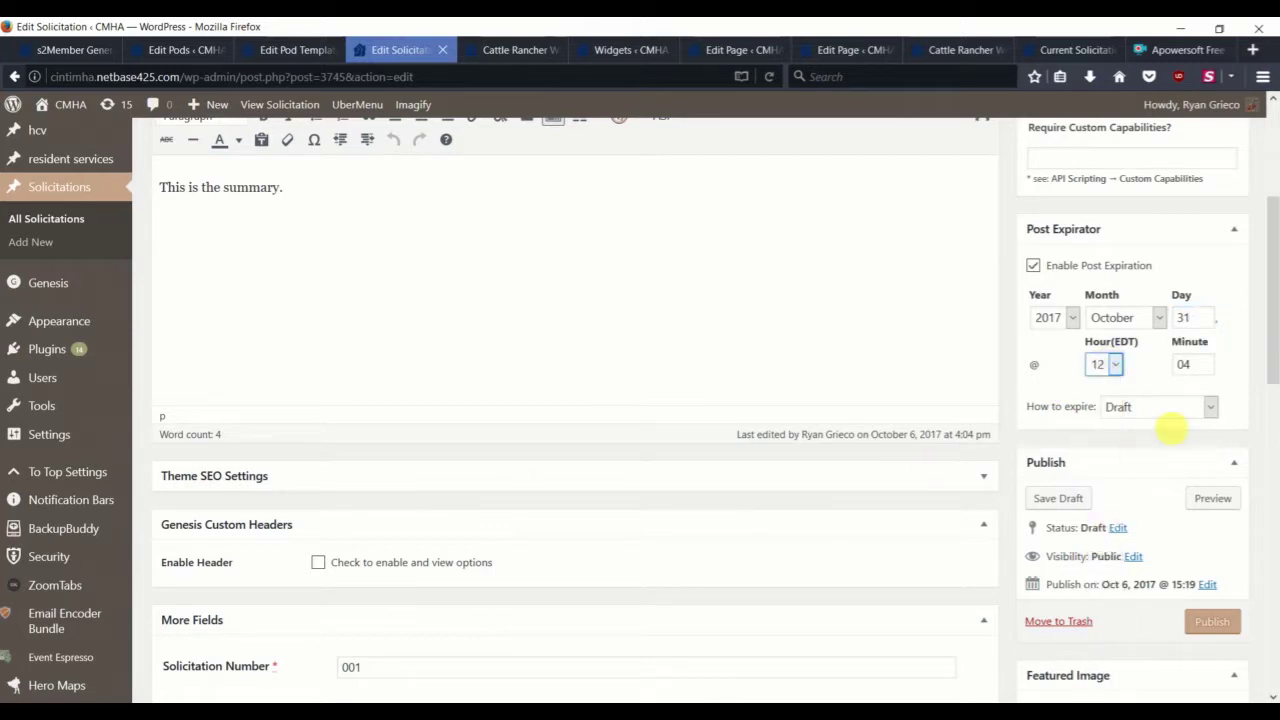
{"action": "double_click", "coordinate": [1194, 365]}
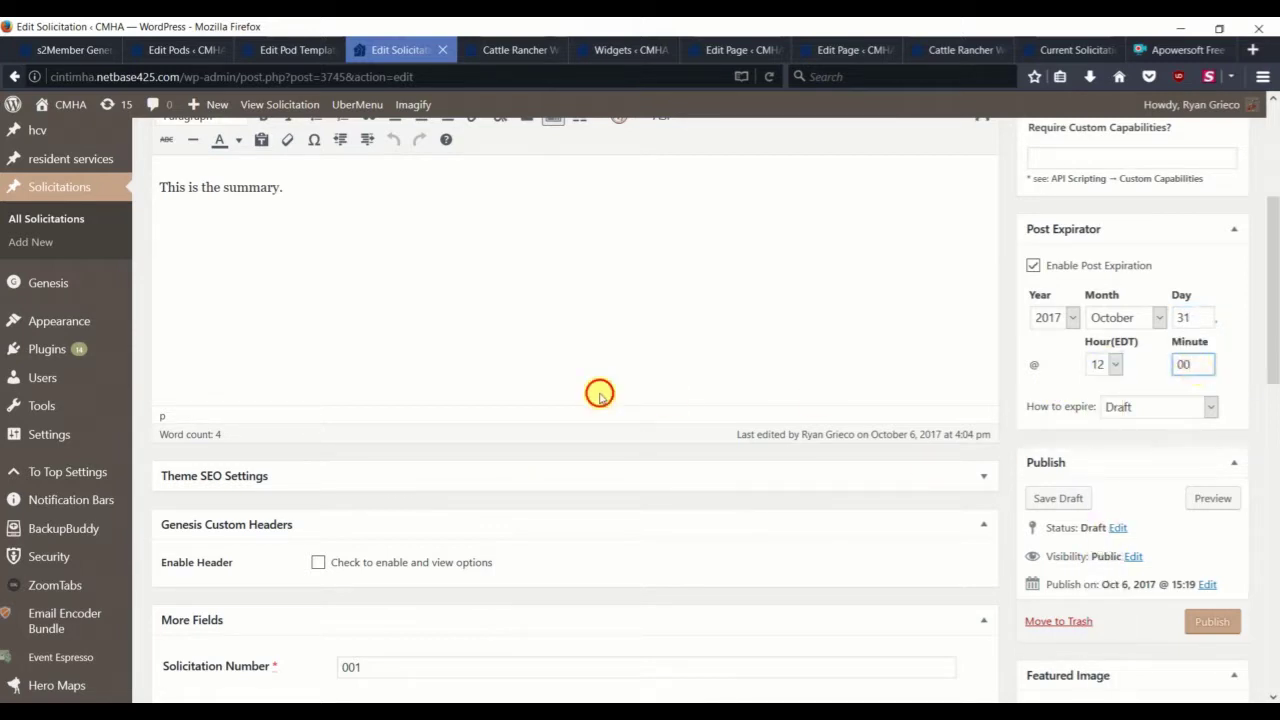
{"action": "scroll", "coordinate": [594, 400], "scroll_direction": "down", "scroll_amount": 5}
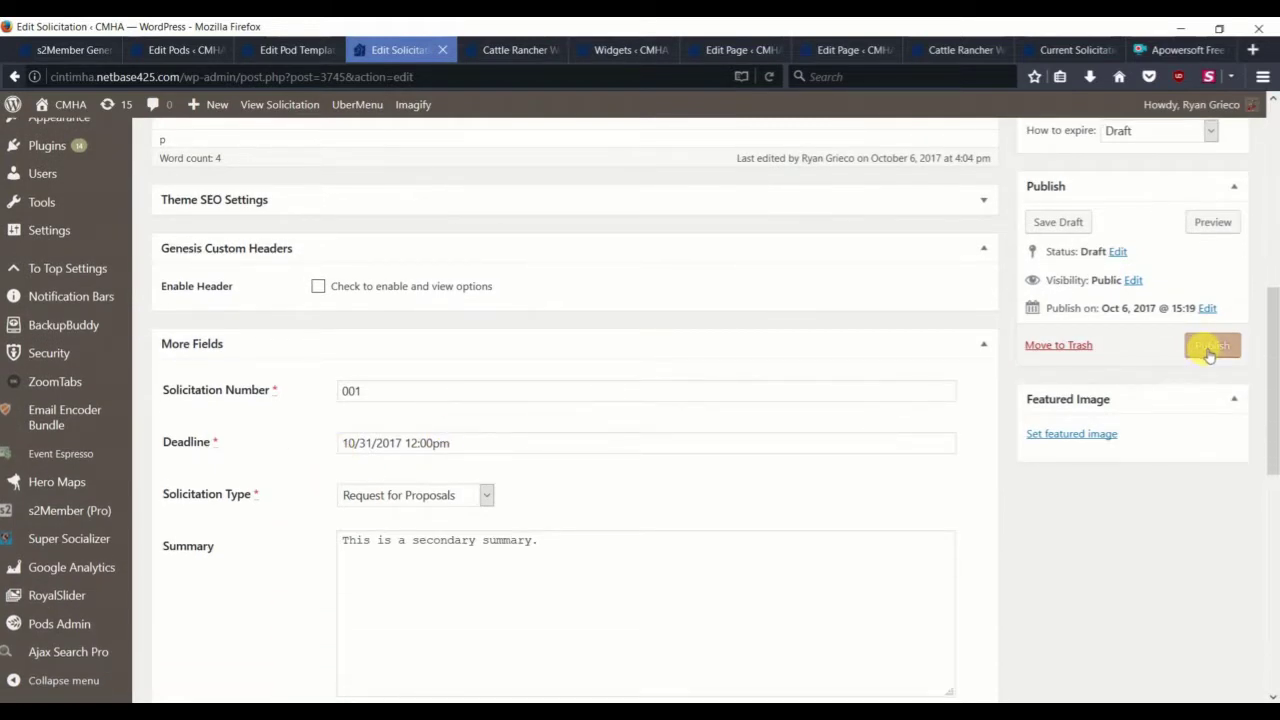
{"action": "scroll", "coordinate": [1210, 355], "scroll_direction": "up", "scroll_amount": 5}
{"action": "left_click", "coordinate": [1210, 621]}
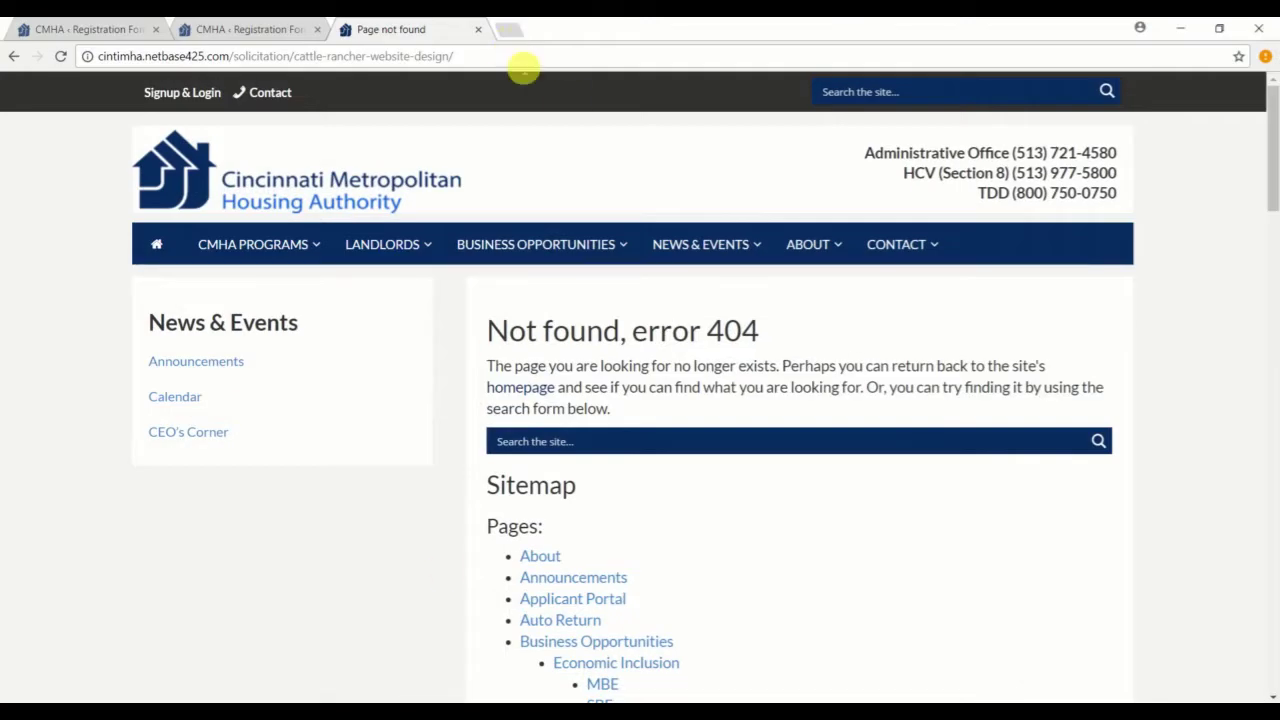
Step: Reload the solicitation in Chrome and scroll through its details and test.txt download
{"action": "left_click", "coordinate": [523, 60]}
{"action": "key", "text": "Return"}
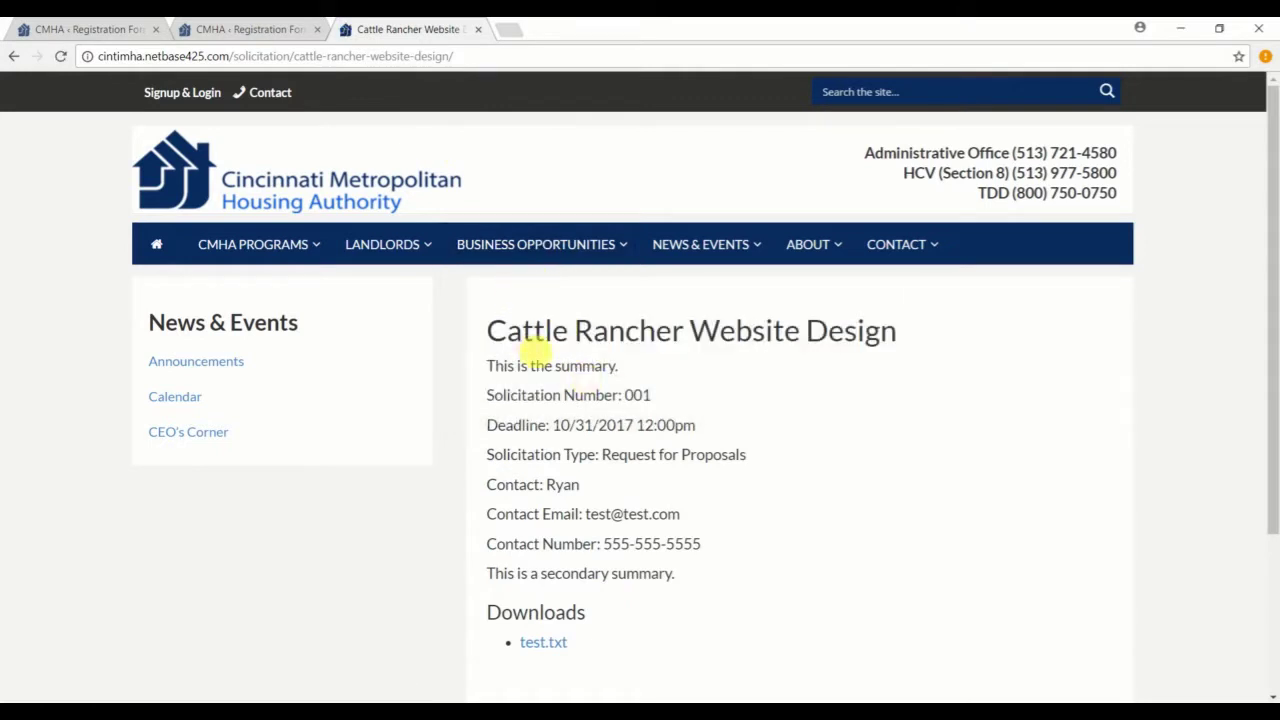
{"action": "scroll", "coordinate": [534, 343], "scroll_direction": "down", "scroll_amount": 3}
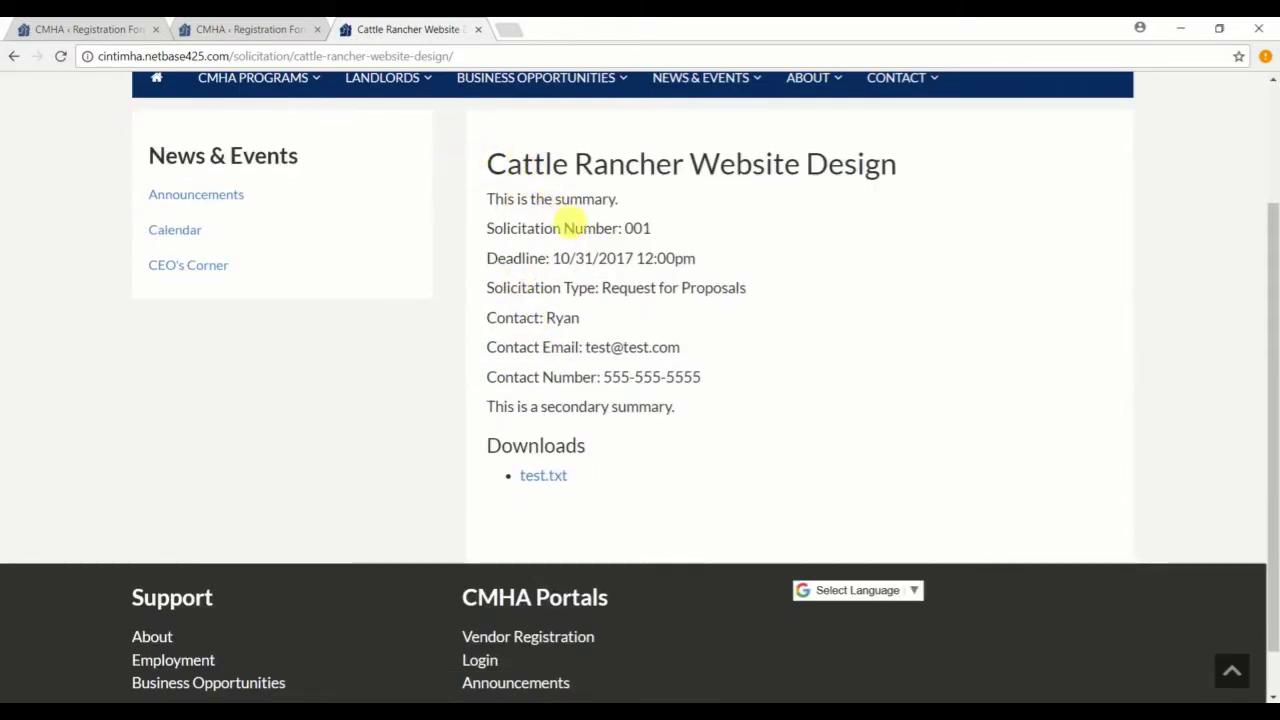
{"action": "scroll", "coordinate": [575, 222], "scroll_direction": "up", "scroll_amount": 3}
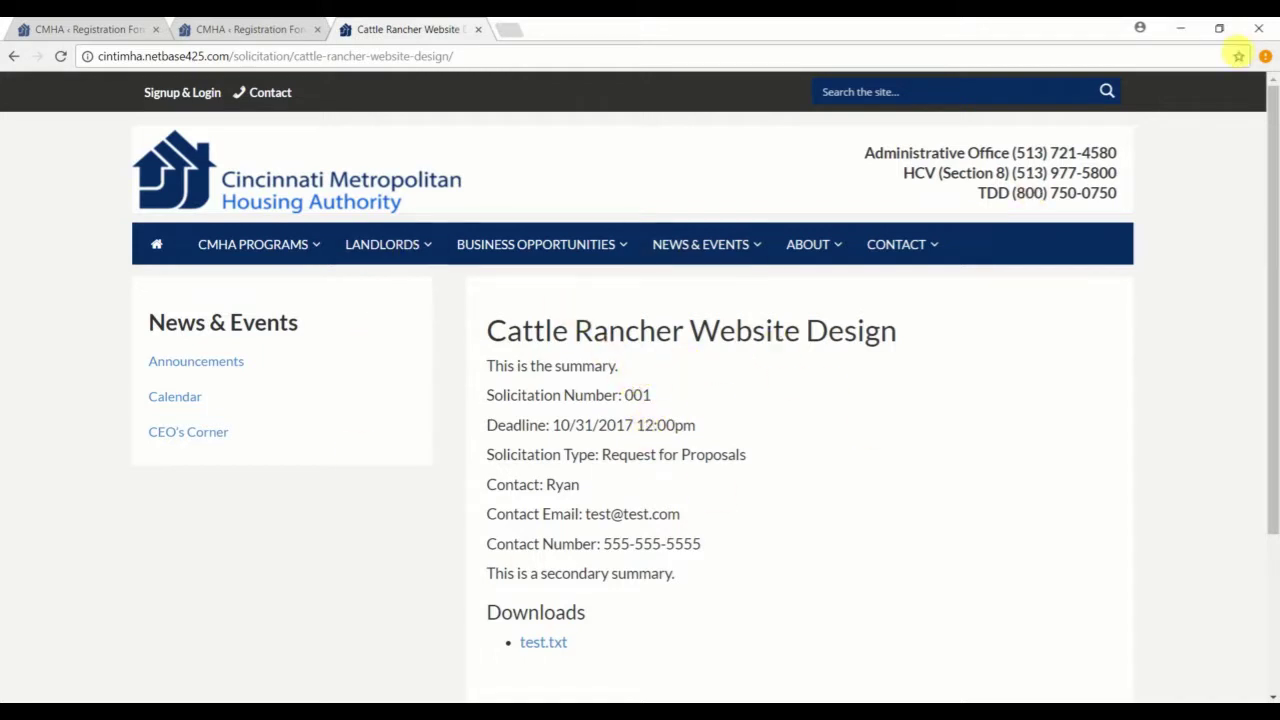
Step: Back in WordPress, choose Require Level #0 (or higher) in the s2Member box and update
{"action": "left_click", "coordinate": [1182, 30]}
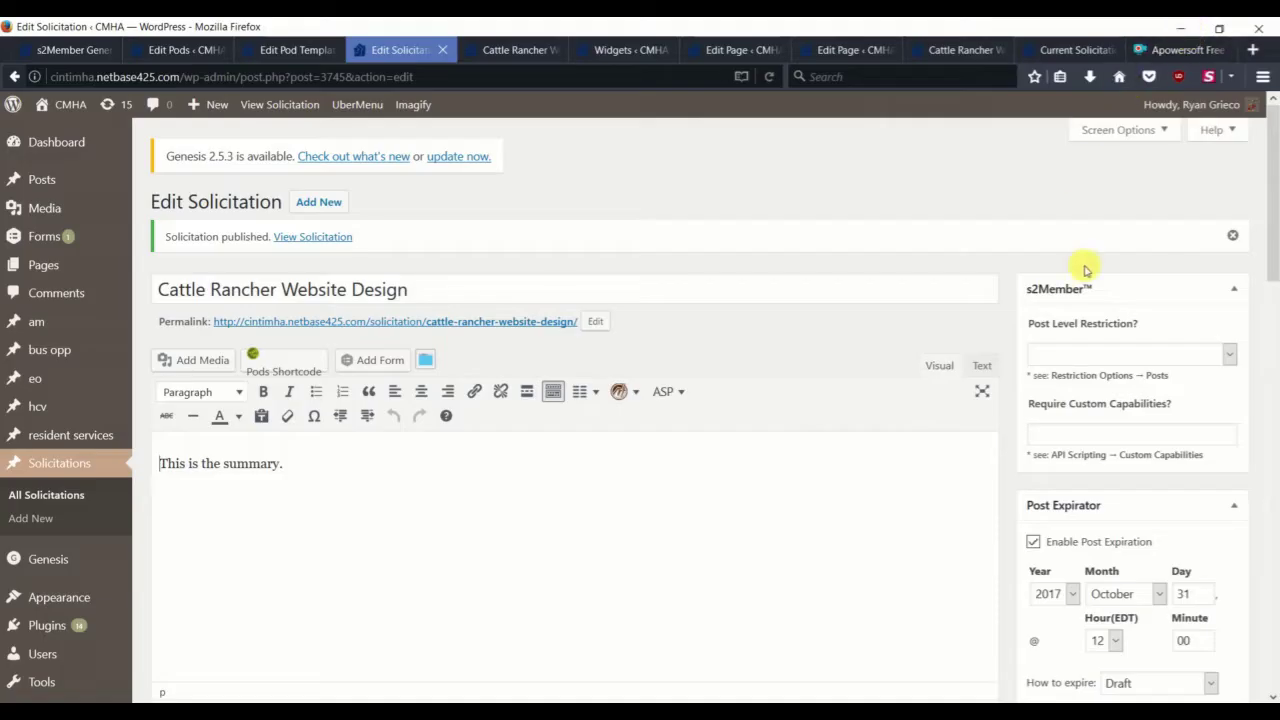
{"action": "left_click", "coordinate": [1126, 352]}
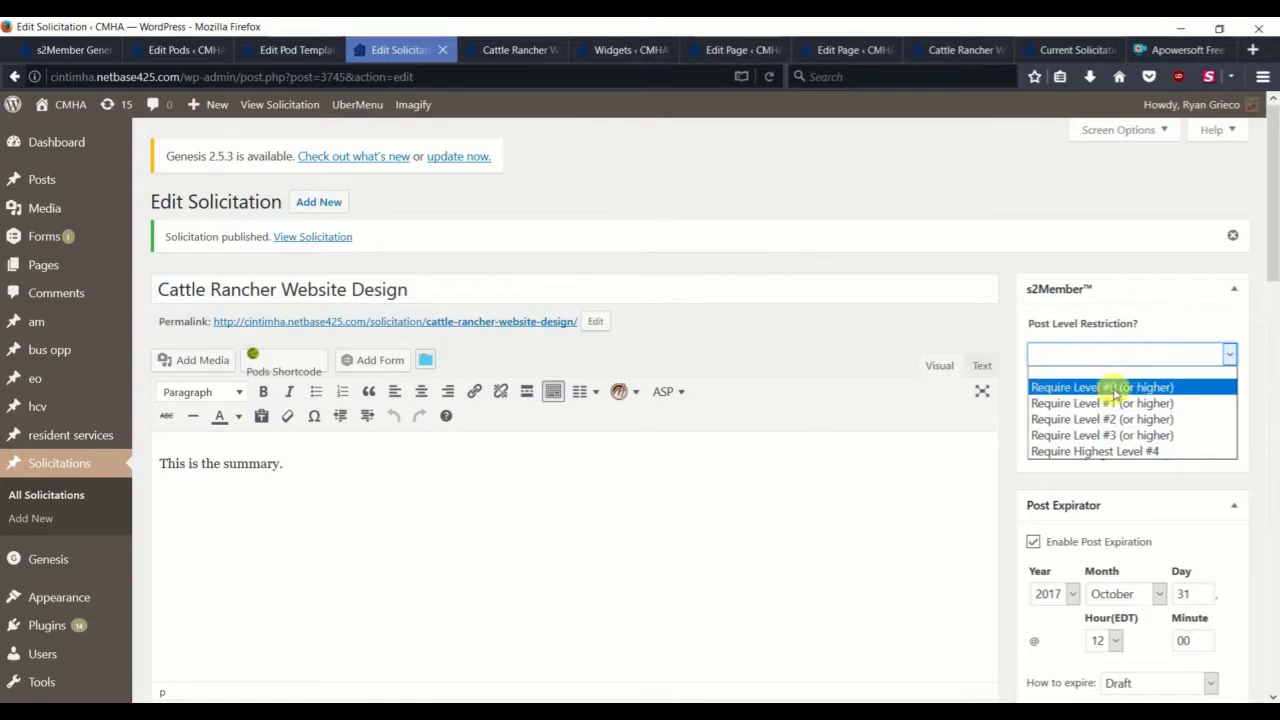
{"action": "left_click", "coordinate": [1110, 387]}
{"action": "scroll", "coordinate": [1143, 391], "scroll_direction": "down", "scroll_amount": 5}
{"action": "scroll", "coordinate": [1140, 392], "scroll_direction": "down", "scroll_amount": 5}
{"action": "left_click", "coordinate": [1211, 346]}
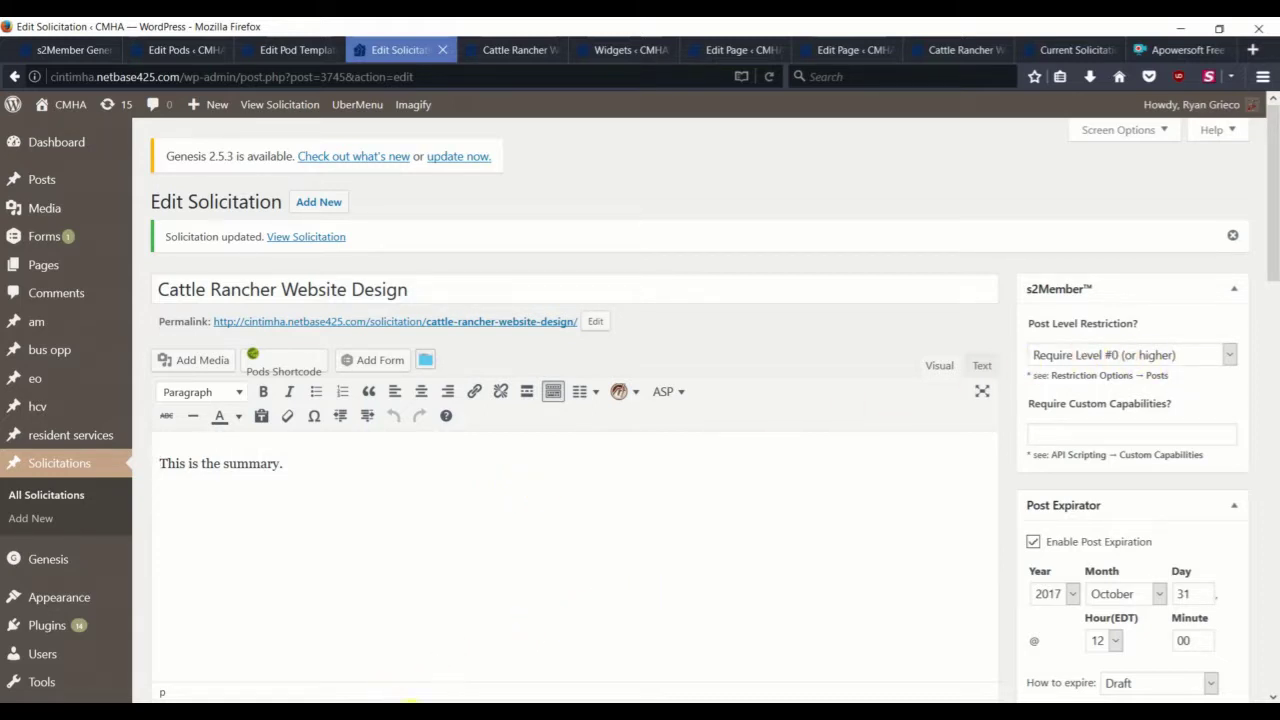
{"action": "mouse_move", "coordinate": [430, 705]}
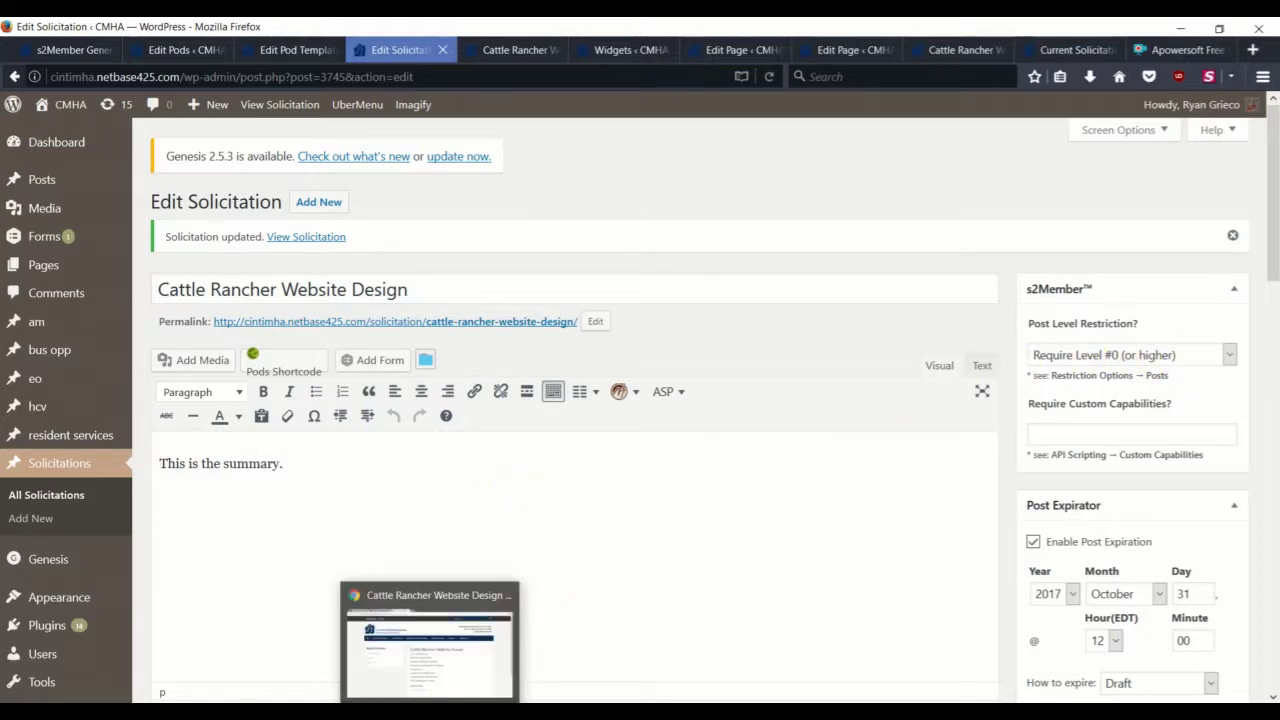
Step: Reload the solicitation in Chrome to confirm the Registration page redirect, then minimize Chrome
{"action": "left_click", "coordinate": [430, 640]}
{"action": "left_click", "coordinate": [606, 52]}
{"action": "key", "text": "Return"}
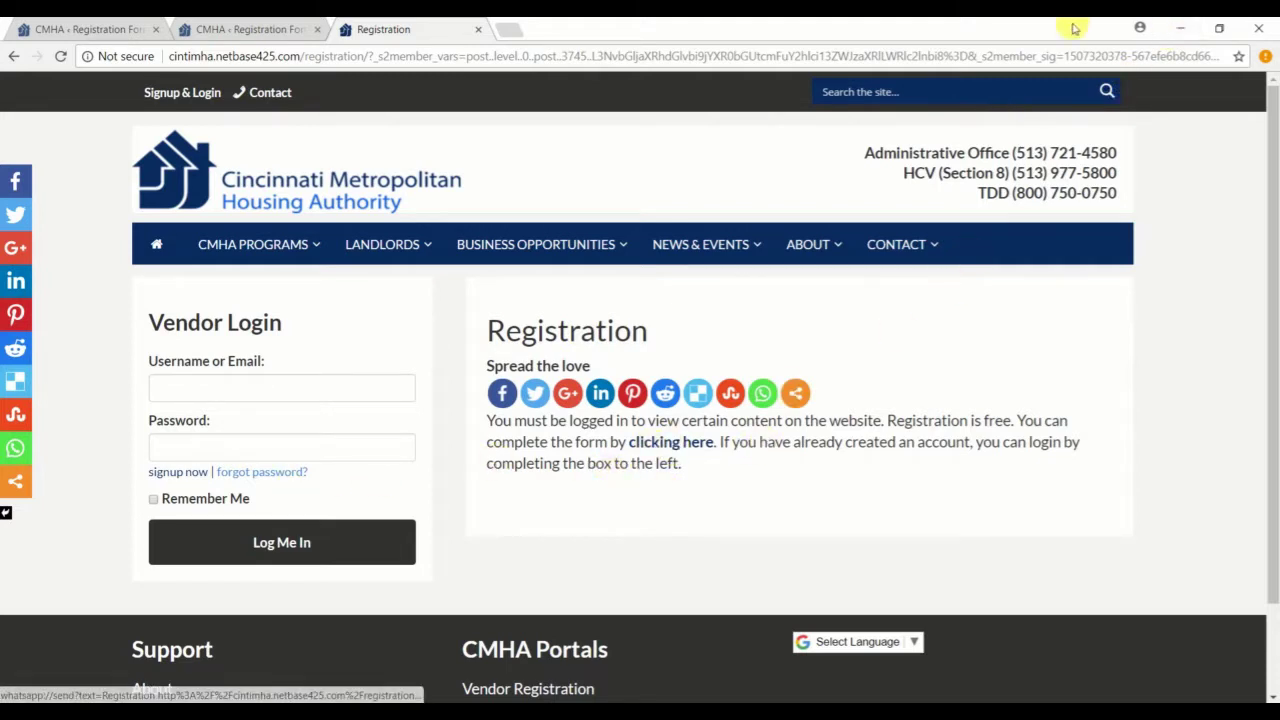
{"action": "left_click", "coordinate": [1177, 25]}
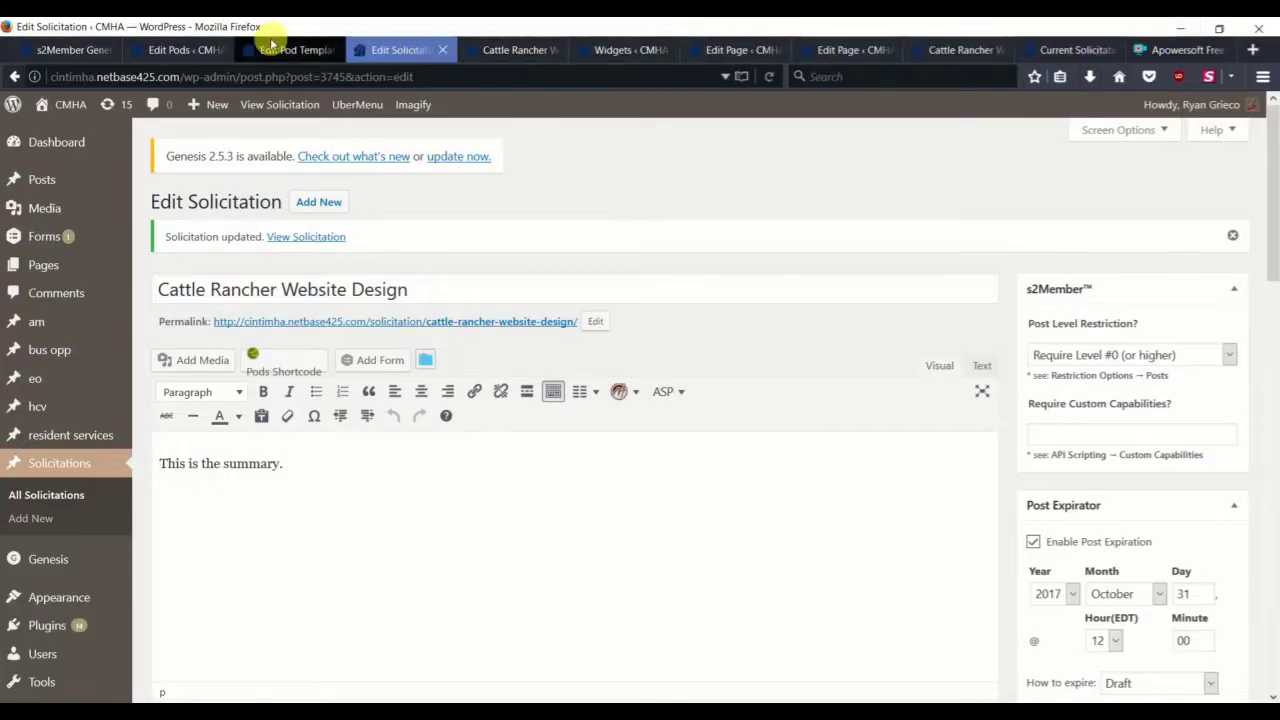
Step: Open the Registration page editor and highlight s2Member's Membership Options Page note
{"action": "left_click", "coordinate": [835, 52]}
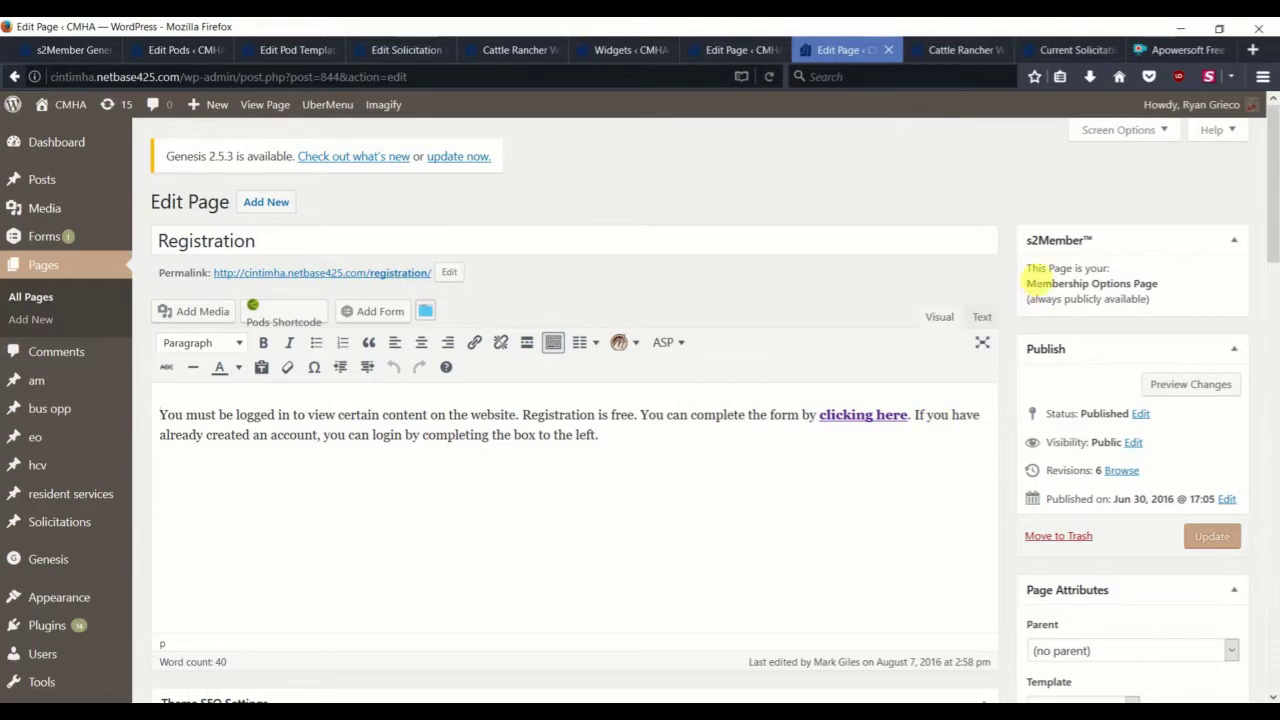
{"action": "left_click_drag", "start_coordinate": [1026, 268], "coordinate": [1152, 294]}
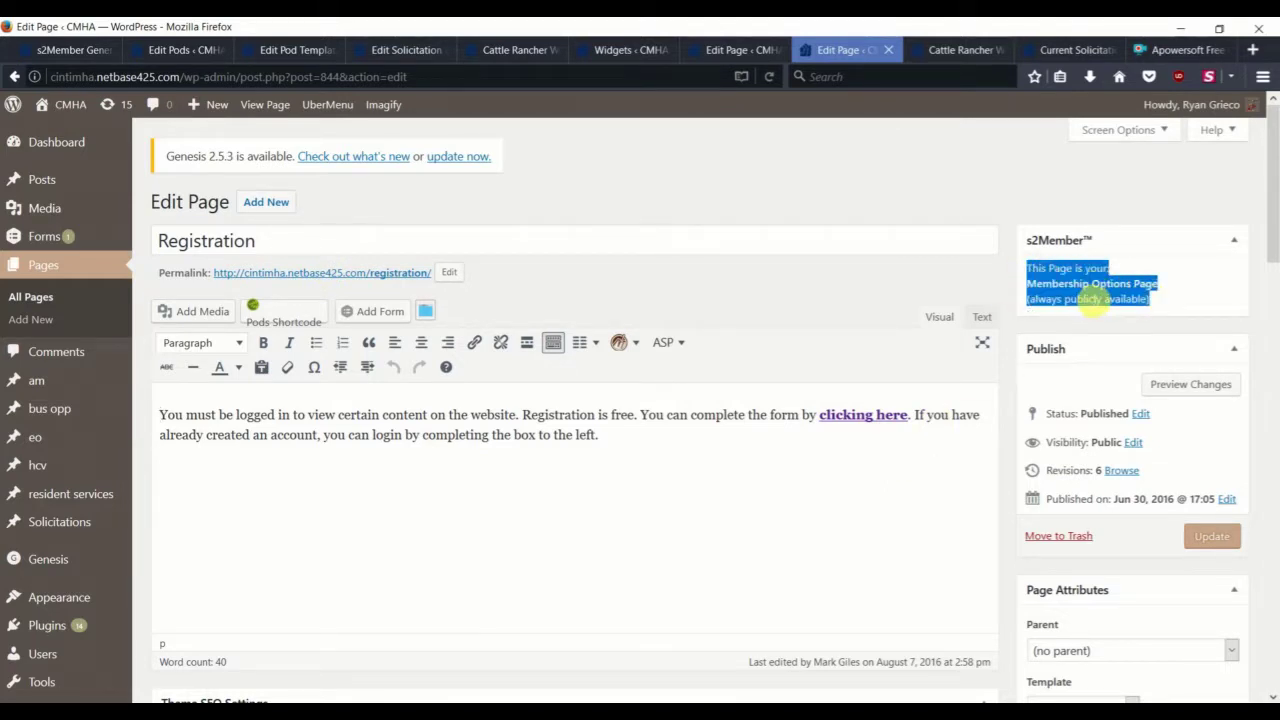
{"action": "left_click", "coordinate": [592, 467]}
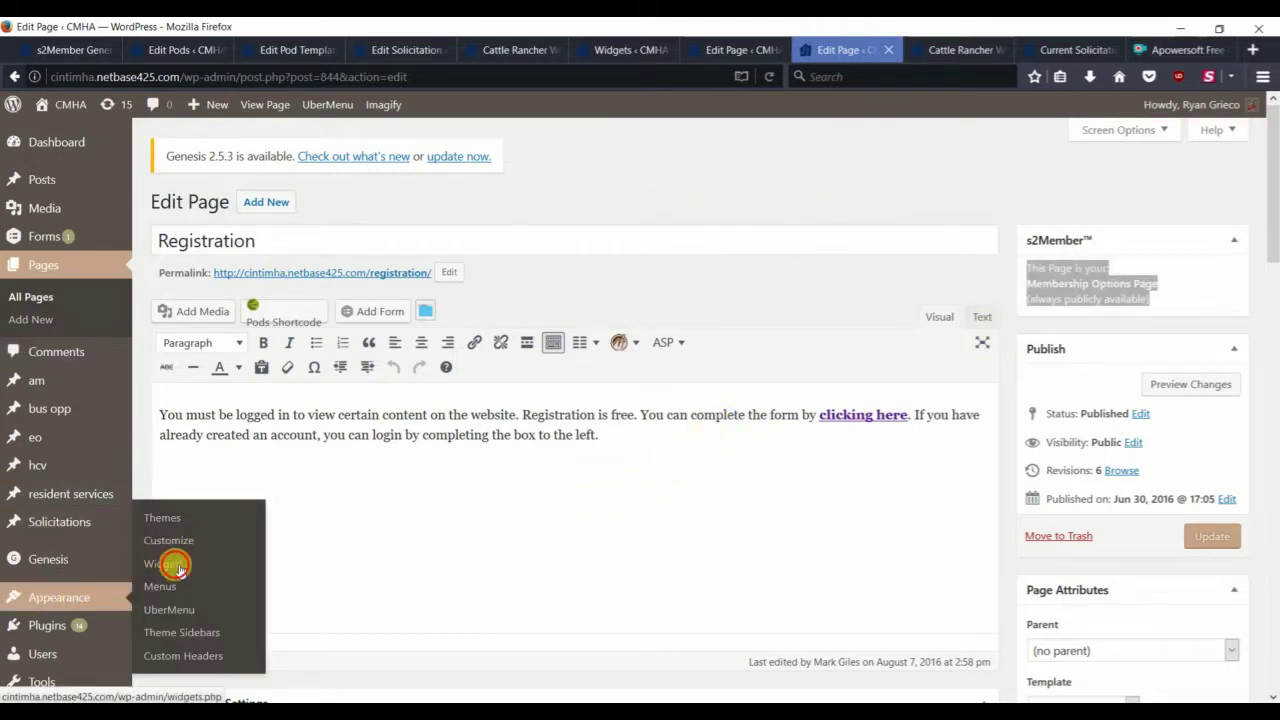
Step: On Widgets, expand the Login sidebar and inspect the Vendor Login widget's title and signup link
{"action": "left_click", "coordinate": [180, 568]}
{"action": "mouse_move", "coordinate": [59, 597]}
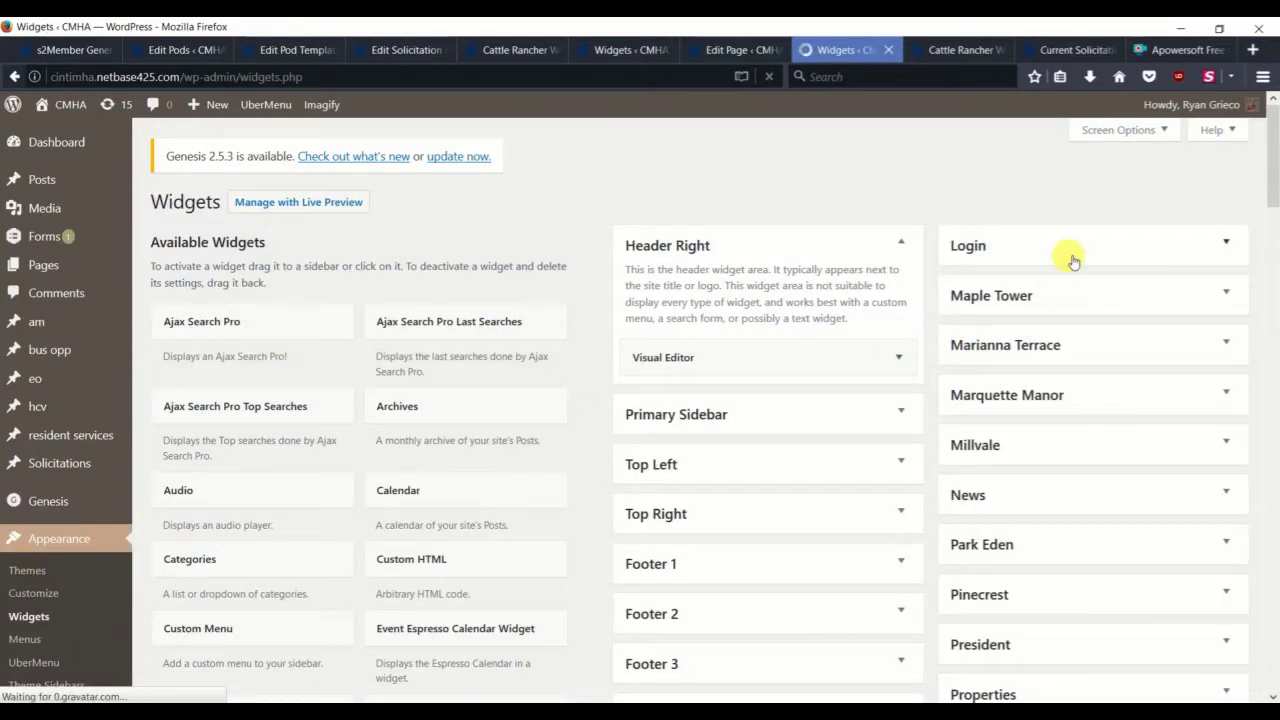
{"action": "left_click", "coordinate": [1068, 250]}
{"action": "left_click", "coordinate": [1224, 284]}
{"action": "left_click", "coordinate": [970, 329]}
{"action": "double_click", "coordinate": [943, 329]}
{"action": "left_click", "coordinate": [946, 334]}
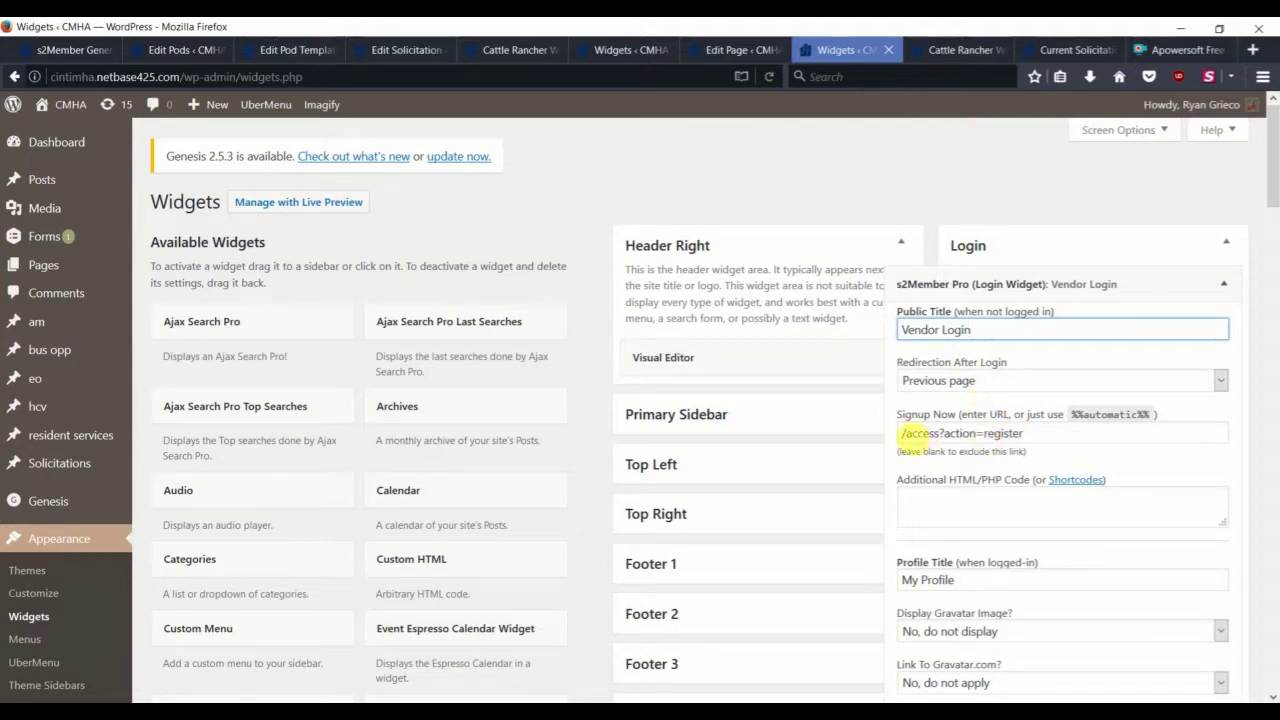
{"action": "triple_click", "coordinate": [943, 434]}
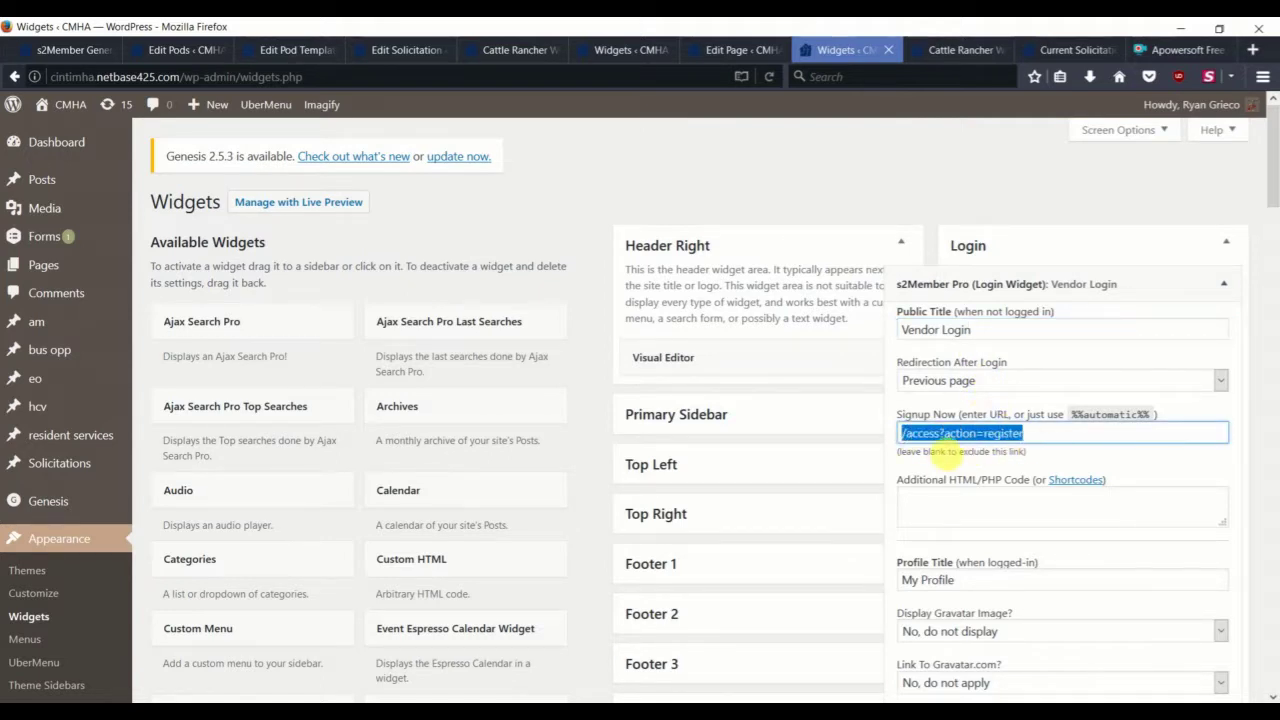
Step: Keep the Vendor Login widget's logout redirection set to the Home Page
{"action": "scroll", "coordinate": [968, 485], "scroll_direction": "down", "scroll_amount": 1}
{"action": "scroll", "coordinate": [970, 478], "scroll_direction": "down", "scroll_amount": 1}
{"action": "scroll", "coordinate": [985, 440], "scroll_direction": "down", "scroll_amount": 1}
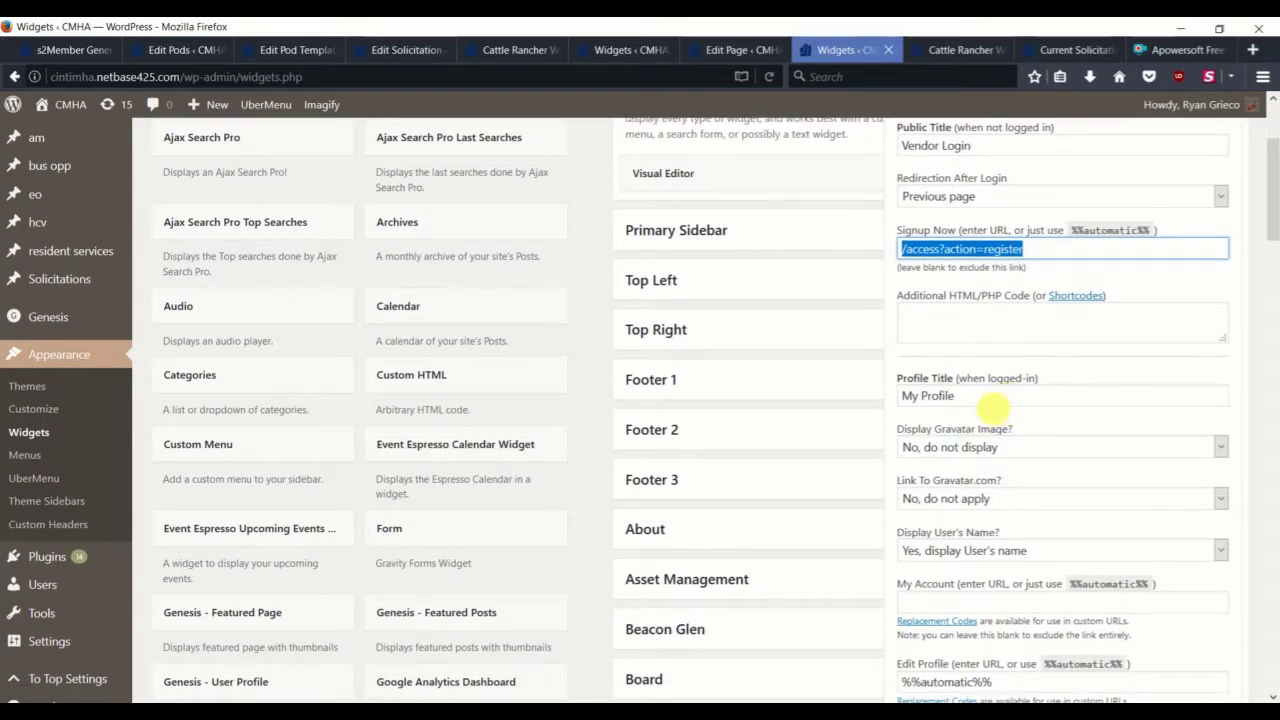
{"action": "scroll", "coordinate": [1003, 425], "scroll_direction": "down", "scroll_amount": 1}
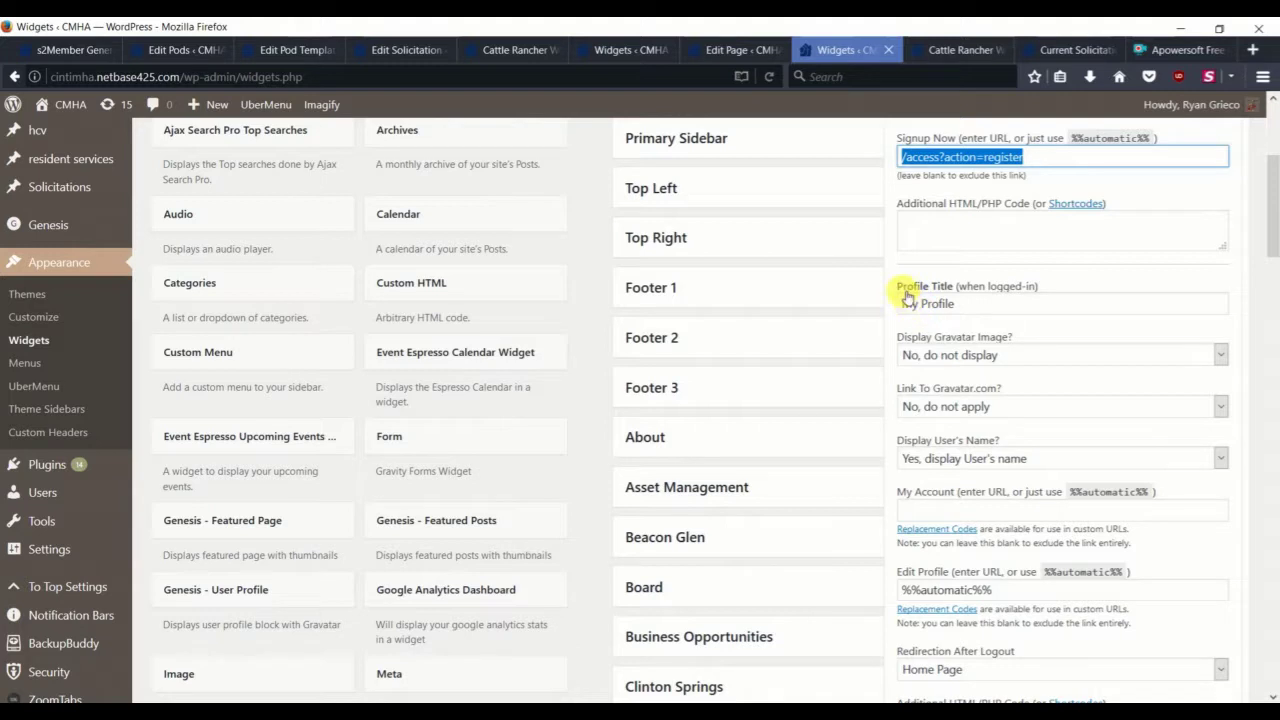
{"action": "scroll", "coordinate": [940, 303], "scroll_direction": "down", "scroll_amount": 1}
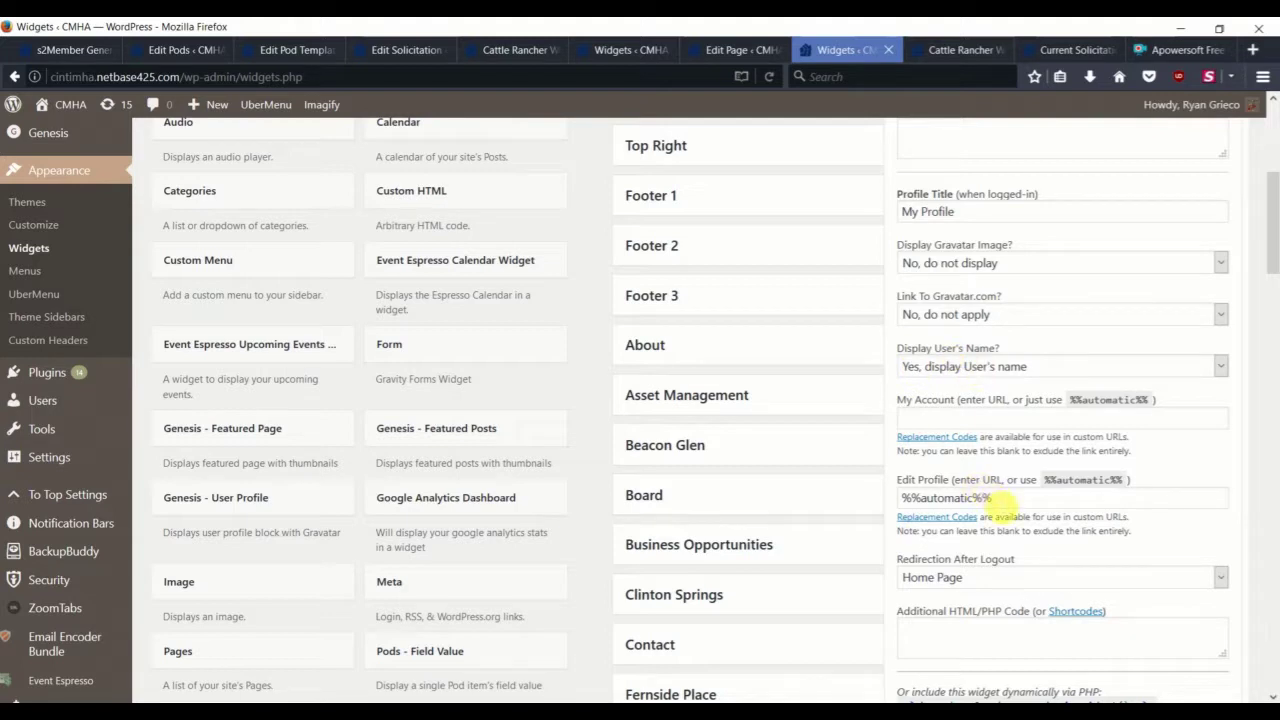
{"action": "left_click", "coordinate": [955, 586]}
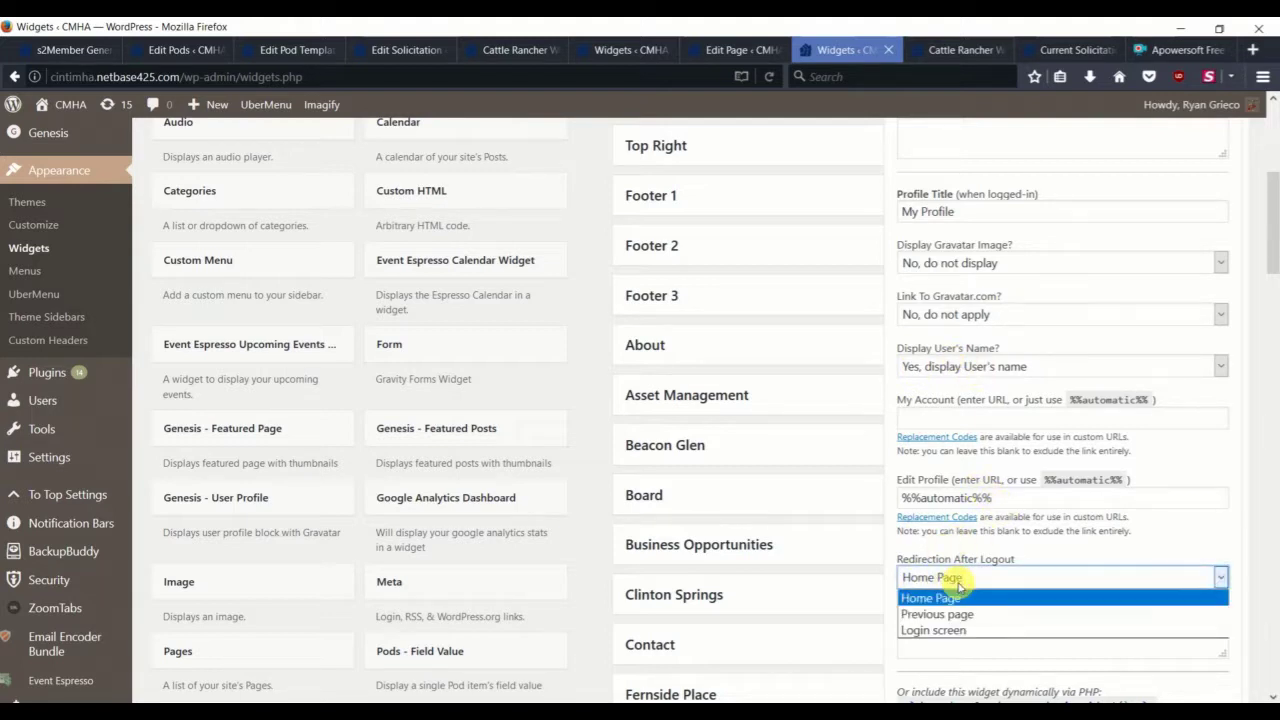
{"action": "left_click", "coordinate": [958, 592]}
Step: Keep login redirecting to the previous page and collapse the Vendor Login widget
{"action": "scroll", "coordinate": [971, 414], "scroll_direction": "up", "scroll_amount": 1}
{"action": "scroll", "coordinate": [960, 410], "scroll_direction": "up", "scroll_amount": 1}
{"action": "scroll", "coordinate": [975, 400], "scroll_direction": "up", "scroll_amount": 3}
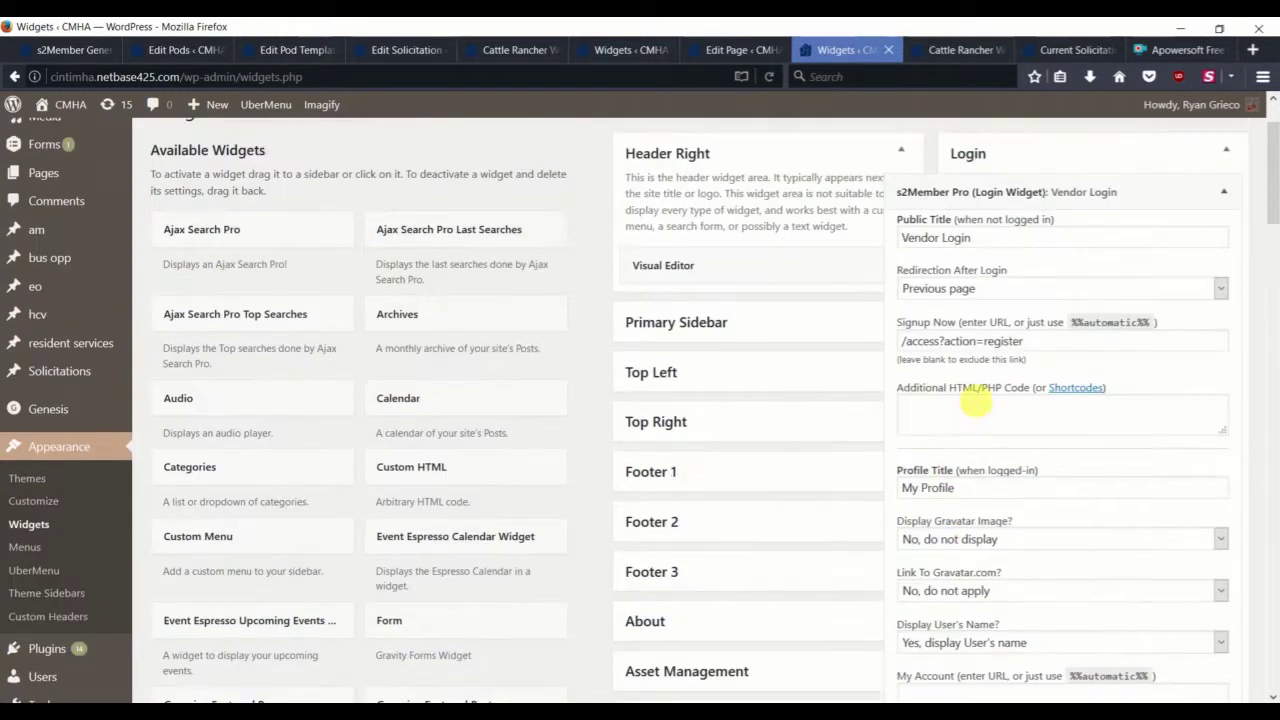
{"action": "left_click", "coordinate": [951, 295]}
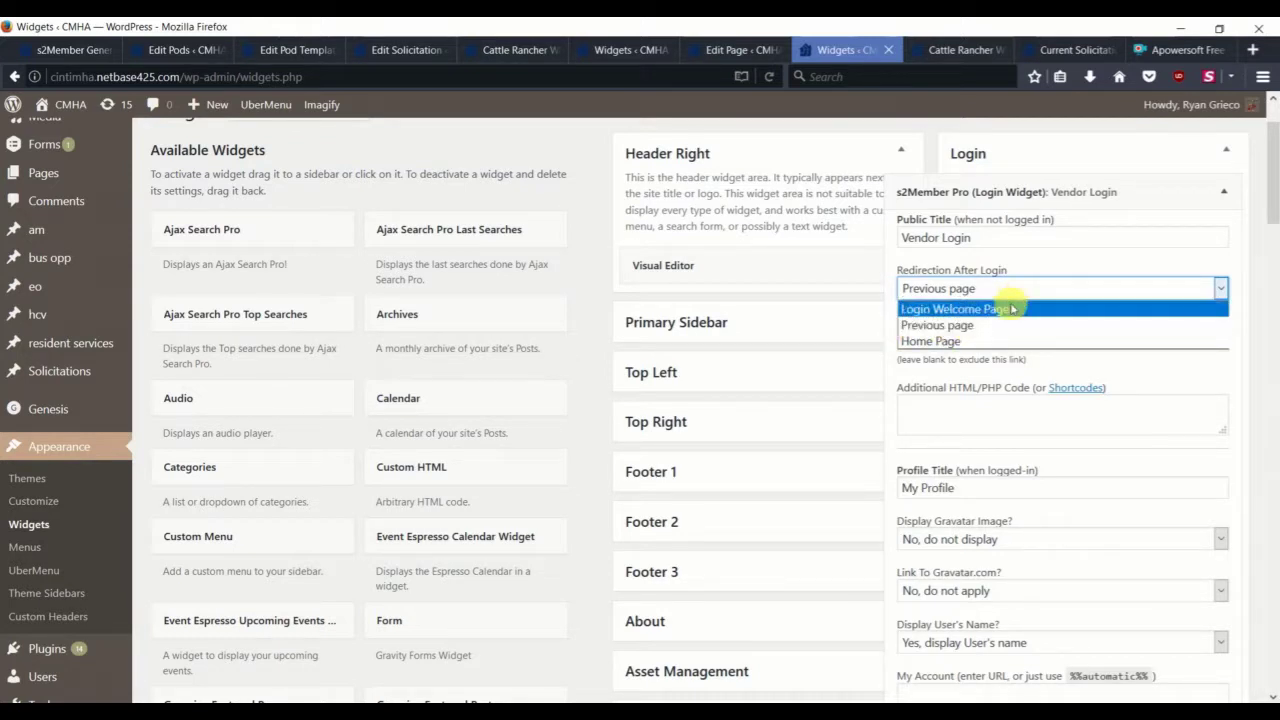
{"action": "left_click", "coordinate": [1085, 266]}
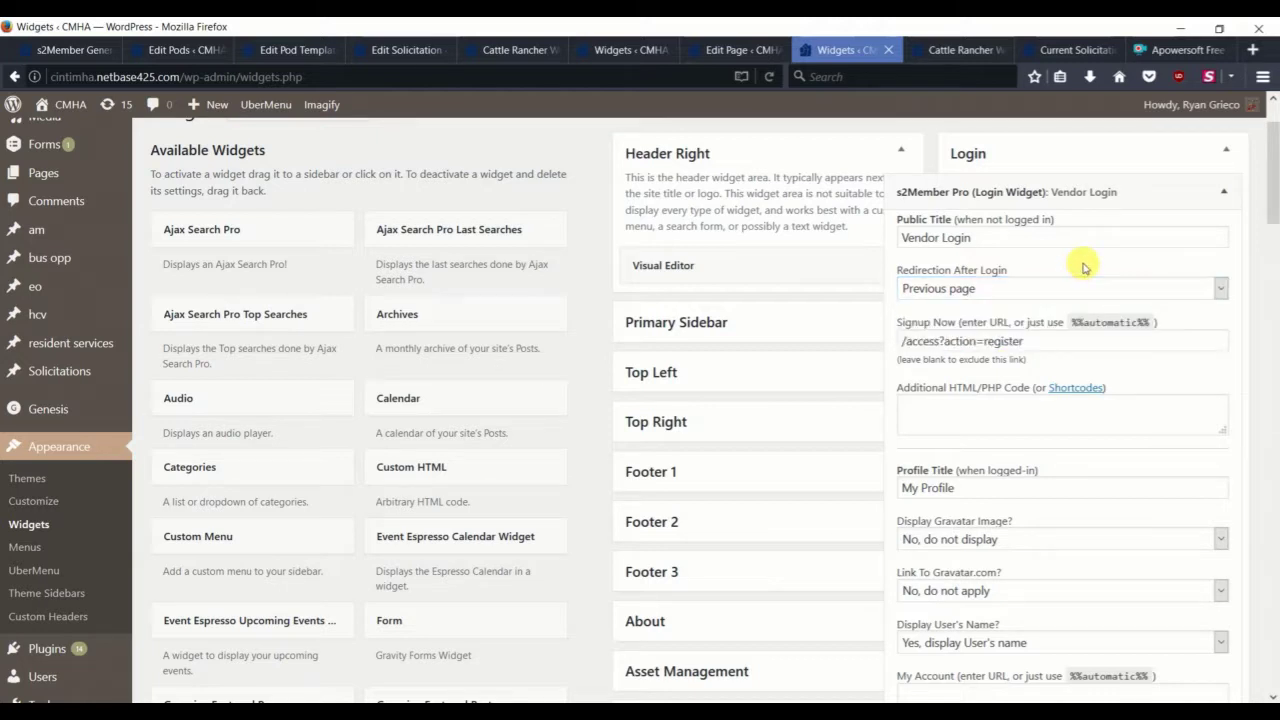
{"action": "left_click", "coordinate": [1224, 192]}
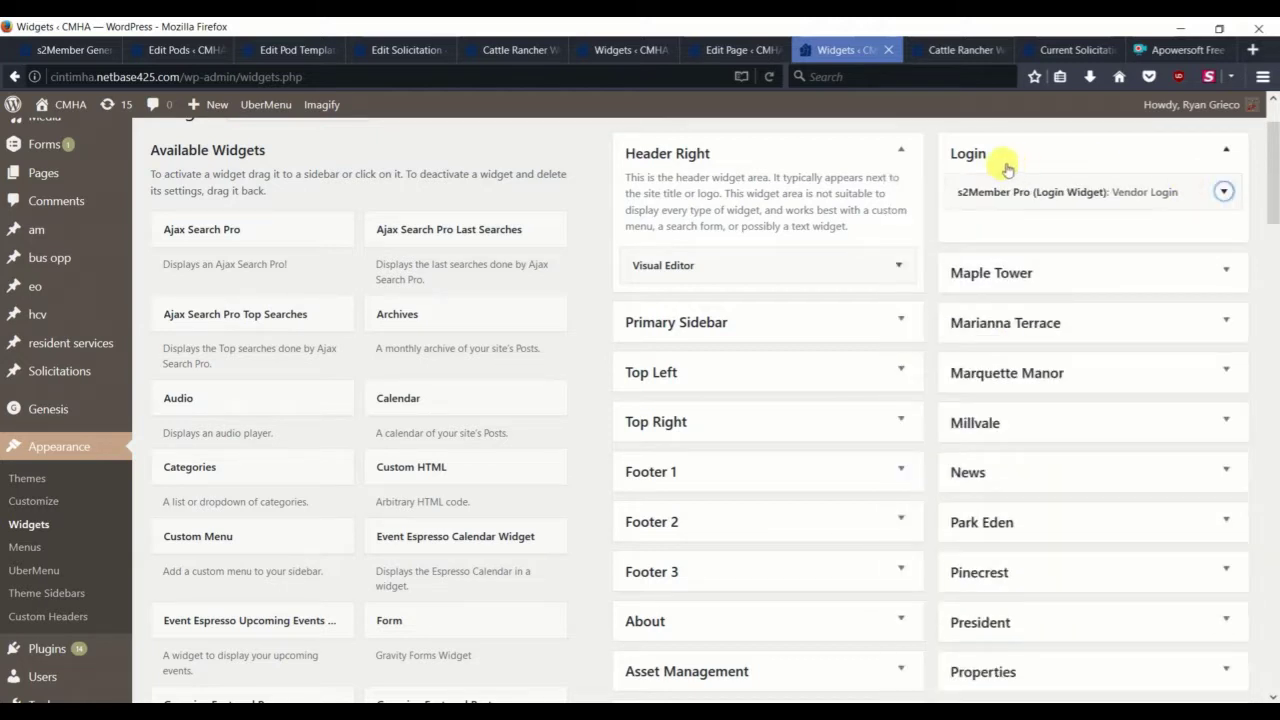
{"action": "scroll", "coordinate": [106, 580], "scroll_direction": "down", "scroll_amount": 1}
{"action": "scroll", "coordinate": [106, 580], "scroll_direction": "down", "scroll_amount": 2}
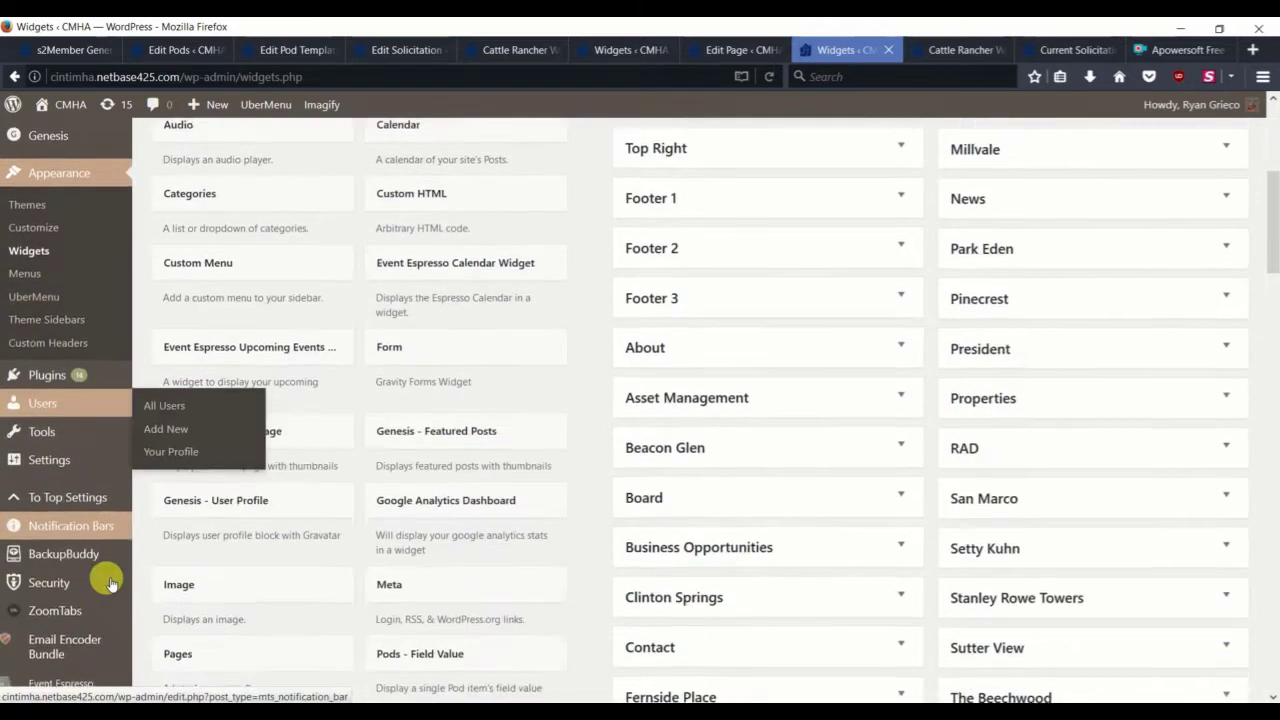
{"action": "scroll", "coordinate": [90, 590], "scroll_direction": "down", "scroll_amount": 1}
Step: Switch to the s2Member General Options page and reload it
{"action": "left_click", "coordinate": [64, 50]}
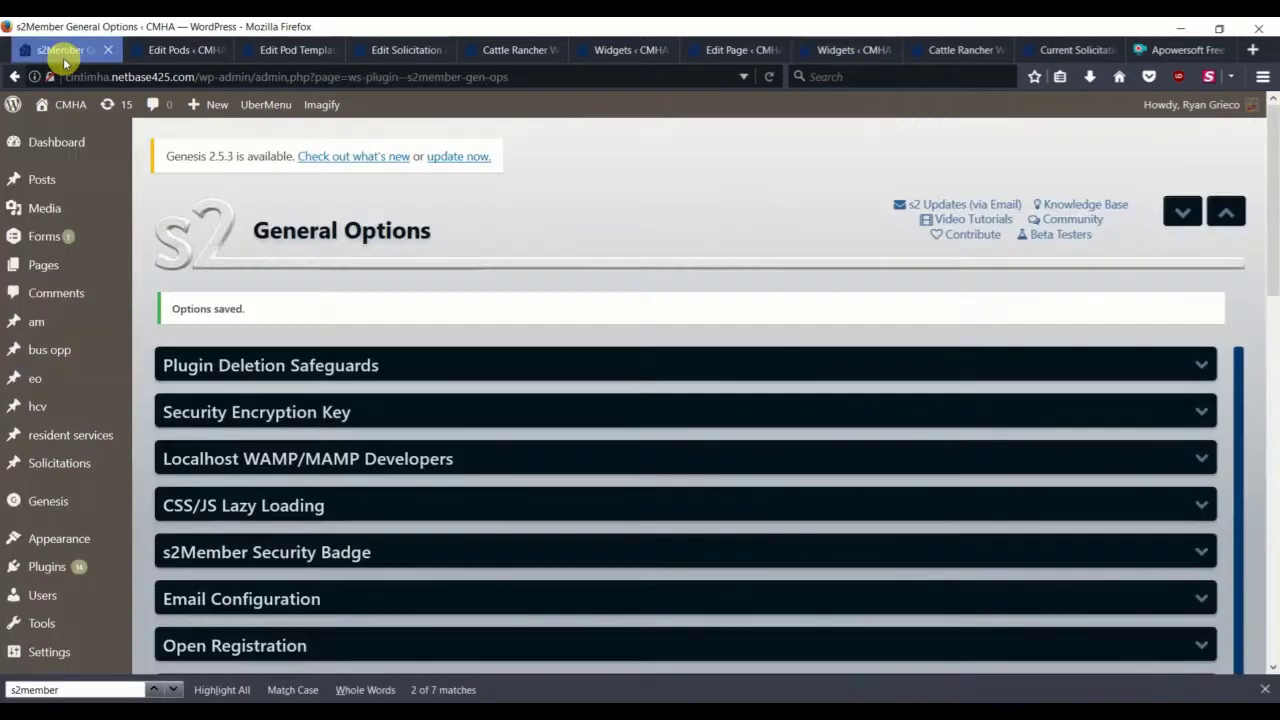
{"action": "scroll", "coordinate": [176, 266], "scroll_direction": "down", "scroll_amount": 2}
{"action": "scroll", "coordinate": [176, 266], "scroll_direction": "down", "scroll_amount": 1}
{"action": "scroll", "coordinate": [206, 323], "scroll_direction": "down", "scroll_amount": 2}
{"action": "scroll", "coordinate": [100, 386], "scroll_direction": "down", "scroll_amount": 1}
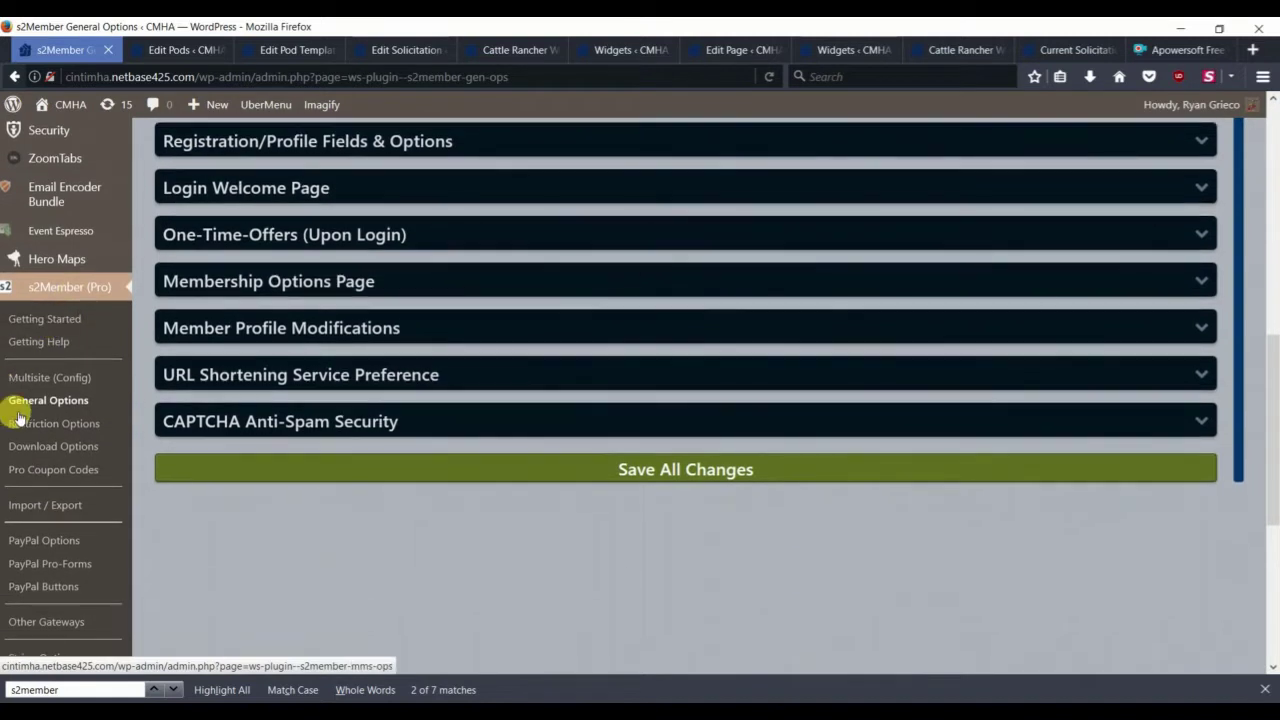
{"action": "left_click", "coordinate": [70, 401]}
Step: Expand Open Registration and confirm free Level #0 registration is set to Yes
{"action": "scroll", "coordinate": [236, 408], "scroll_direction": "up", "scroll_amount": 3}
{"action": "scroll", "coordinate": [314, 409], "scroll_direction": "up", "scroll_amount": 3}
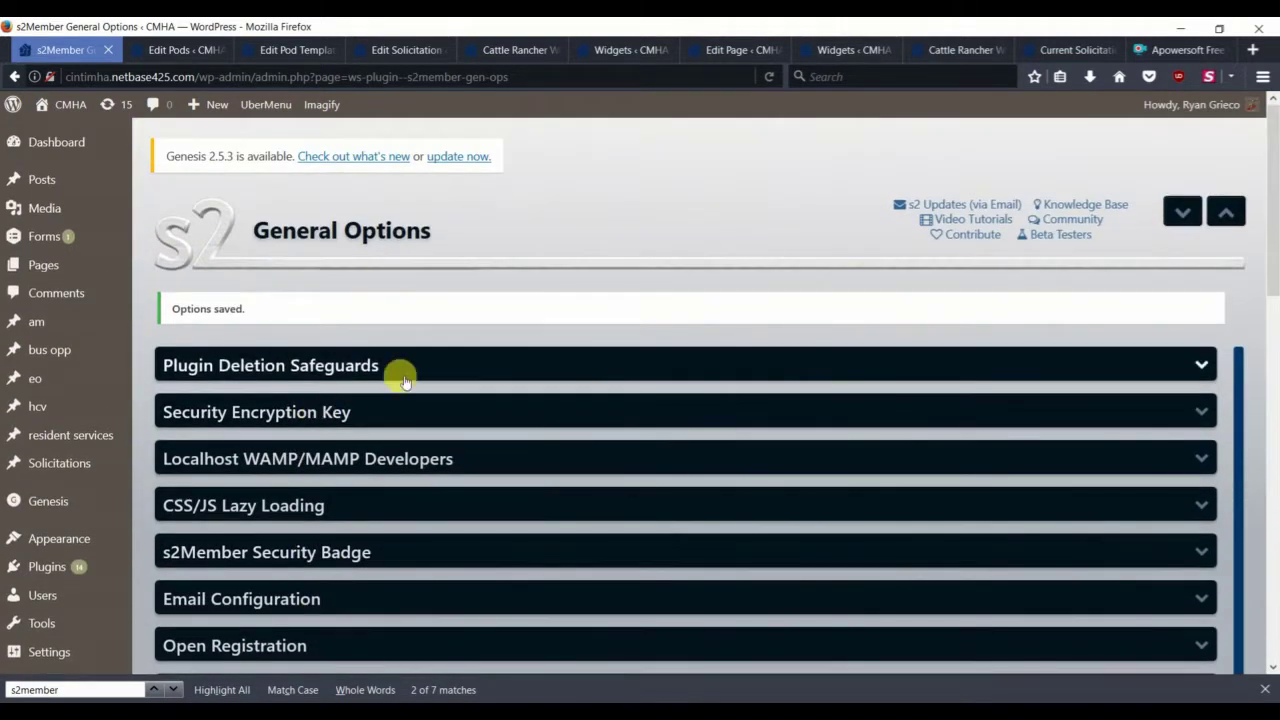
{"action": "scroll", "coordinate": [411, 387], "scroll_direction": "down", "scroll_amount": 1}
{"action": "scroll", "coordinate": [397, 389], "scroll_direction": "down", "scroll_amount": 1}
{"action": "left_click", "coordinate": [395, 450]}
{"action": "scroll", "coordinate": [337, 417], "scroll_direction": "down", "scroll_amount": 1}
{"action": "scroll", "coordinate": [343, 408], "scroll_direction": "down", "scroll_amount": 1}
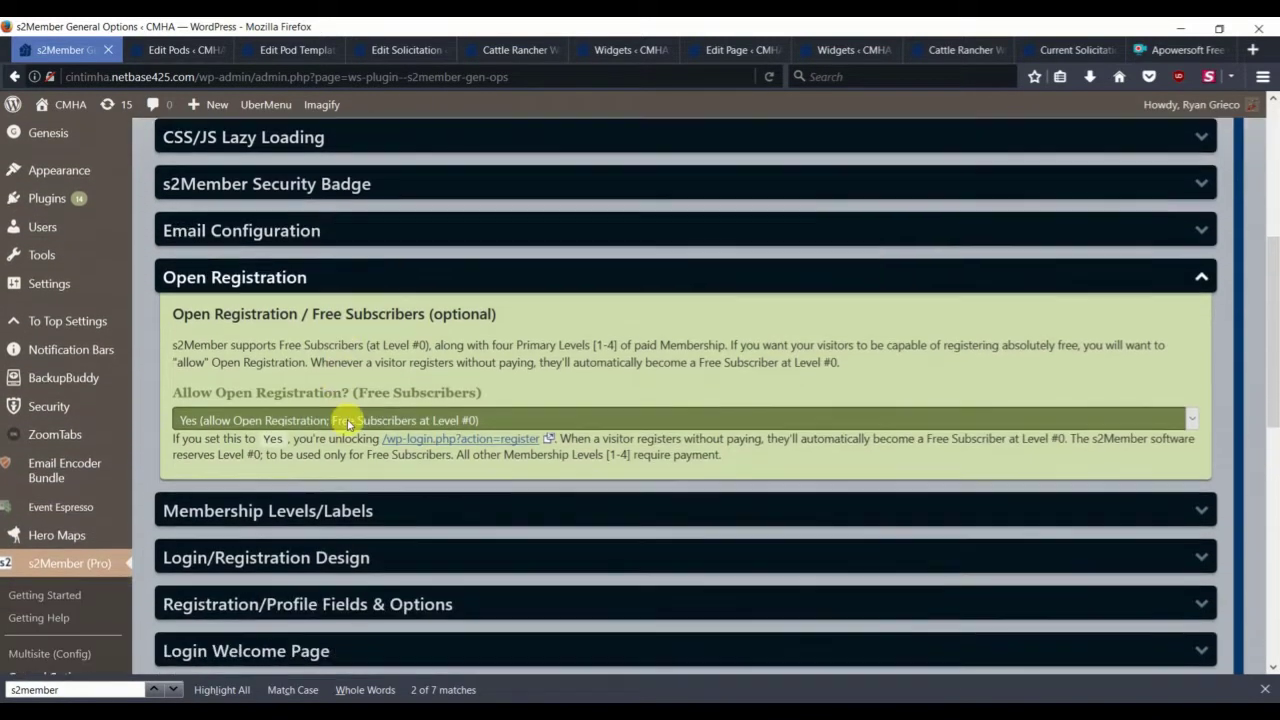
{"action": "left_click", "coordinate": [197, 427]}
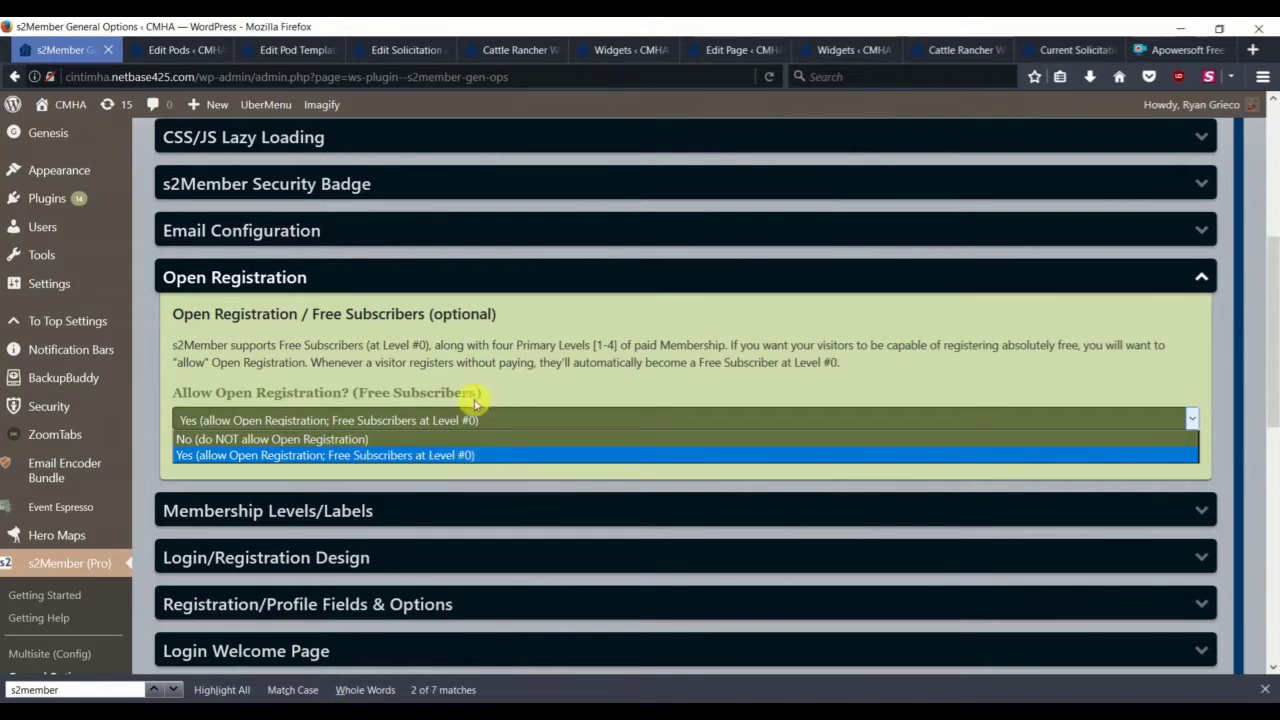
Step: On the solicitation editor, confirm Post Level Restriction still requires Level #0 without changing it
{"action": "left_click", "coordinate": [406, 53]}
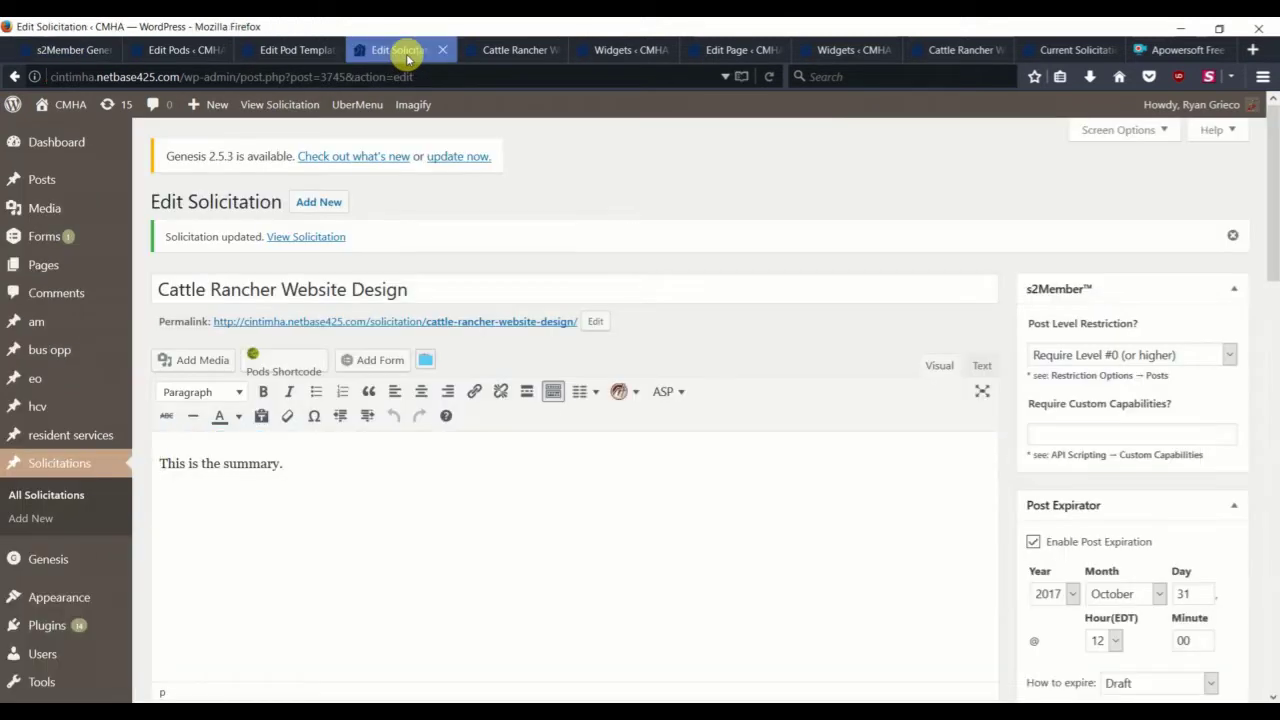
{"action": "left_click", "coordinate": [1084, 358]}
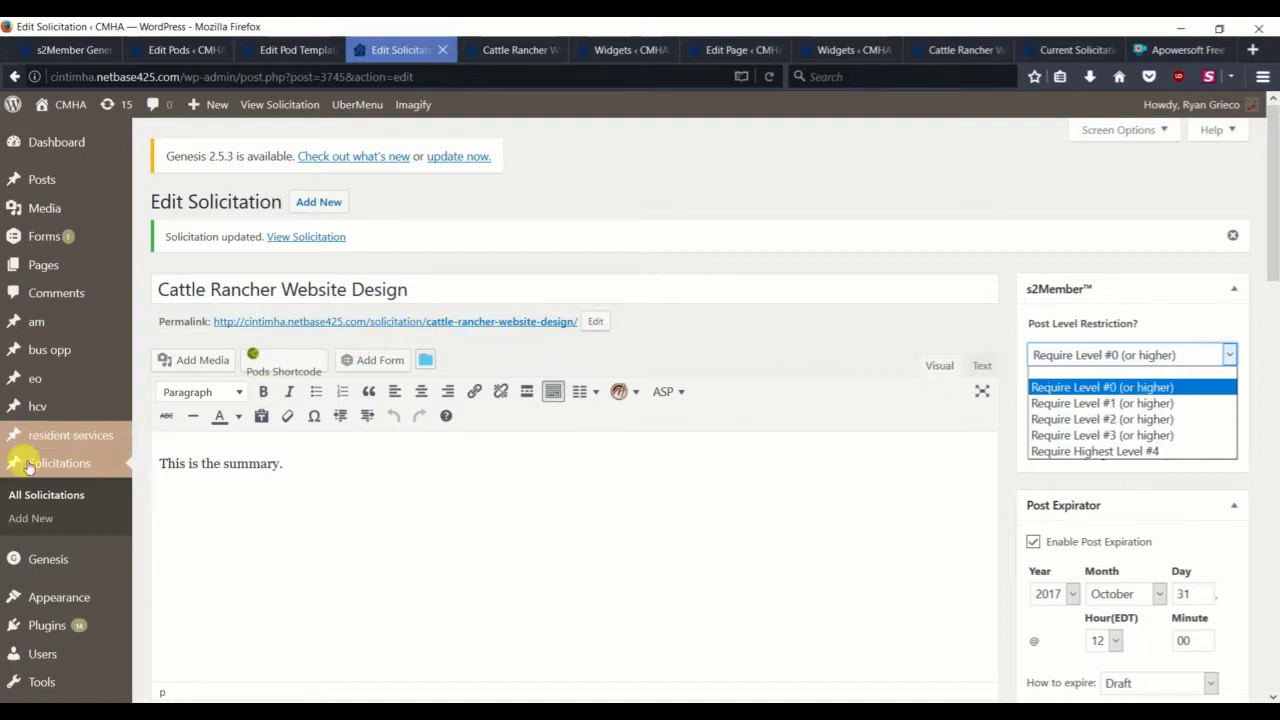
{"action": "scroll", "coordinate": [86, 571], "scroll_direction": "down", "scroll_amount": 2}
{"action": "scroll", "coordinate": [86, 578], "scroll_direction": "down", "scroll_amount": 2}
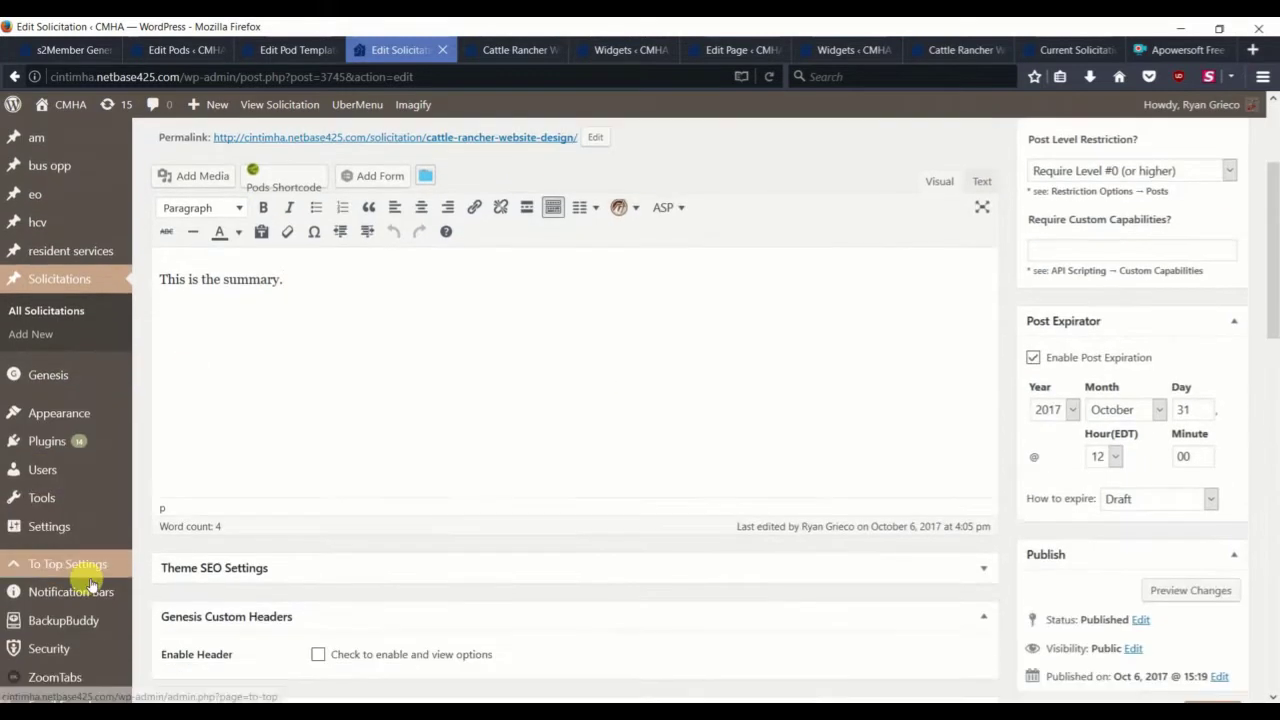
{"action": "scroll", "coordinate": [90, 578], "scroll_direction": "down", "scroll_amount": 1}
{"action": "scroll", "coordinate": [113, 574], "scroll_direction": "down", "scroll_amount": 1}
{"action": "scroll", "coordinate": [130, 580], "scroll_direction": "down", "scroll_amount": 2}
{"action": "scroll", "coordinate": [423, 486], "scroll_direction": "down", "scroll_amount": 2}
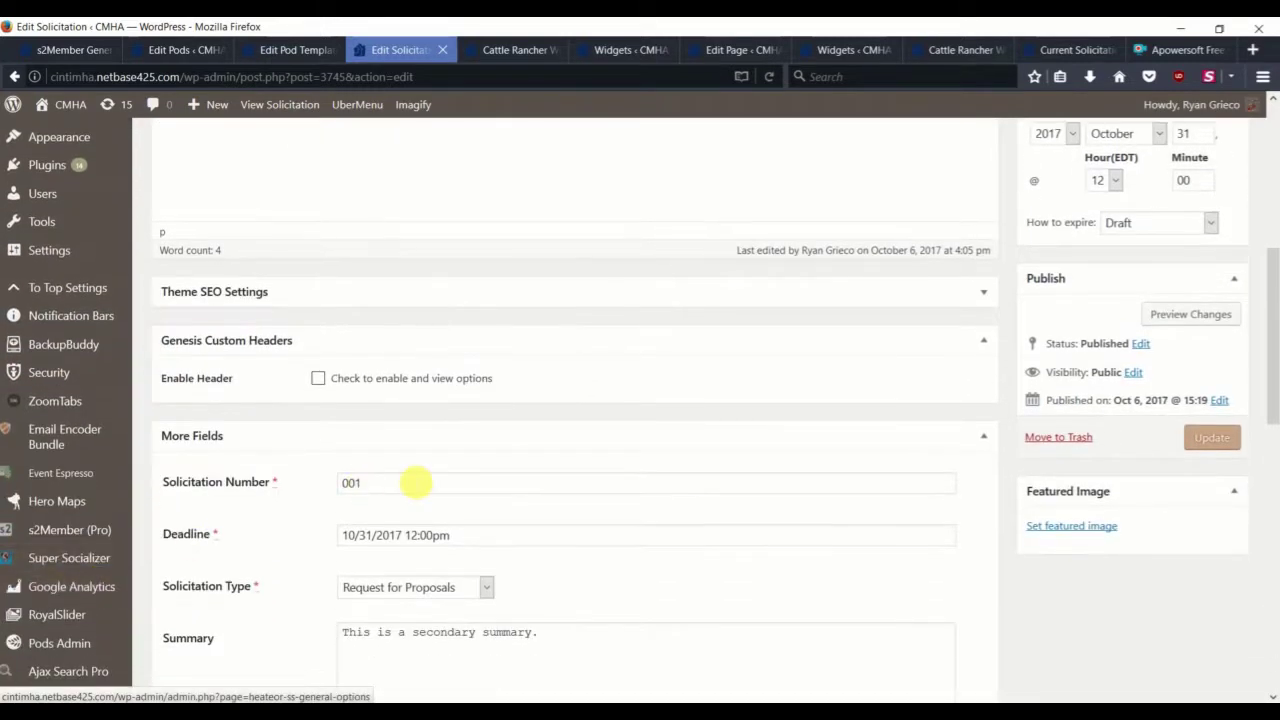
{"action": "scroll", "coordinate": [928, 449], "scroll_direction": "up", "scroll_amount": 10}
{"action": "left_click", "coordinate": [1082, 356]}
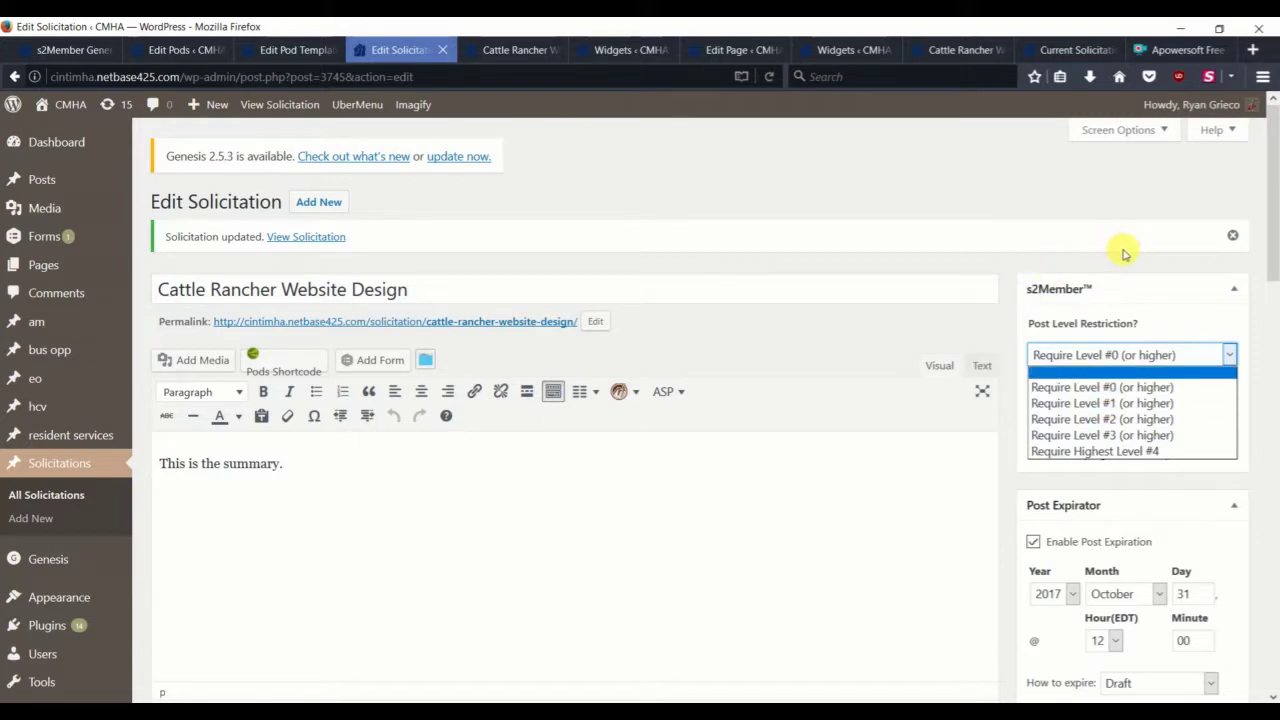
{"action": "left_click", "coordinate": [1123, 254]}
Step: Cycle through the pod template and Pods tabs back to s2Member General Options
{"action": "left_click", "coordinate": [275, 52]}
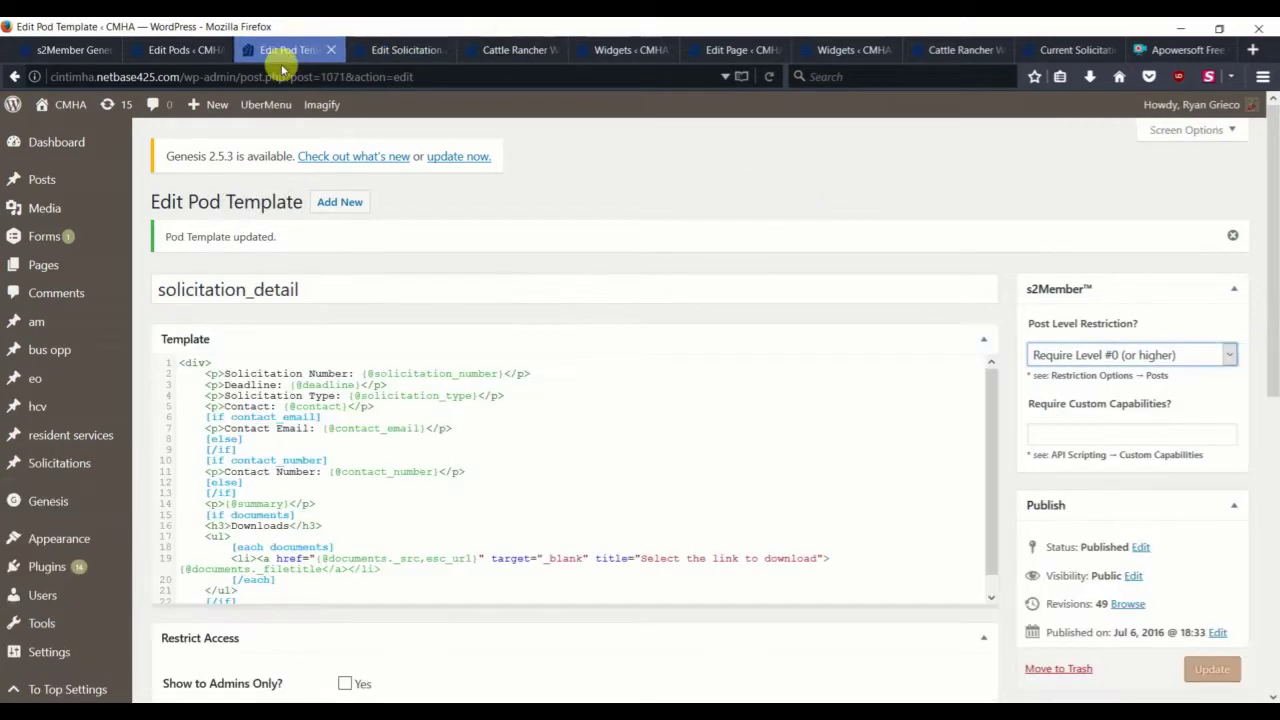
{"action": "left_click", "coordinate": [180, 50]}
{"action": "left_click", "coordinate": [52, 50]}
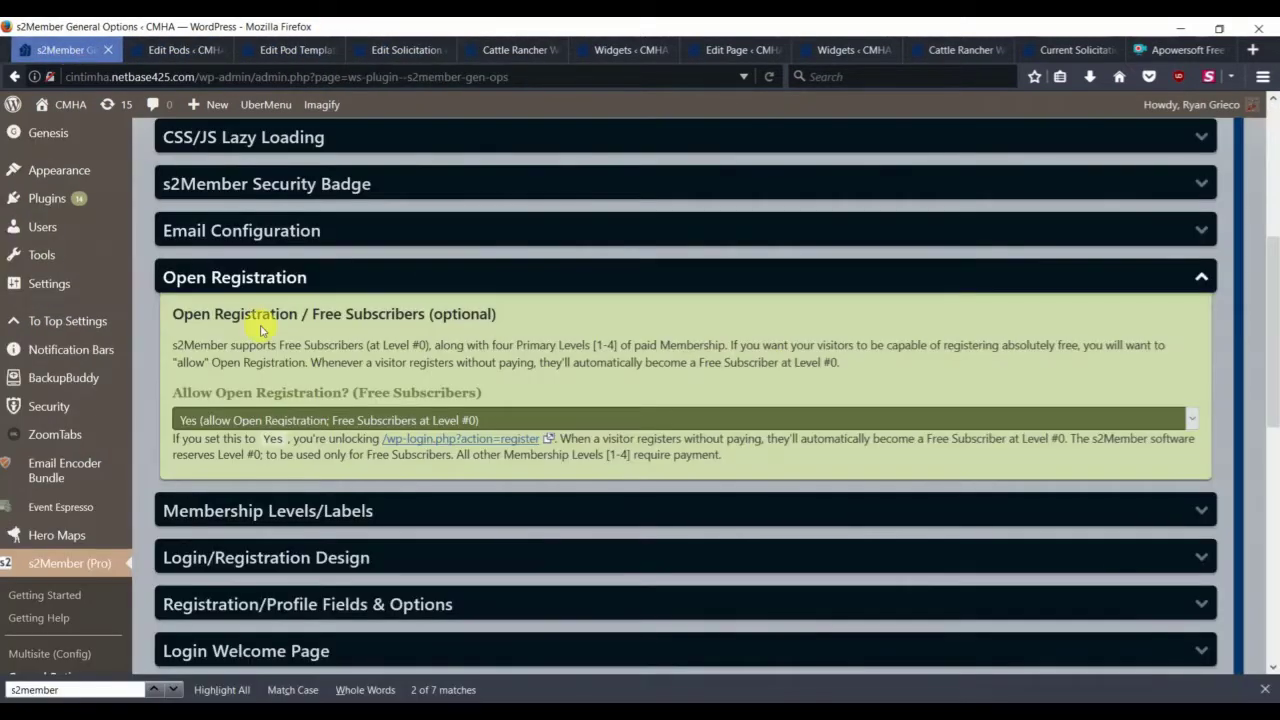
Step: Review the membership level labels, selecting the Level #0 label Vendor
{"action": "scroll", "coordinate": [297, 432], "scroll_direction": "down", "scroll_amount": 2}
{"action": "left_click", "coordinate": [280, 416]}
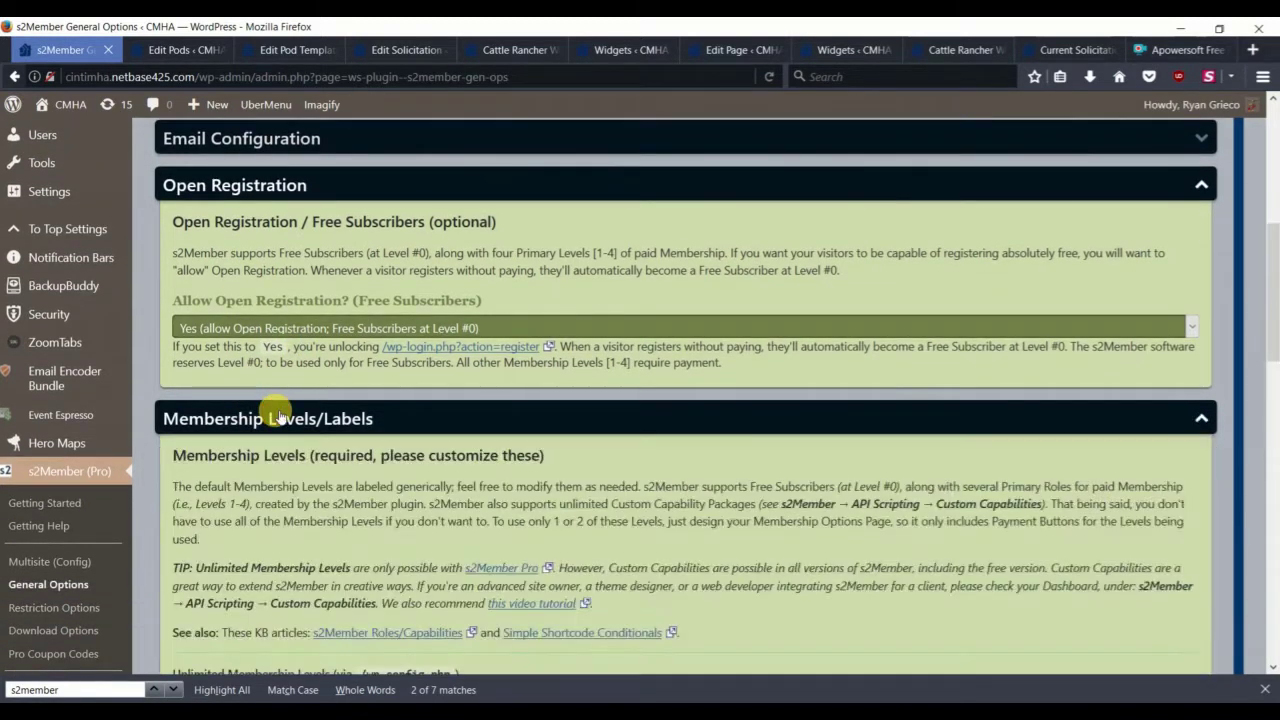
{"action": "scroll", "coordinate": [395, 356], "scroll_direction": "down", "scroll_amount": 3}
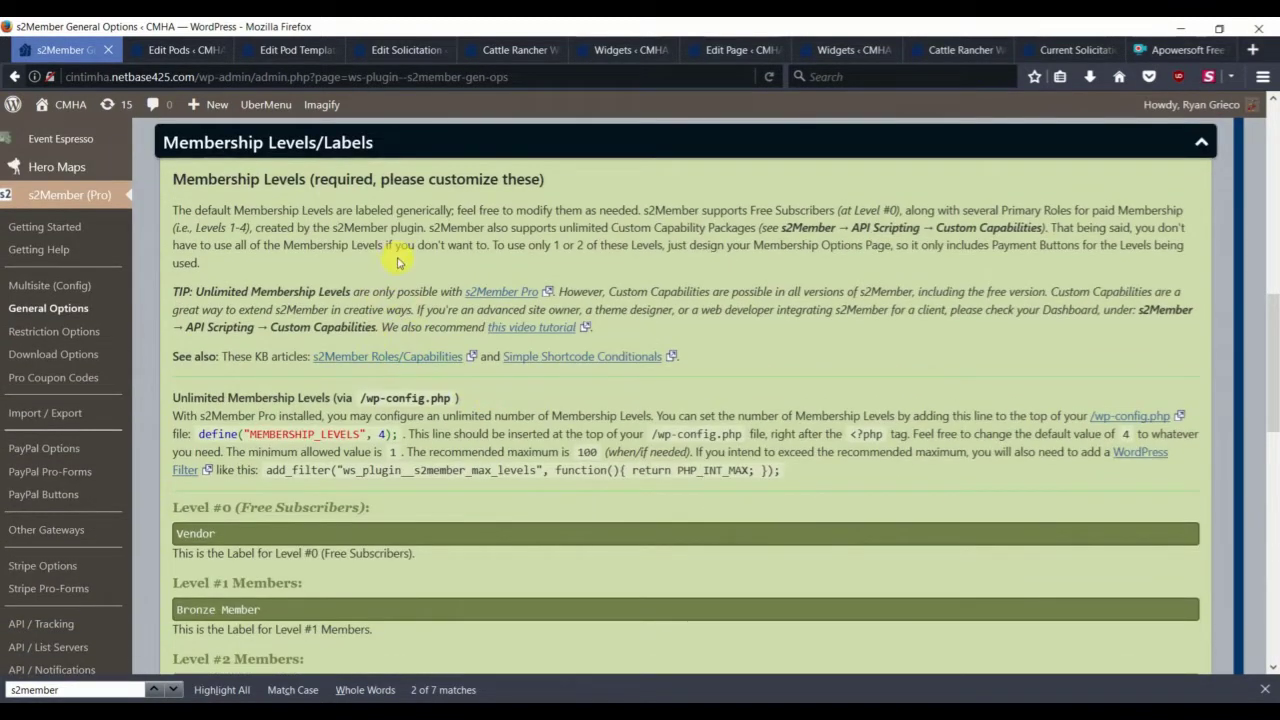
{"action": "left_click", "coordinate": [346, 145]}
{"action": "left_click", "coordinate": [195, 533]}
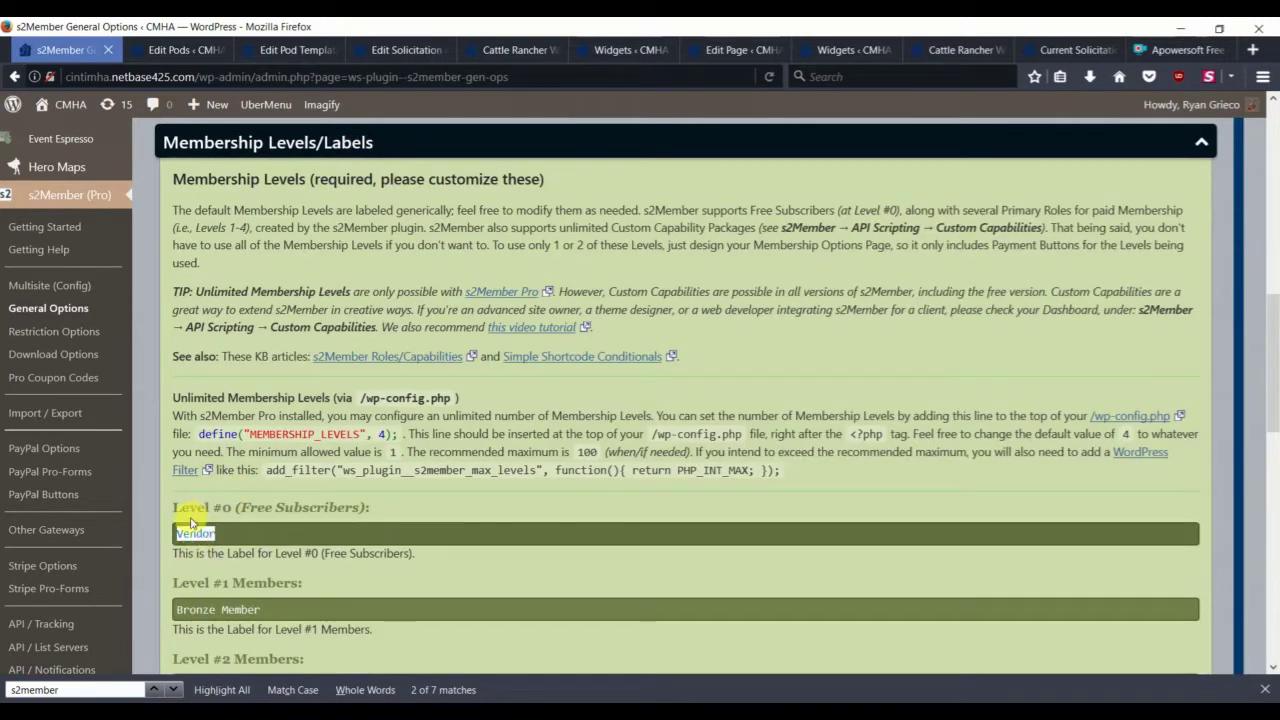
{"action": "left_click", "coordinate": [296, 145]}
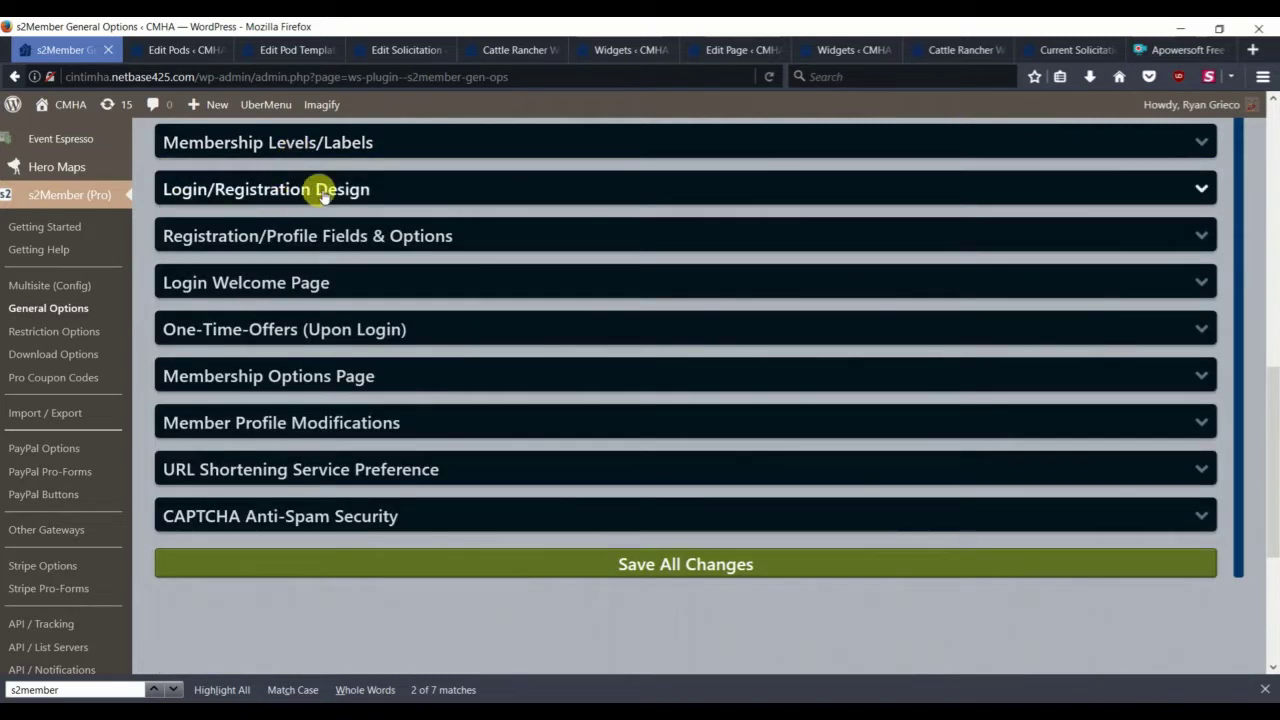
Step: Delete custom registration field 7 and save all s2Member option changes
{"action": "left_click", "coordinate": [343, 240]}
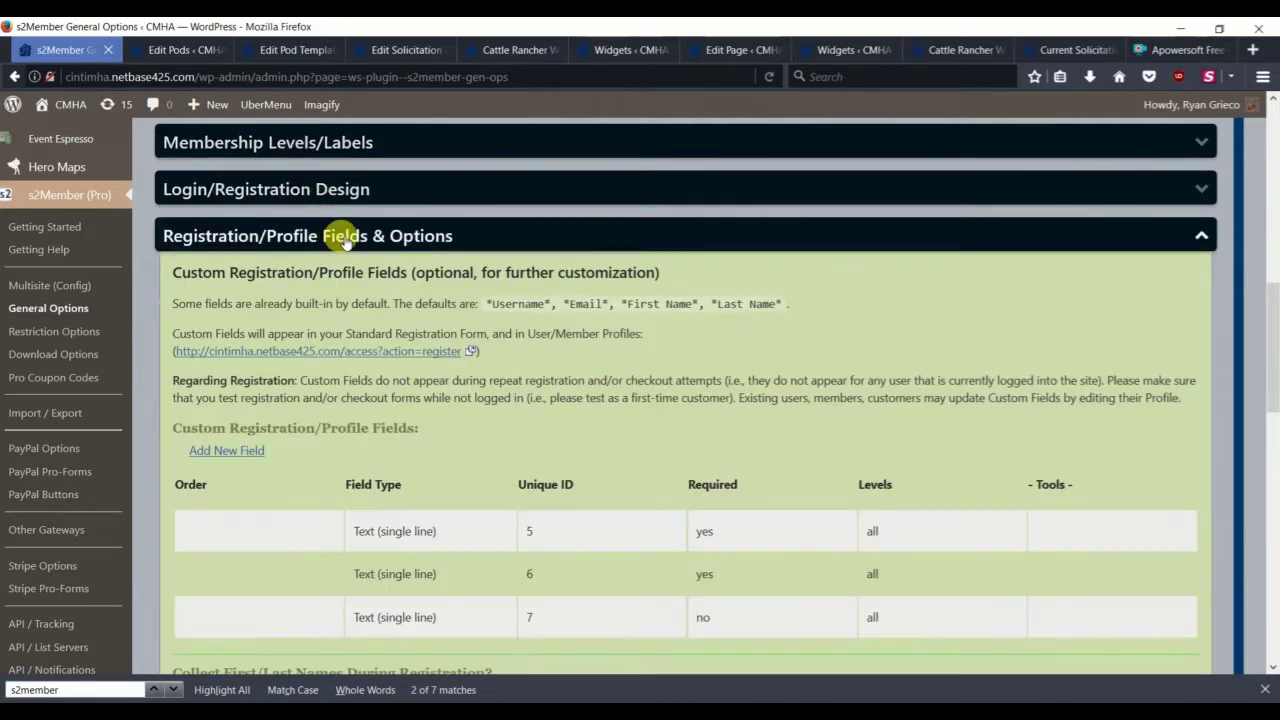
{"action": "scroll", "coordinate": [295, 330], "scroll_direction": "down", "scroll_amount": 3}
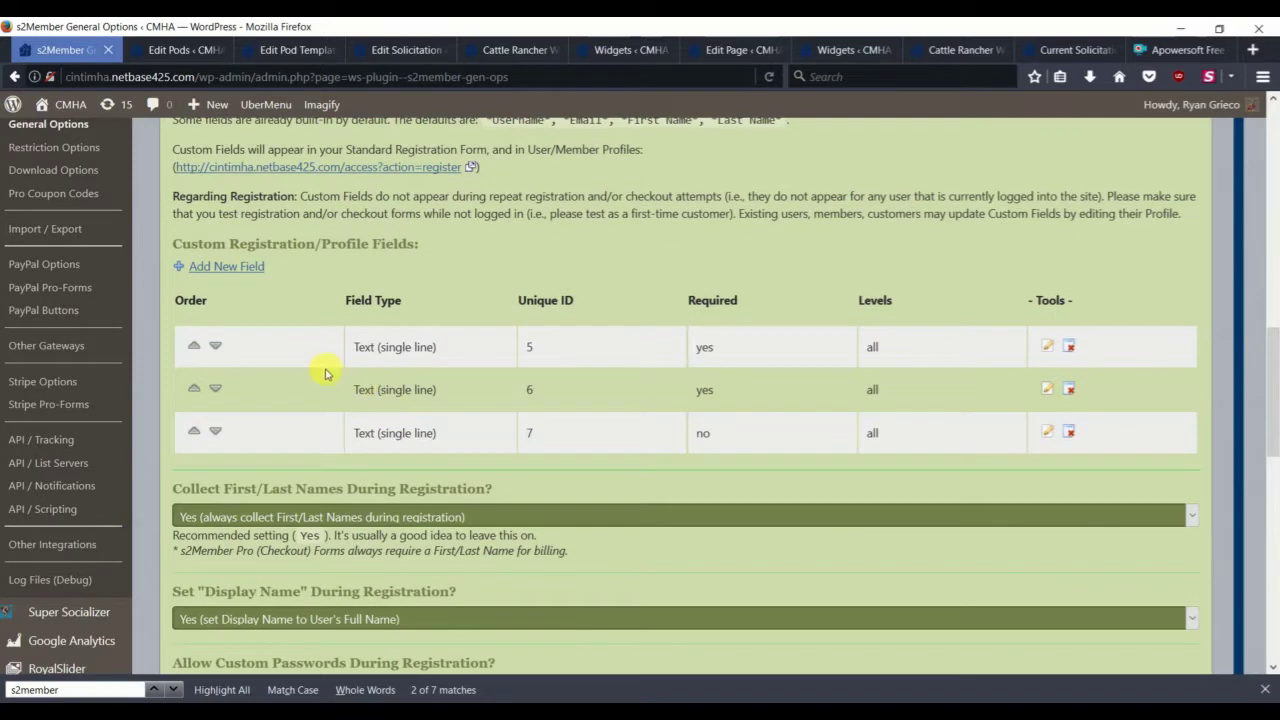
{"action": "scroll", "coordinate": [700, 378], "scroll_direction": "down", "scroll_amount": 2}
{"action": "left_click", "coordinate": [1069, 339]}
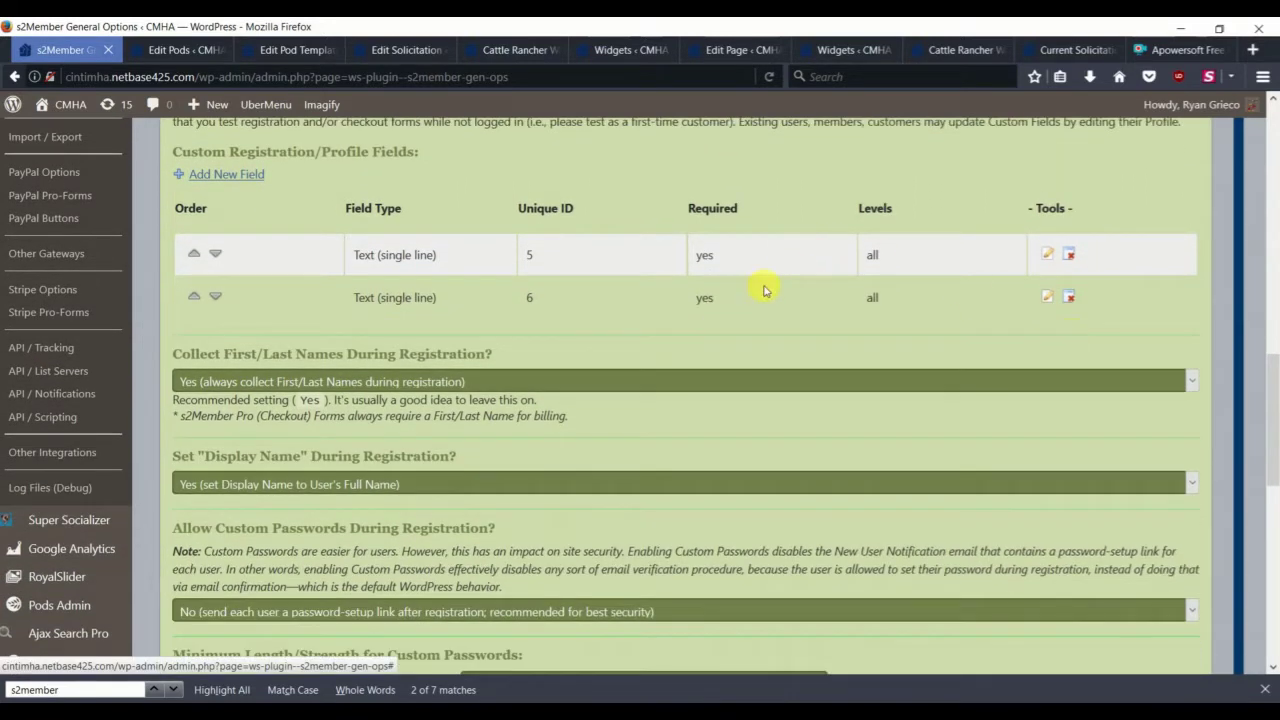
{"action": "scroll", "coordinate": [763, 290], "scroll_direction": "up", "scroll_amount": 4}
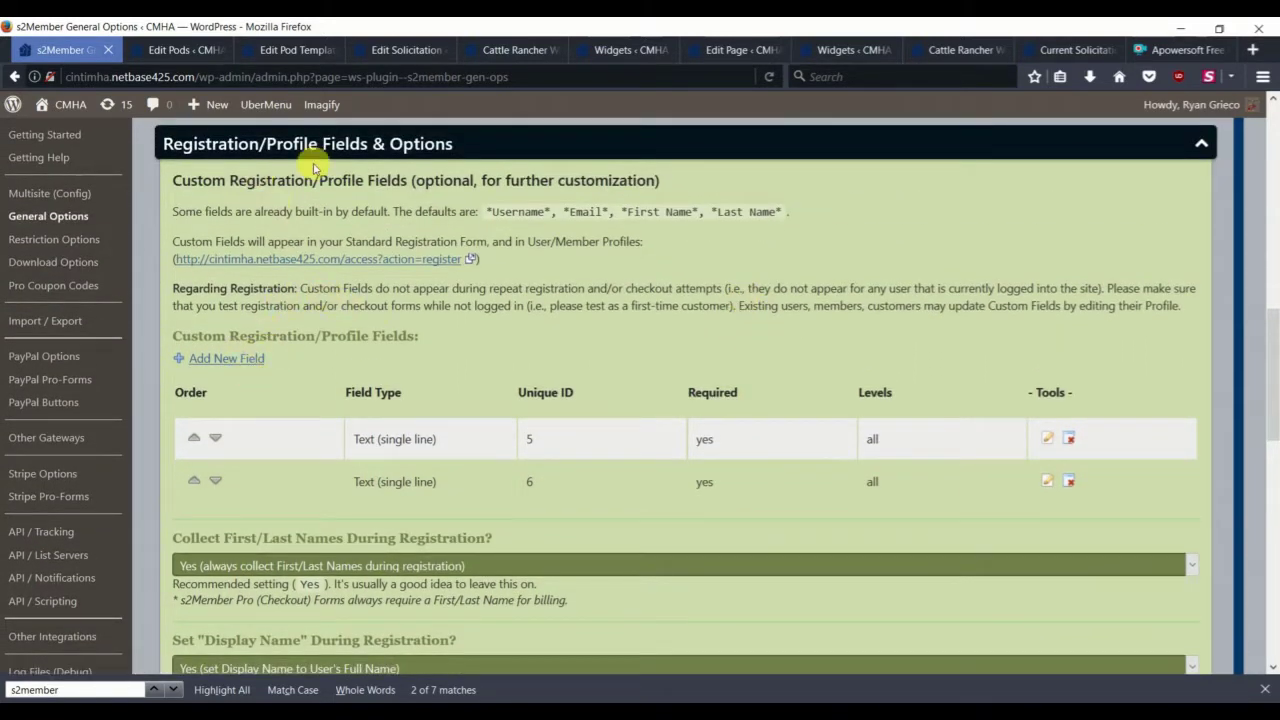
{"action": "scroll", "coordinate": [775, 437], "scroll_direction": "down", "scroll_amount": 10}
{"action": "scroll", "coordinate": [680, 460], "scroll_direction": "down", "scroll_amount": 8}
{"action": "left_click", "coordinate": [546, 586]}
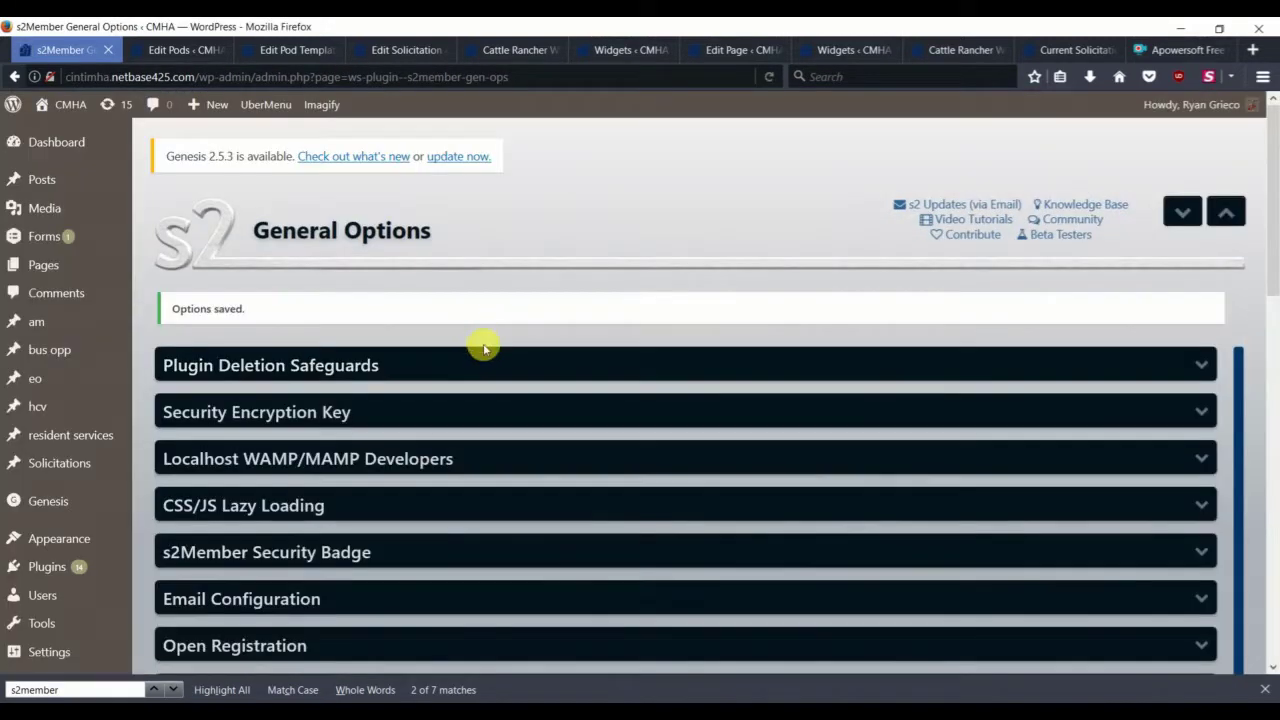
Step: Look over the Login/Registration Design settings, then collapse them again
{"action": "scroll", "coordinate": [484, 349], "scroll_direction": "down", "scroll_amount": 5}
{"action": "left_click", "coordinate": [363, 378]}
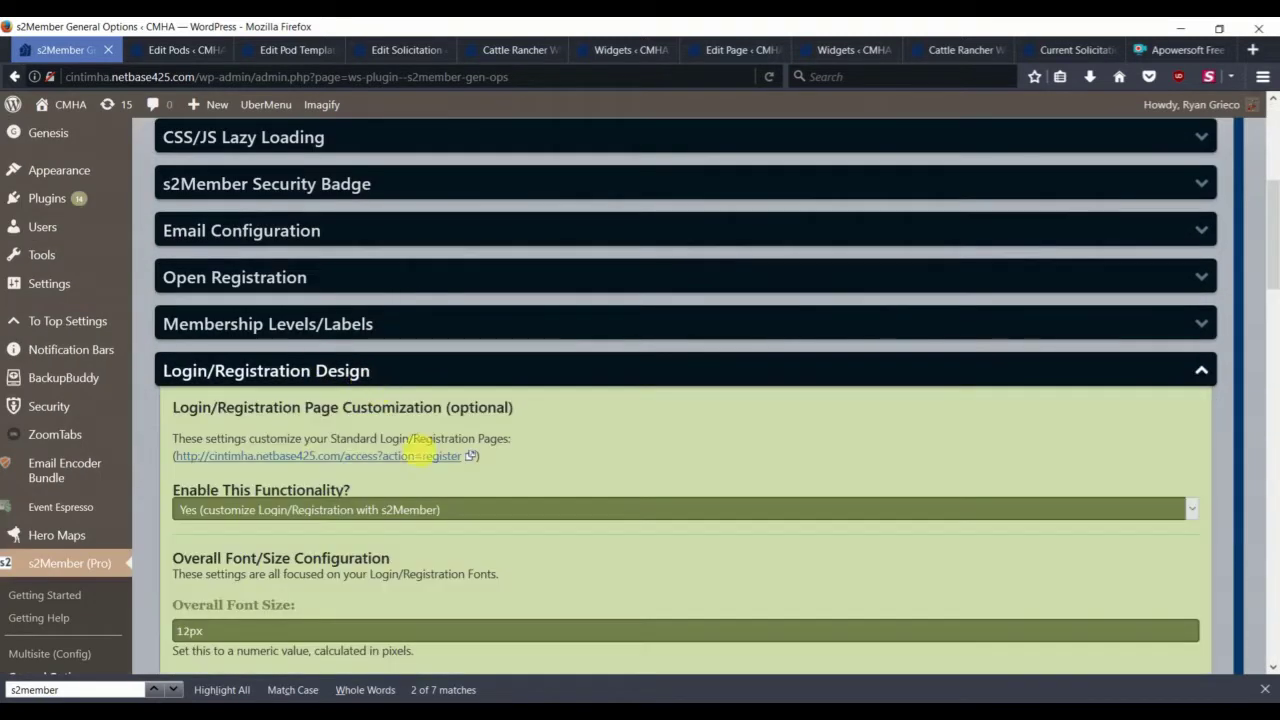
{"action": "scroll", "coordinate": [457, 400], "scroll_direction": "down", "scroll_amount": 4}
{"action": "scroll", "coordinate": [457, 400], "scroll_direction": "down", "scroll_amount": 1}
{"action": "scroll", "coordinate": [450, 400], "scroll_direction": "down", "scroll_amount": 2}
{"action": "scroll", "coordinate": [448, 400], "scroll_direction": "down", "scroll_amount": 1}
{"action": "scroll", "coordinate": [430, 399], "scroll_direction": "up", "scroll_amount": 4}
{"action": "scroll", "coordinate": [300, 330], "scroll_direction": "up", "scroll_amount": 2}
{"action": "left_click", "coordinate": [224, 280]}
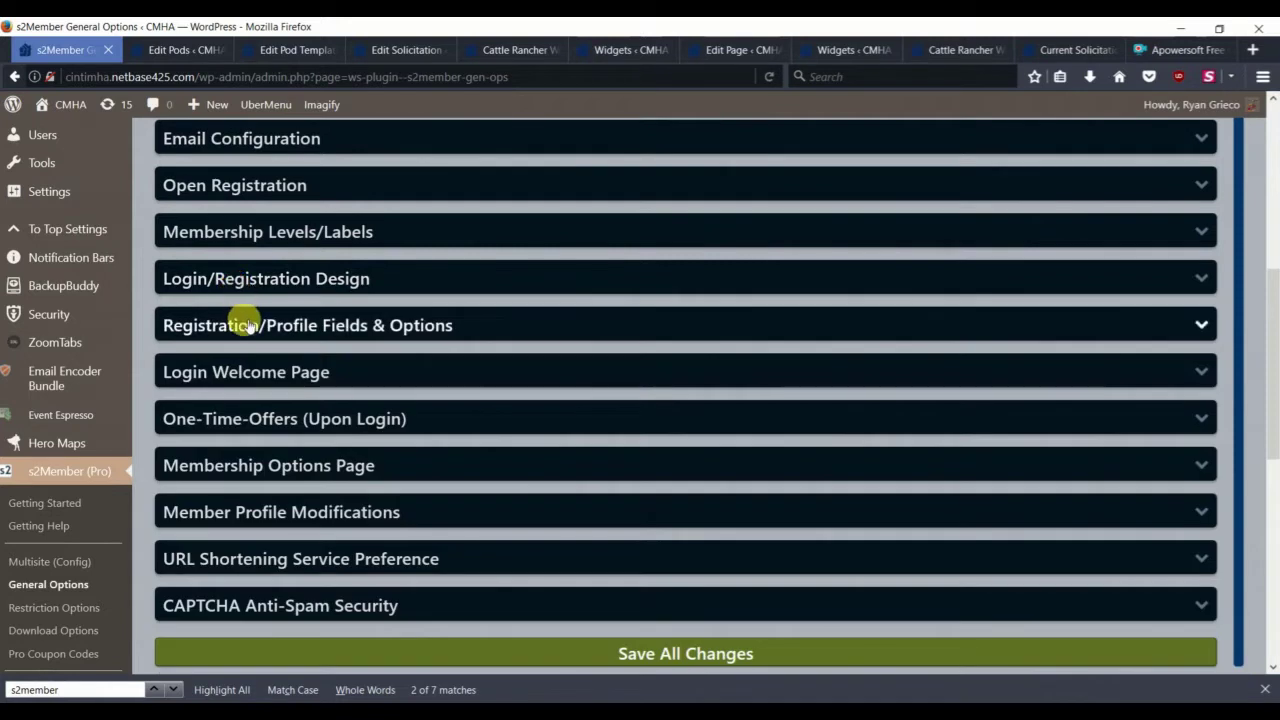
Step: Inspect custom fields 5 (Organization) and 6 (Phone Number) without changing them
{"action": "left_click", "coordinate": [248, 325]}
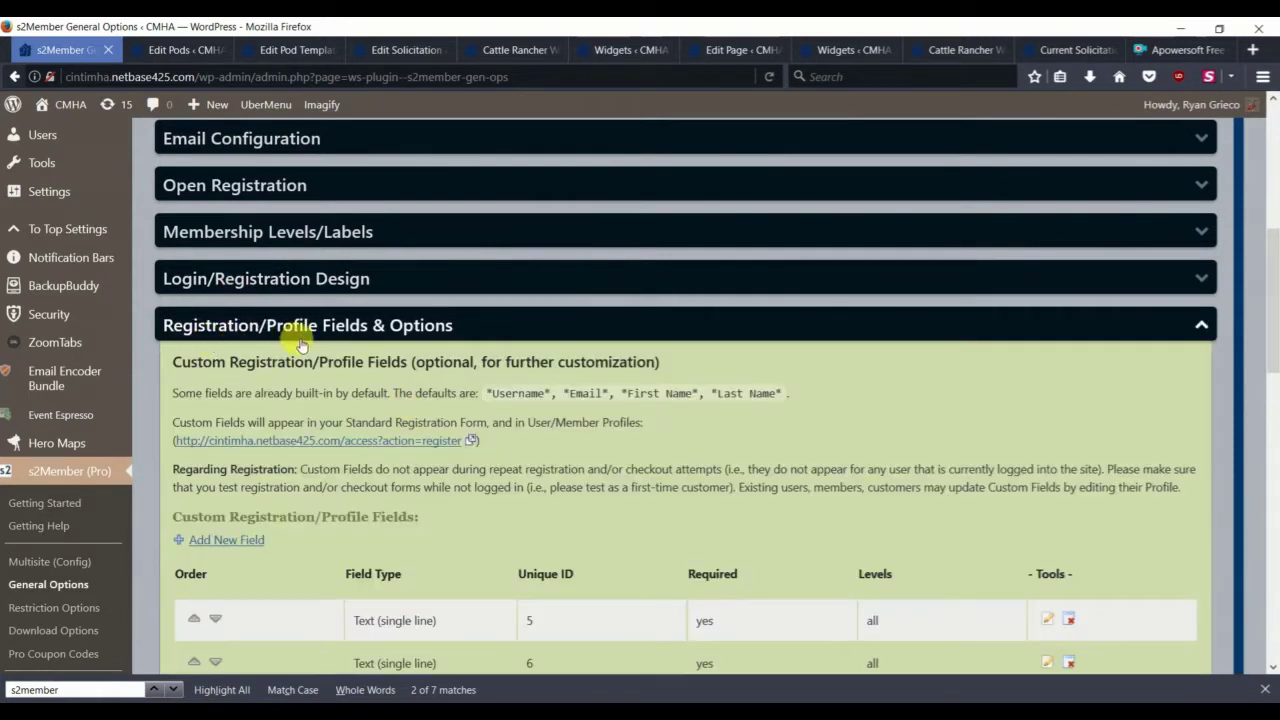
{"action": "scroll", "coordinate": [423, 320], "scroll_direction": "down", "scroll_amount": 1}
{"action": "scroll", "coordinate": [463, 370], "scroll_direction": "down", "scroll_amount": 2}
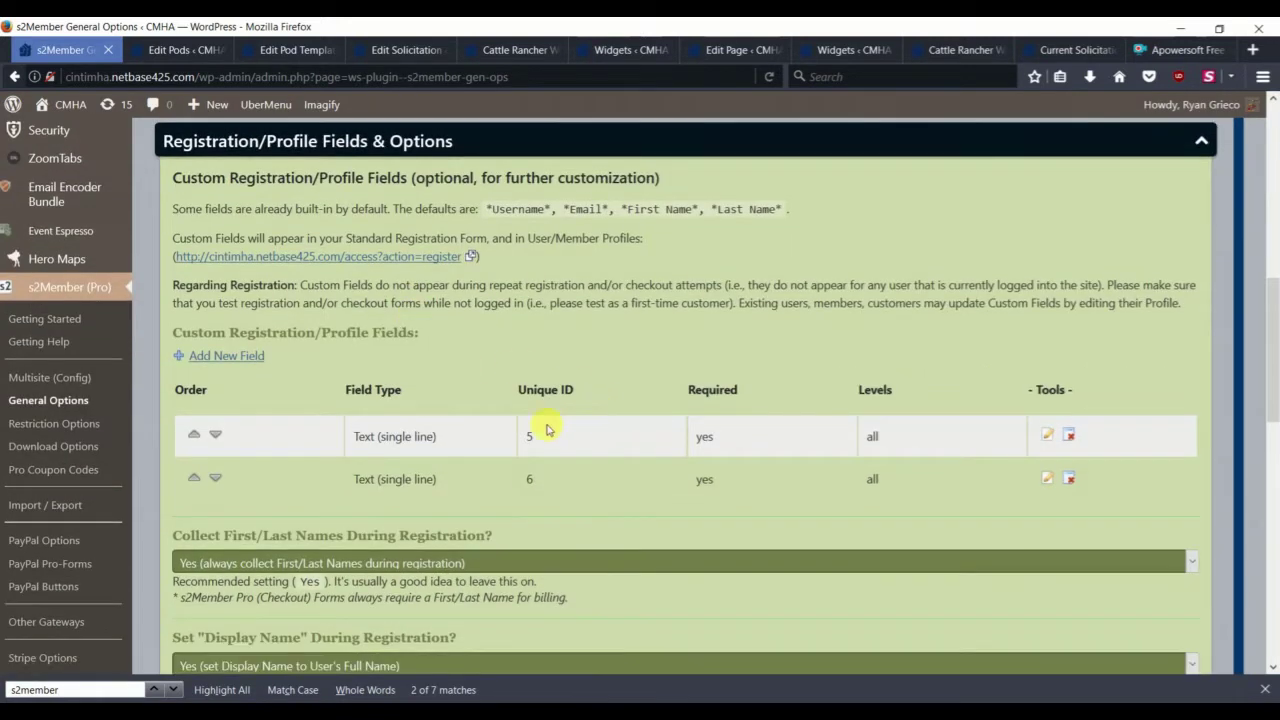
{"action": "scroll", "coordinate": [900, 440], "scroll_direction": "down", "scroll_amount": 1}
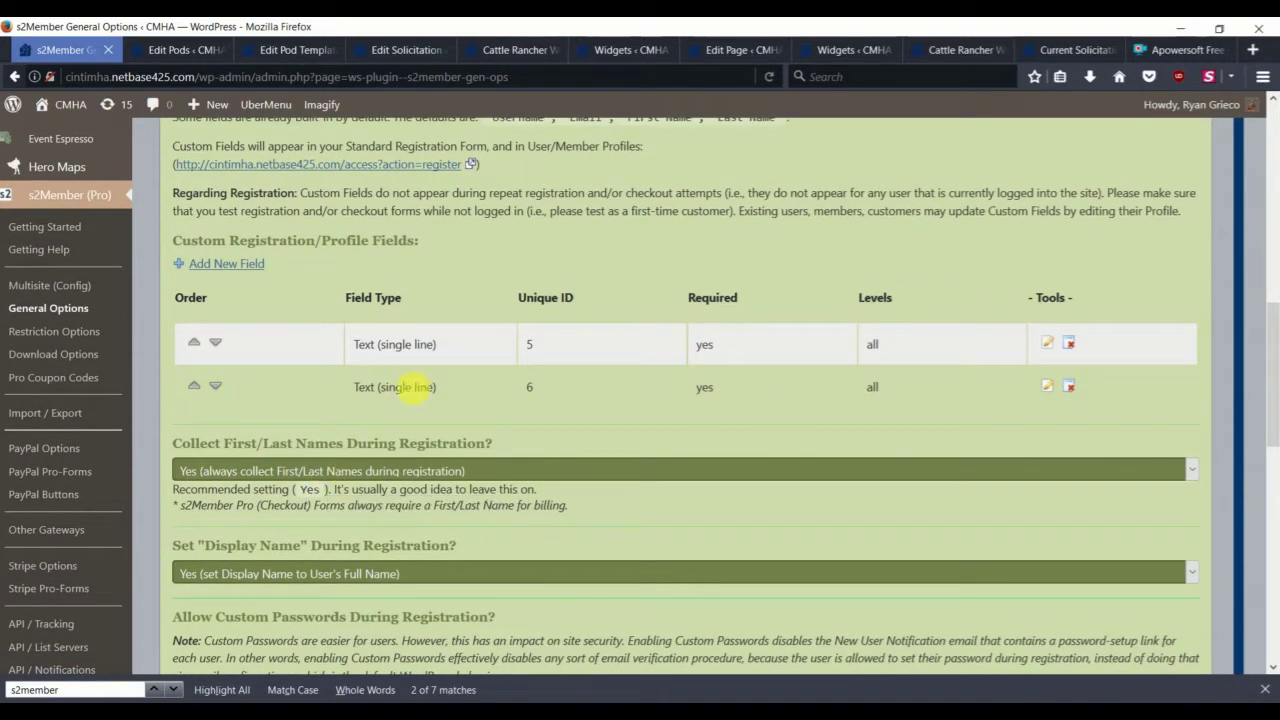
{"action": "left_click", "coordinate": [1046, 343]}
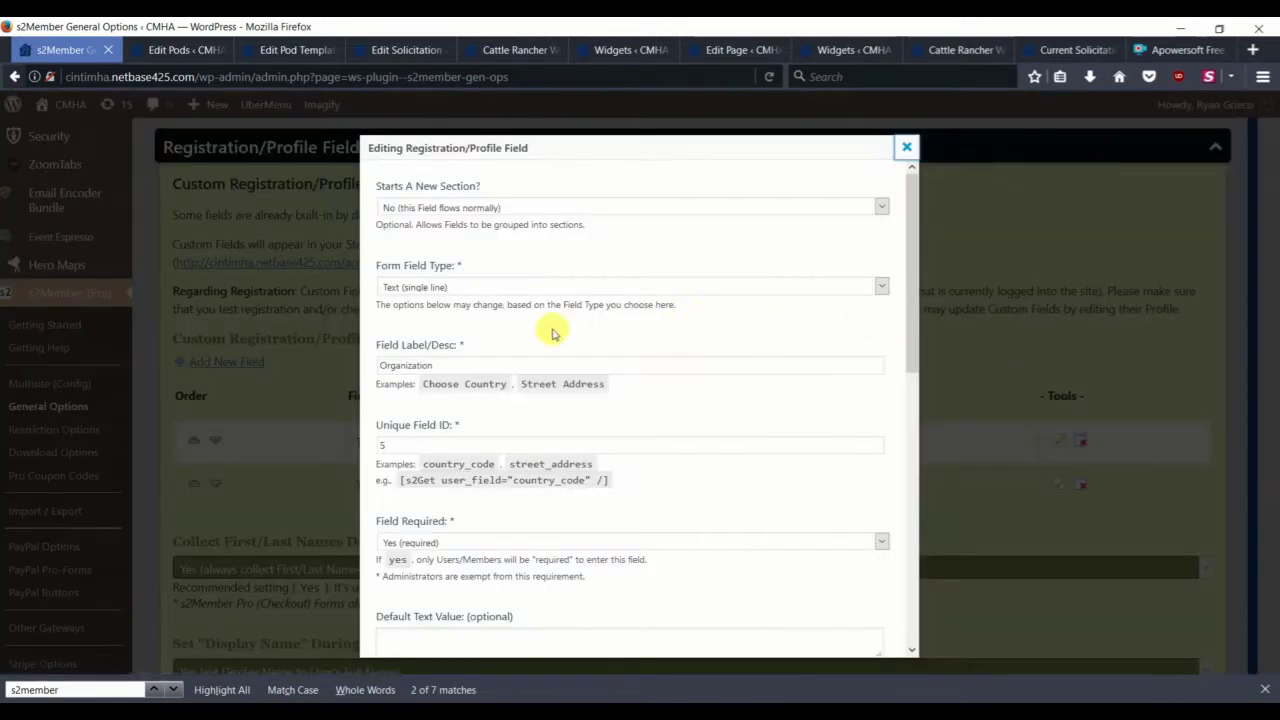
{"action": "left_click", "coordinate": [907, 148]}
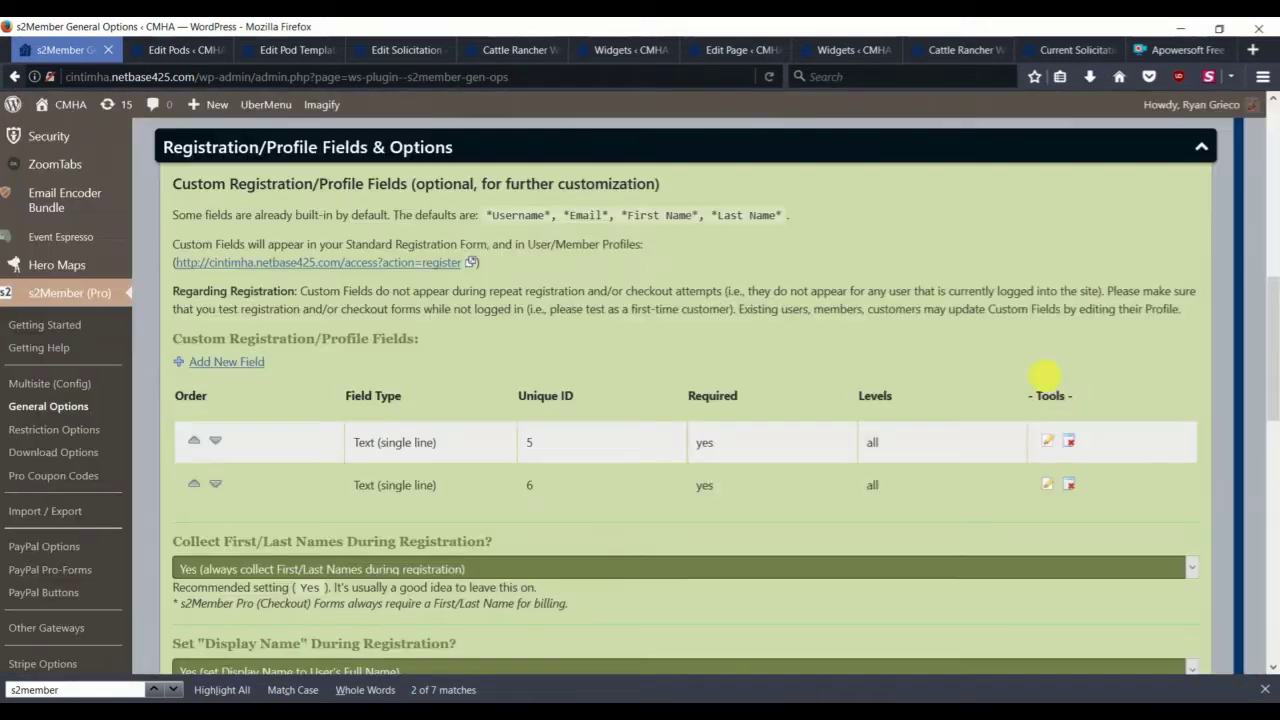
{"action": "left_click", "coordinate": [1048, 482]}
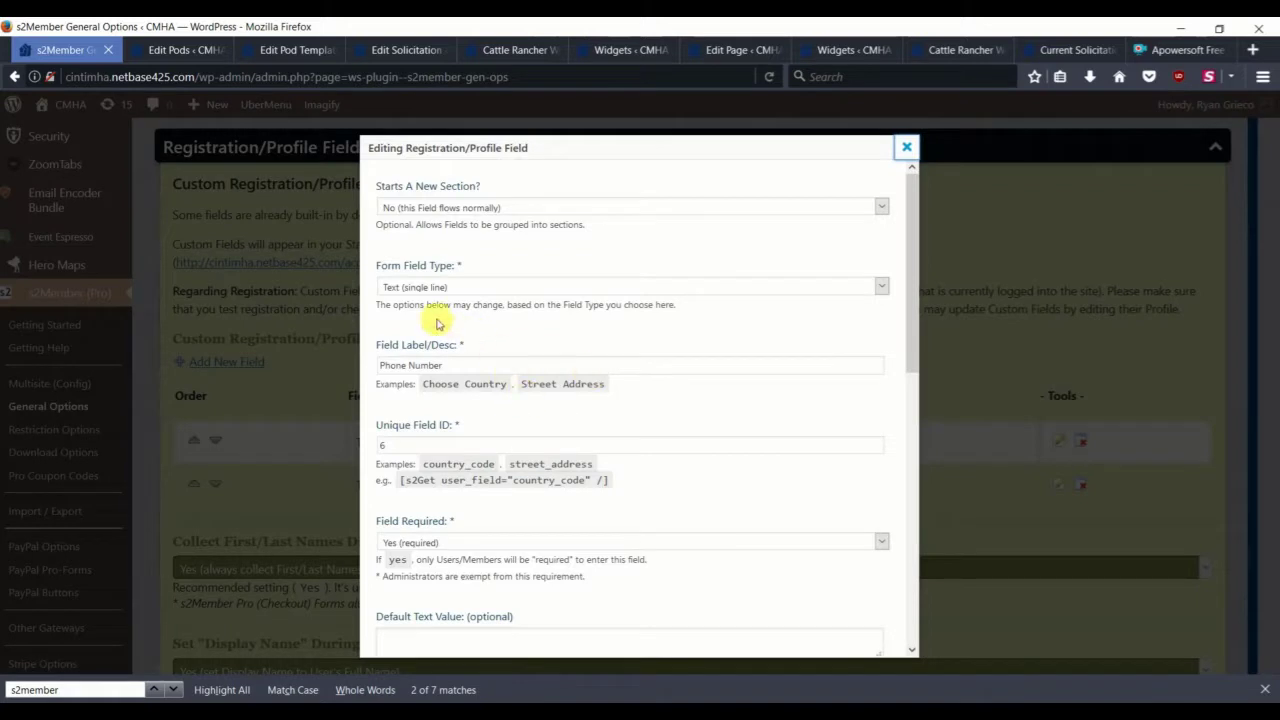
{"action": "left_click", "coordinate": [906, 148]}
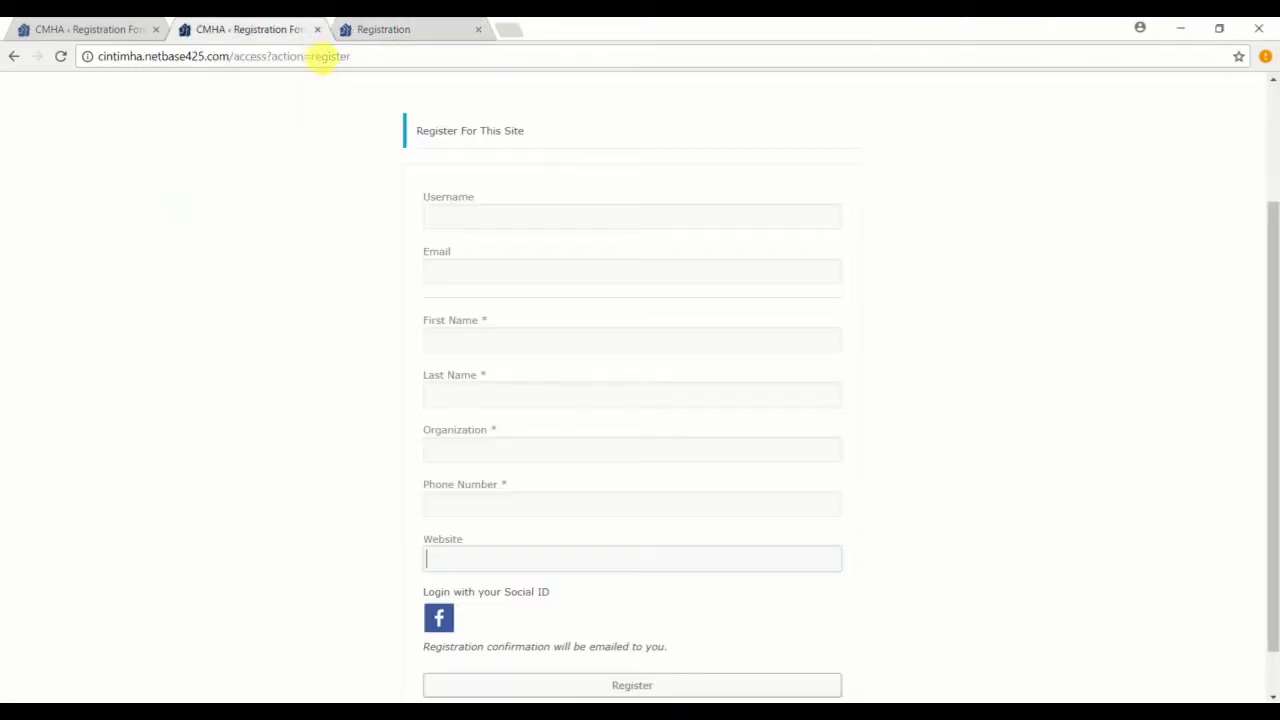
{"action": "left_click", "coordinate": [320, 56]}
Step: Reload the Chrome registration page and check its required Organization and Phone Number fields
{"action": "key", "text": "Return"}
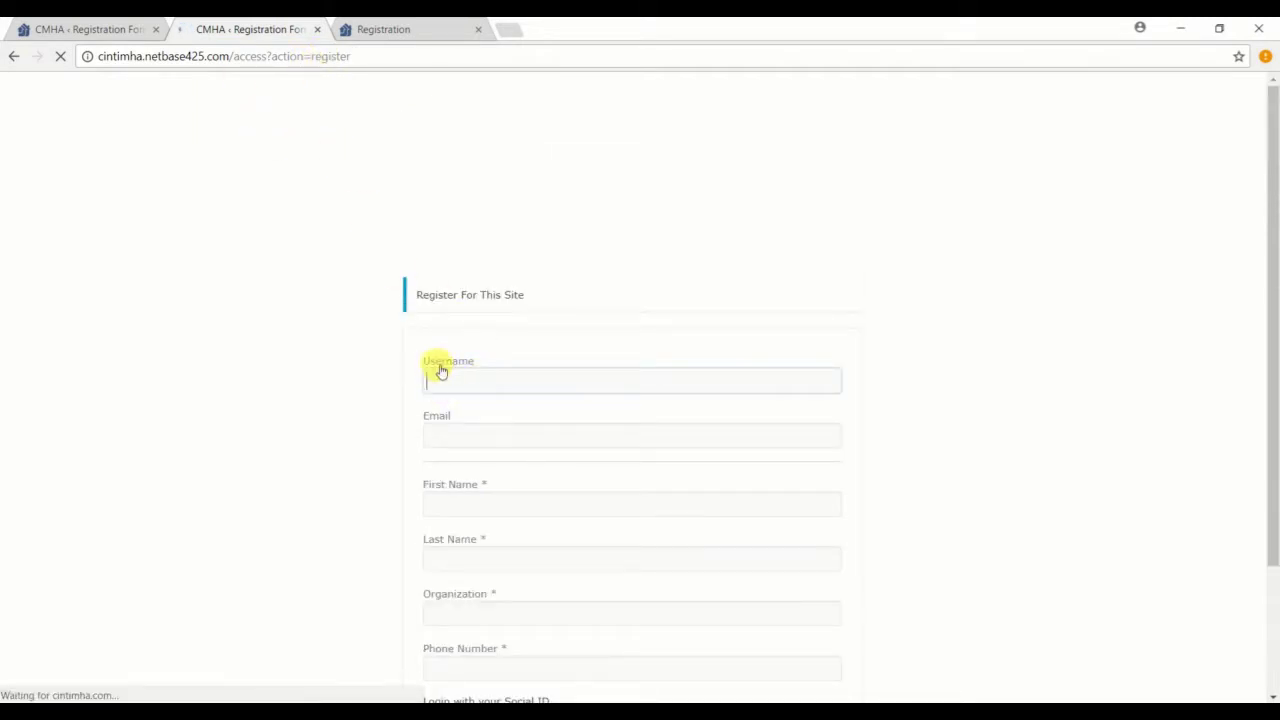
{"action": "scroll", "coordinate": [440, 370], "scroll_direction": "down", "scroll_amount": 2}
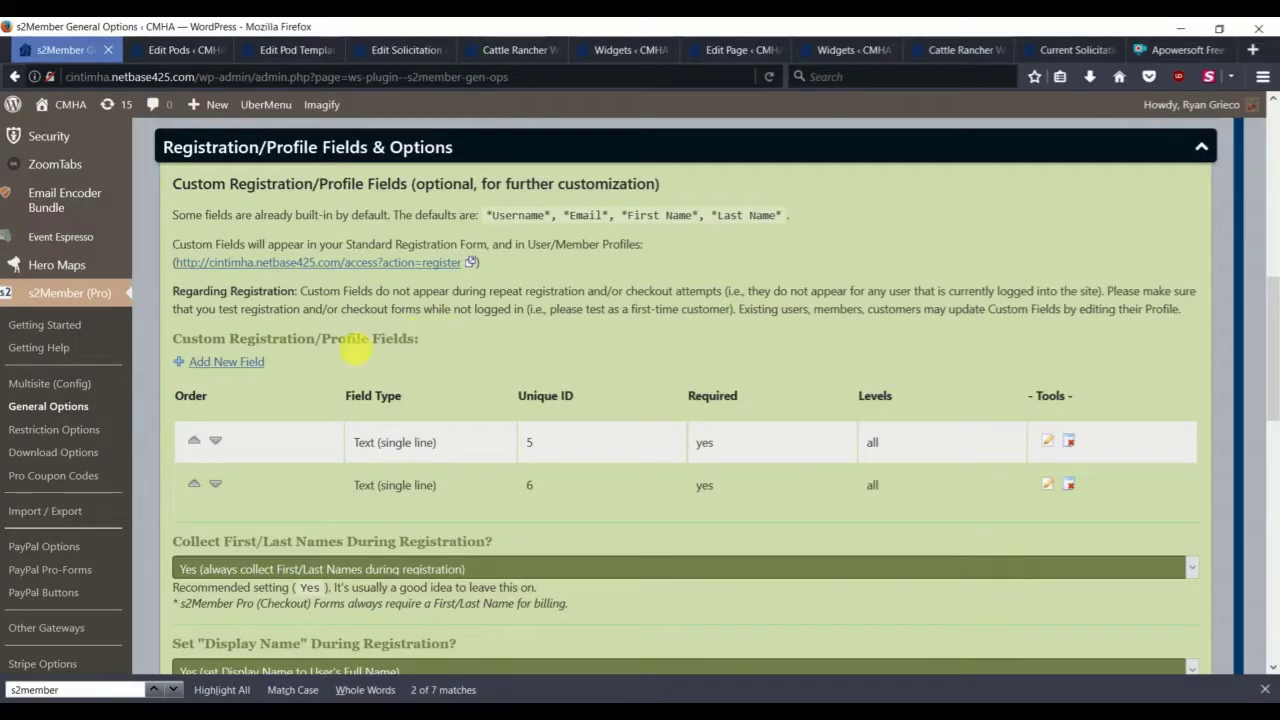
Step: Define a new text registration field labelled Website with ID 7, marked optional
{"action": "left_click", "coordinate": [249, 361]}
{"action": "left_click", "coordinate": [486, 287]}
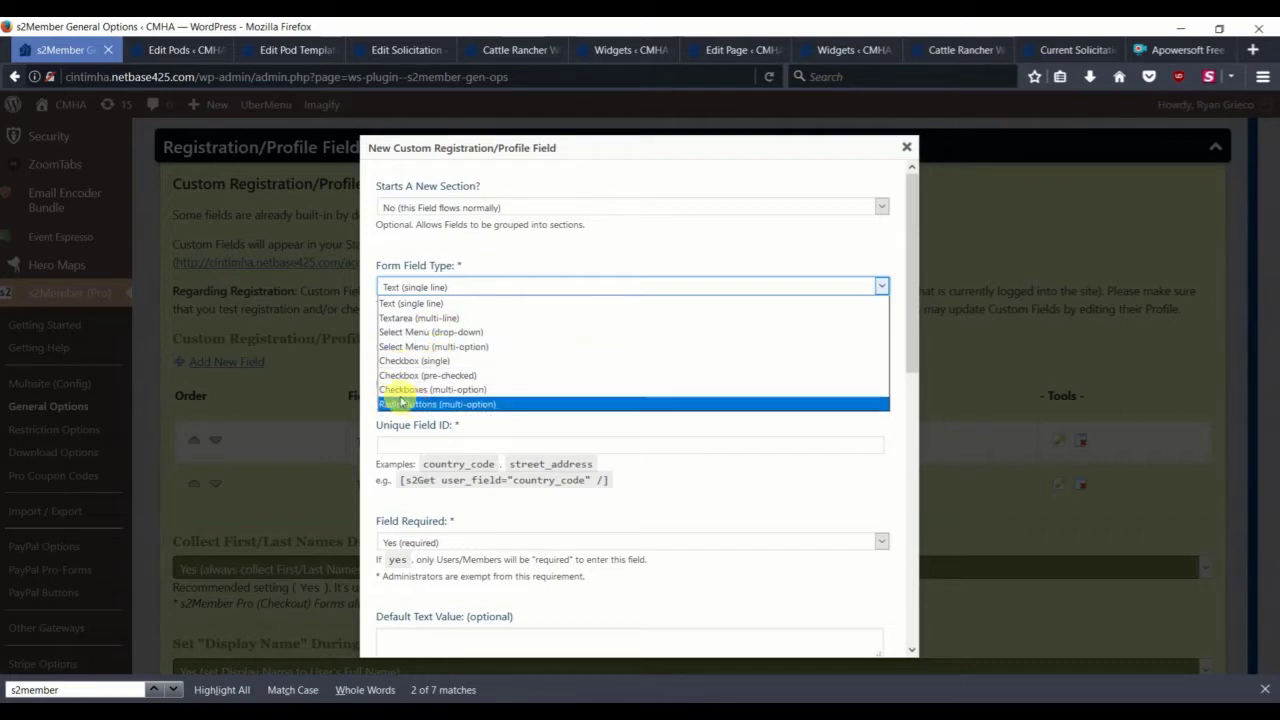
{"action": "left_click", "coordinate": [370, 344]}
{"action": "left_click", "coordinate": [415, 367]}
{"action": "type", "text": "Website"}
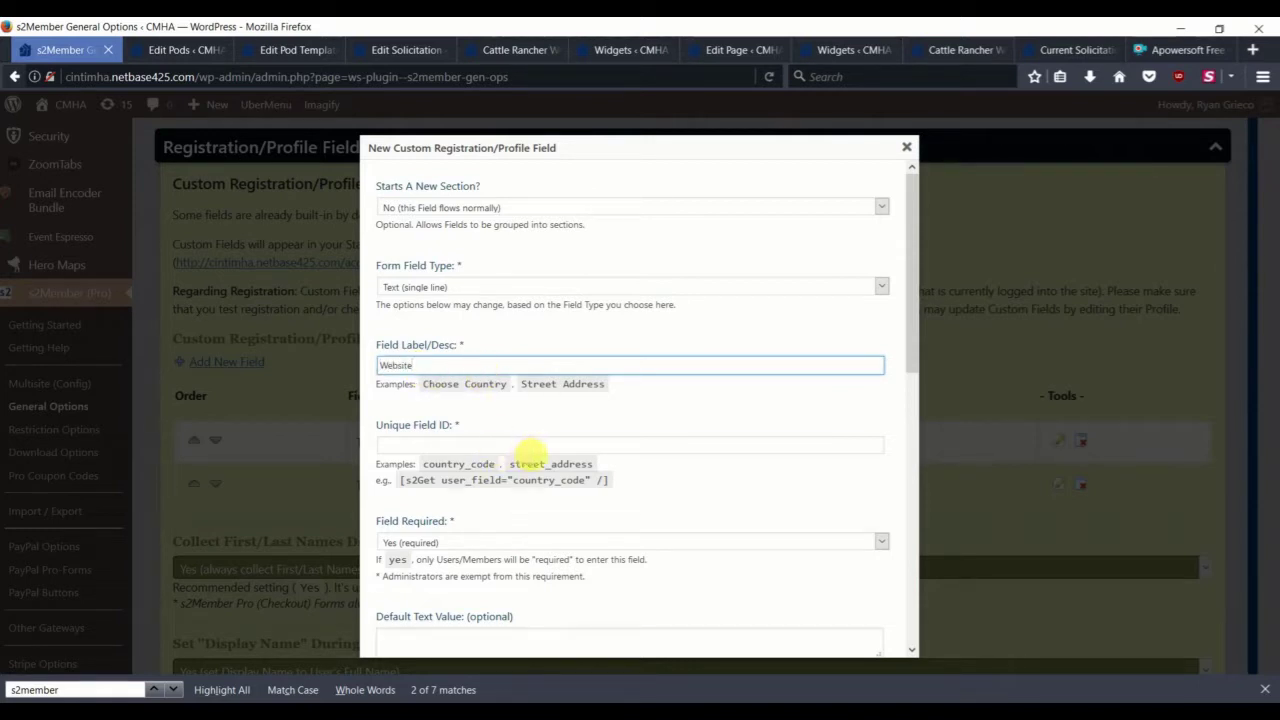
{"action": "left_click", "coordinate": [531, 449]}
{"action": "type", "text": "7"}
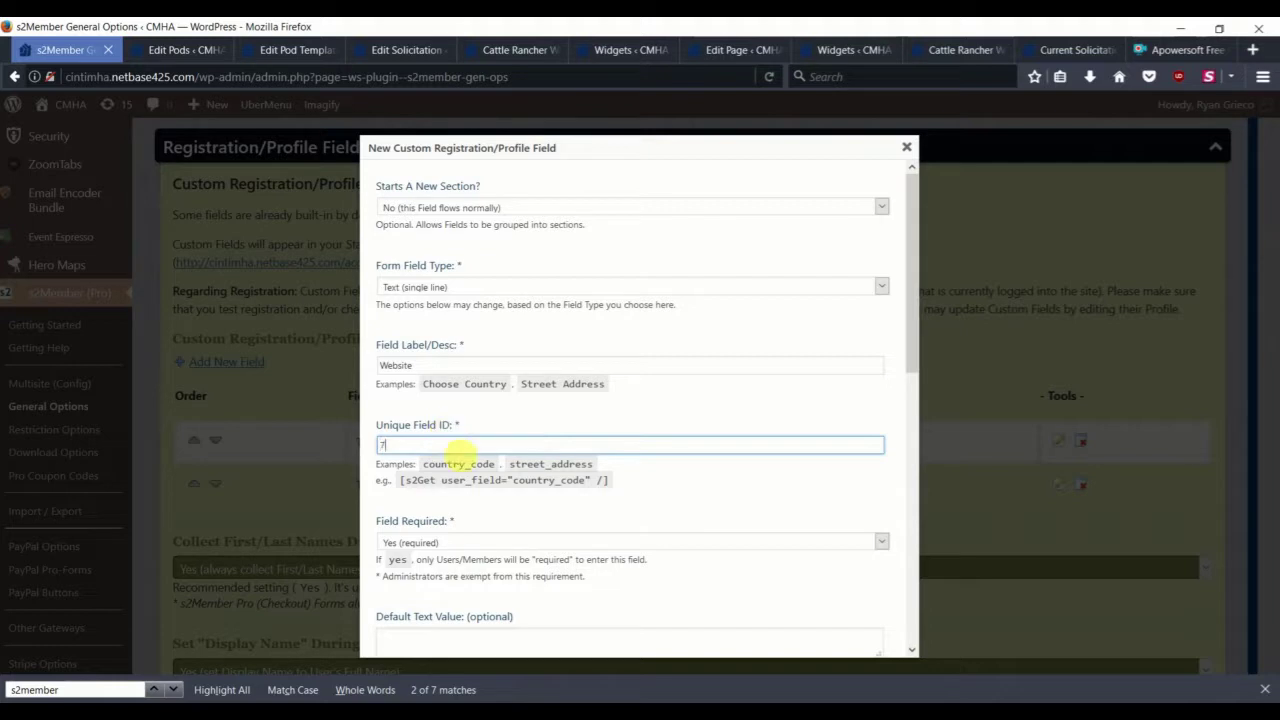
{"action": "left_click_drag", "start_coordinate": [857, 143], "coordinate": [797, 444]}
{"action": "left_click", "coordinate": [797, 444]}
{"action": "left_click", "coordinate": [578, 540]}
{"action": "left_click", "coordinate": [580, 572]}
Step: Set the Website field's expected format to full URL, create it, and save all changes
{"action": "scroll", "coordinate": [731, 500], "scroll_direction": "down", "scroll_amount": 3}
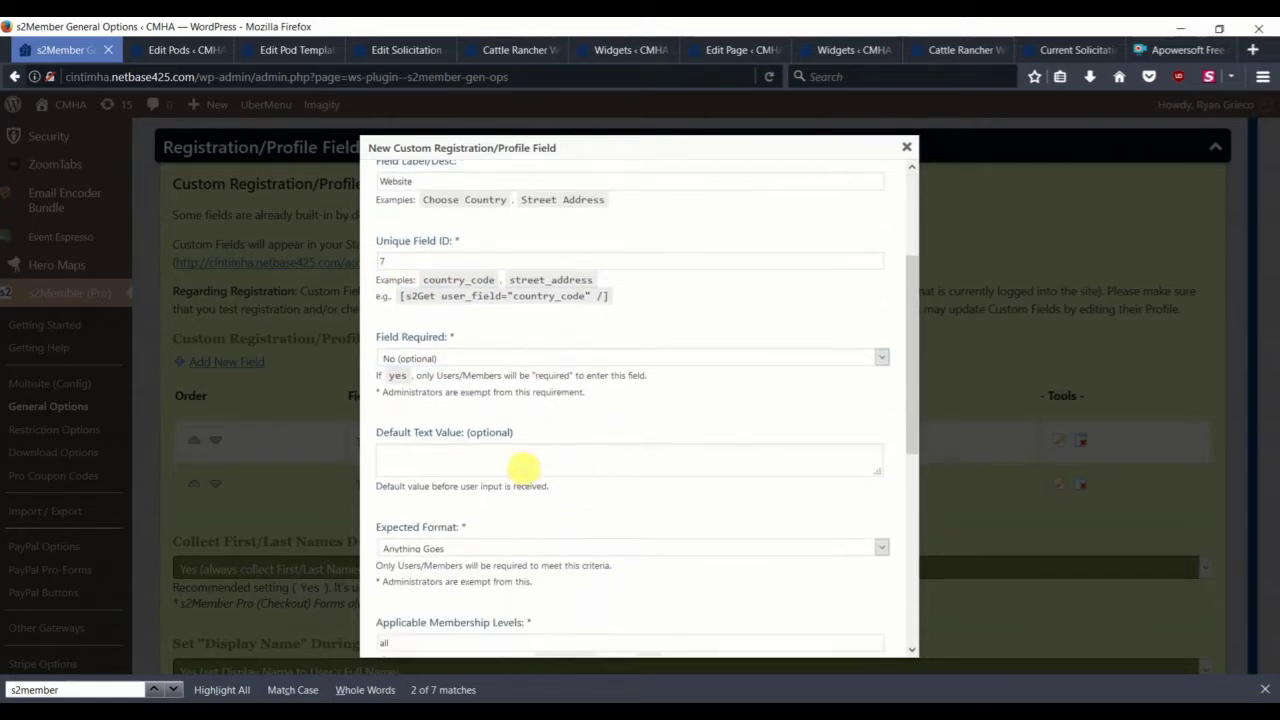
{"action": "scroll", "coordinate": [512, 464], "scroll_direction": "down", "scroll_amount": 2}
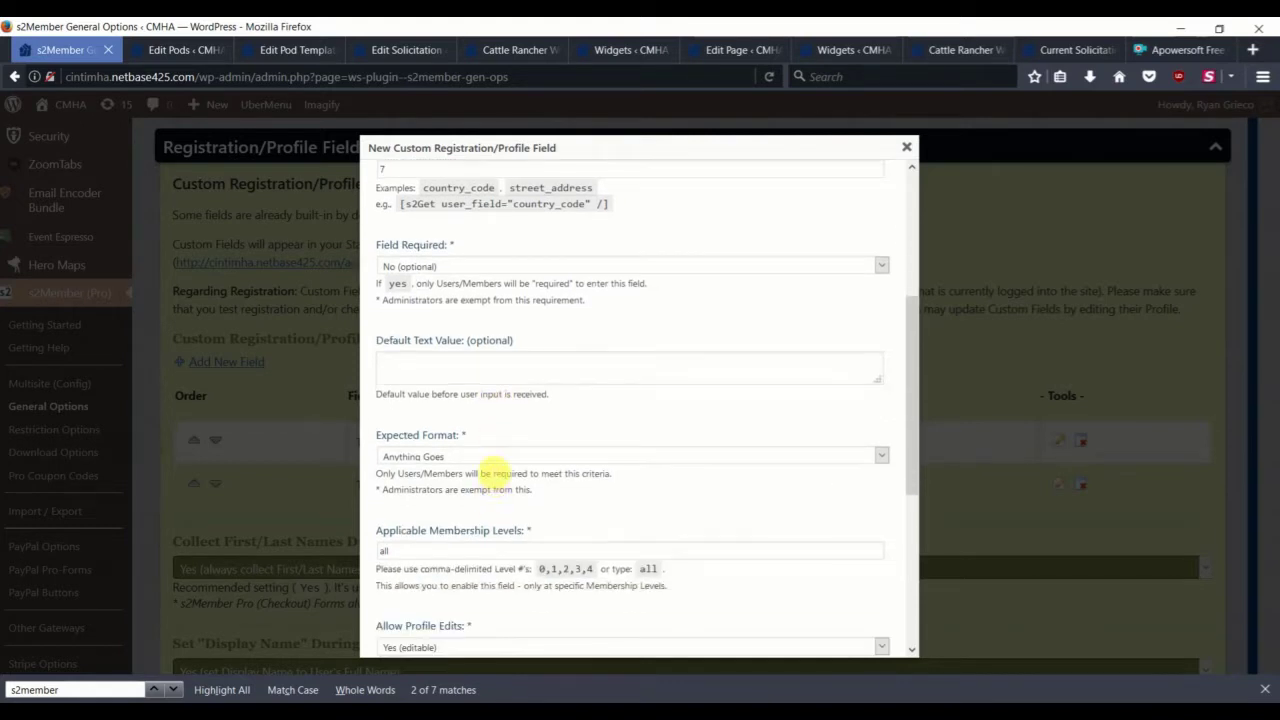
{"action": "left_click", "coordinate": [494, 458]}
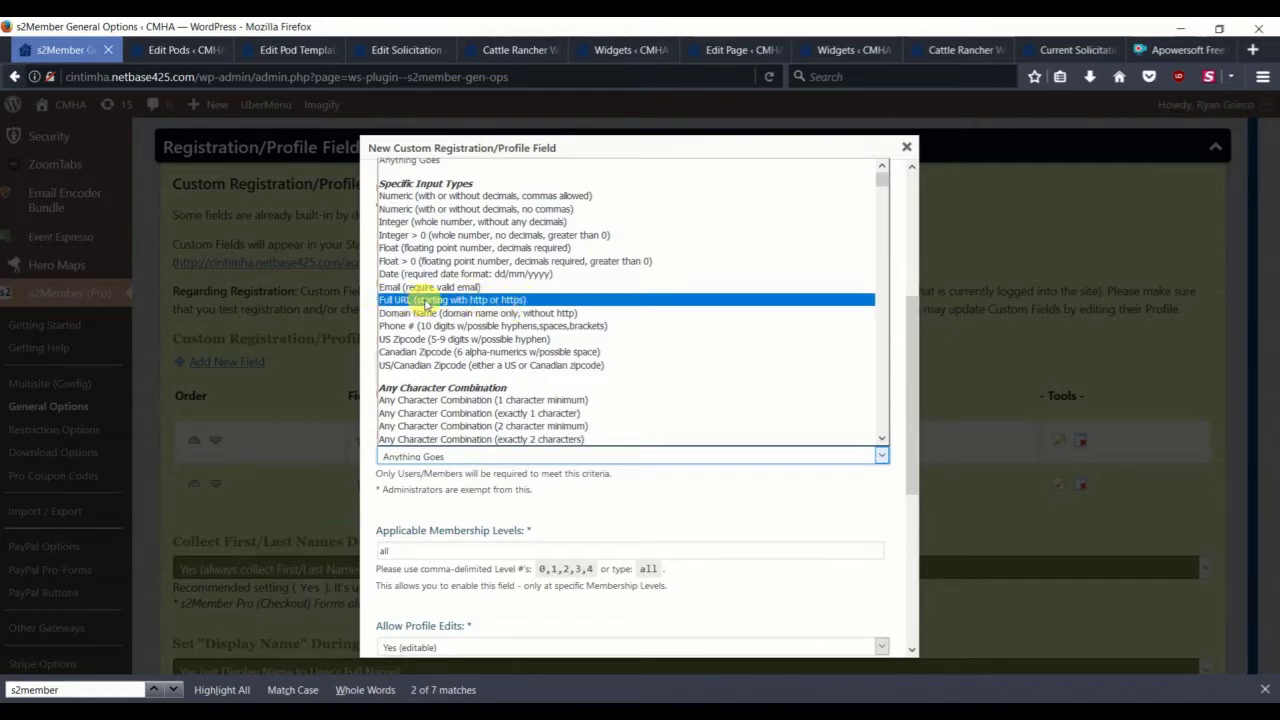
{"action": "left_click", "coordinate": [425, 303]}
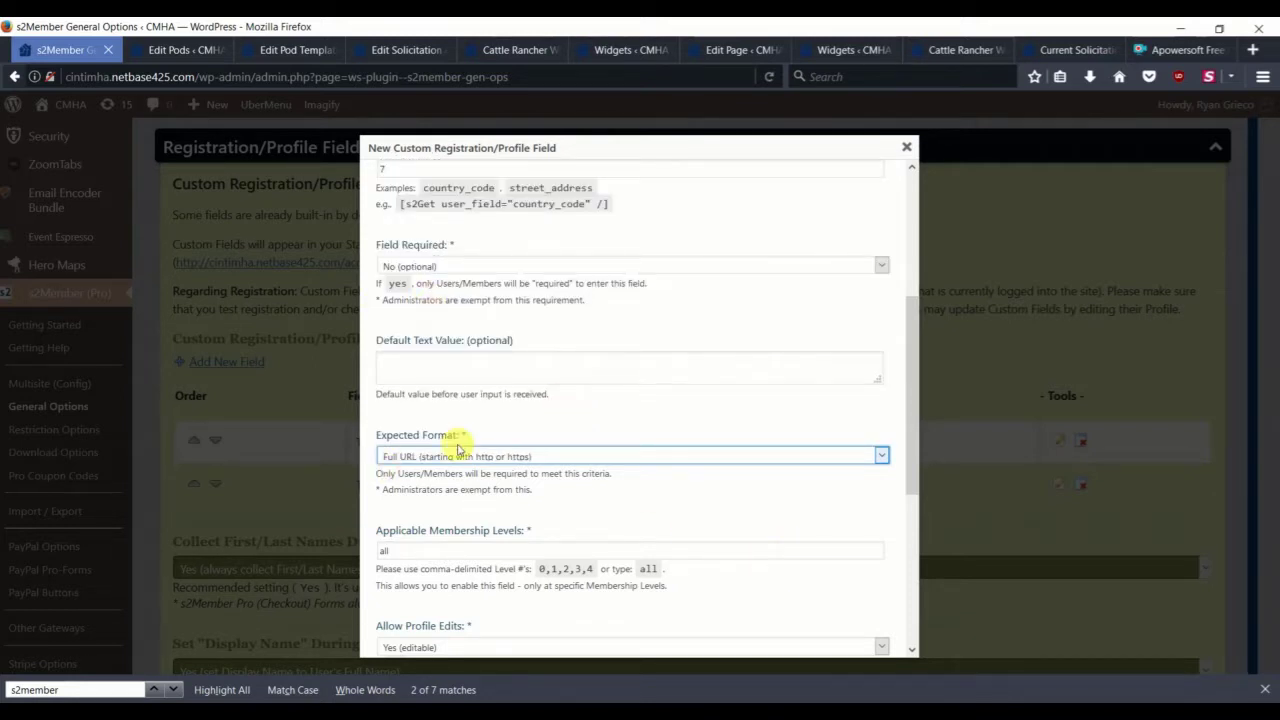
{"action": "scroll", "coordinate": [548, 478], "scroll_direction": "down", "scroll_amount": 3}
{"action": "scroll", "coordinate": [608, 514], "scroll_direction": "down", "scroll_amount": 1}
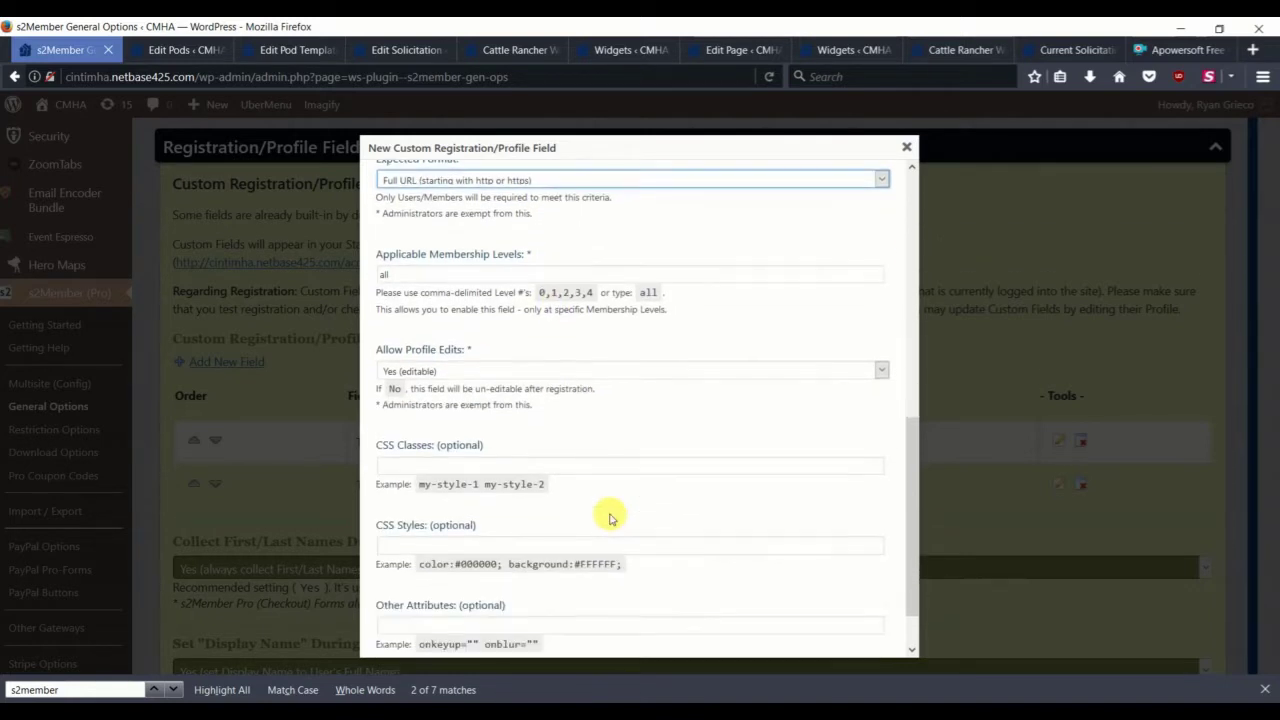
{"action": "scroll", "coordinate": [608, 514], "scroll_direction": "down", "scroll_amount": 1}
{"action": "left_click", "coordinate": [810, 633]}
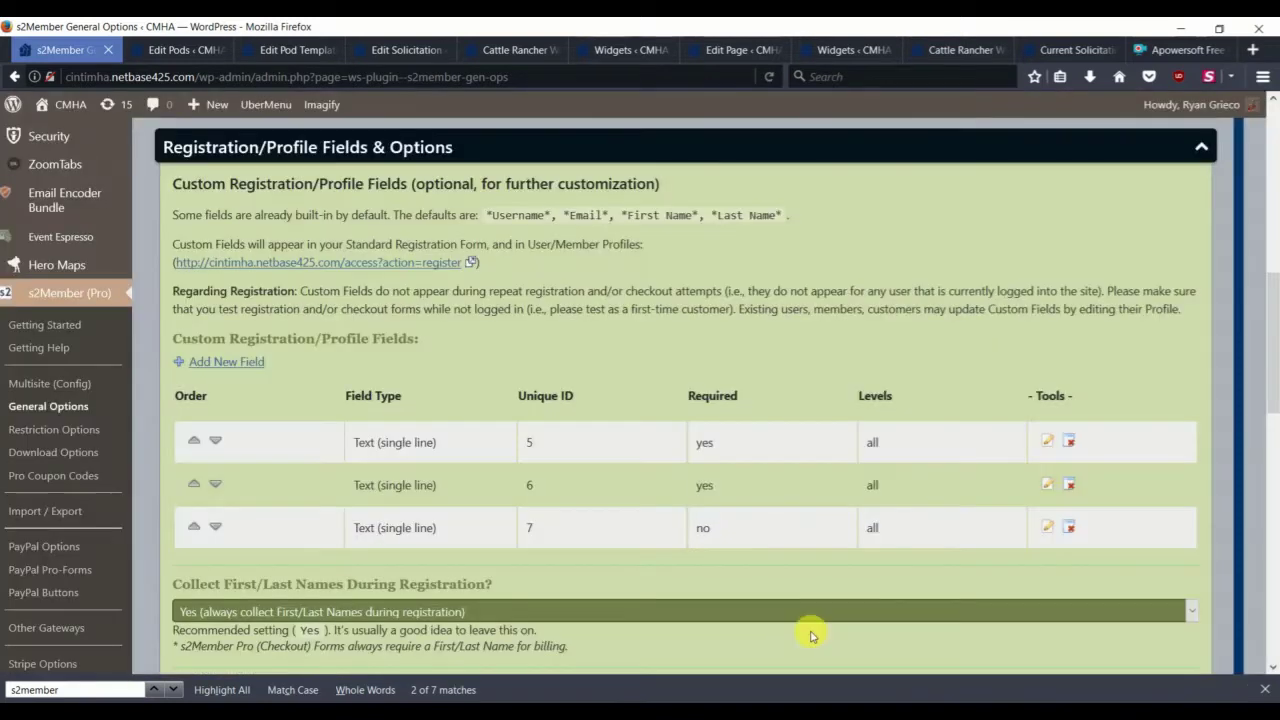
{"action": "left_click", "coordinate": [690, 342]}
{"action": "scroll", "coordinate": [685, 355], "scroll_direction": "down", "scroll_amount": 10}
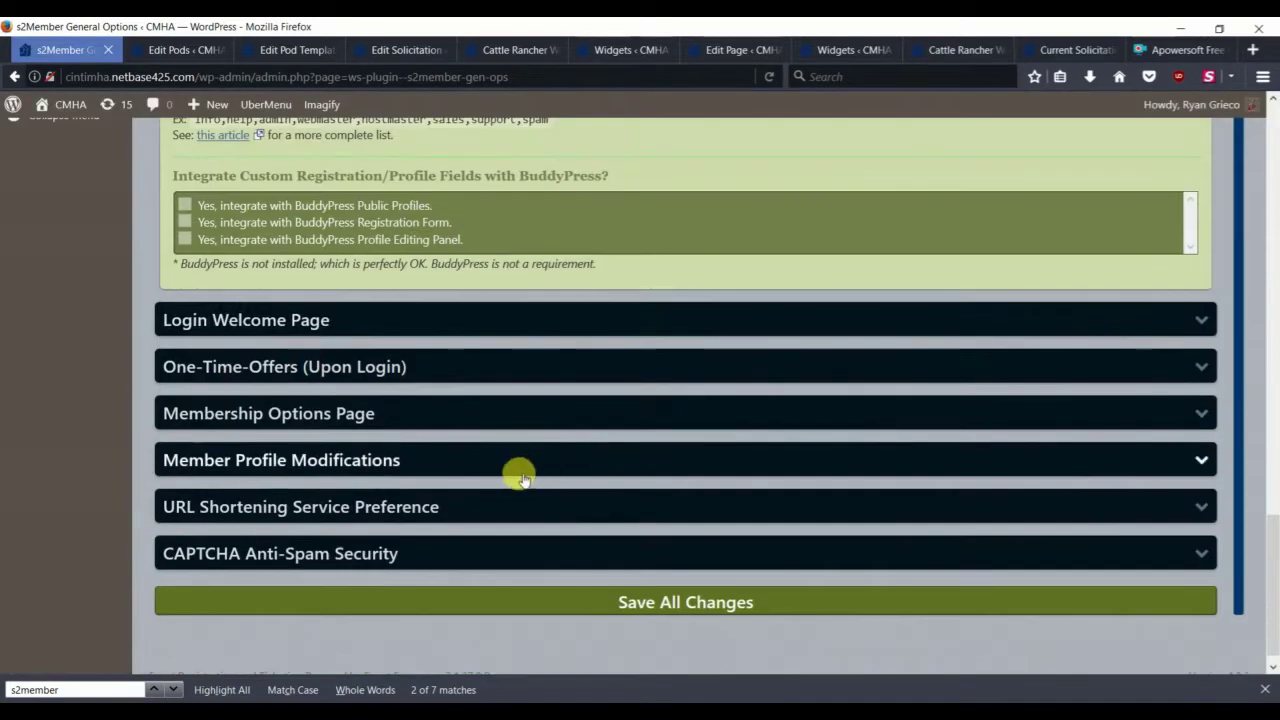
{"action": "left_click", "coordinate": [586, 585]}
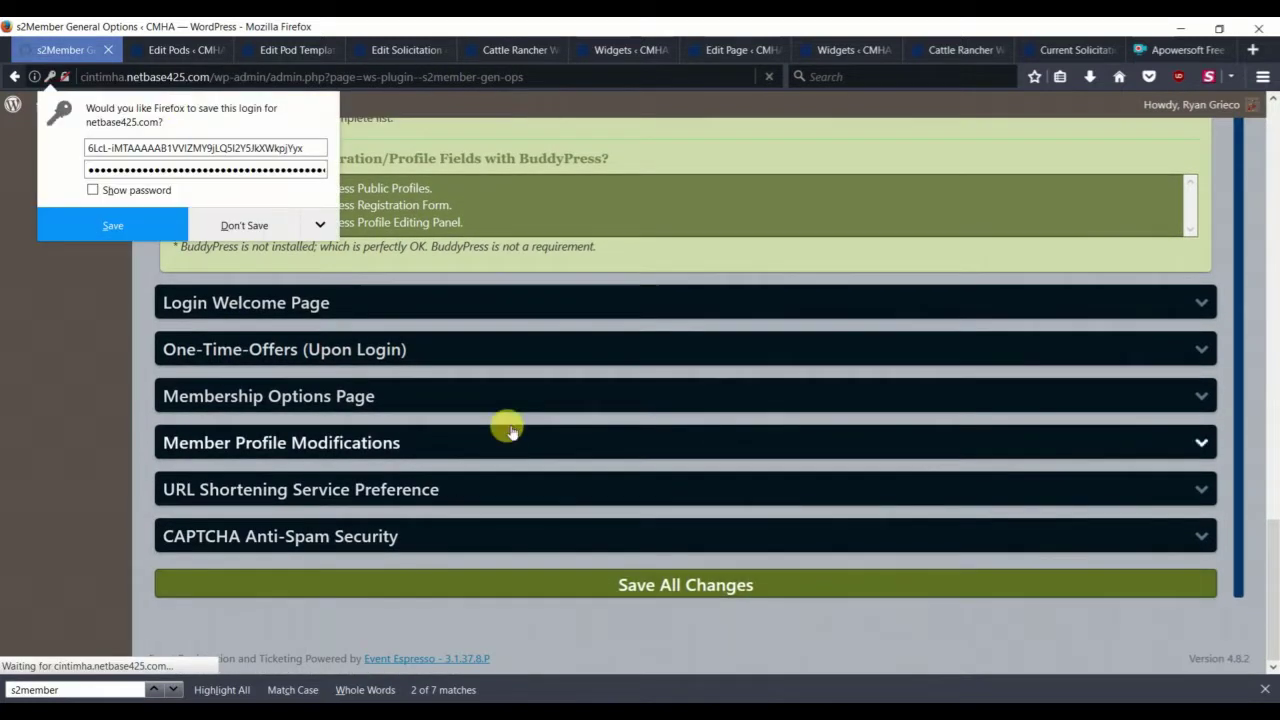
{"action": "left_click", "coordinate": [244, 225]}
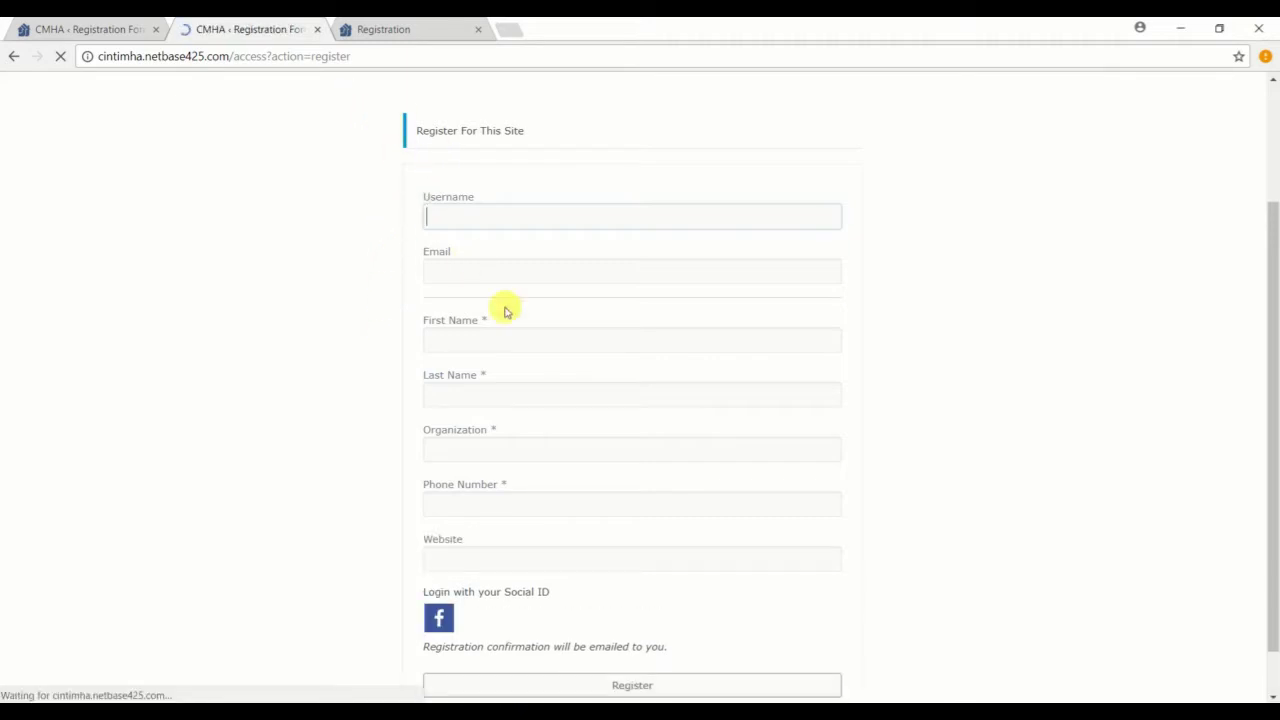
Step: Try the new Website field on the Chrome registration form
{"action": "left_click", "coordinate": [478, 565]}
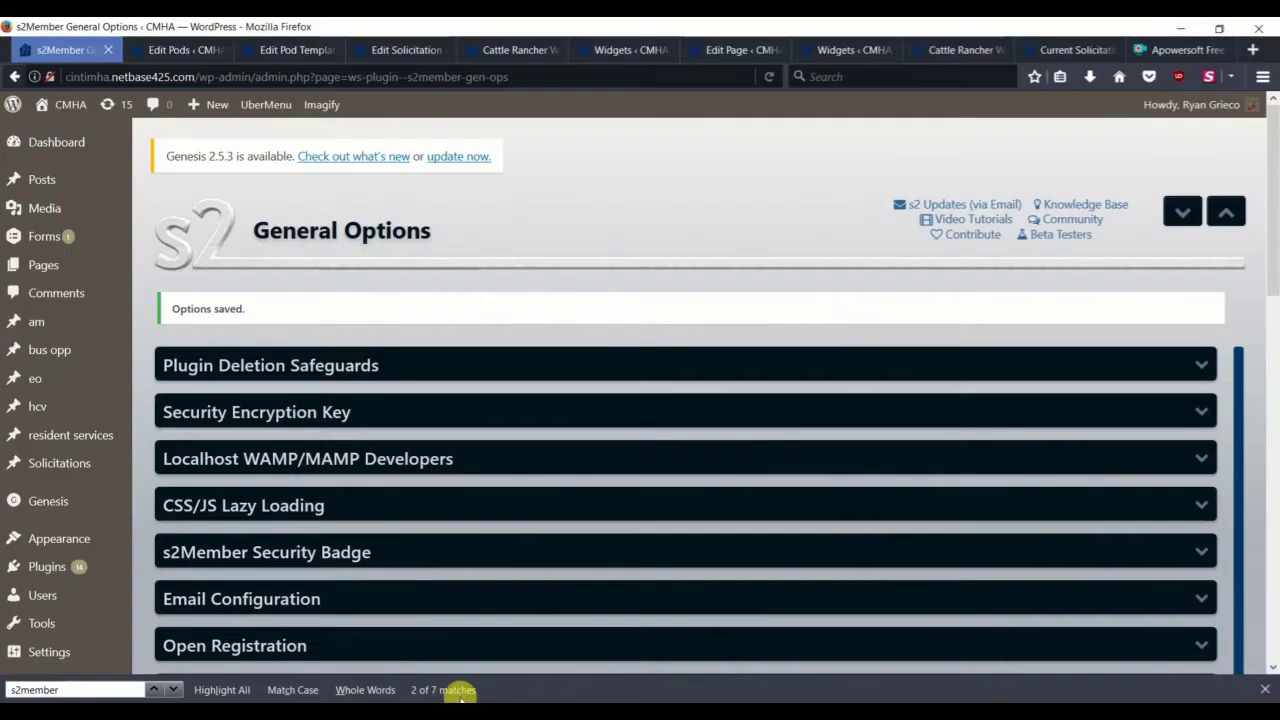
Step: Expand the Login/Registration Design section of the General Options
{"action": "scroll", "coordinate": [400, 563], "scroll_direction": "down", "scroll_amount": 1}
{"action": "scroll", "coordinate": [400, 563], "scroll_direction": "down", "scroll_amount": 3}
{"action": "scroll", "coordinate": [412, 550], "scroll_direction": "down", "scroll_amount": 2}
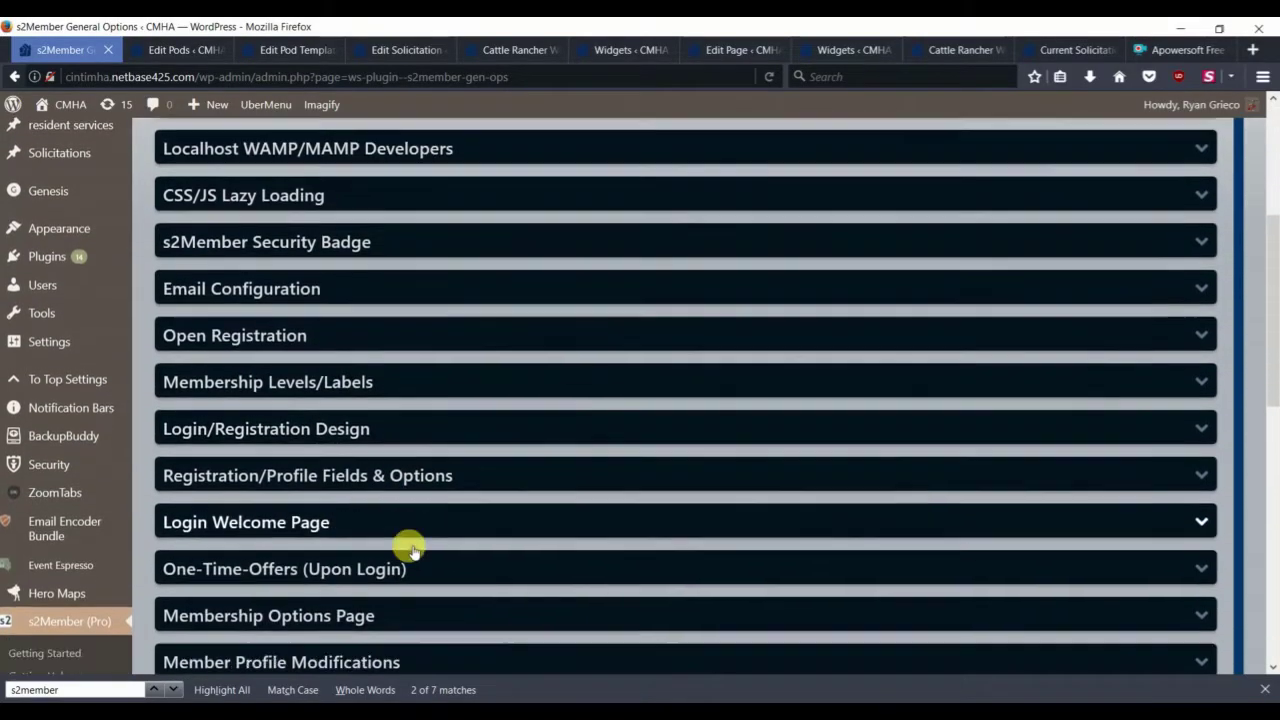
{"action": "scroll", "coordinate": [408, 537], "scroll_direction": "down", "scroll_amount": 3}
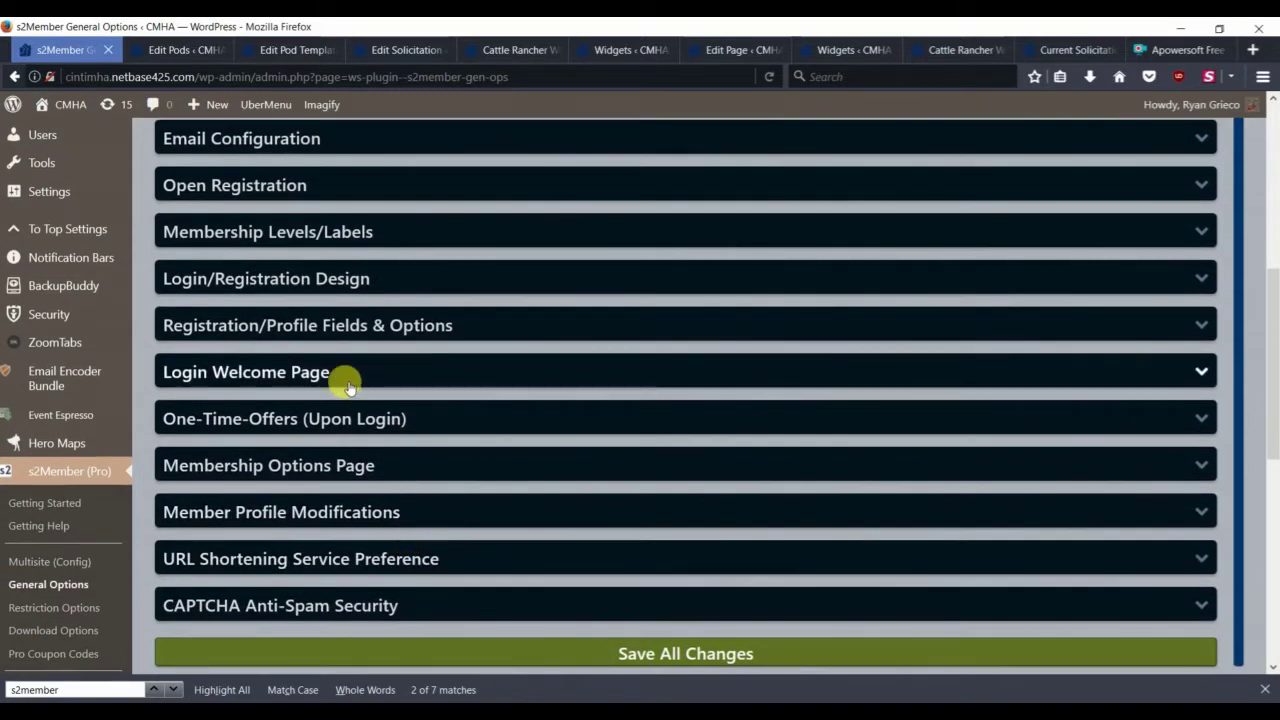
{"action": "left_click", "coordinate": [301, 280]}
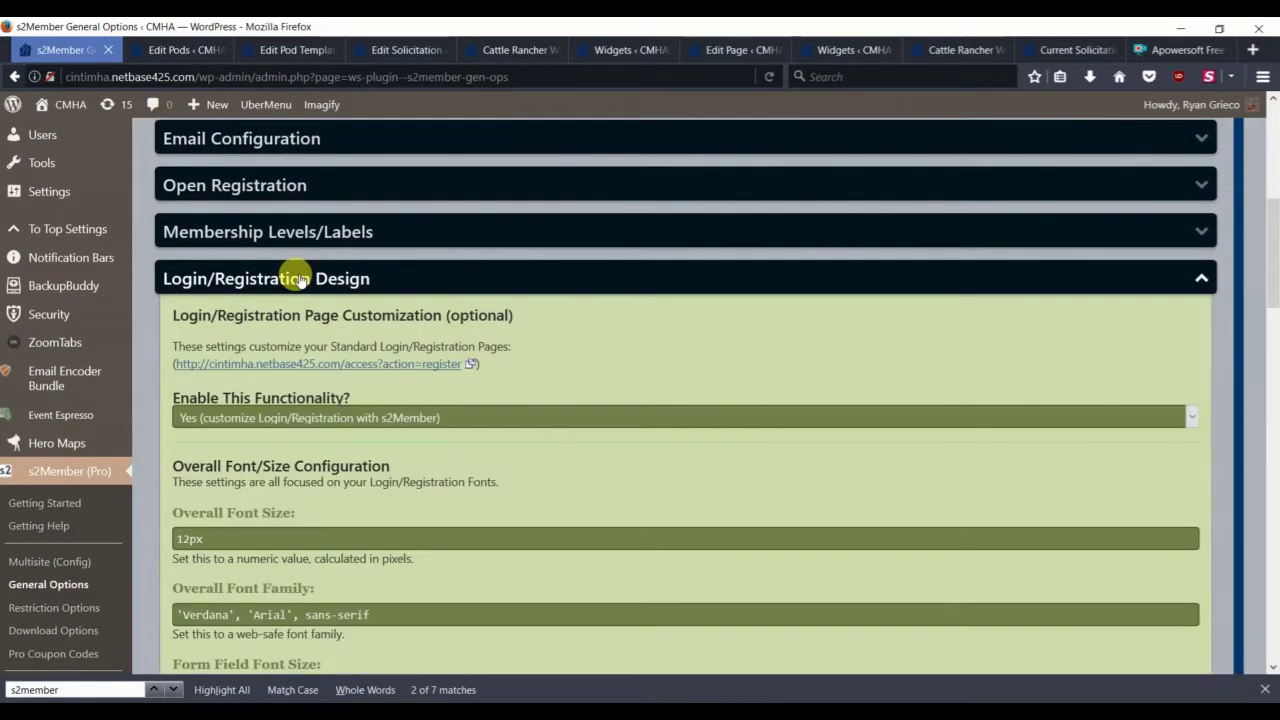
Step: Expand the Login Welcome Page and Membership Options Page sections further down
{"action": "scroll", "coordinate": [305, 287], "scroll_direction": "down", "scroll_amount": 2}
{"action": "scroll", "coordinate": [302, 280], "scroll_direction": "down", "scroll_amount": 4}
{"action": "scroll", "coordinate": [320, 420], "scroll_direction": "down", "scroll_amount": 1}
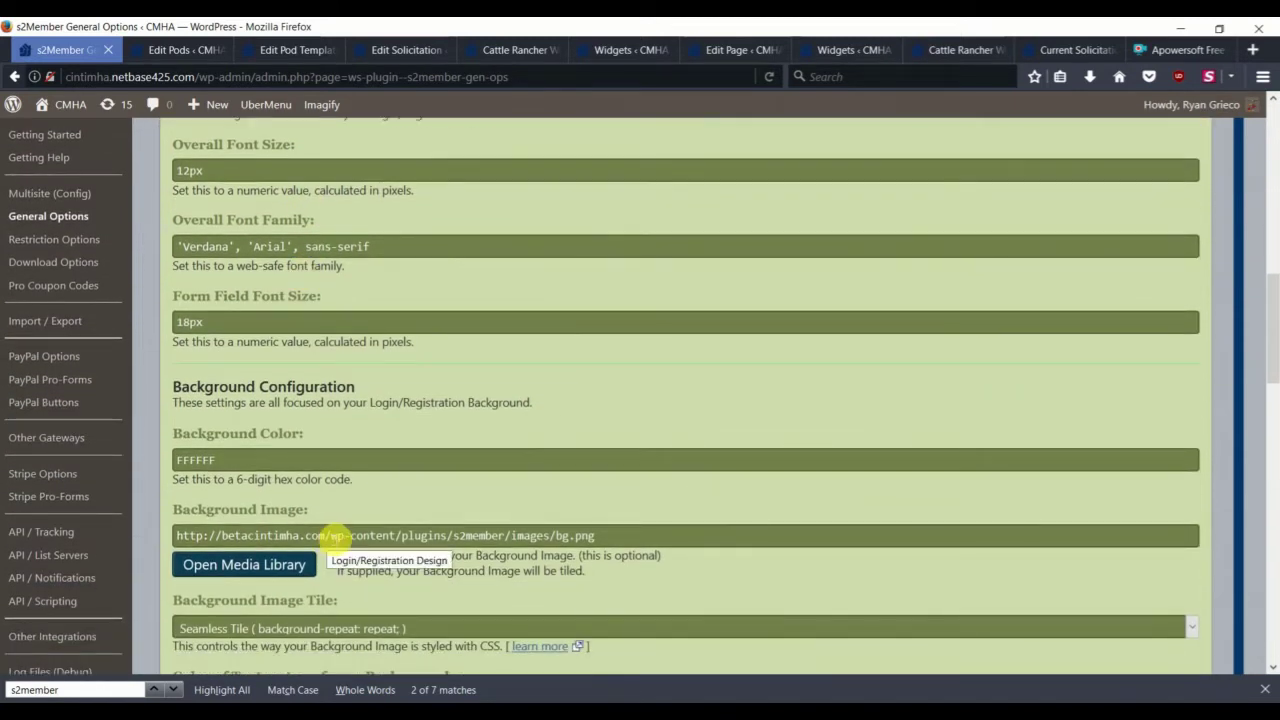
{"action": "scroll", "coordinate": [335, 545], "scroll_direction": "down", "scroll_amount": 1}
{"action": "scroll", "coordinate": [360, 560], "scroll_direction": "down", "scroll_amount": 2}
{"action": "scroll", "coordinate": [370, 568], "scroll_direction": "down", "scroll_amount": 1}
{"action": "scroll", "coordinate": [370, 566], "scroll_direction": "down", "scroll_amount": 3}
{"action": "scroll", "coordinate": [370, 564], "scroll_direction": "down", "scroll_amount": 2}
{"action": "scroll", "coordinate": [400, 540], "scroll_direction": "down", "scroll_amount": 3}
{"action": "scroll", "coordinate": [405, 537], "scroll_direction": "down", "scroll_amount": 2}
{"action": "scroll", "coordinate": [405, 537], "scroll_direction": "down", "scroll_amount": 4}
{"action": "scroll", "coordinate": [329, 580], "scroll_direction": "down", "scroll_amount": 1}
{"action": "scroll", "coordinate": [477, 440], "scroll_direction": "down", "scroll_amount": 1}
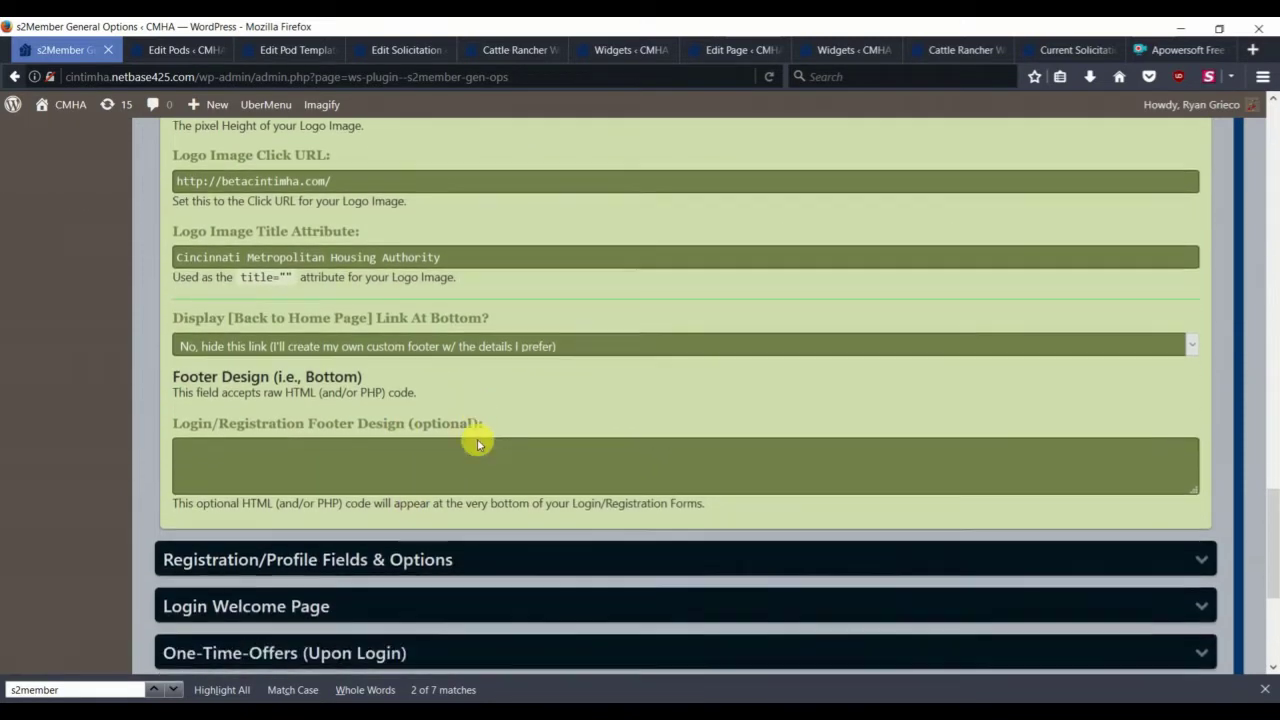
{"action": "scroll", "coordinate": [480, 436], "scroll_direction": "down", "scroll_amount": 1}
{"action": "scroll", "coordinate": [480, 436], "scroll_direction": "down", "scroll_amount": 2}
{"action": "scroll", "coordinate": [400, 410], "scroll_direction": "down", "scroll_amount": 2}
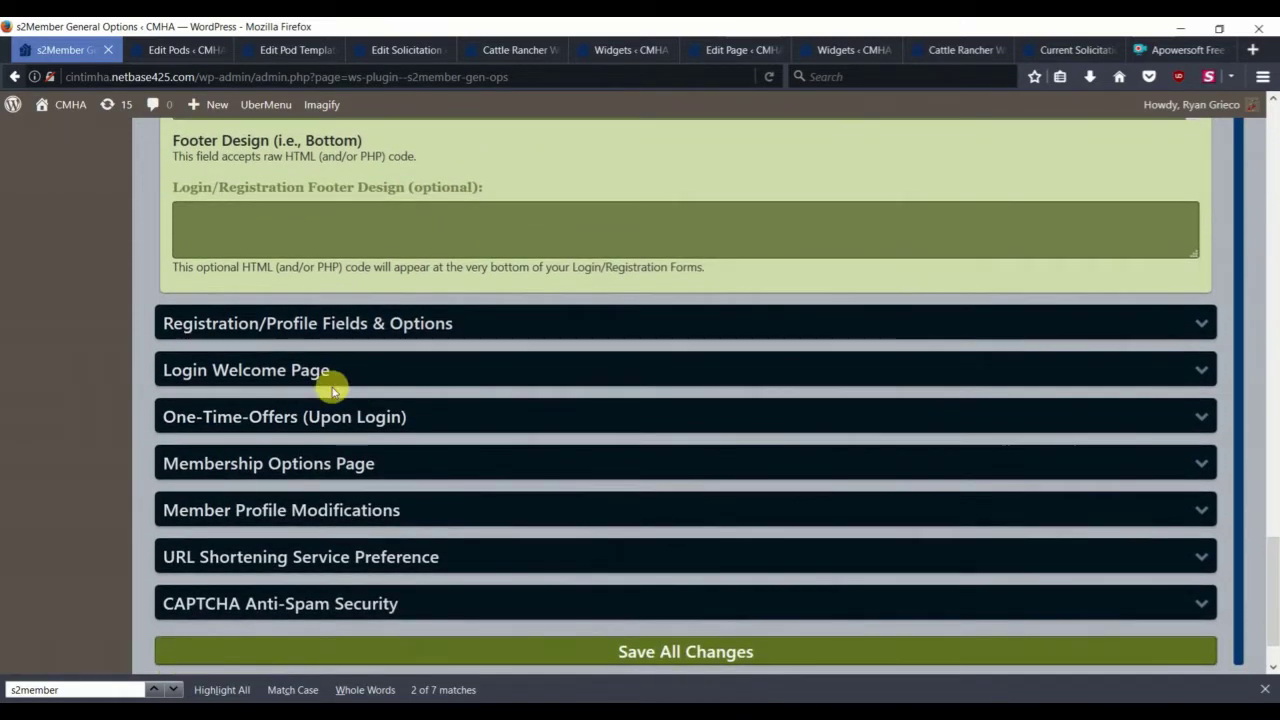
{"action": "left_click", "coordinate": [275, 366]}
{"action": "scroll", "coordinate": [380, 420], "scroll_direction": "down", "scroll_amount": 3}
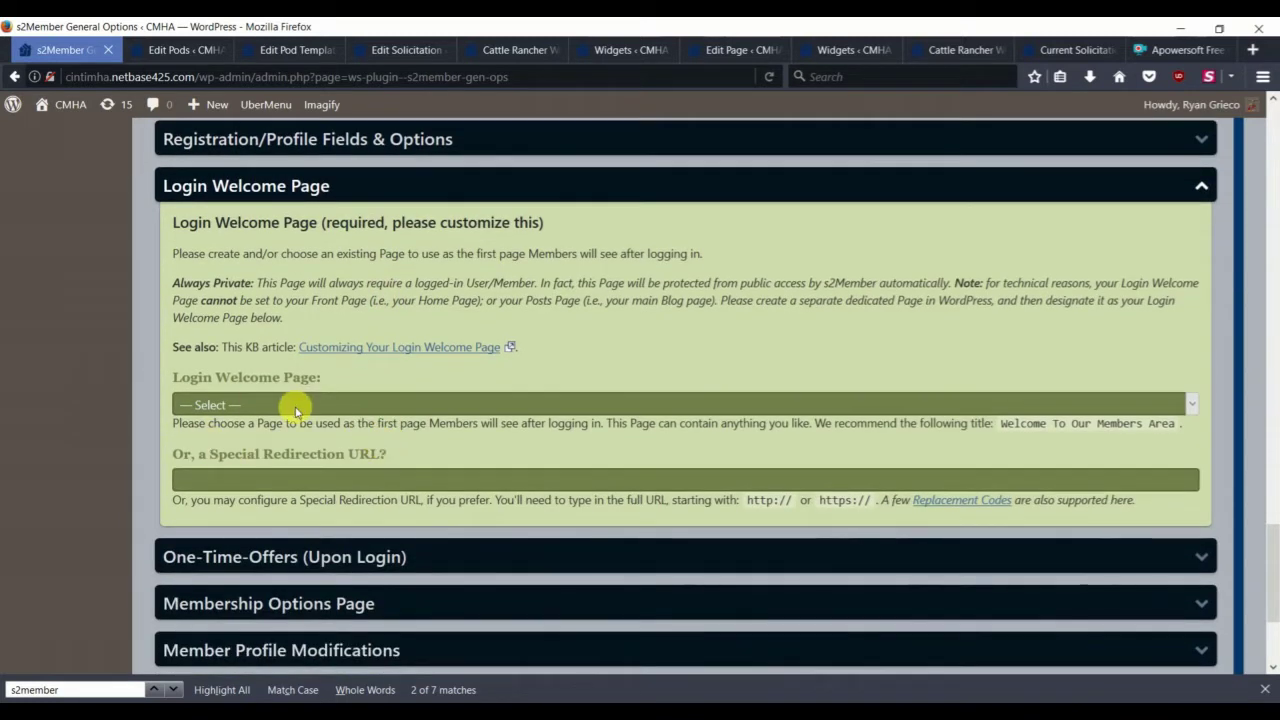
{"action": "scroll", "coordinate": [325, 490], "scroll_direction": "down", "scroll_amount": 1}
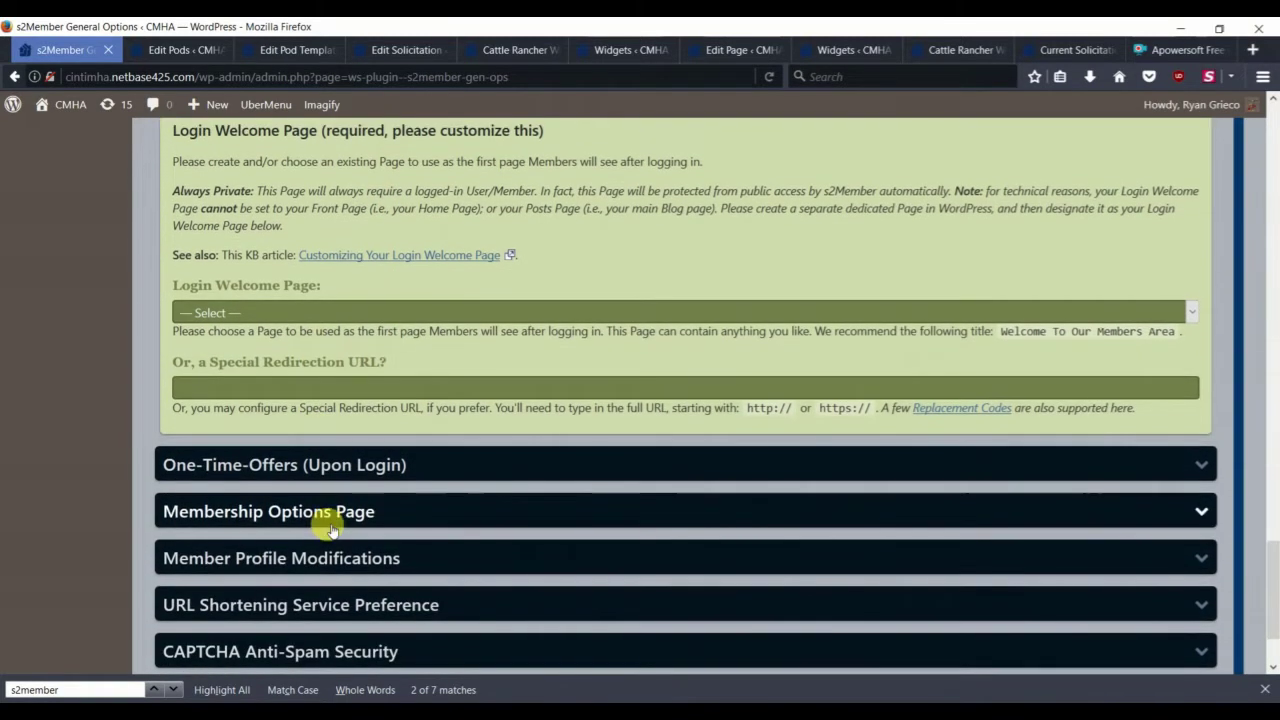
{"action": "left_click", "coordinate": [335, 522]}
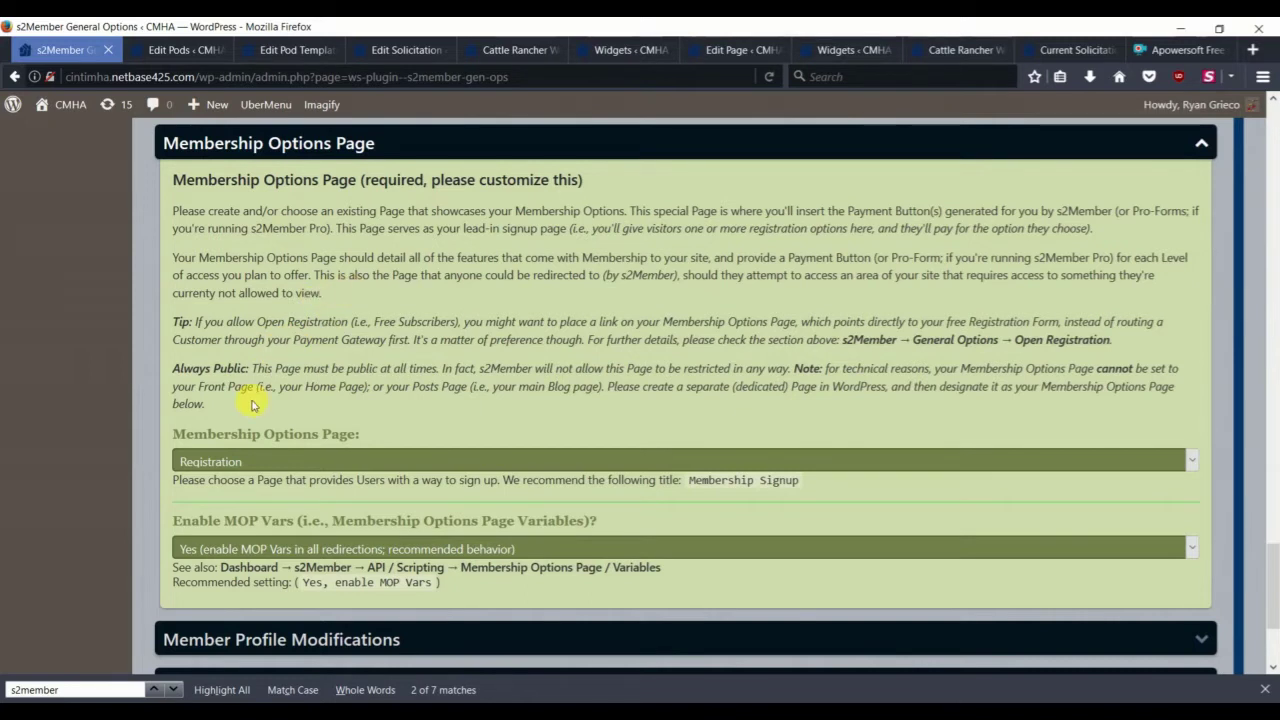
Step: Keep Registration as the Membership Options Page and glance at the solicitation editors
{"action": "left_click", "coordinate": [201, 463]}
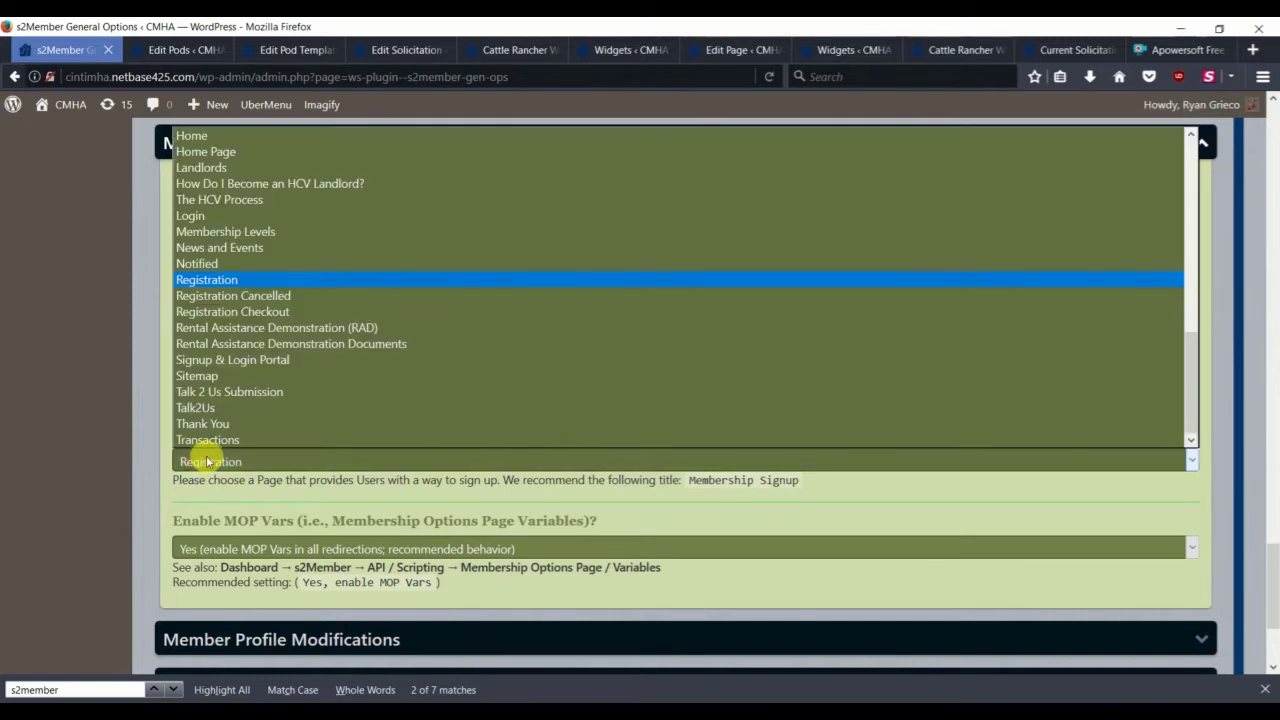
{"action": "left_click", "coordinate": [217, 283]}
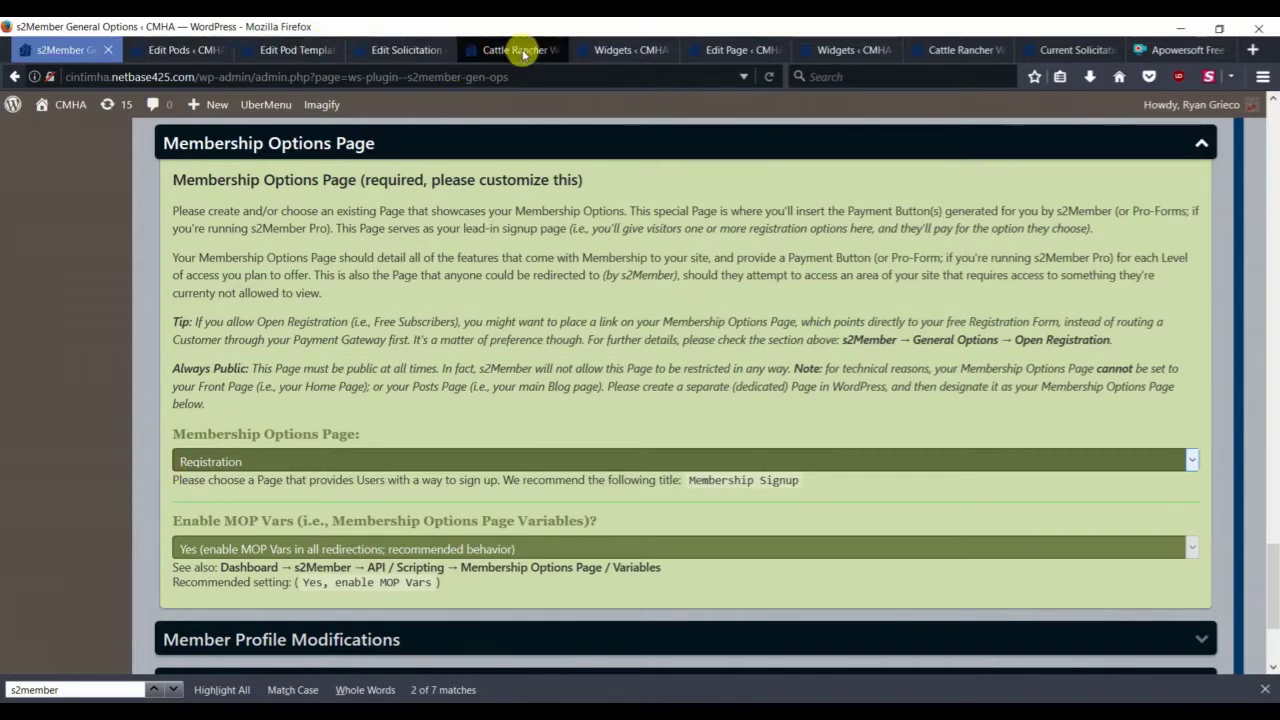
{"action": "left_click", "coordinate": [416, 55]}
{"action": "left_click", "coordinate": [750, 50]}
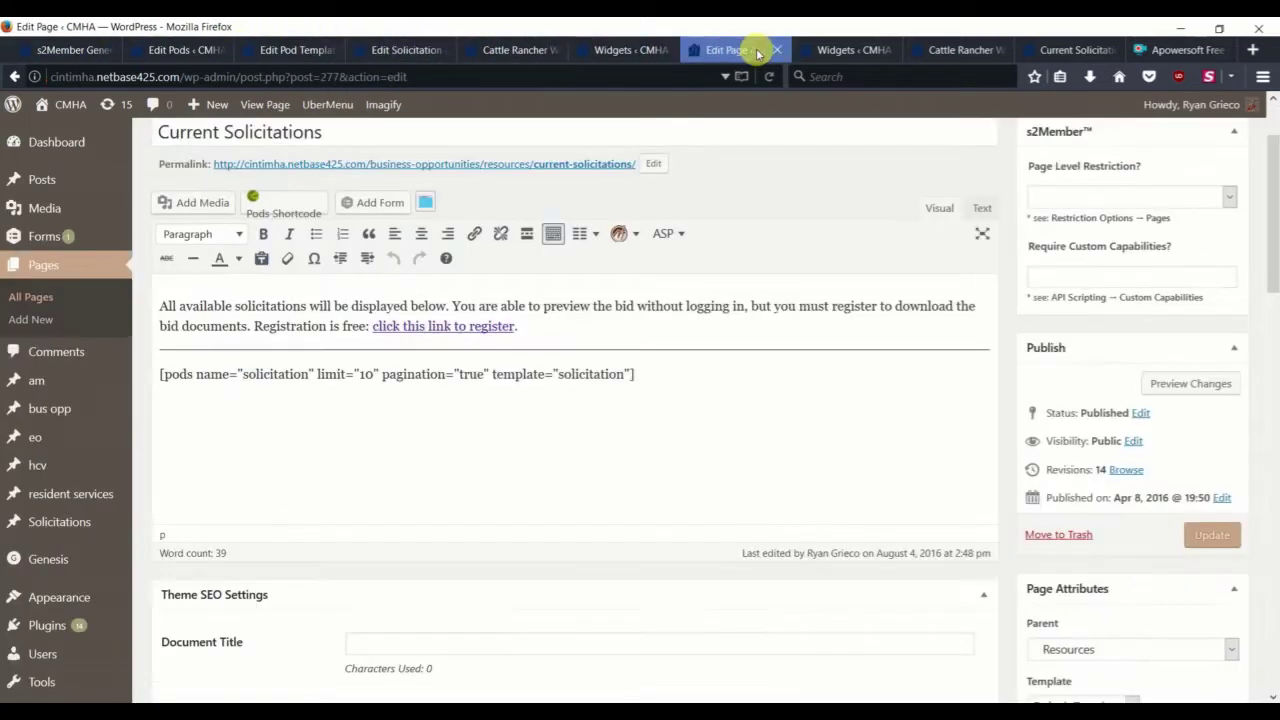
Step: View the Cattle Rancher solicitation and Current Solicitations pages, then return to s2Member options
{"action": "left_click", "coordinate": [945, 50]}
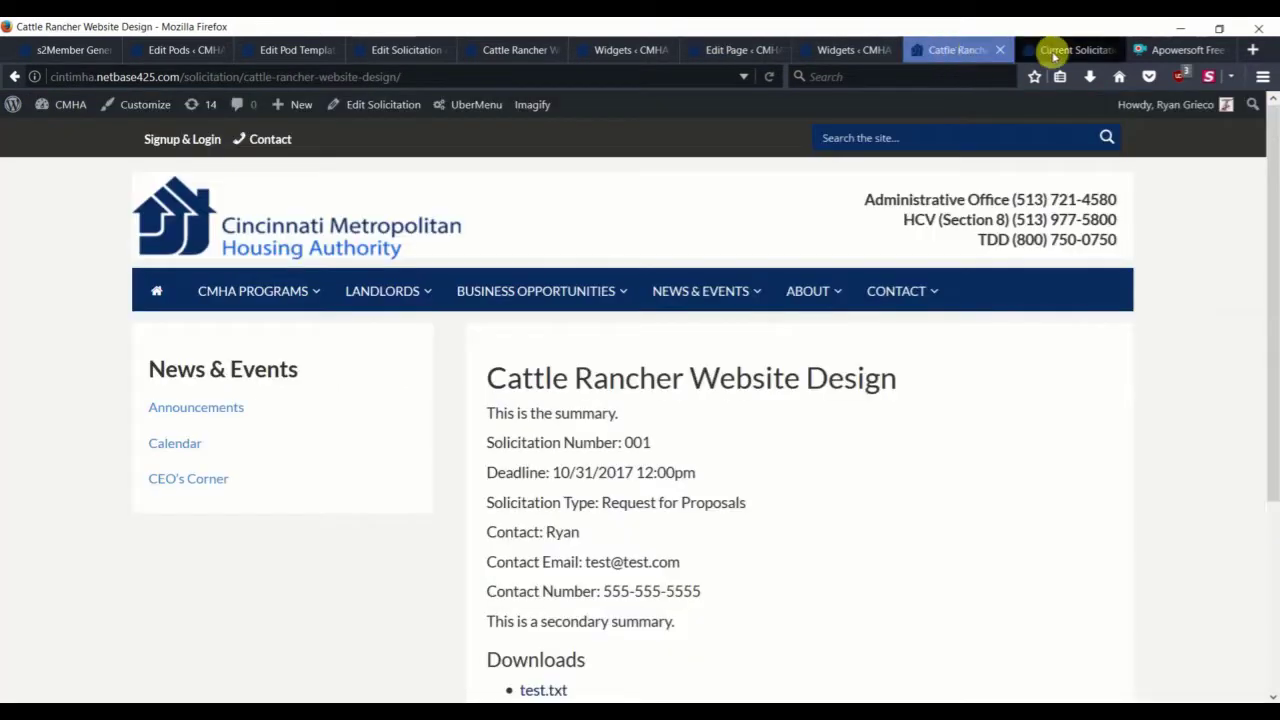
{"action": "left_click", "coordinate": [1060, 50]}
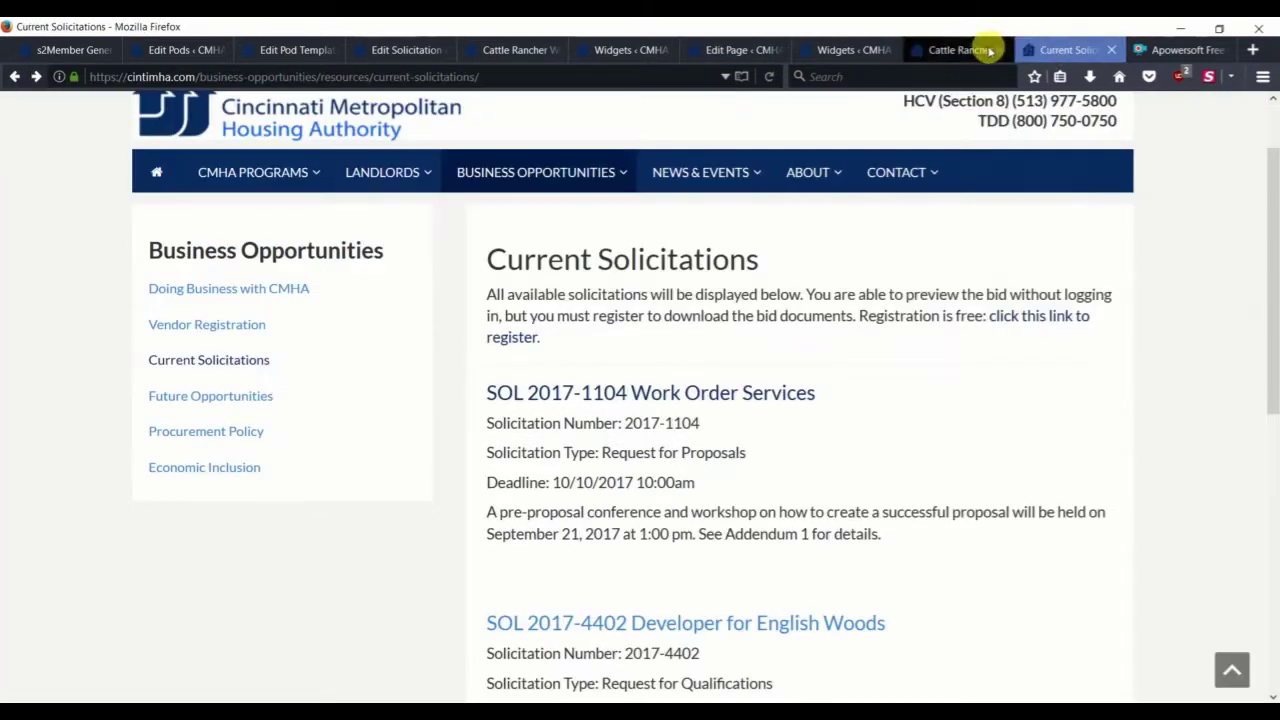
{"action": "left_click", "coordinate": [389, 51]}
{"action": "left_click", "coordinate": [63, 50]}
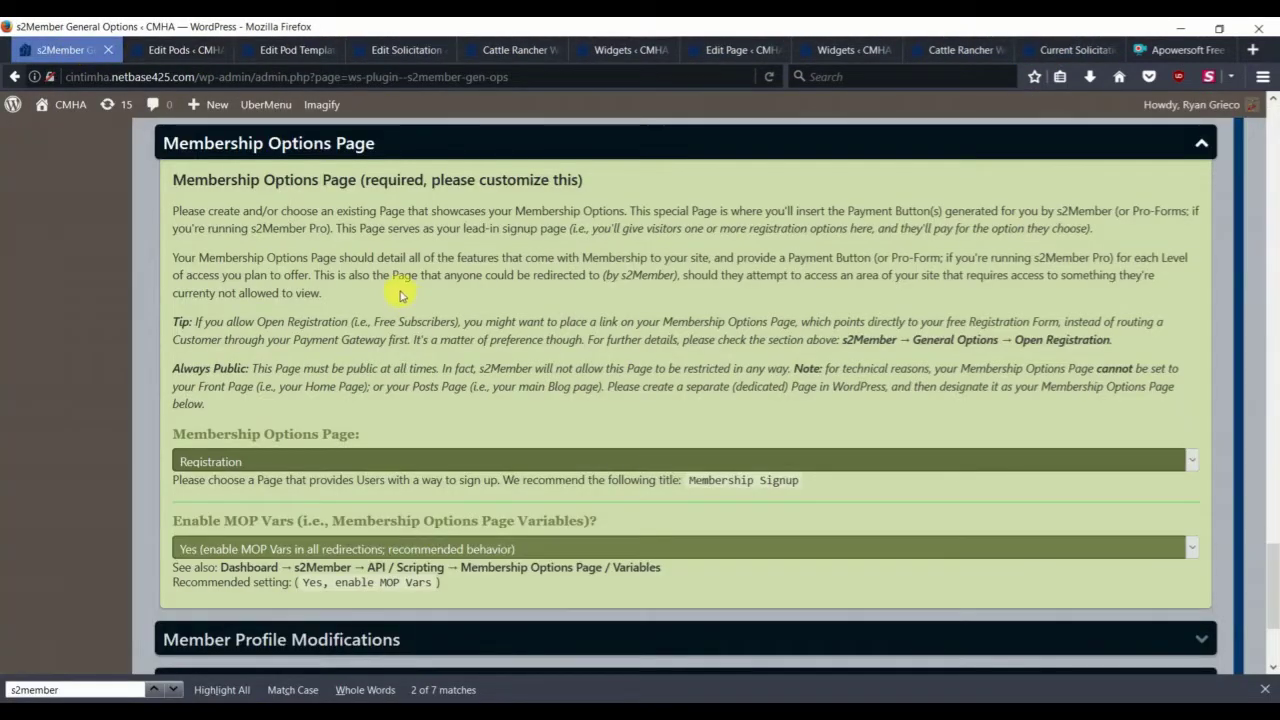
{"action": "scroll", "coordinate": [350, 375], "scroll_direction": "up", "scroll_amount": 3}
{"action": "scroll", "coordinate": [335, 495], "scroll_direction": "up", "scroll_amount": 5}
{"action": "scroll", "coordinate": [277, 486], "scroll_direction": "up", "scroll_amount": 5}
{"action": "scroll", "coordinate": [229, 443], "scroll_direction": "up", "scroll_amount": 5}
{"action": "scroll", "coordinate": [49, 349], "scroll_direction": "up", "scroll_amount": 5}
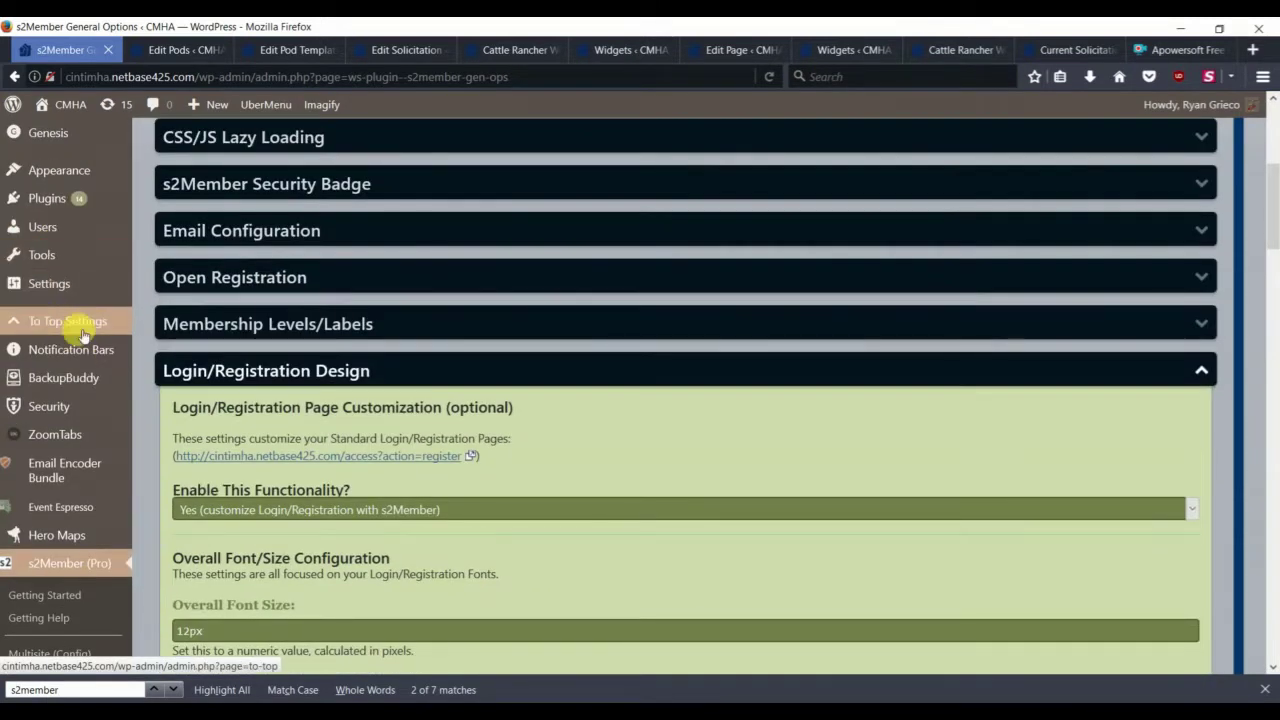
Step: Search Pages for 'registration' and open the Registration page, noting its Membership Options Page notice
{"action": "scroll", "coordinate": [52, 278], "scroll_direction": "up", "scroll_amount": 3}
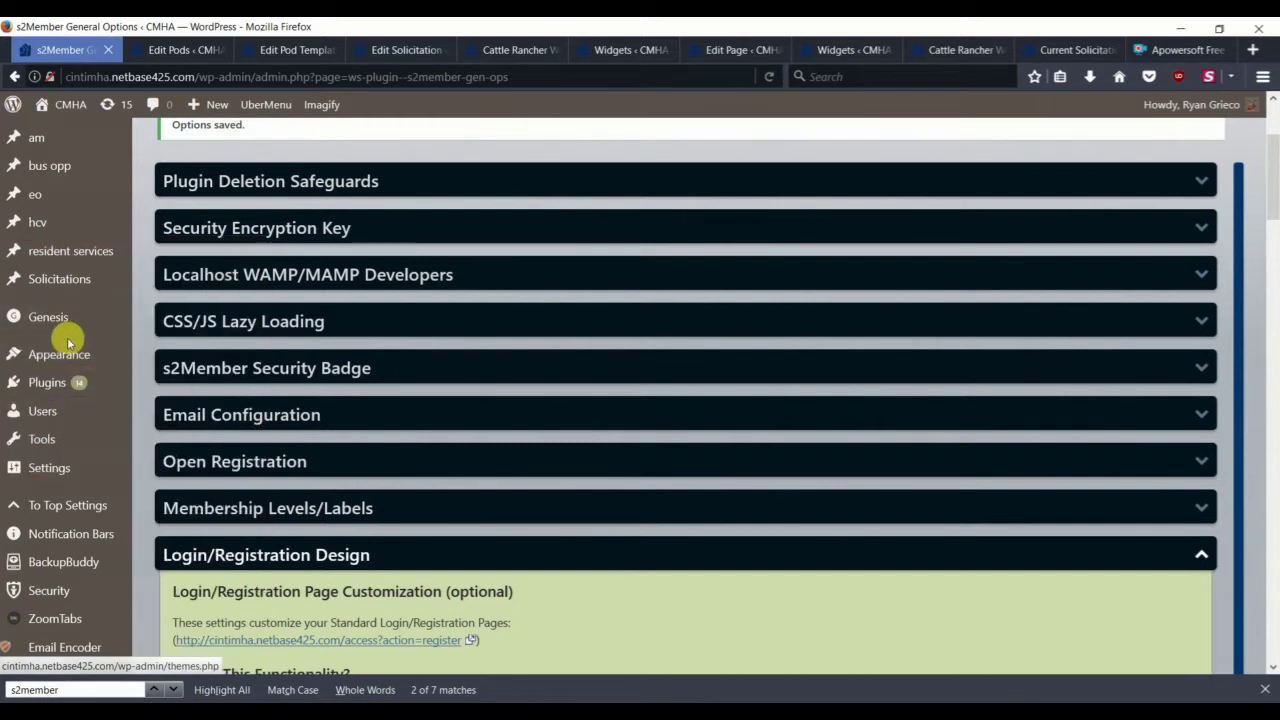
{"action": "scroll", "coordinate": [62, 352], "scroll_direction": "up", "scroll_amount": 3}
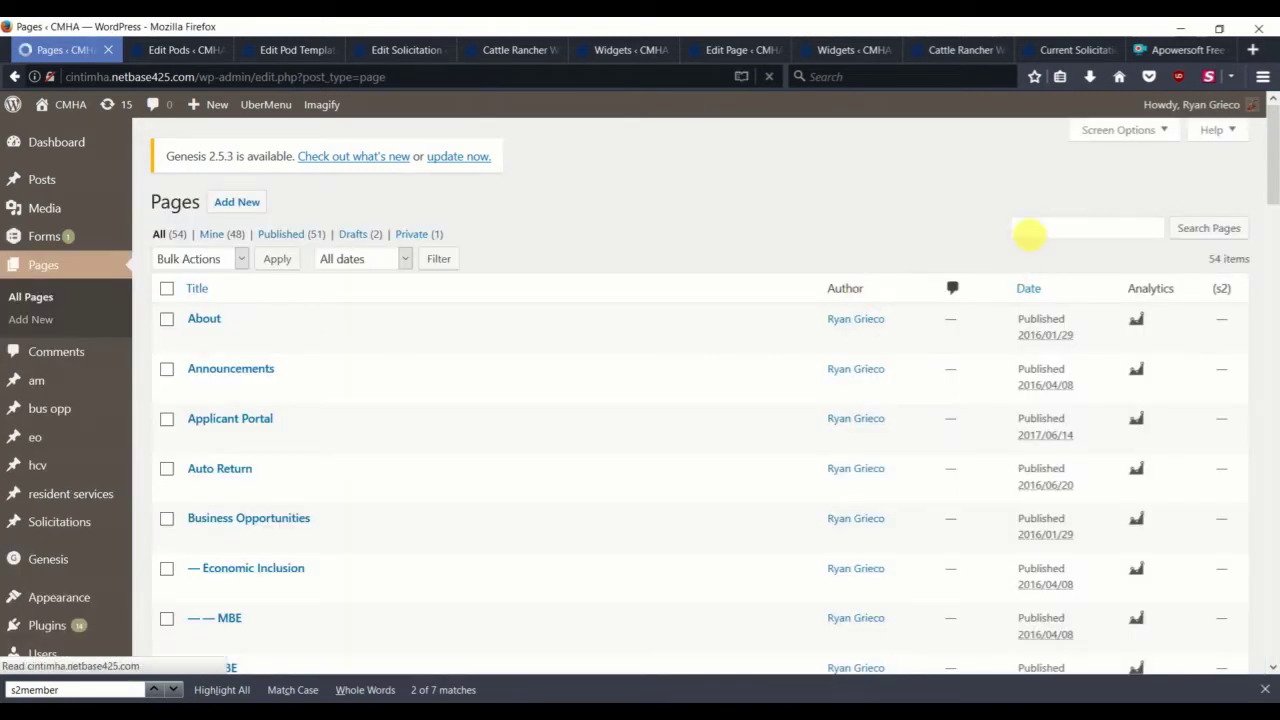
{"action": "left_click", "coordinate": [1037, 230]}
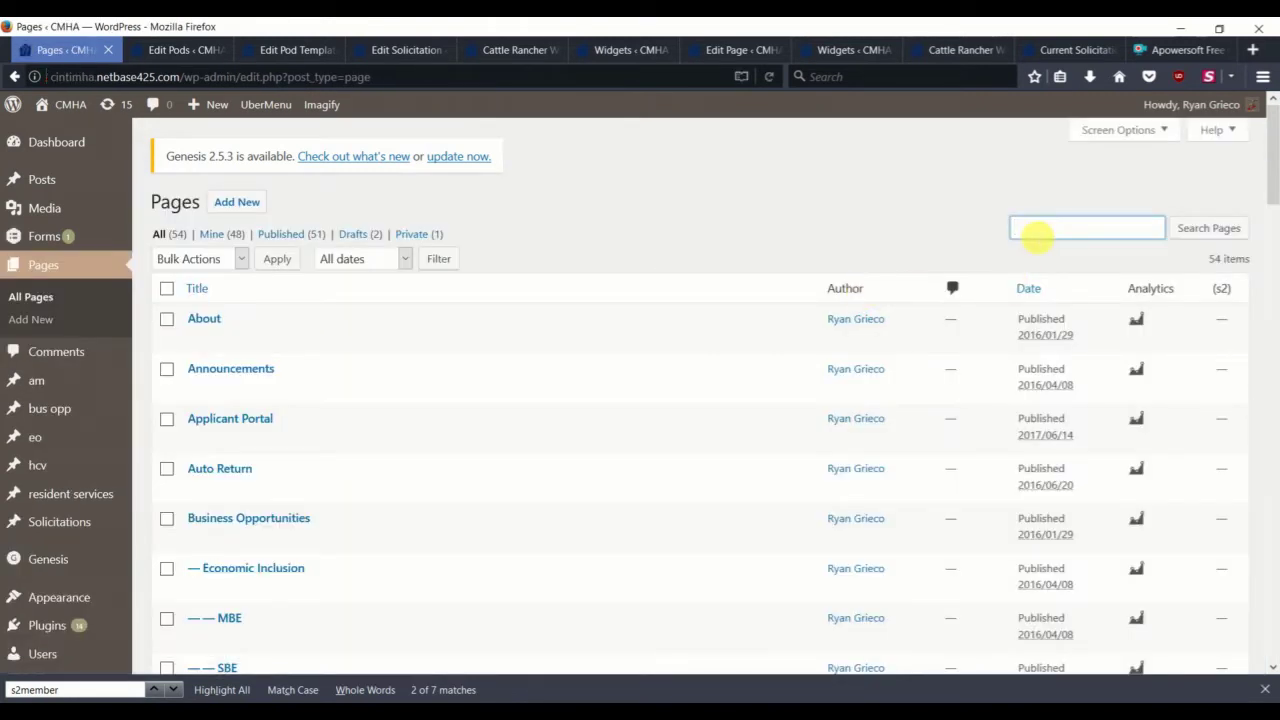
{"action": "type", "text": "registration"}
{"action": "key", "text": "Return"}
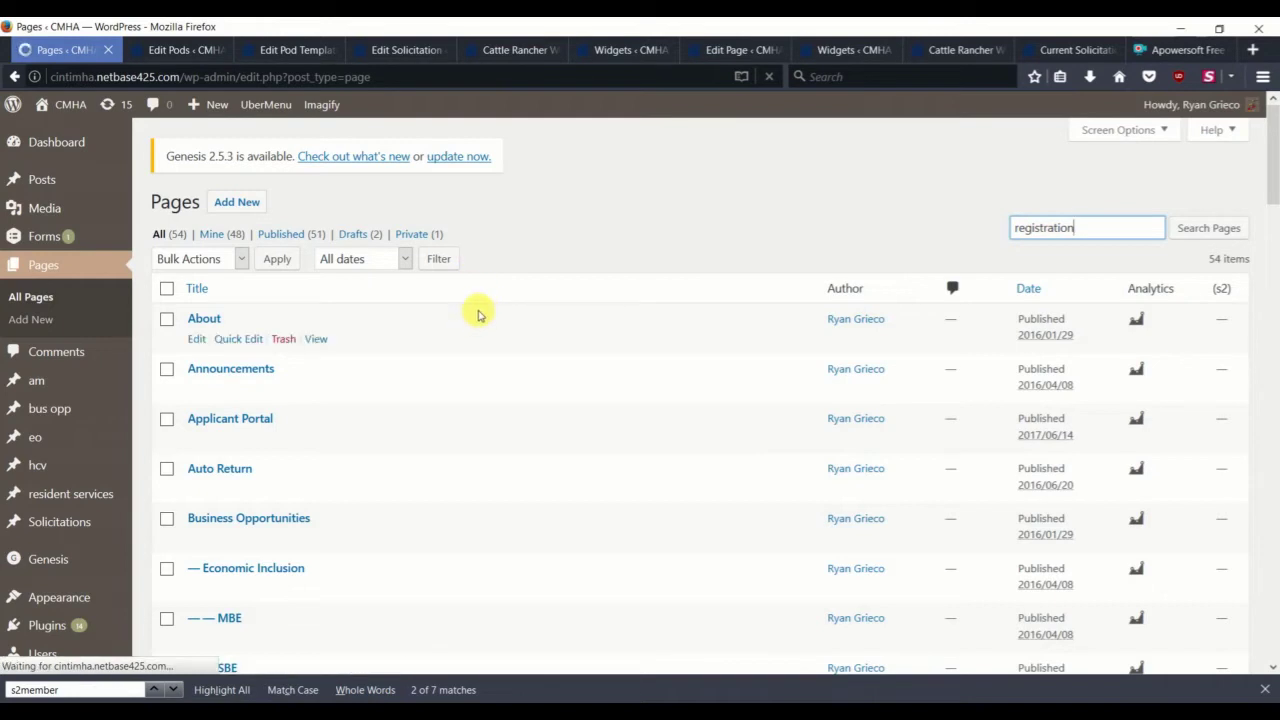
{"action": "scroll", "coordinate": [240, 414], "scroll_direction": "down", "scroll_amount": 3}
{"action": "left_click", "coordinate": [208, 335]}
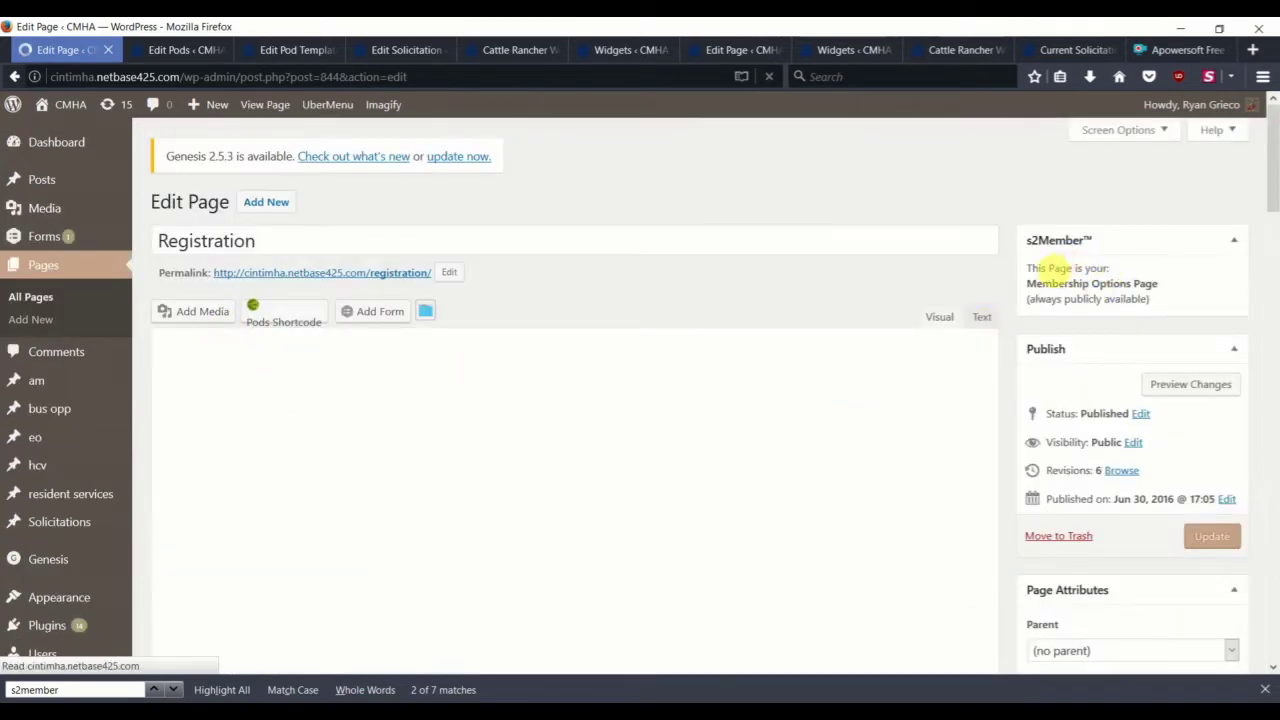
{"action": "mouse_move", "coordinate": [1026, 267]}
{"action": "left_mouse_down"}
{"action": "mouse_move", "coordinate": [1171, 280]}
{"action": "mouse_move", "coordinate": [1160, 298]}
{"action": "left_mouse_up"}
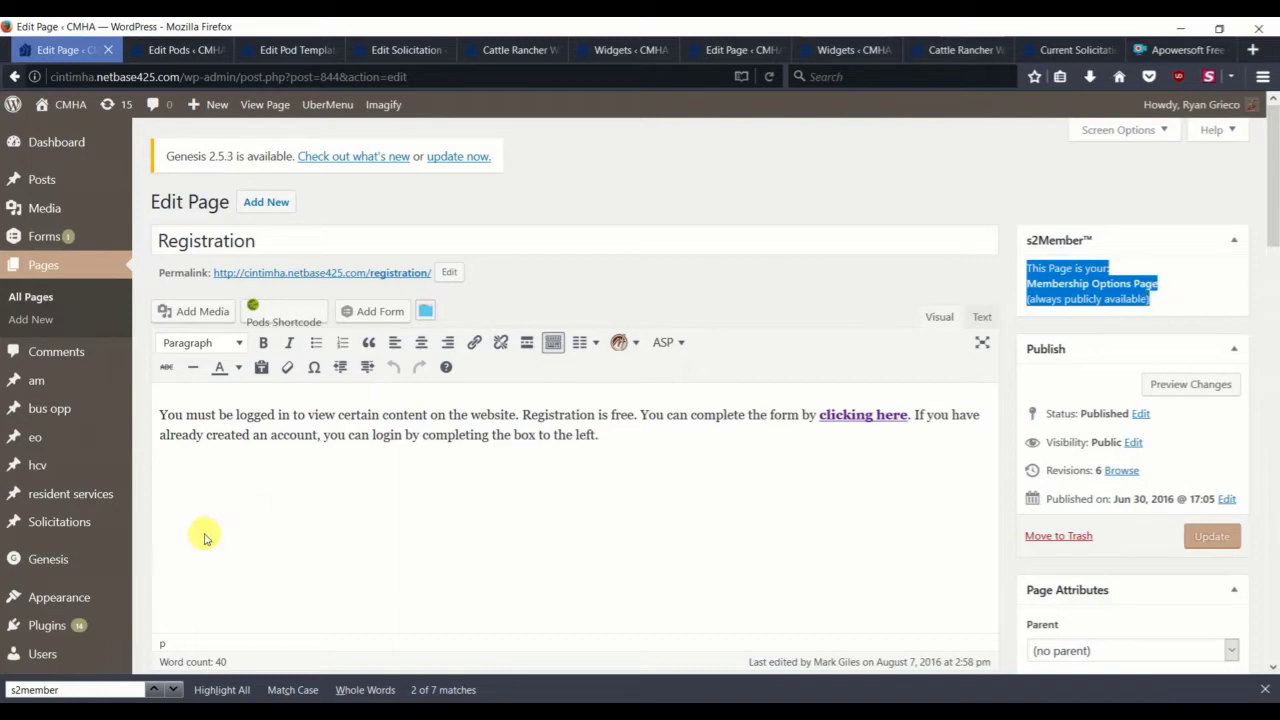
{"action": "scroll", "coordinate": [580, 510], "scroll_direction": "down", "scroll_amount": 2}
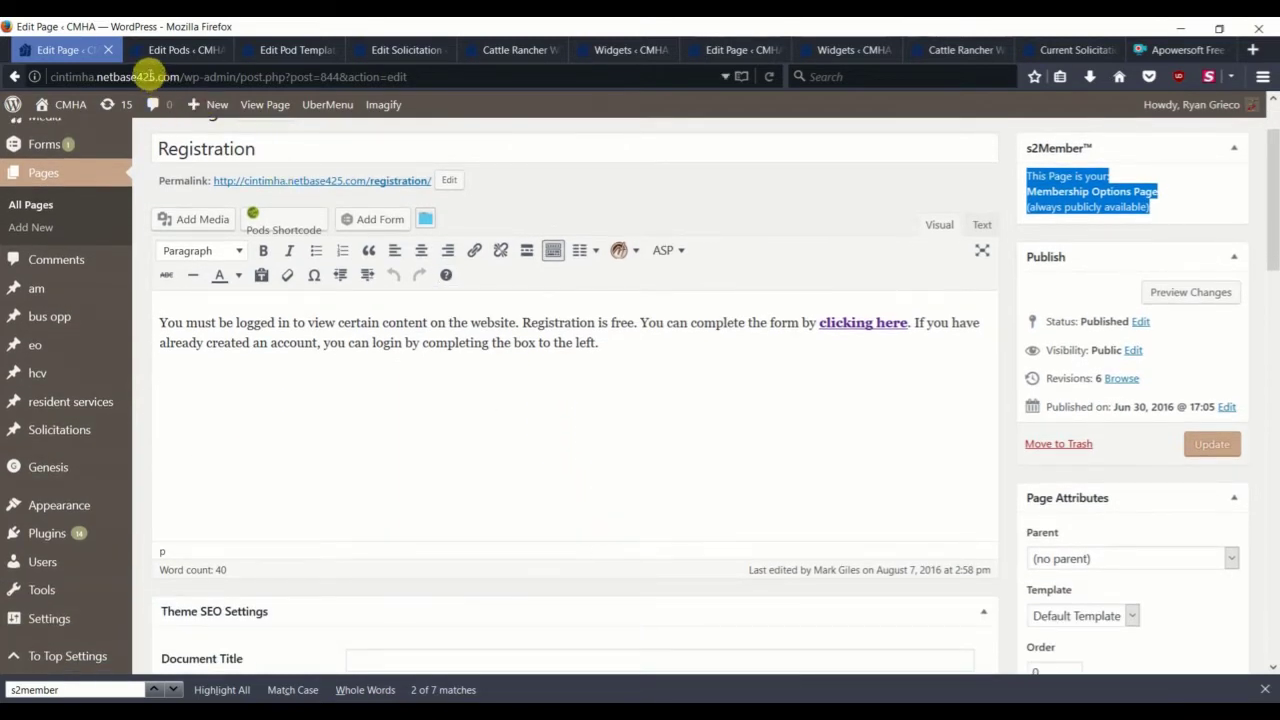
Step: Close the Registration editor and update the Cattle Rancher solicitation with its Level #0 restriction
{"action": "left_click", "coordinate": [108, 50]}
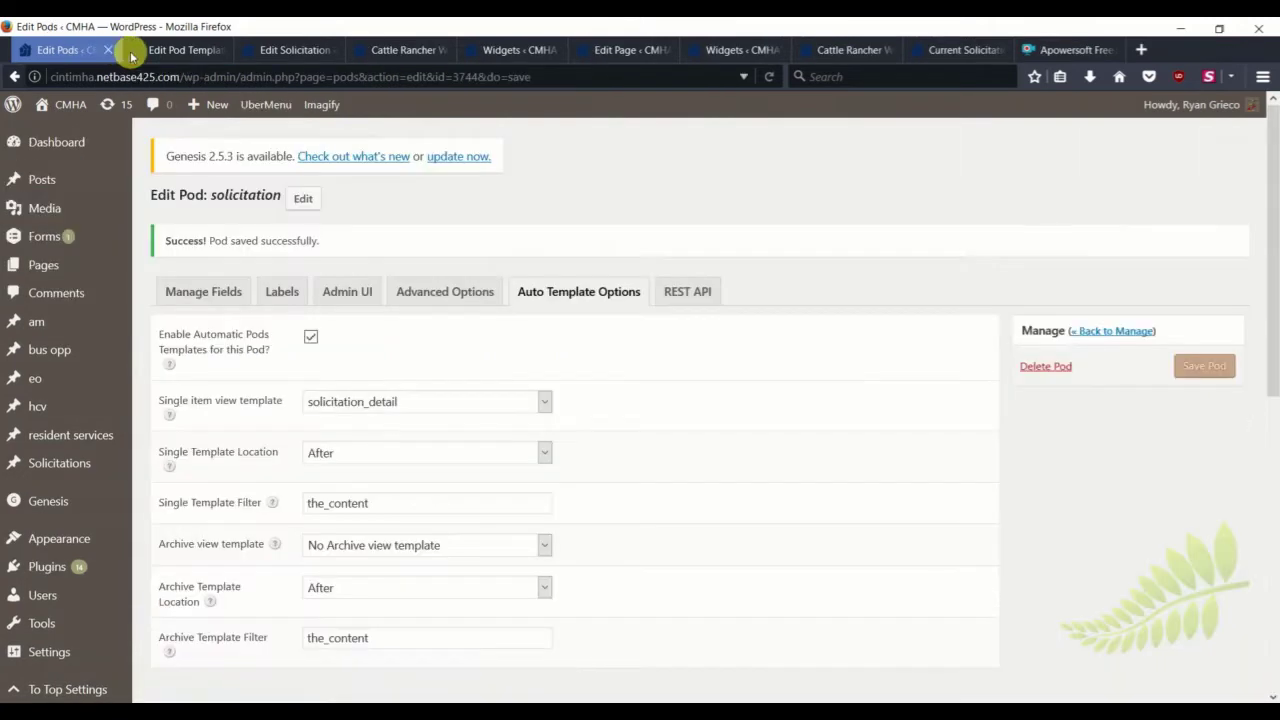
{"action": "left_click", "coordinate": [409, 50]}
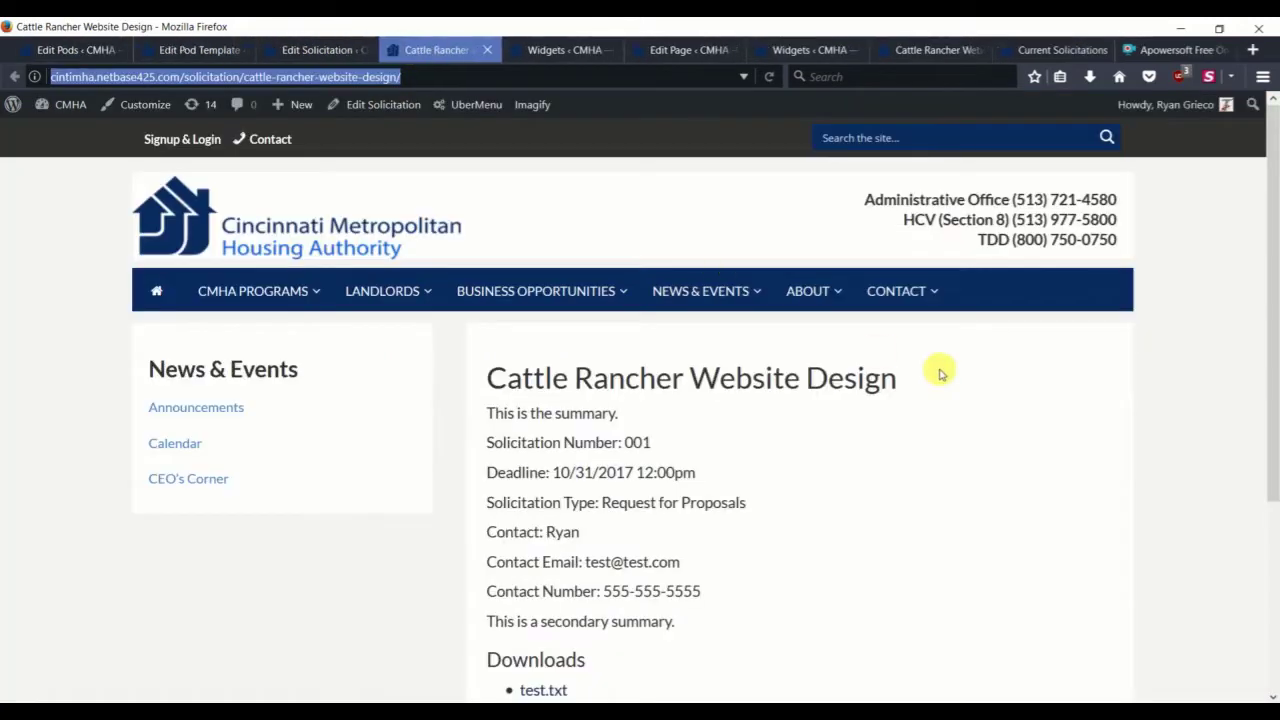
{"action": "left_click", "coordinate": [308, 50]}
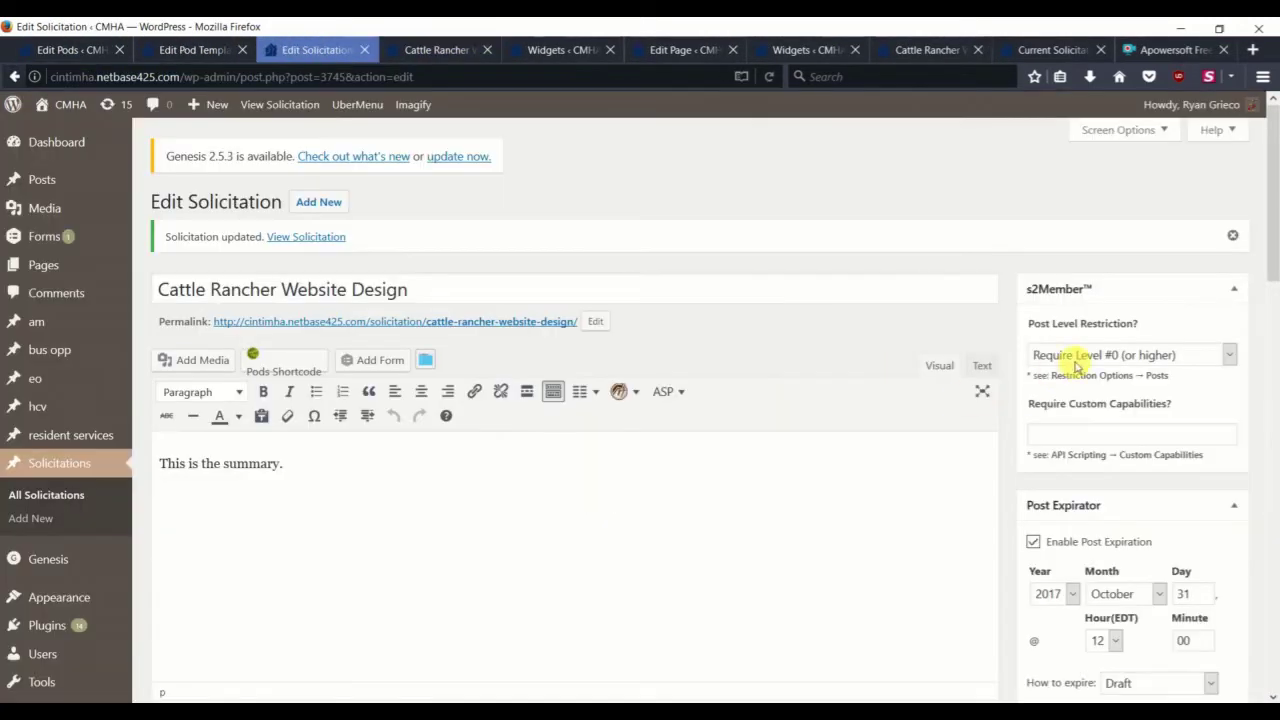
{"action": "scroll", "coordinate": [1194, 508], "scroll_direction": "down", "scroll_amount": 5}
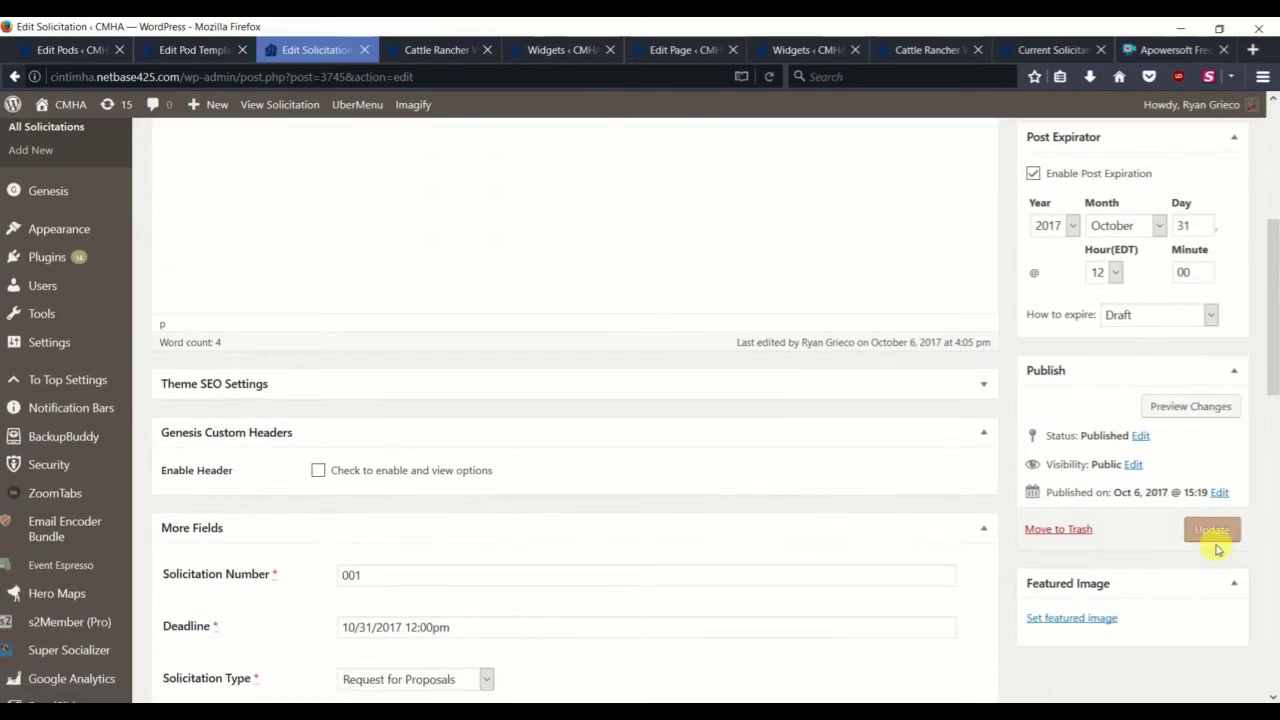
{"action": "left_click", "coordinate": [1212, 529]}
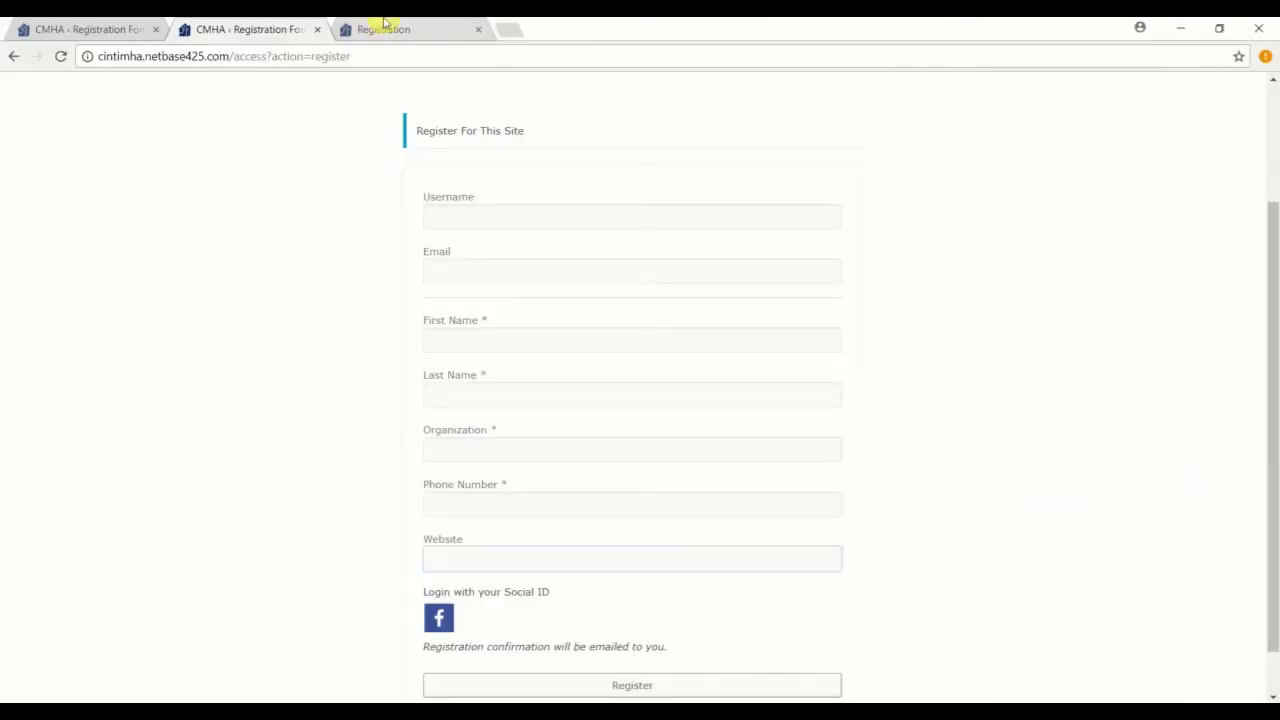
Step: Visit the Cattle Rancher solicitation as a visitor, follow the redirect's signup link, and submit the empty form
{"action": "left_click", "coordinate": [385, 25]}
{"action": "left_click_drag", "start_coordinate": [401, 58], "coordinate": [1230, 58]}
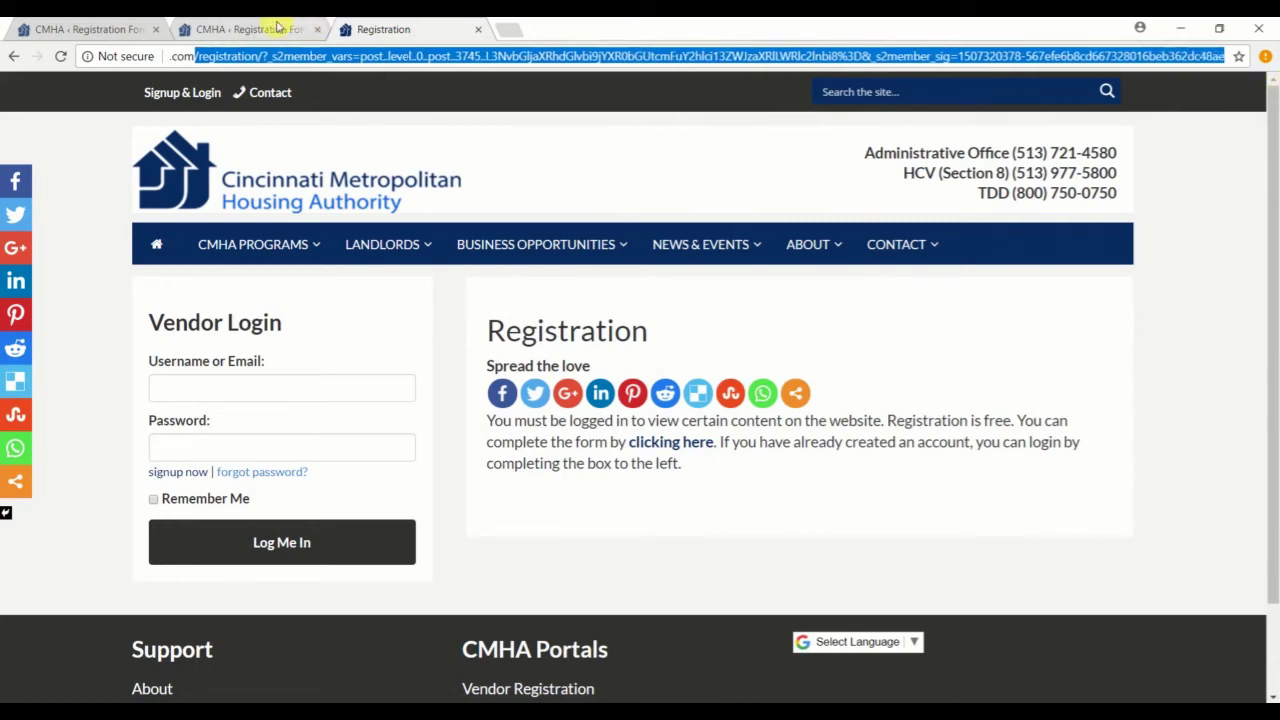
{"action": "key", "text": "BackSpace"}
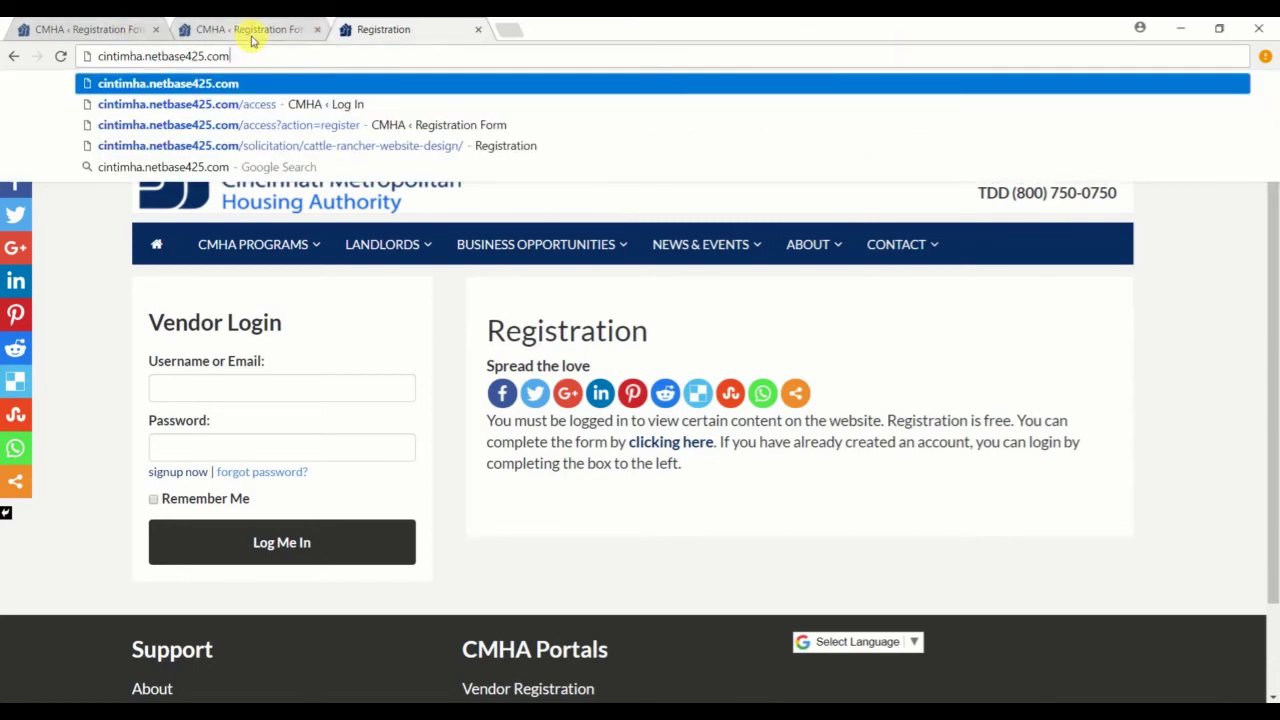
{"action": "left_click", "coordinate": [335, 145]}
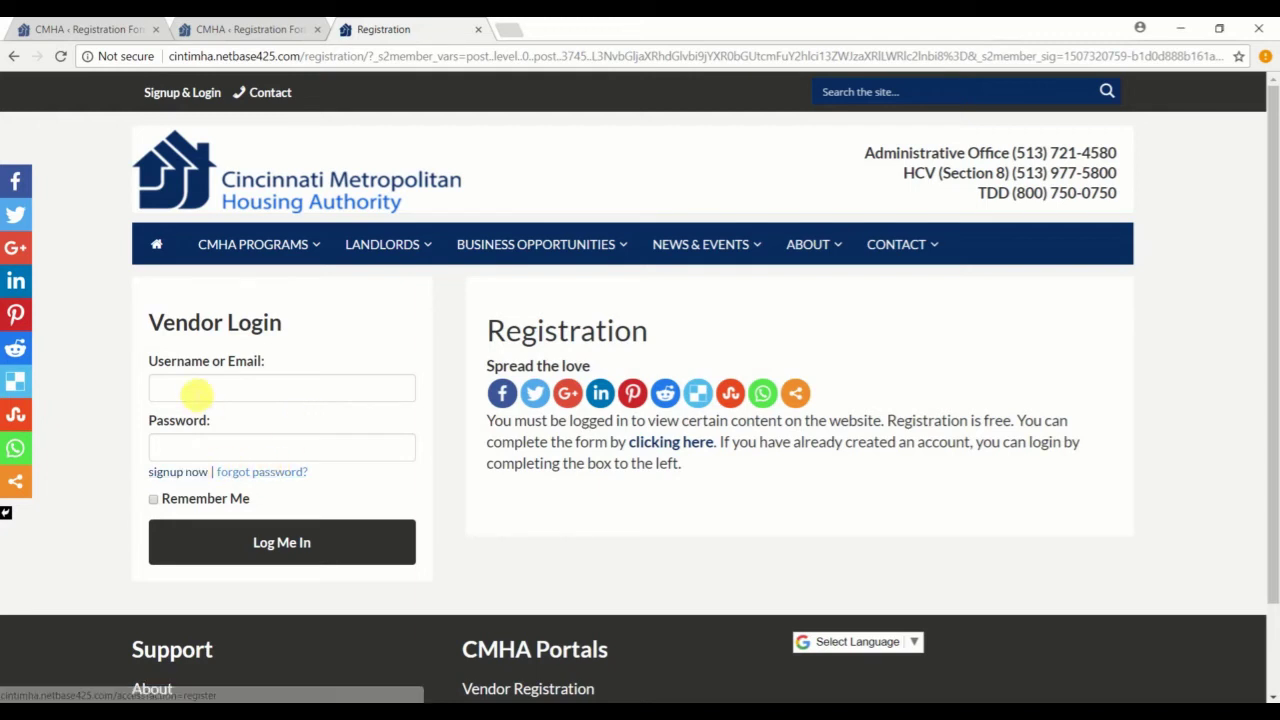
{"action": "left_click", "coordinate": [195, 472]}
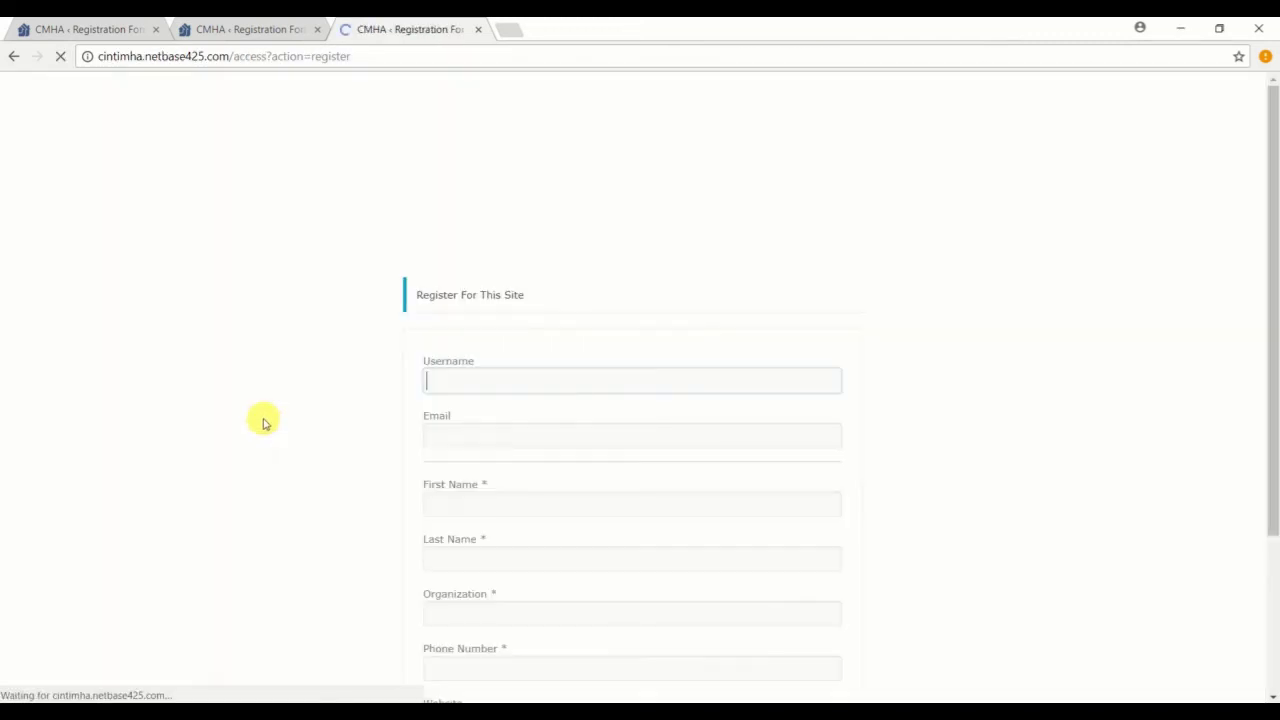
{"action": "scroll", "coordinate": [655, 415], "scroll_direction": "down", "scroll_amount": 3}
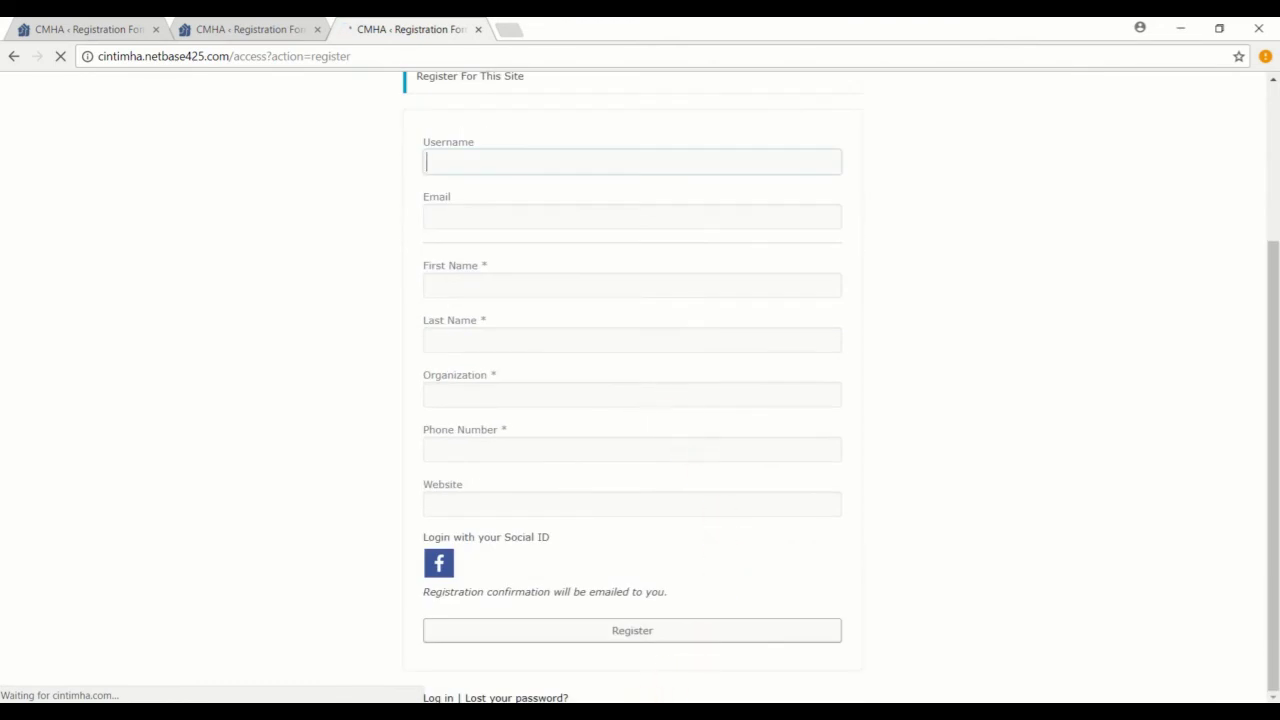
{"action": "left_click", "coordinate": [634, 648]}
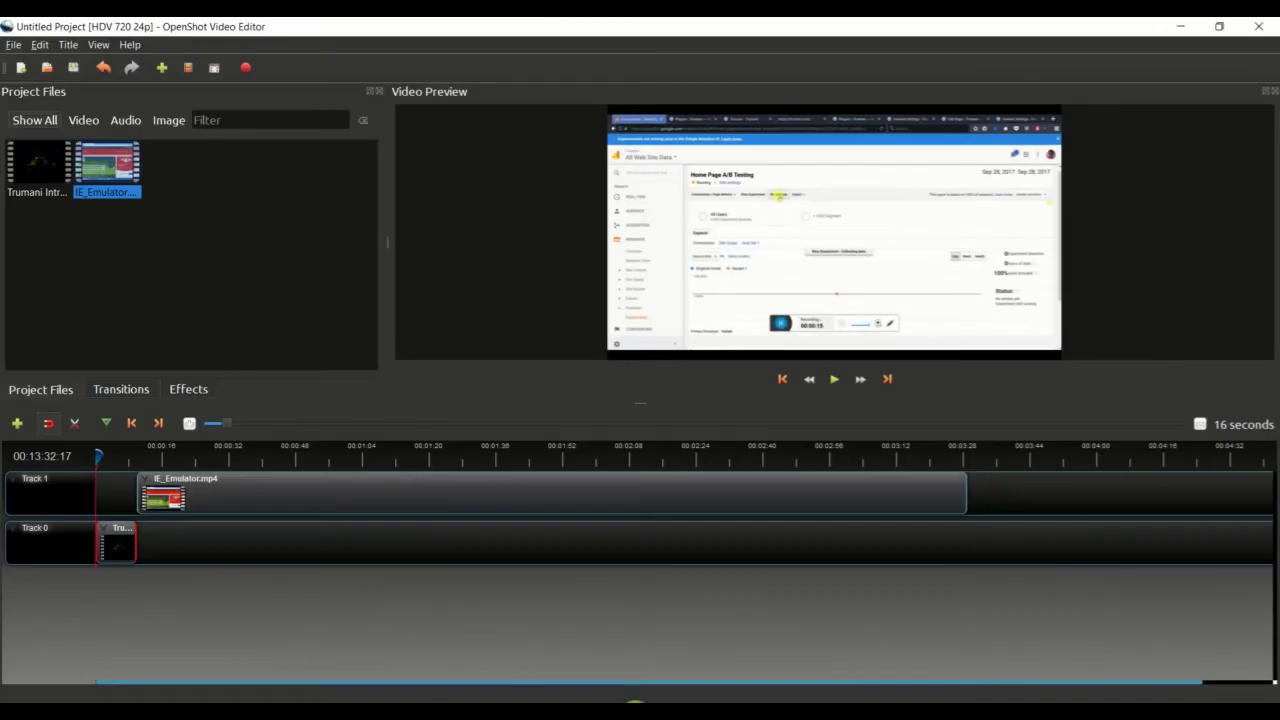